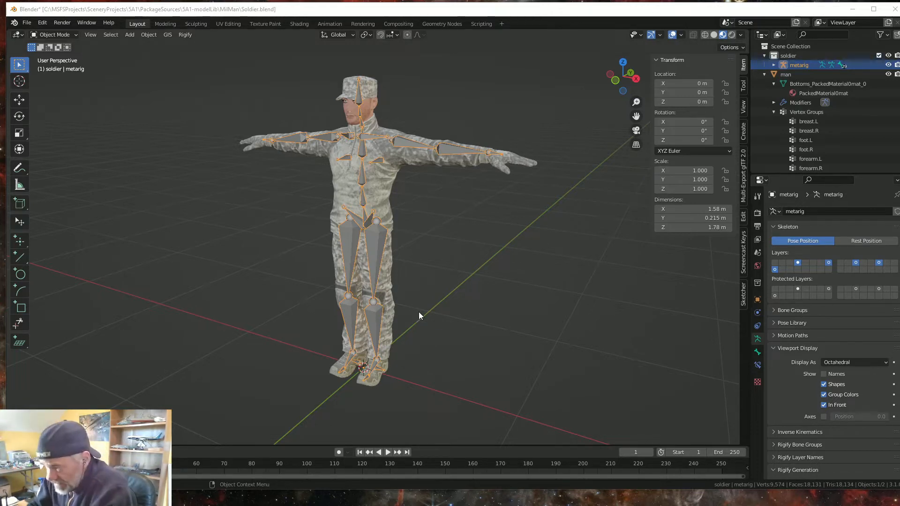
Step: Select the metarig armature inside the soldier and apply its scale
middle_click_drag(418, 312, 434, 323)
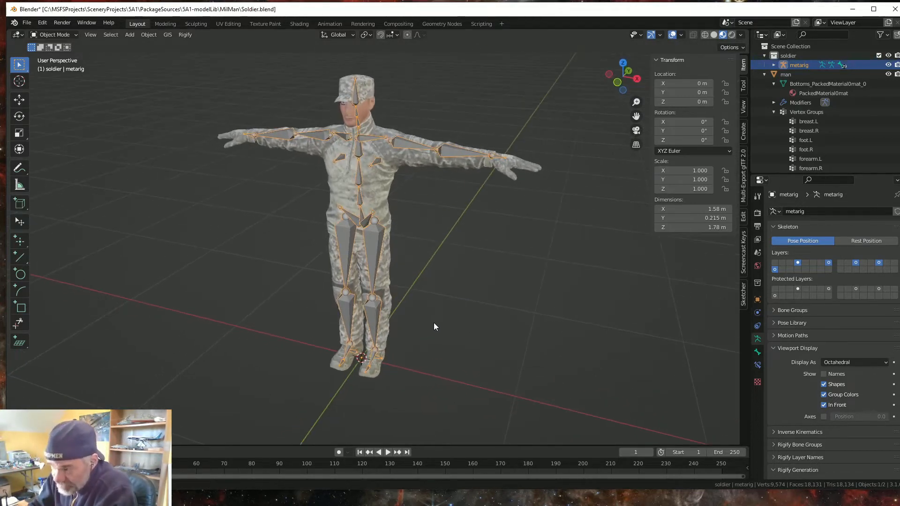
left_click(378, 236)
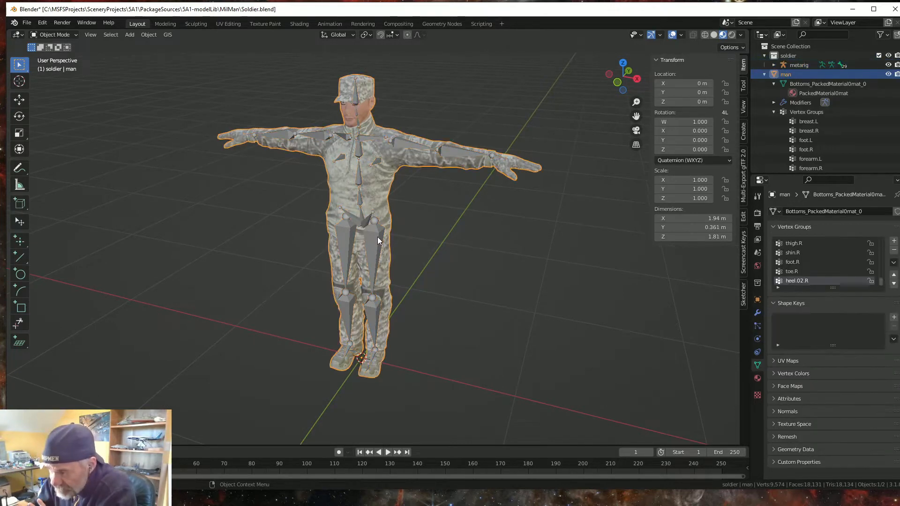
left_click(374, 240)
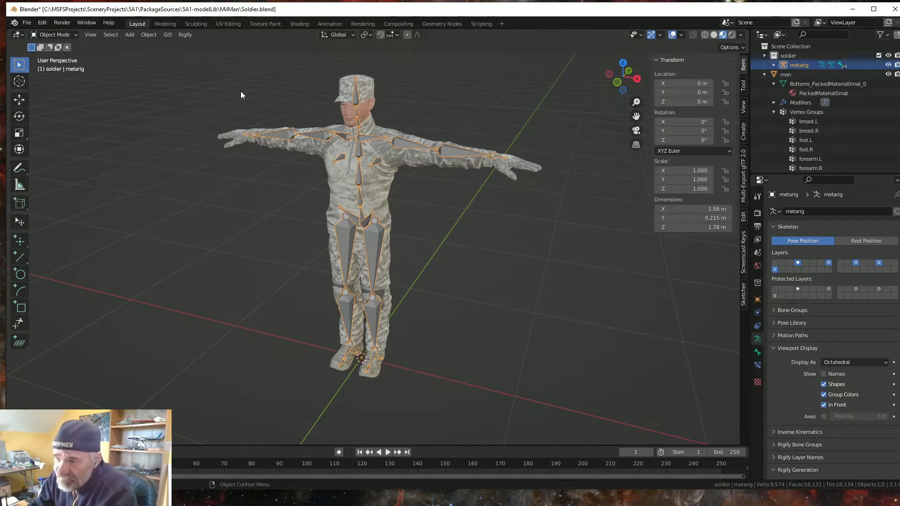
left_click(149, 35)
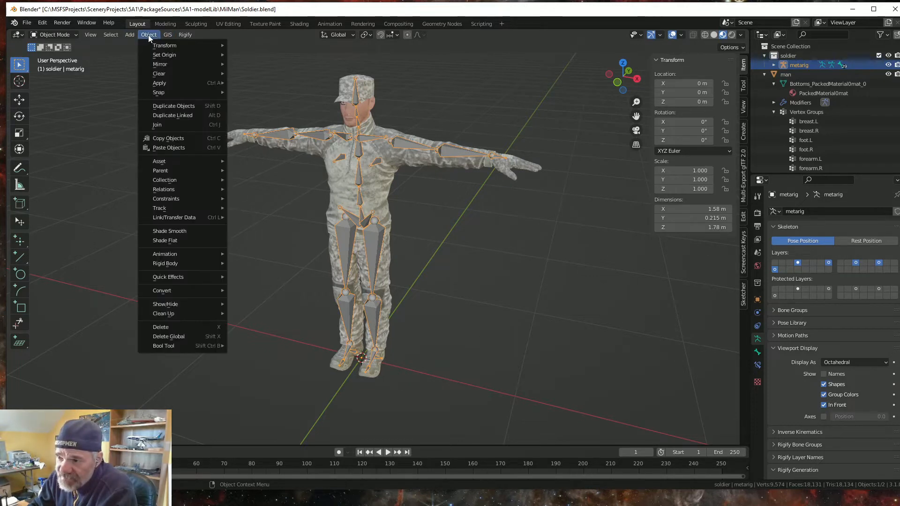
mouse_move(159, 83)
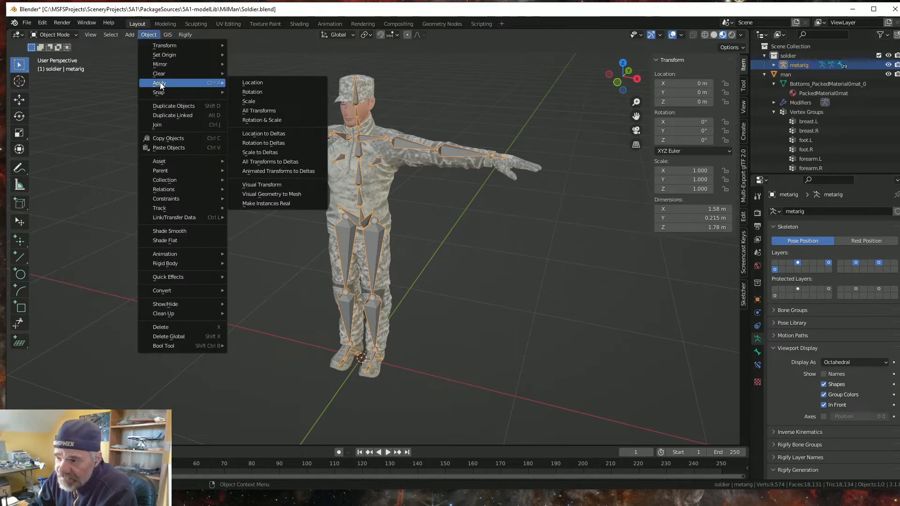
left_click(252, 103)
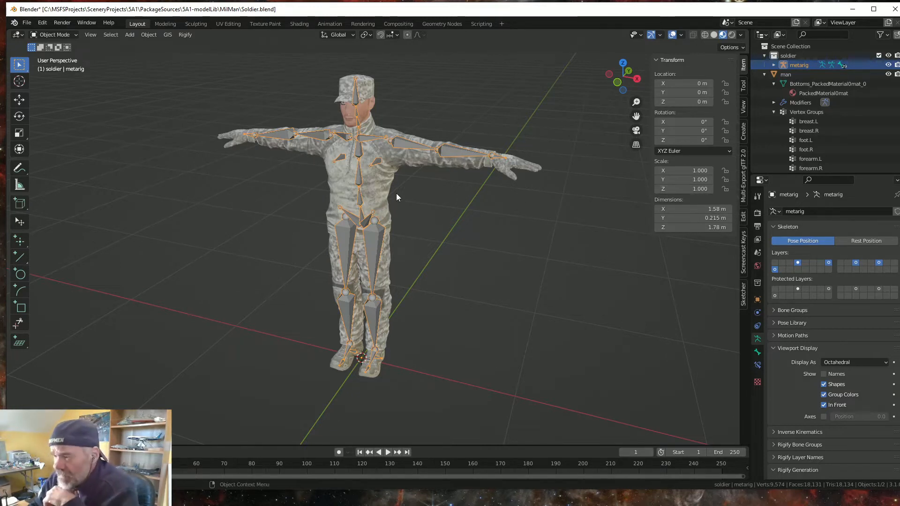
Step: Try moving the metarig armature on its own, away from the soldier mesh
left_click(384, 195)
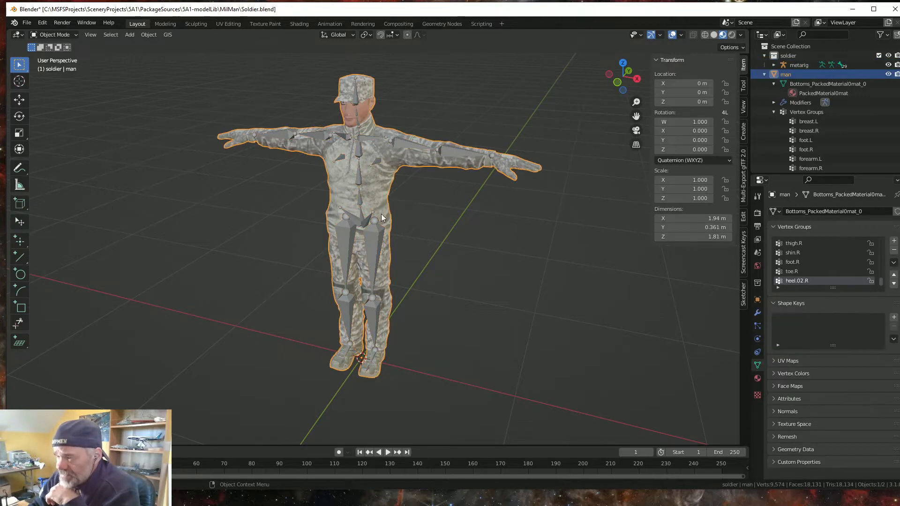
left_click(388, 232)
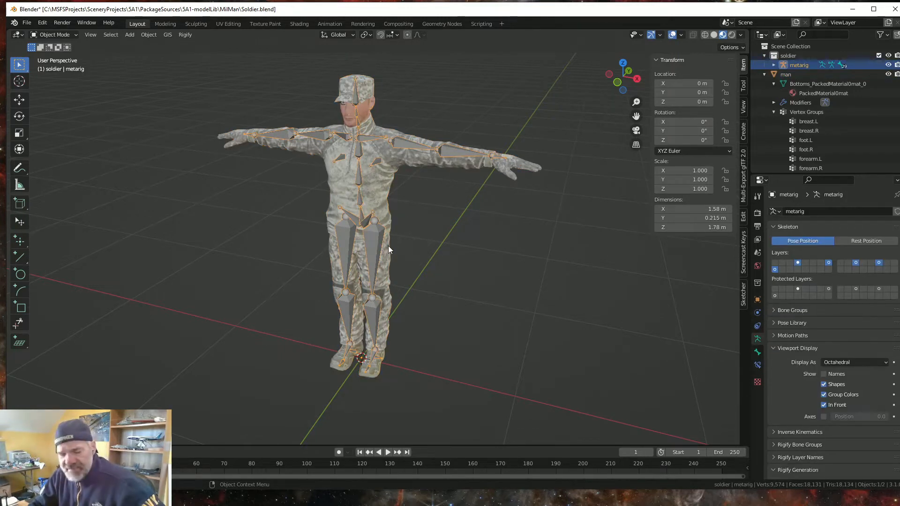
key("g")
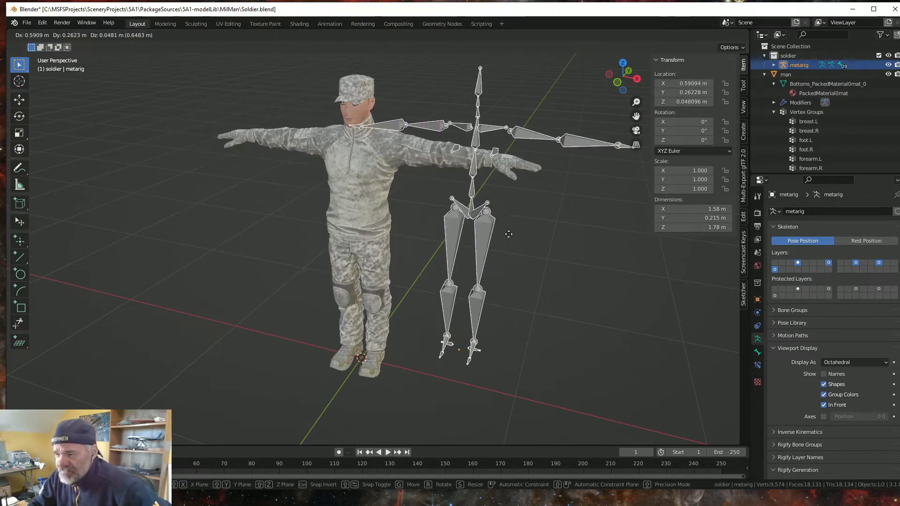
key("Escape")
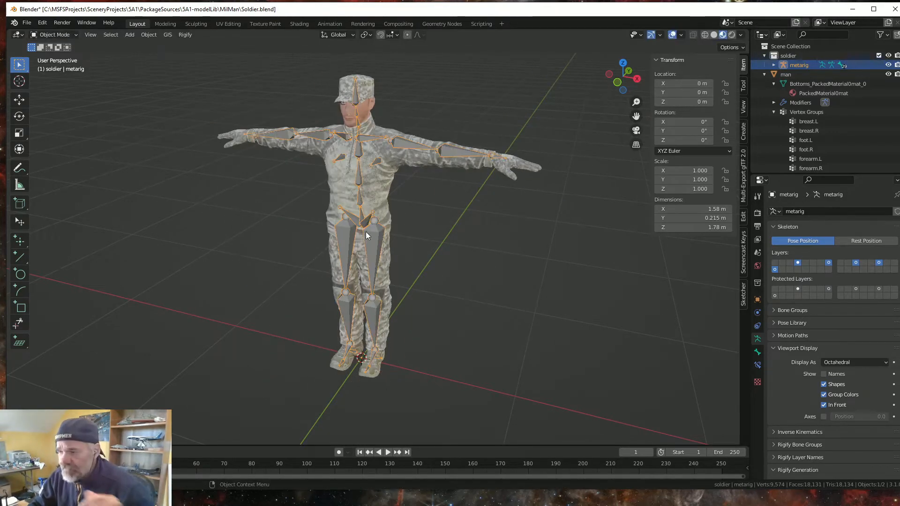
Step: Select the soldier mesh together with the metarig and enable the Screencast Keys display
left_click(384, 189)
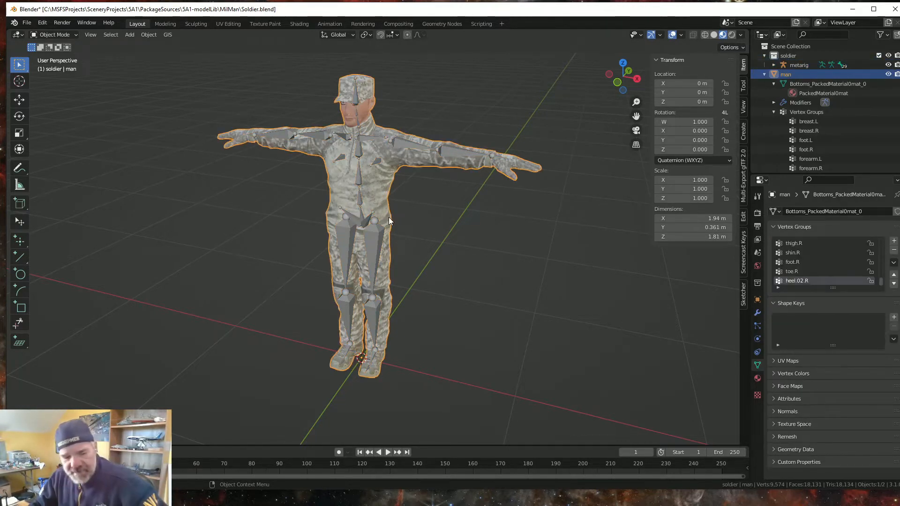
left_click(375, 248, "shift")
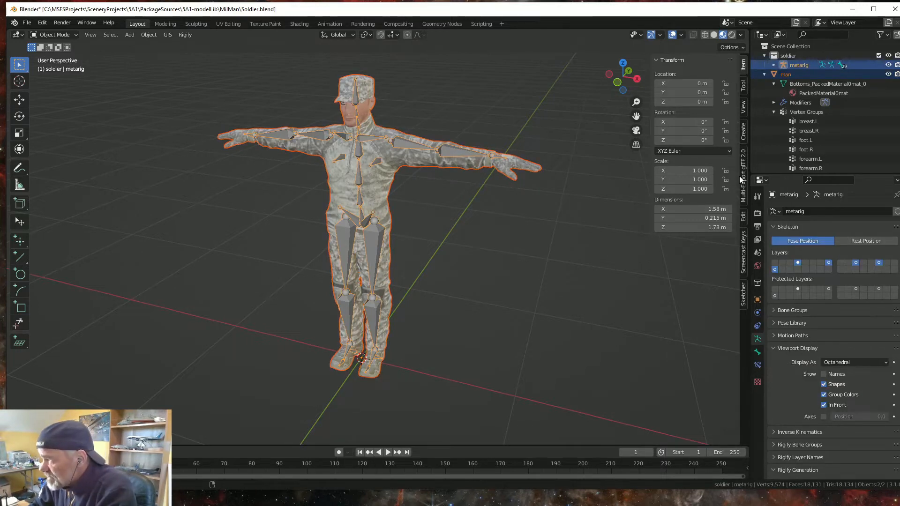
left_click(742, 253)
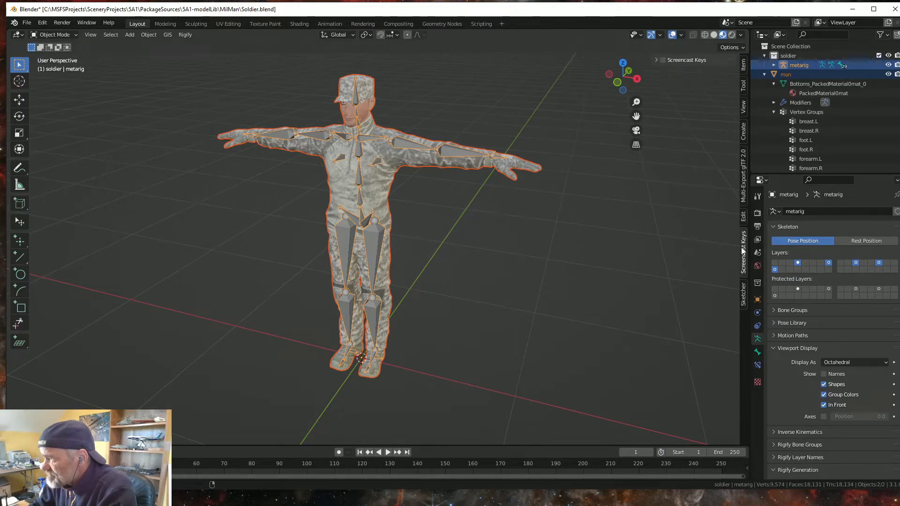
left_click(662, 60)
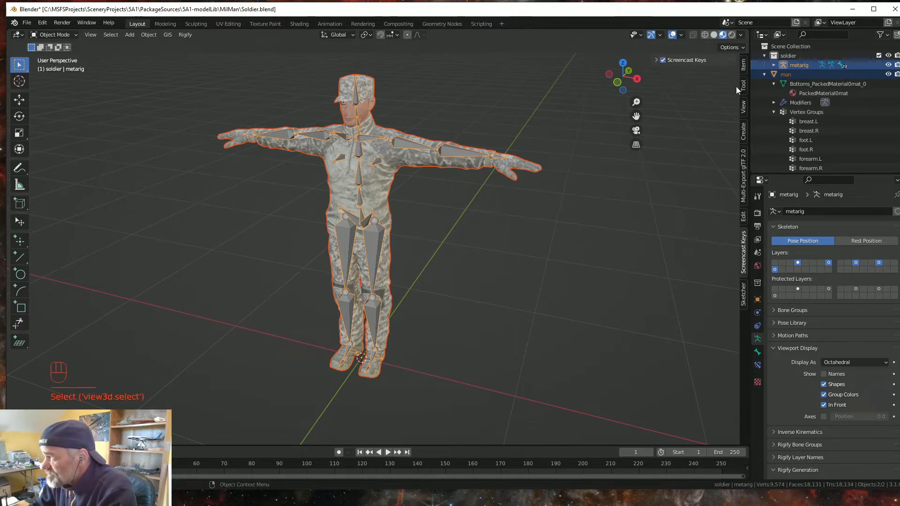
left_click(743, 65)
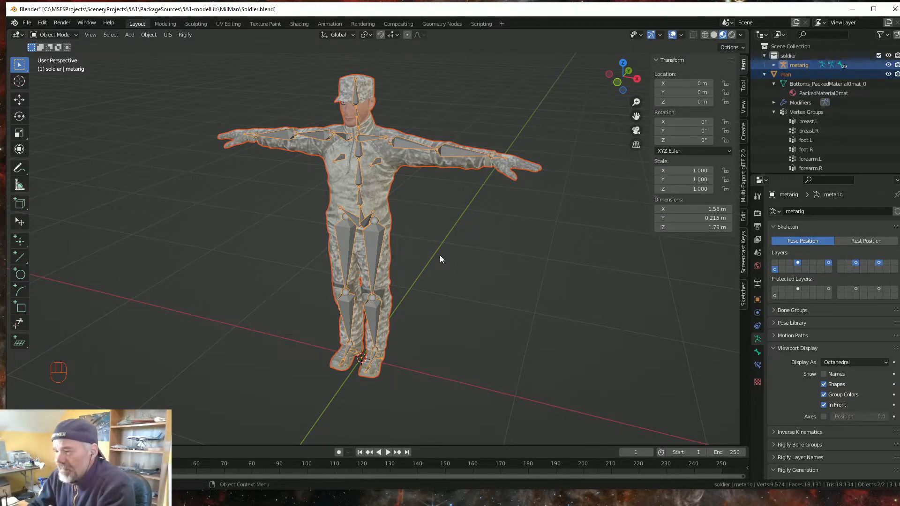
Step: Parent the man mesh to the metarig armature using Armature Deform With Automatic Weights
left_click(387, 203)
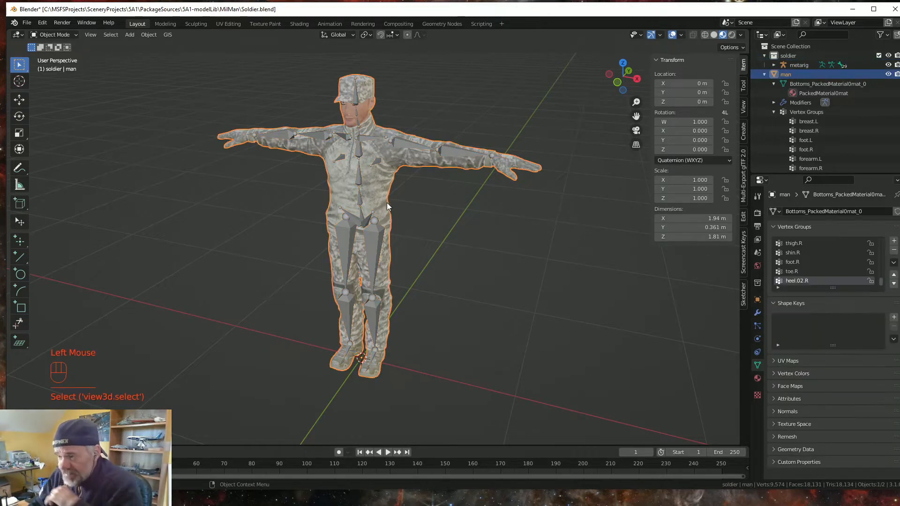
left_click(373, 241, "shift")
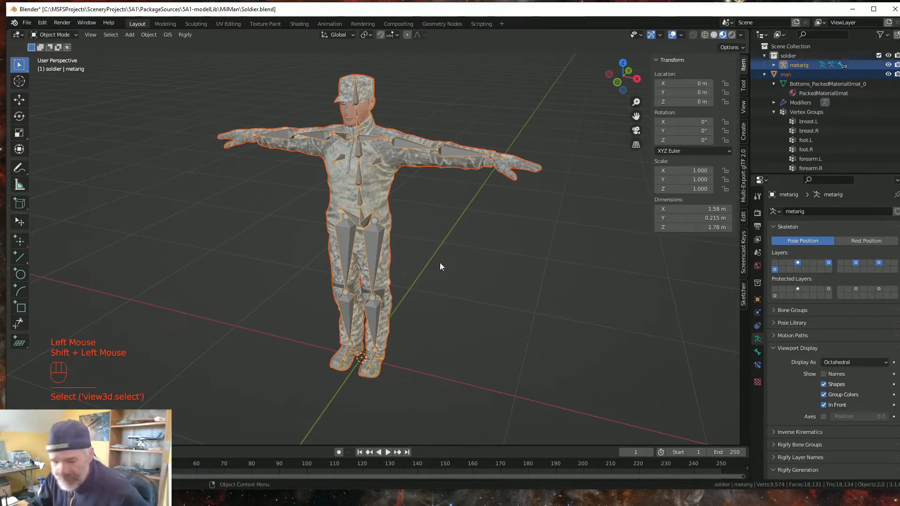
key("ctrl")
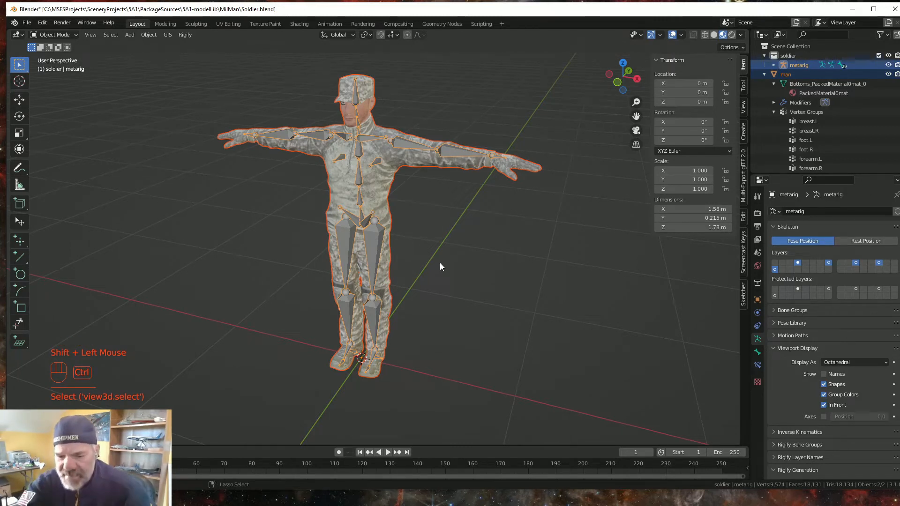
key("ctrl+p")
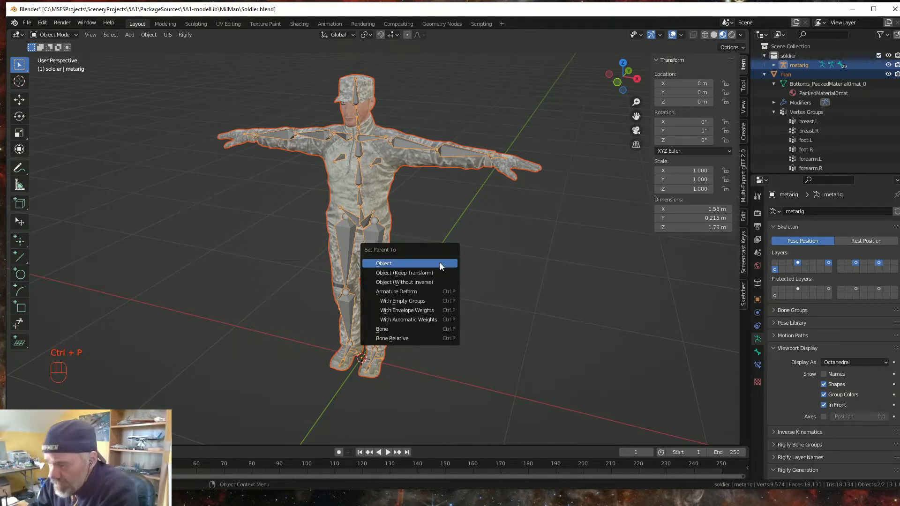
left_click(413, 320)
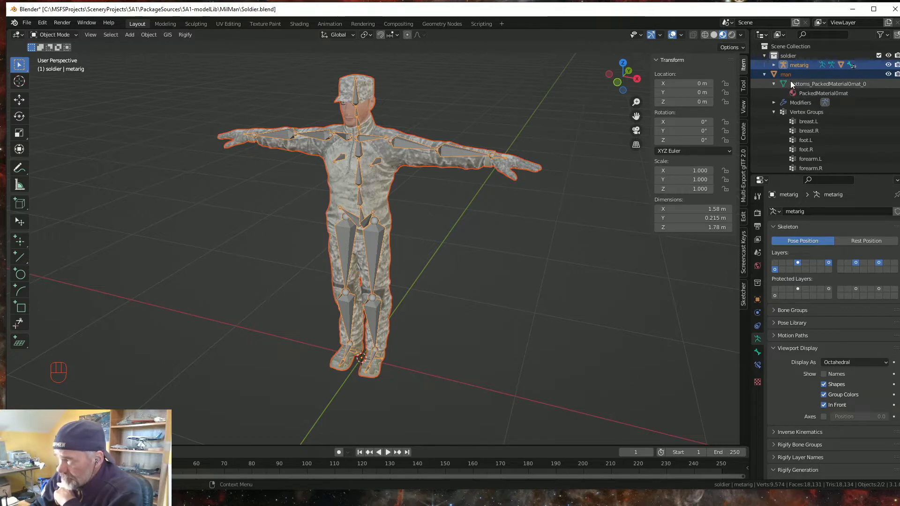
Step: Put the man mesh into Edit Mode and examine its vertices around the waist and legs from the front and side
left_click(374, 246)
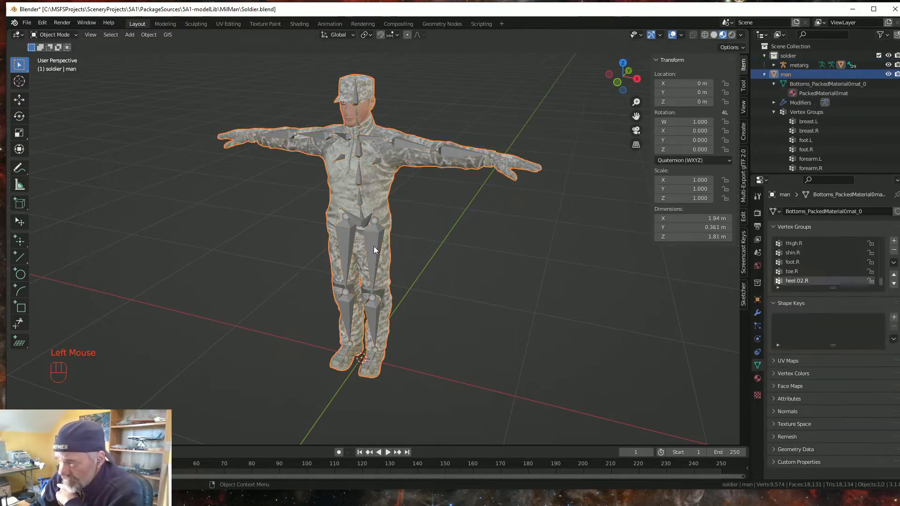
left_click(374, 246)
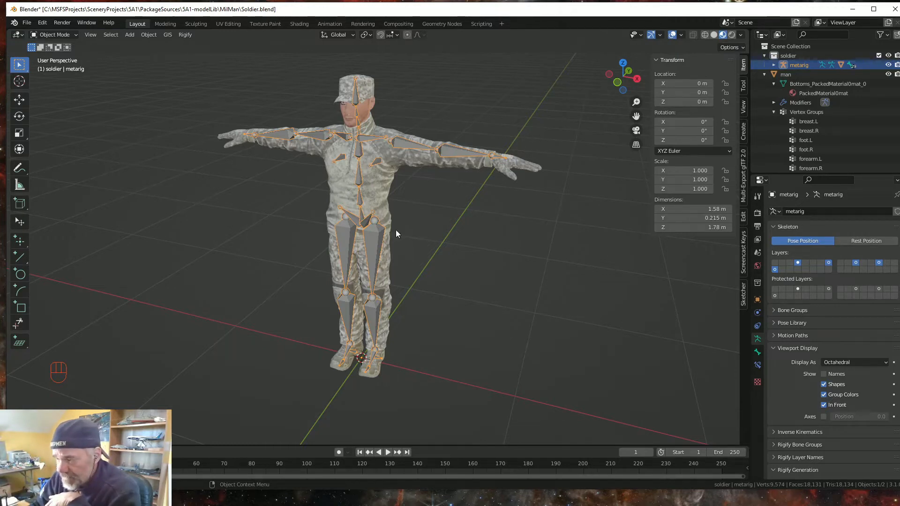
left_click(382, 270)
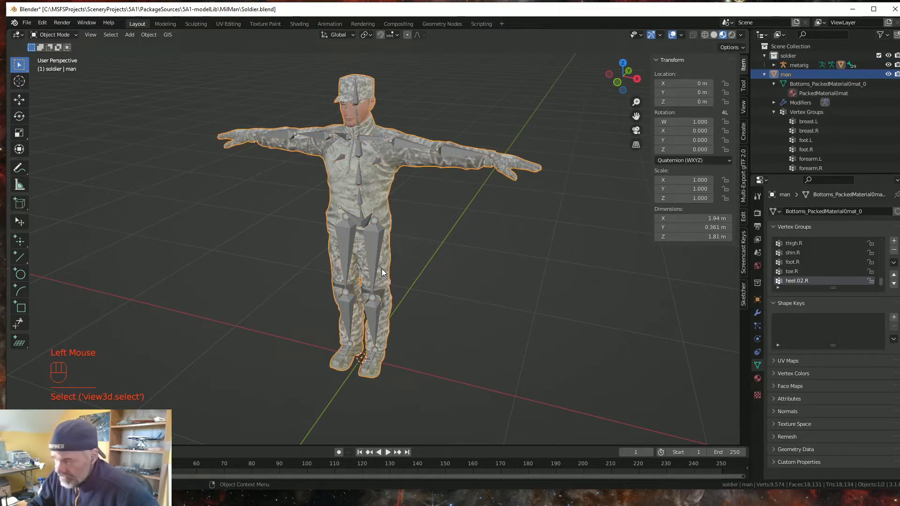
key("Tab")
scroll(362, 305, "up", 3)
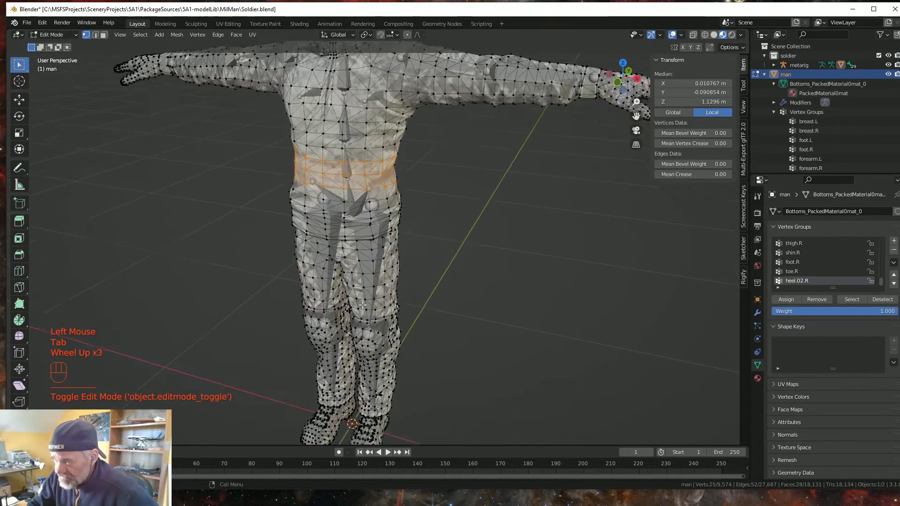
scroll(363, 305, "up", 1)
middle_click_drag(364, 305, 367, 284)
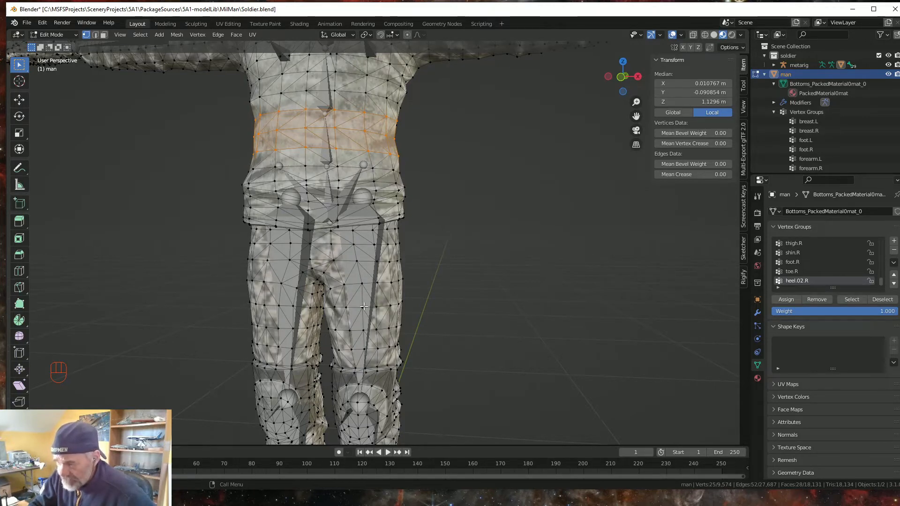
middle_click_drag(372, 312, 283, 316)
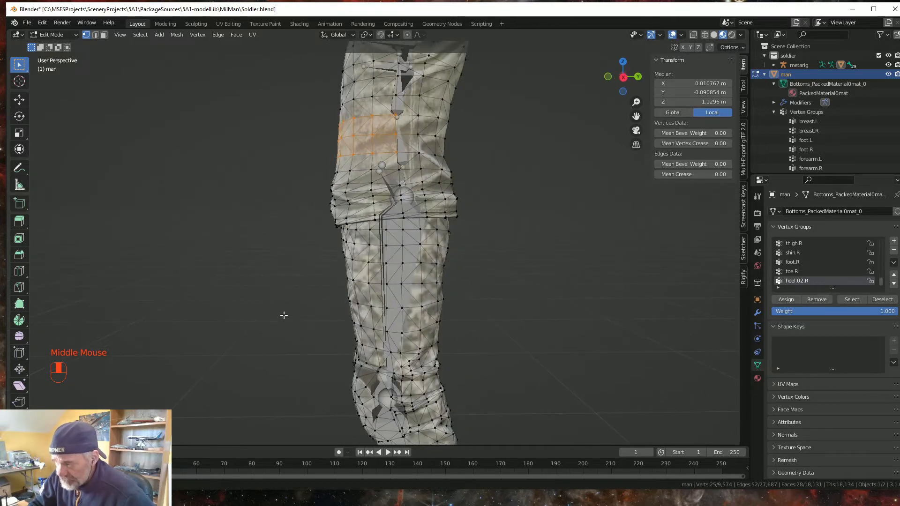
scroll(307, 301, "down", 3)
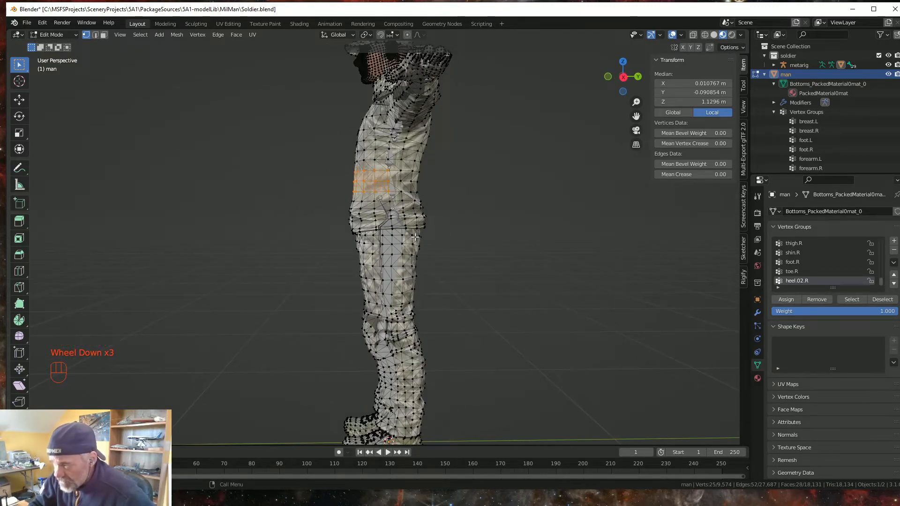
middle_click(355, 300)
middle_click_drag(354, 301, 408, 307)
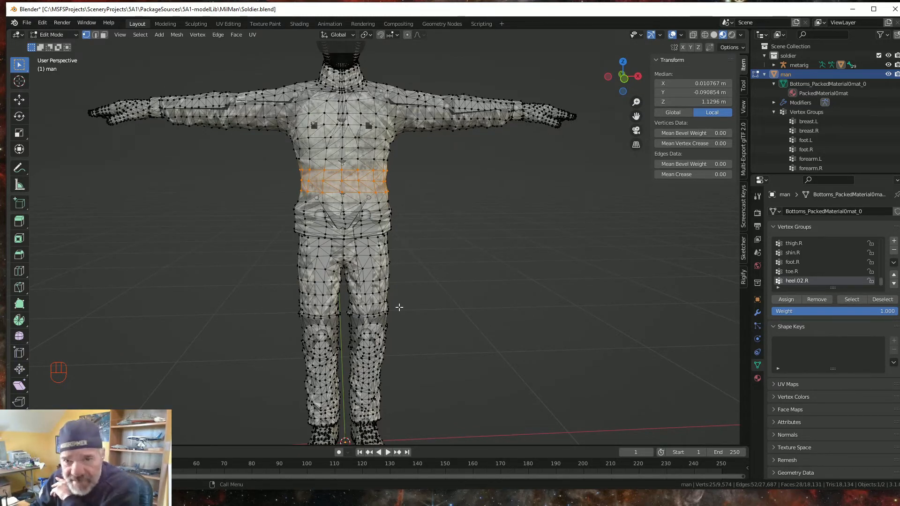
Step: Find the thigh.L vertex group among the man mesh's vertex groups and make it active
scroll(836, 136, "down", 3)
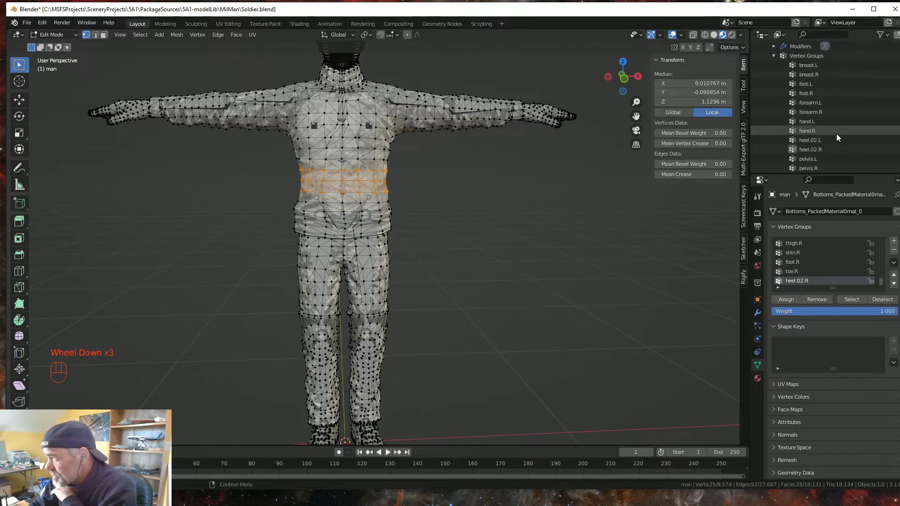
scroll(824, 131, "down", 5)
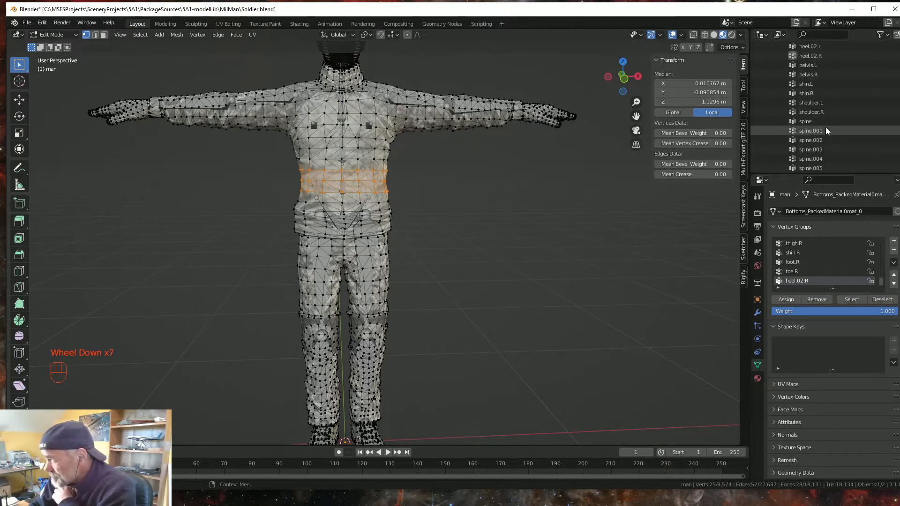
scroll(826, 130, "down", 1)
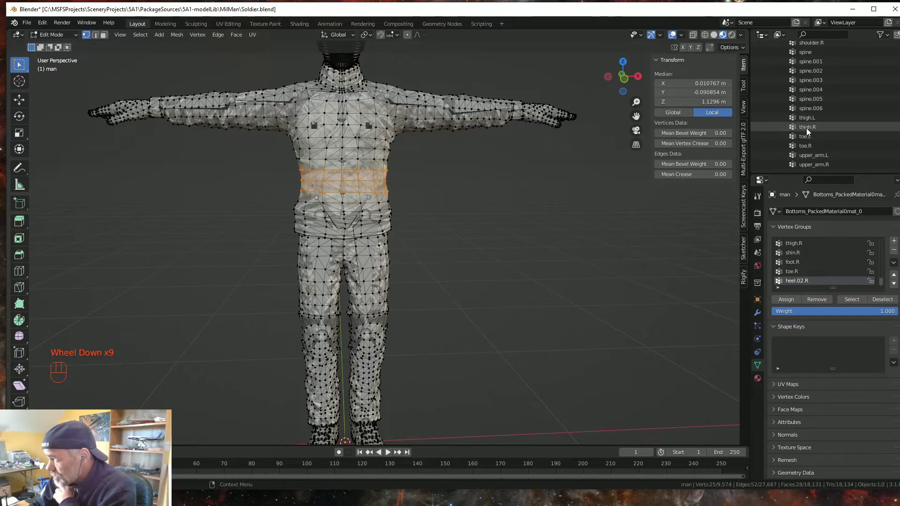
left_click(808, 119)
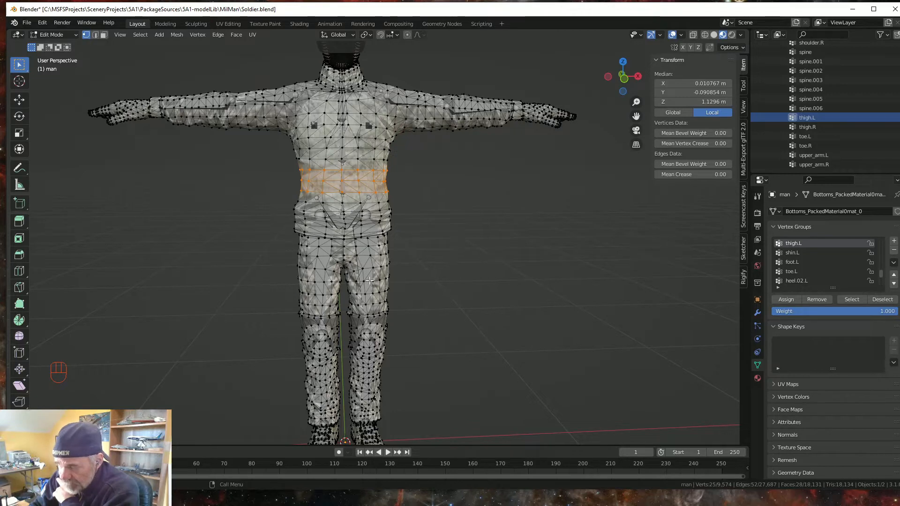
Step: Clear the waist vertex selection and switch the man mesh from Edit Mode to Weight Paint mode
middle_click_drag(477, 345, 416, 272)
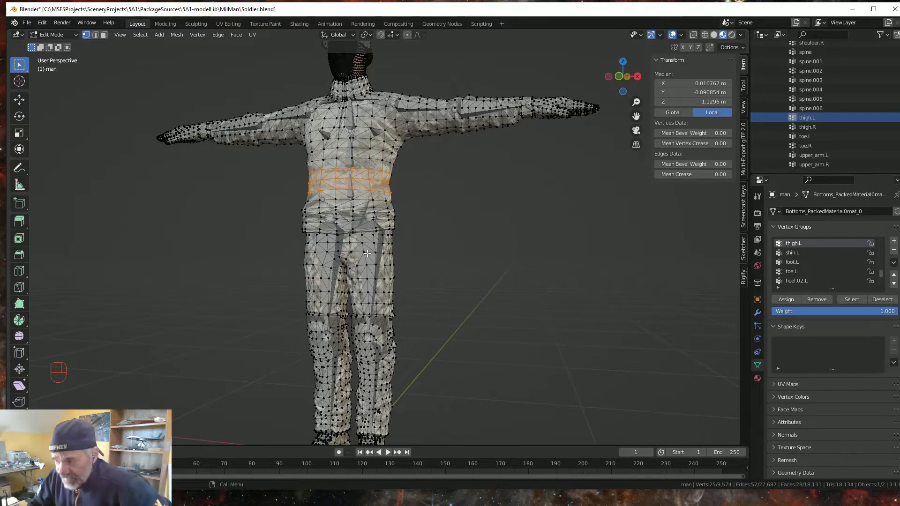
left_click(372, 268)
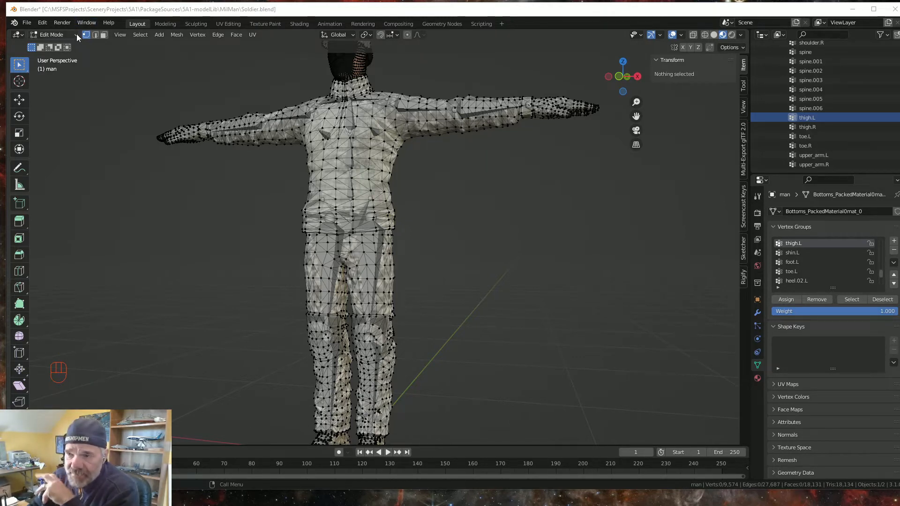
left_click(75, 34)
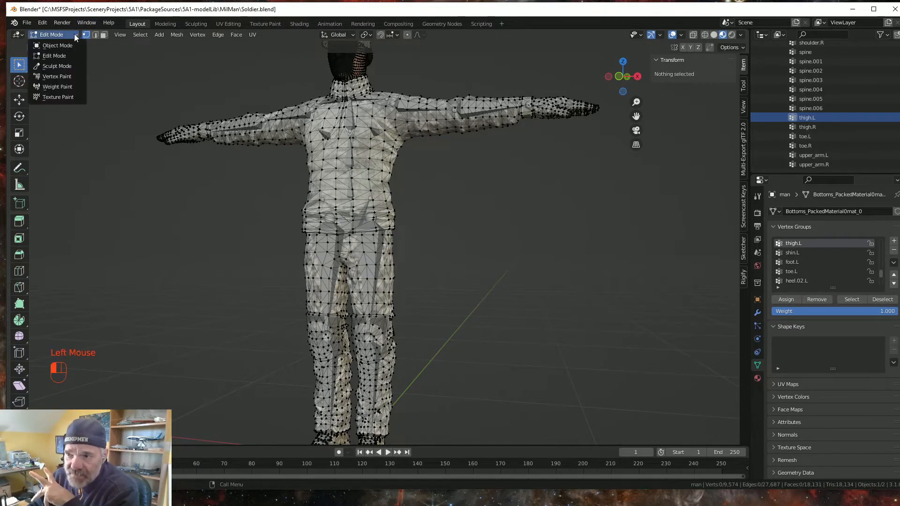
left_click(58, 86)
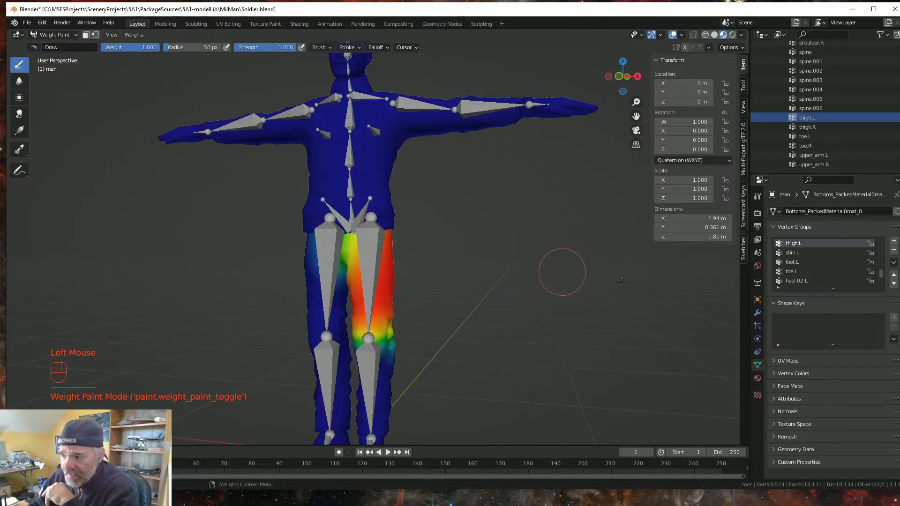
Step: Examine the thigh.L weight colours on the upper legs from the front and side of the soldier
mouse_move(602, 291)
middle_mouse_down()
mouse_move(541, 256)
mouse_move(595, 320)
mouse_move(436, 272)
middle_mouse_up()
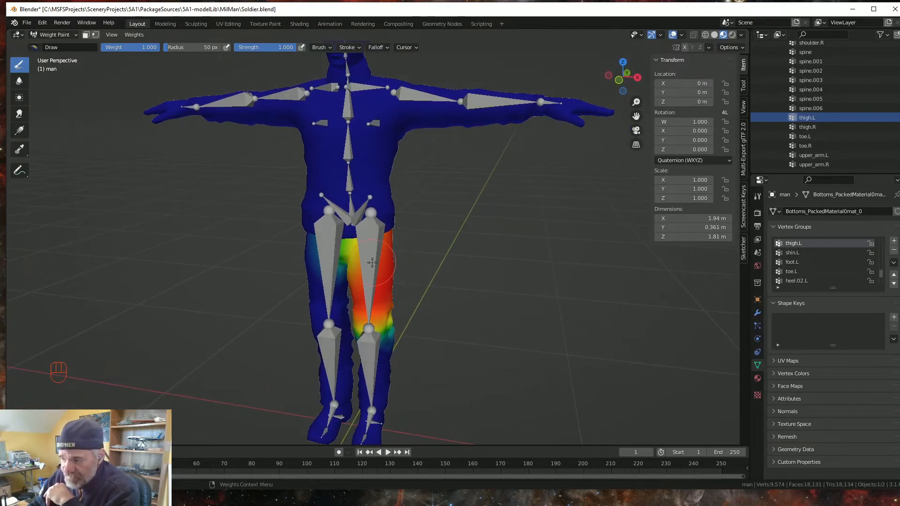
middle_click_drag(528, 252, 431, 166)
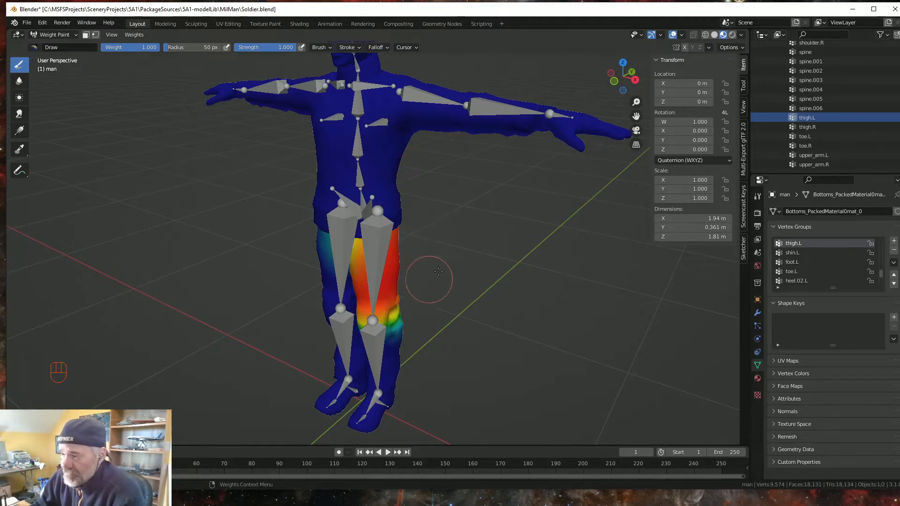
scroll(429, 279, "down", 2)
middle_click_drag(438, 262, 458, 287)
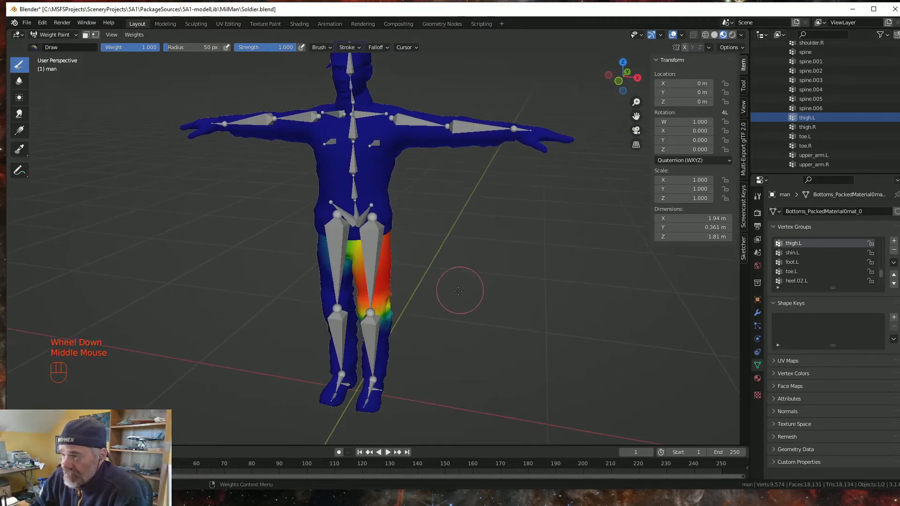
scroll(458, 288, "down", 1)
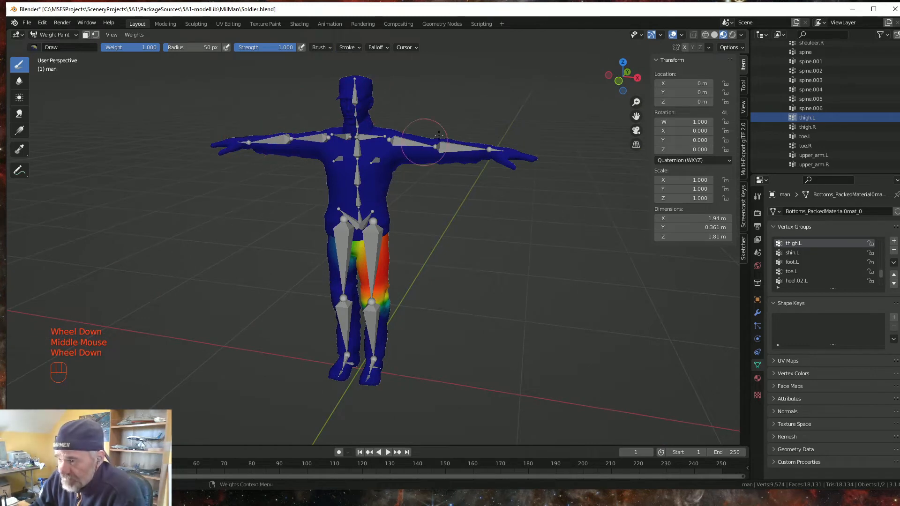
middle_click_drag(470, 282, 436, 277)
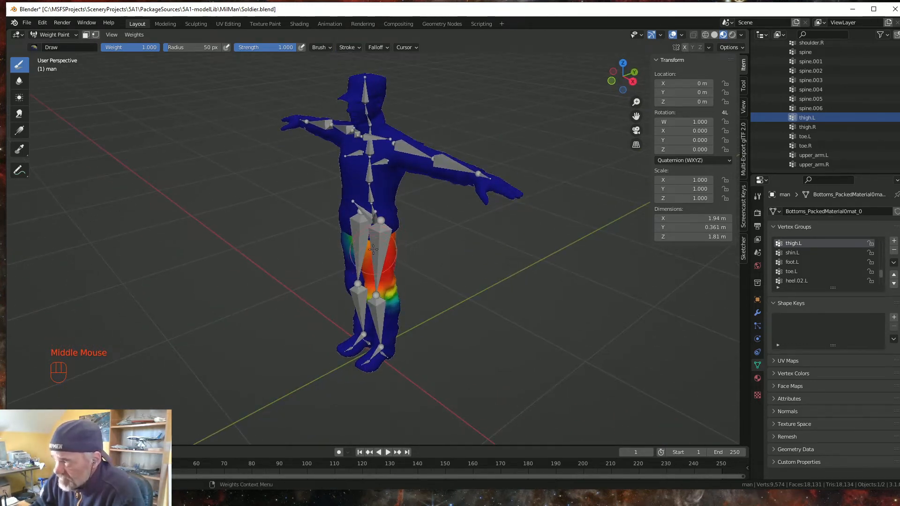
Step: Display the thigh.R weights for comparison, and return to thigh.L to examine its falloff around the knee
left_click(806, 126)
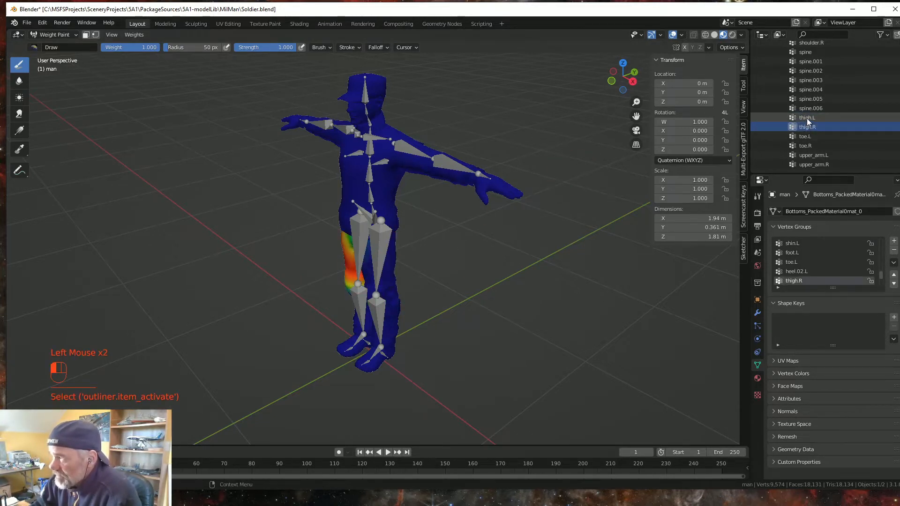
left_click(806, 119)
middle_click_drag(434, 299, 422, 327)
scroll(422, 327, "up", 2)
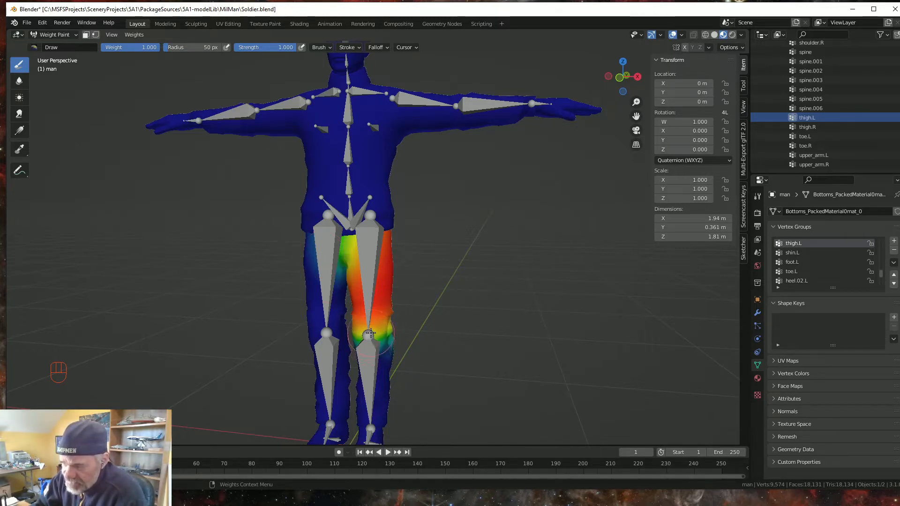
mouse_move(419, 310)
middle_mouse_down()
mouse_move(425, 317)
mouse_move(359, 313)
mouse_move(410, 310)
middle_mouse_up()
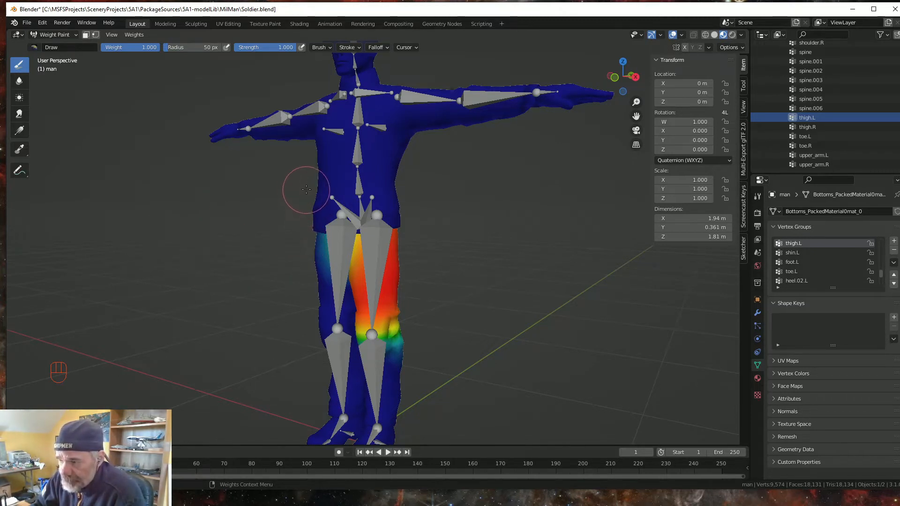
Step: Try painting thigh.L weight in a band across the waist at weight 1.000, and undo the stroke
left_click_drag(307, 189, 415, 190)
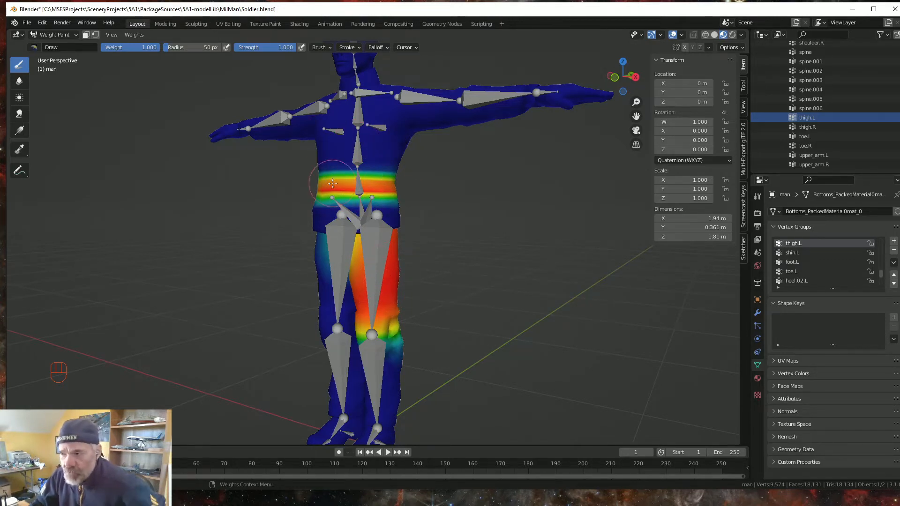
key("ctrl")
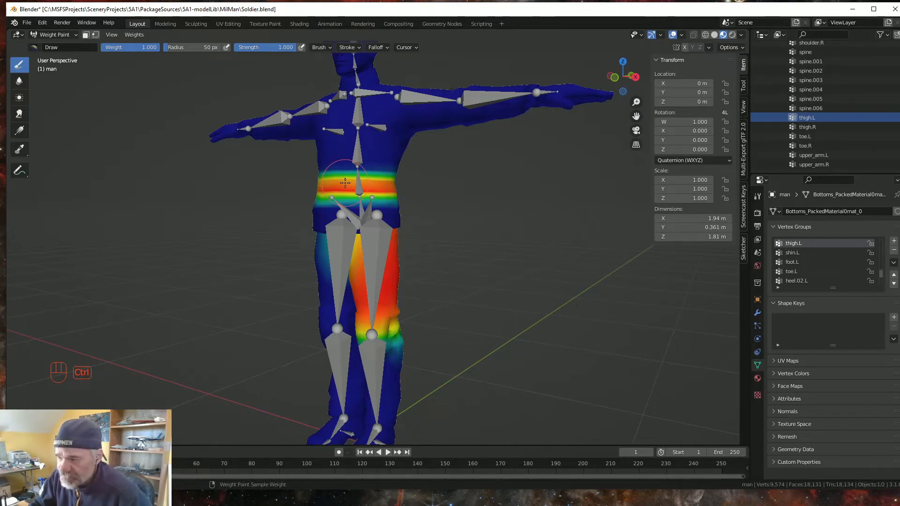
key("ctrl+z")
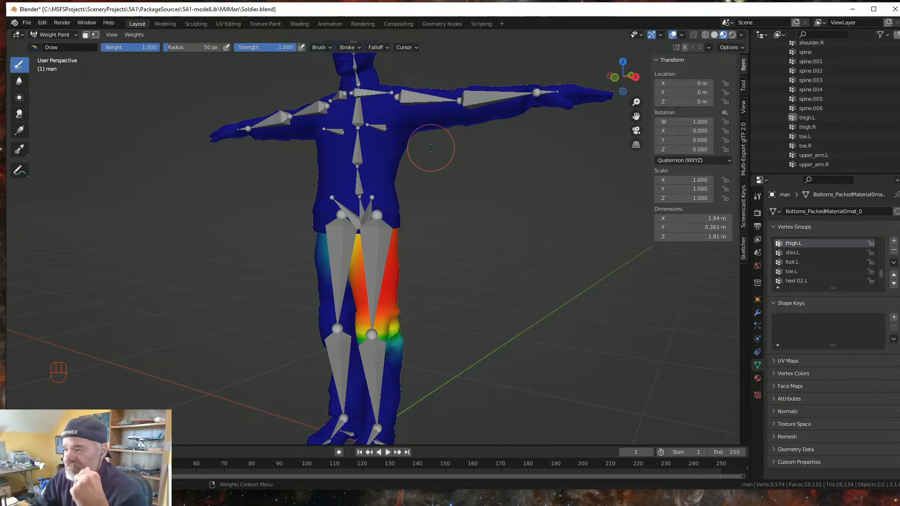
Step: Toggle vertex selection masking on and off, and take the man mesh through Edit Mode back to Object Mode
left_click(86, 35)
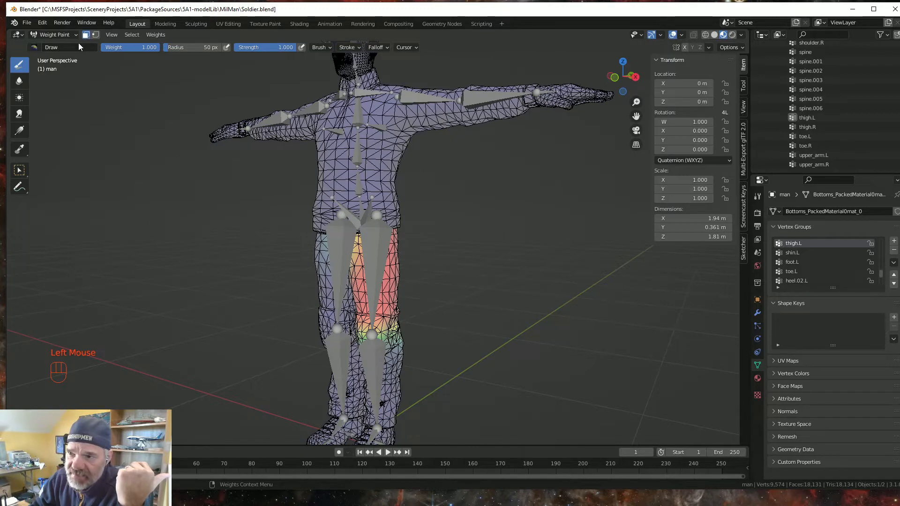
left_click(86, 35)
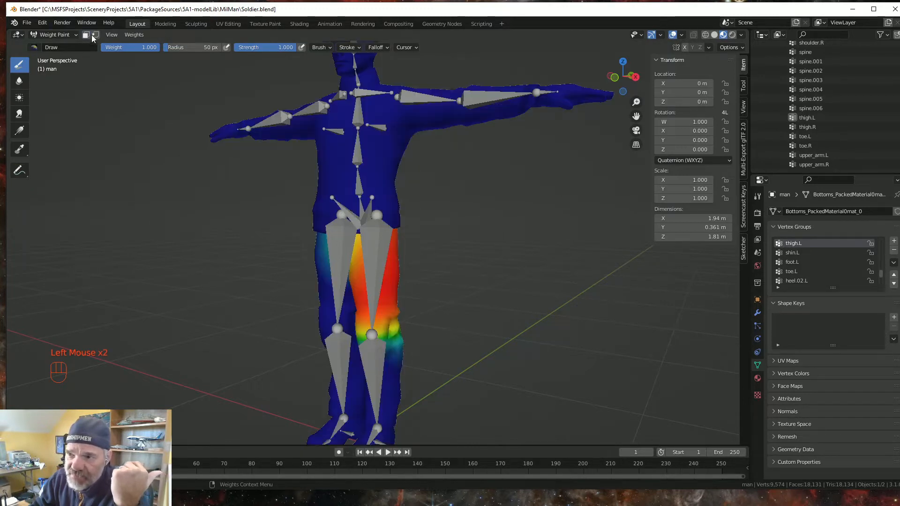
left_click(61, 35)
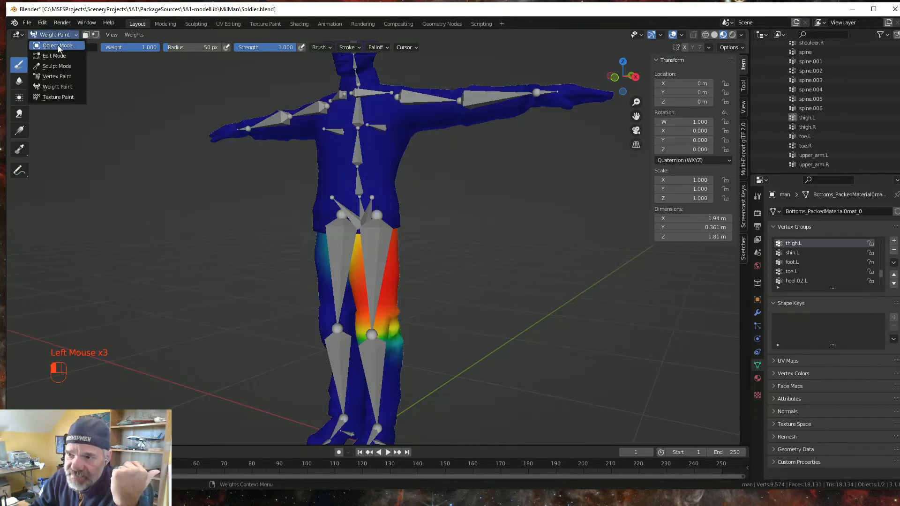
key("Tab")
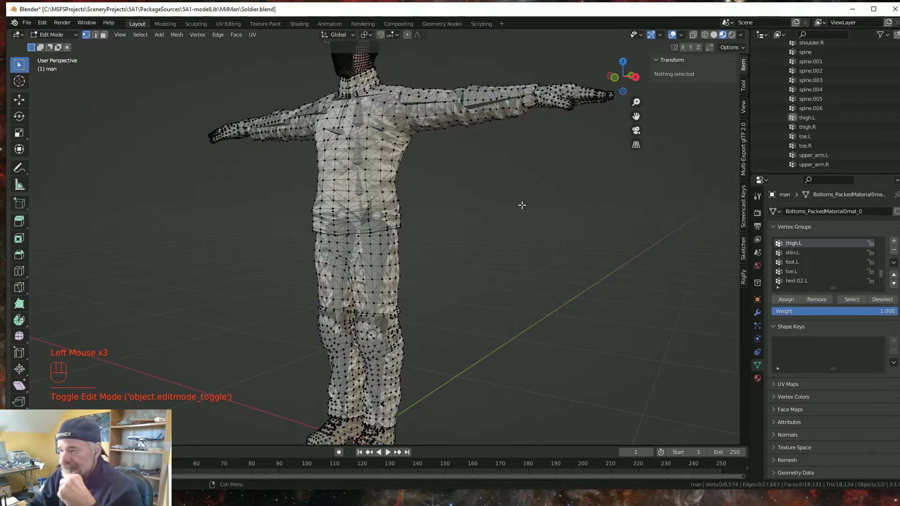
mouse_move(472, 266)
middle_mouse_down()
mouse_move(488, 282)
mouse_move(470, 269)
middle_mouse_up()
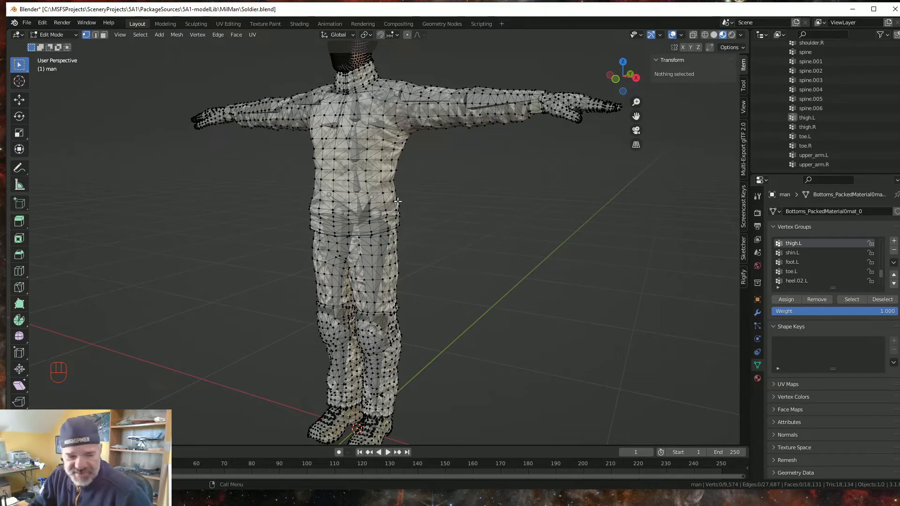
key("Tab")
Step: Select the metarig and try moving it to test that the soldier mesh follows, cancelling the move
scroll(427, 218, "down", 1)
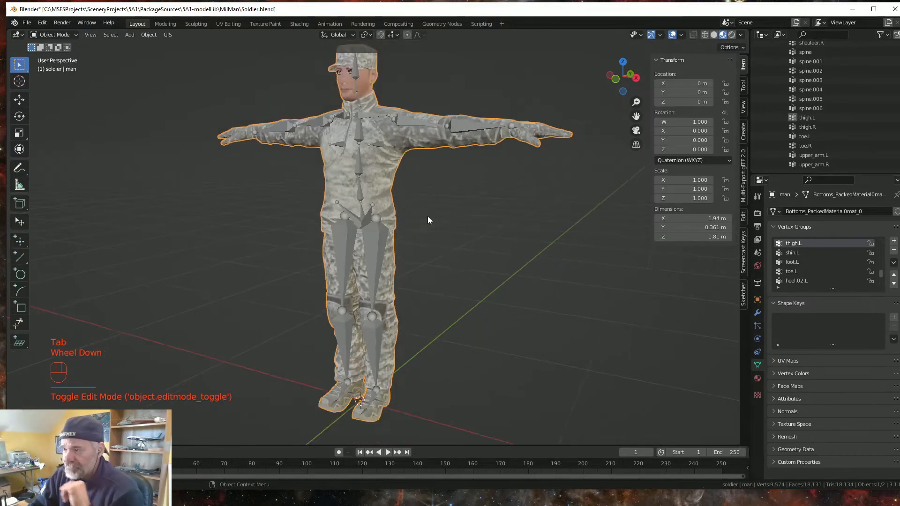
scroll(427, 216, "down", 1)
left_click(371, 244)
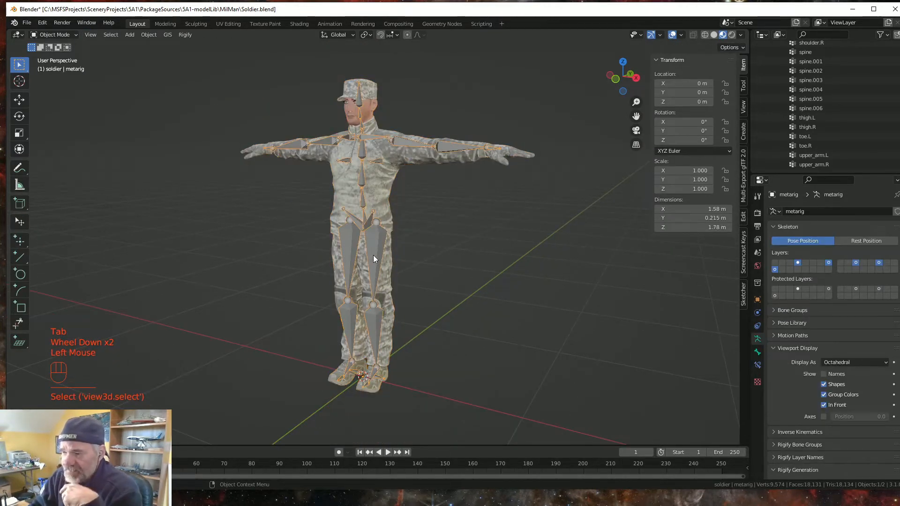
key("g")
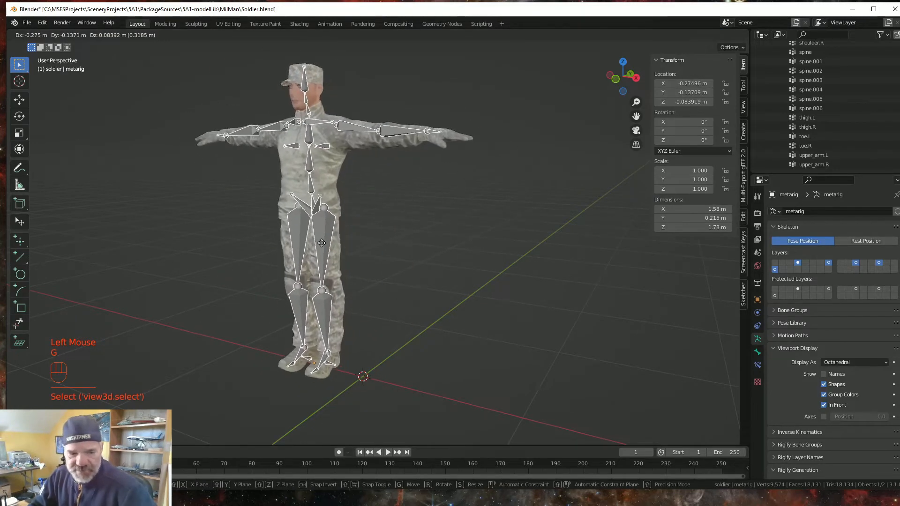
key("Escape")
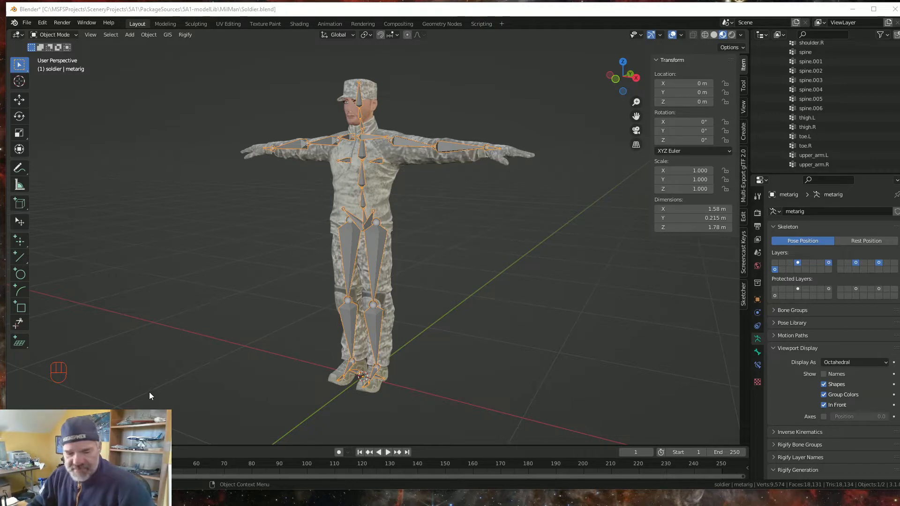
Step: Switch the metarig armature to Pose Mode with the whole soldier in view
middle_click_drag(138, 397, 248, 400)
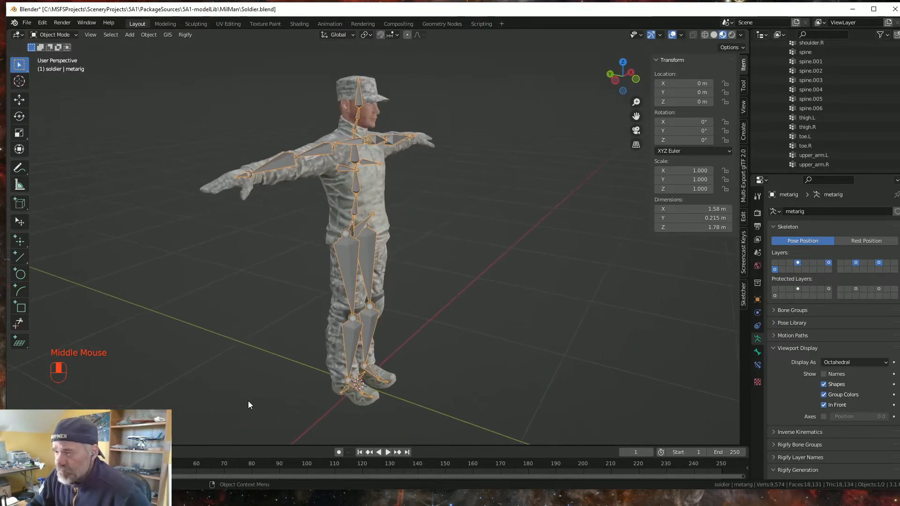
middle_click_drag(230, 349, 253, 370, "shift")
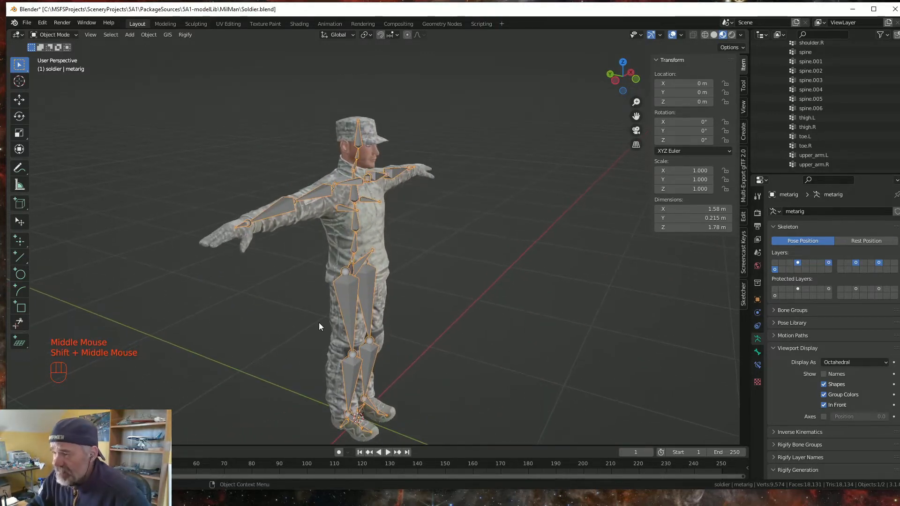
scroll(317, 318, "up", 3)
scroll(313, 315, "down", 3)
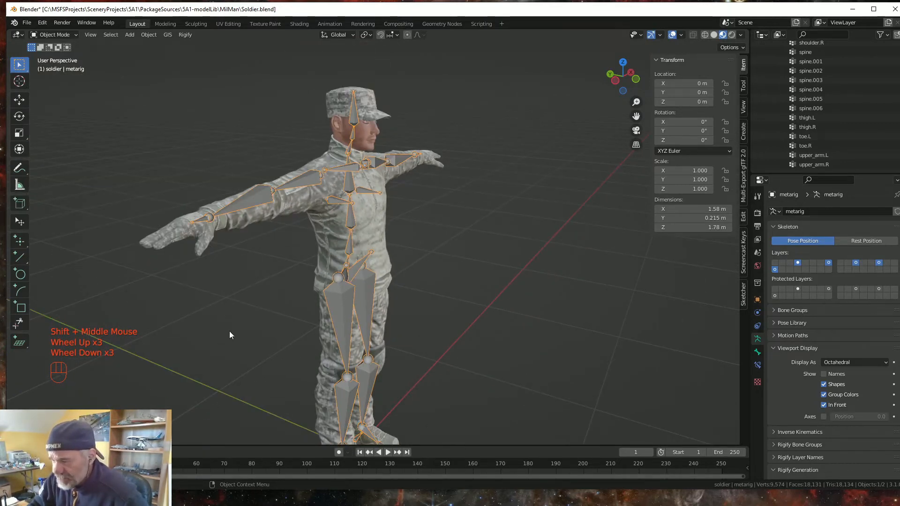
middle_click_drag(254, 364, 272, 338, "shift")
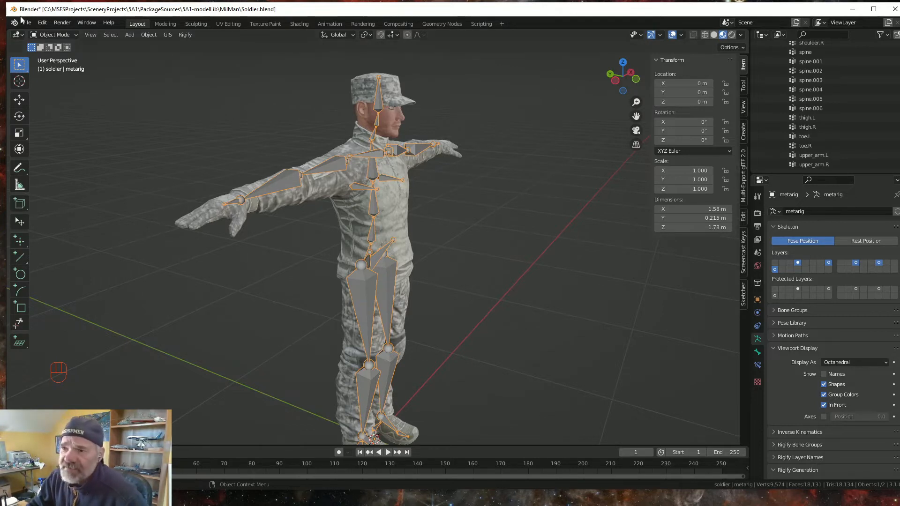
left_click(75, 33)
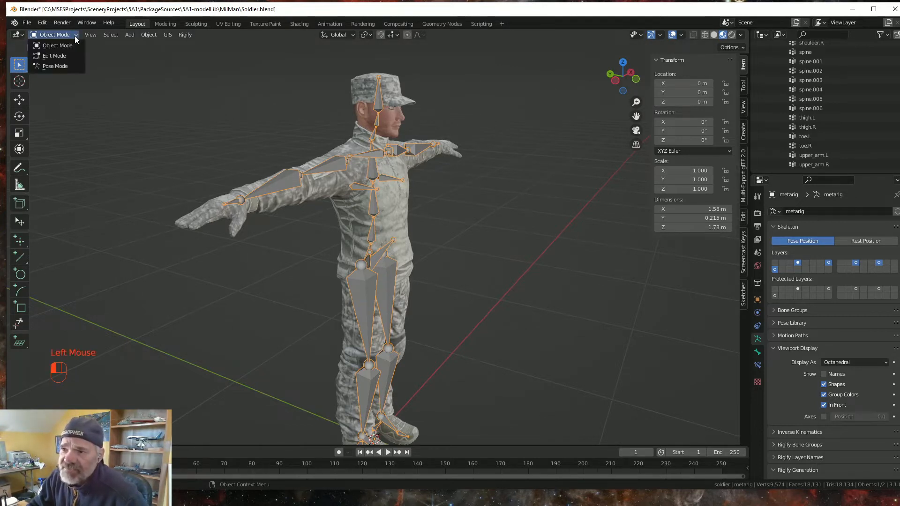
left_click(50, 67)
middle_click_drag(244, 181, 203, 192)
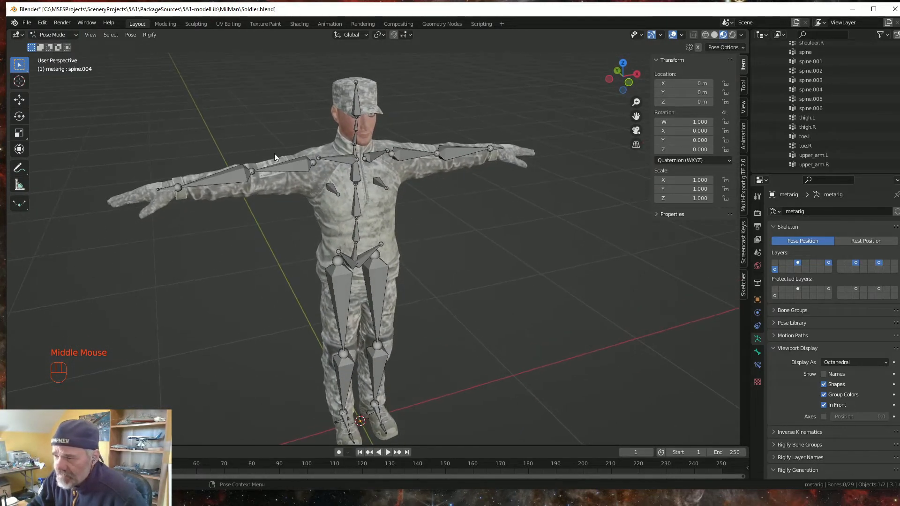
Step: Try rotating the upper_arm.R bone by about 22 degrees to test the arm deformation, and cancel the rotation
left_click(291, 167)
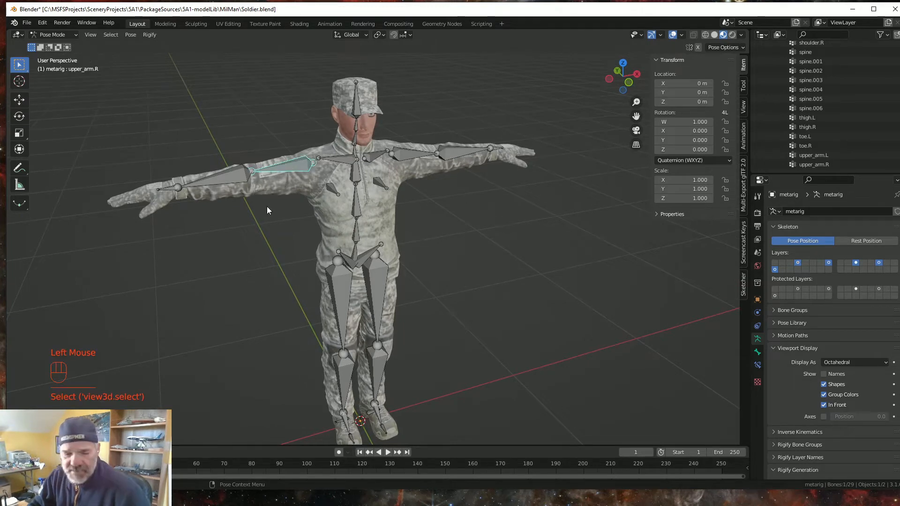
key("r")
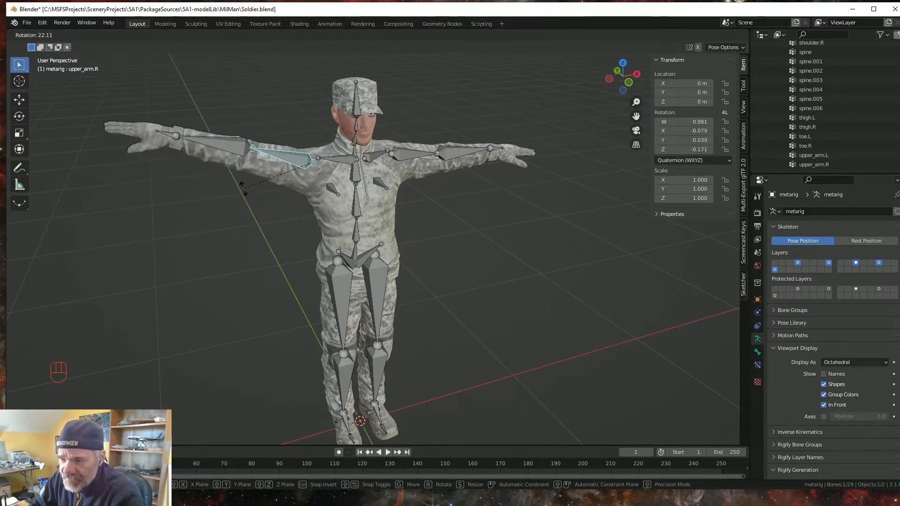
key("Escape")
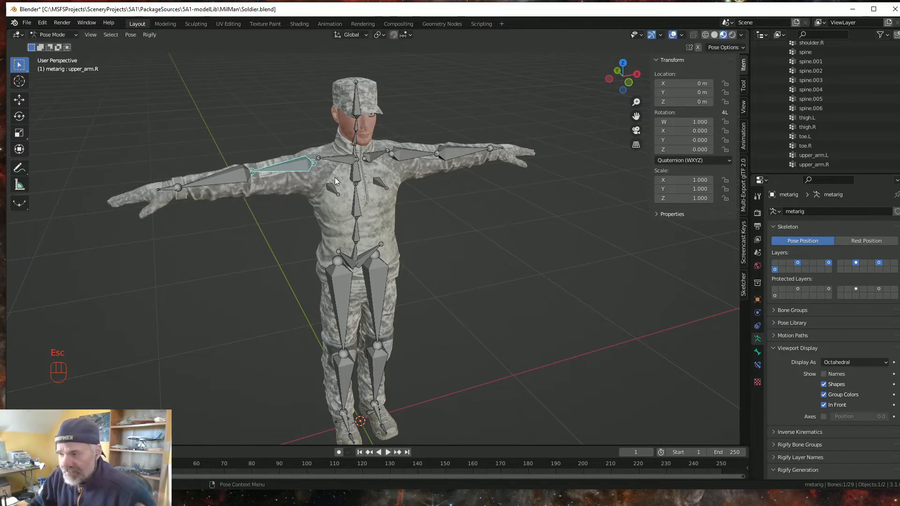
Step: Try rotating the upper_arm.L bone and the thigh.L bone by about 18 degrees each to test the deformation, cancelling both rotations
left_click(418, 155)
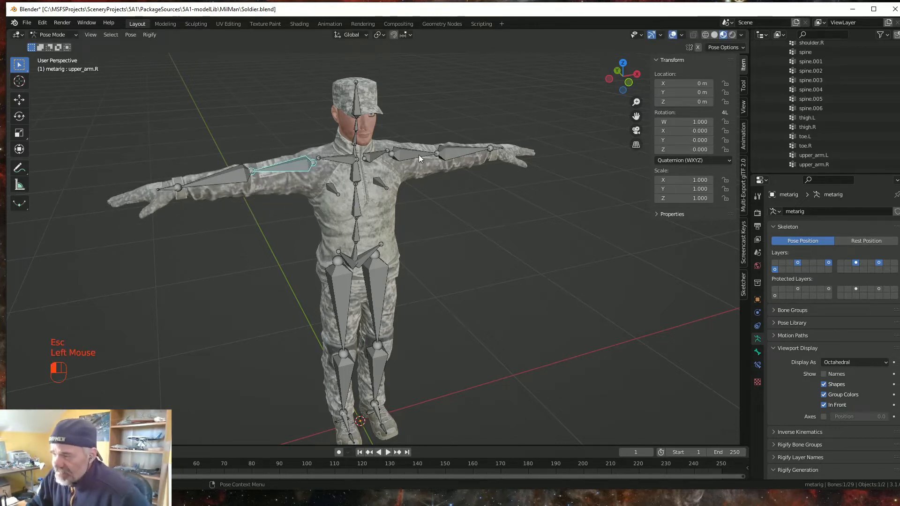
key("r")
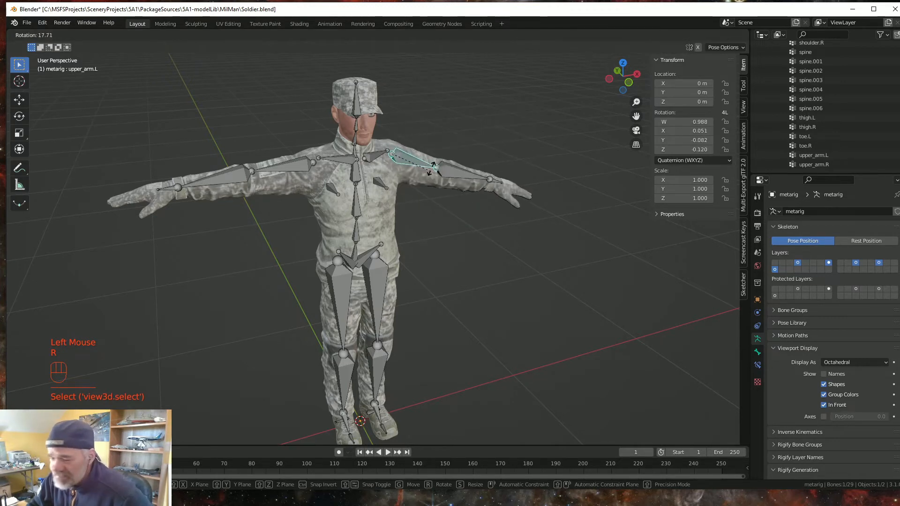
key("Escape")
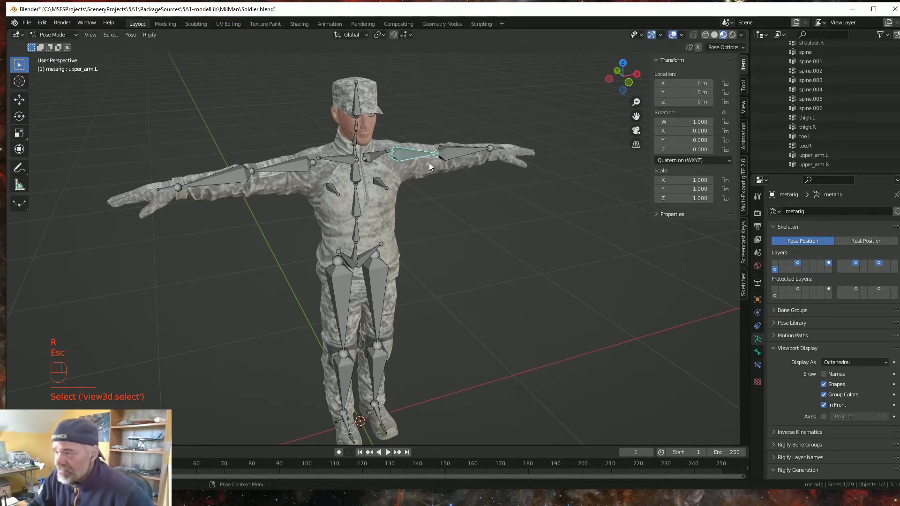
left_click(378, 302)
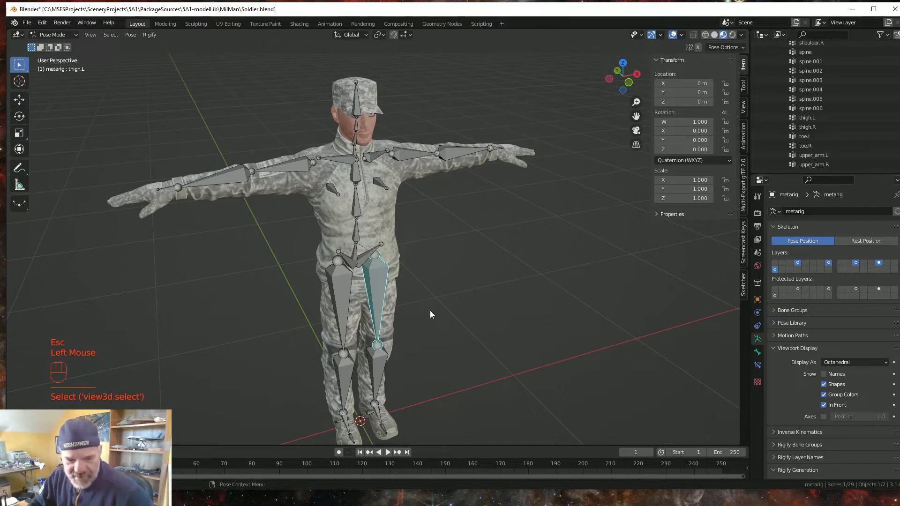
key("r")
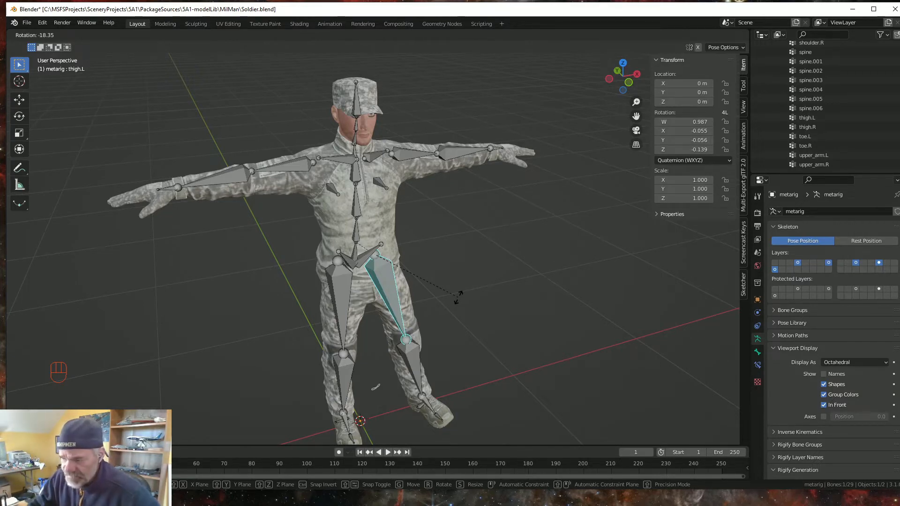
key("Escape")
Step: Try rotating the spine.004 neck bone by about 11 degrees to test how the head and face follow, and cancel the rotation
middle_click_drag(341, 206, 371, 219)
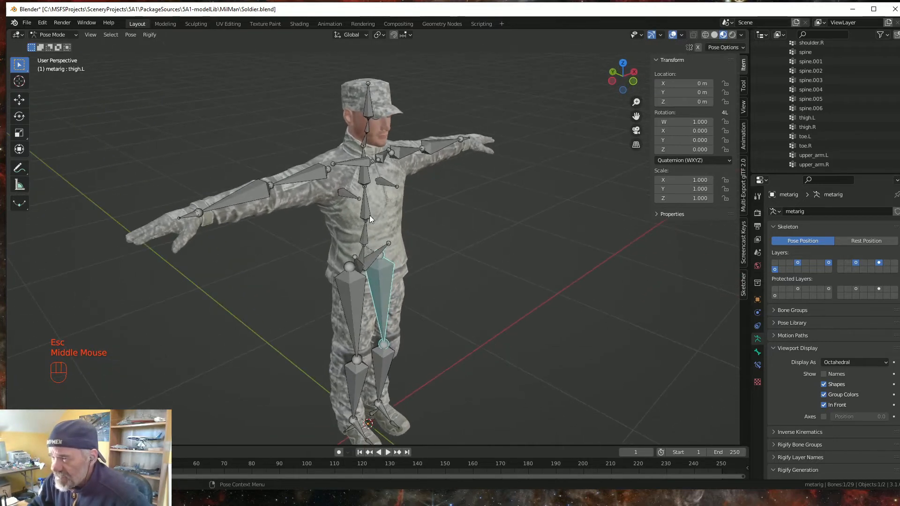
left_click(365, 143)
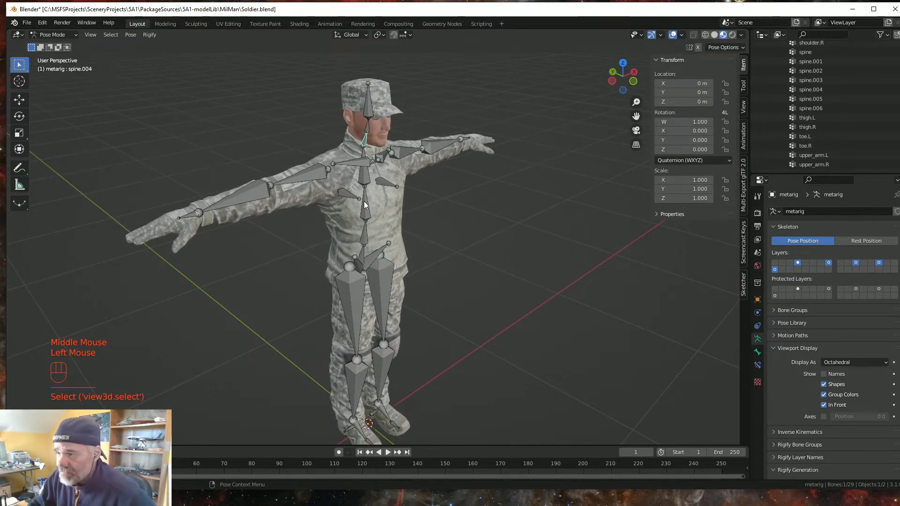
scroll(368, 199, "up", 2)
middle_click_drag(346, 208, 362, 291, "shift")
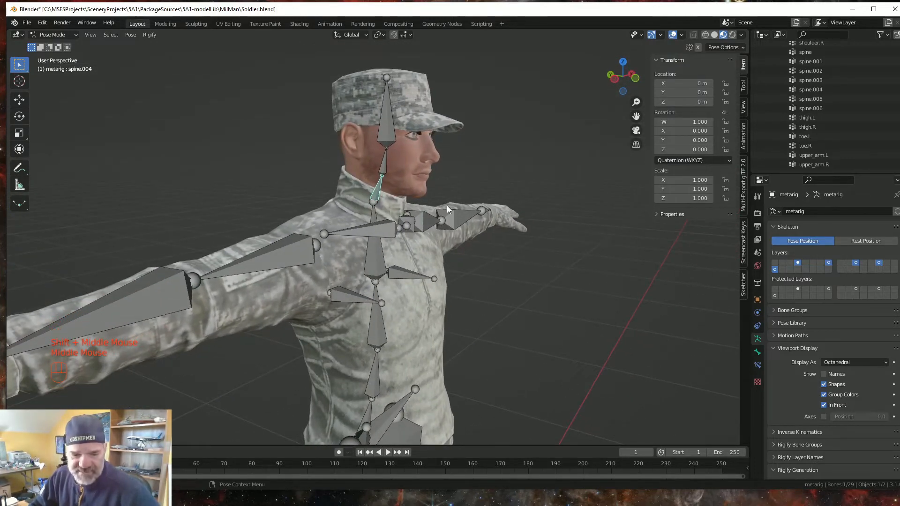
key("r")
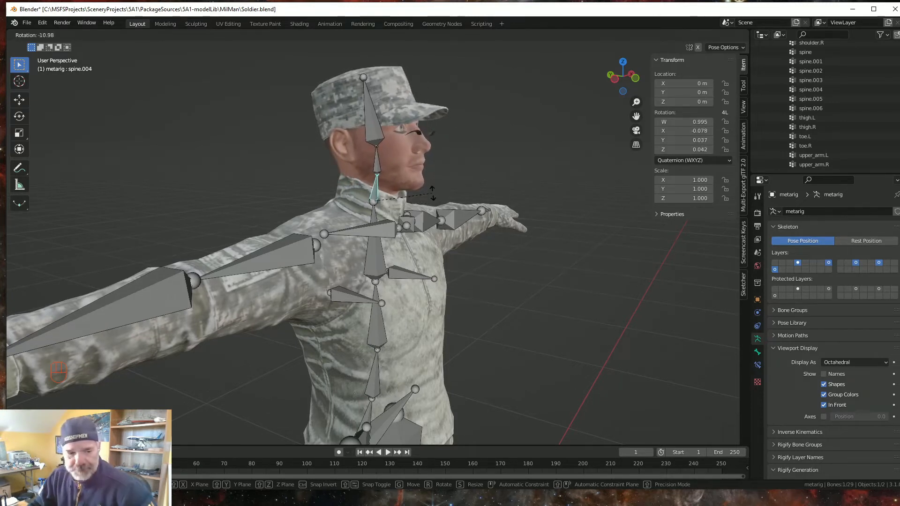
key("Escape")
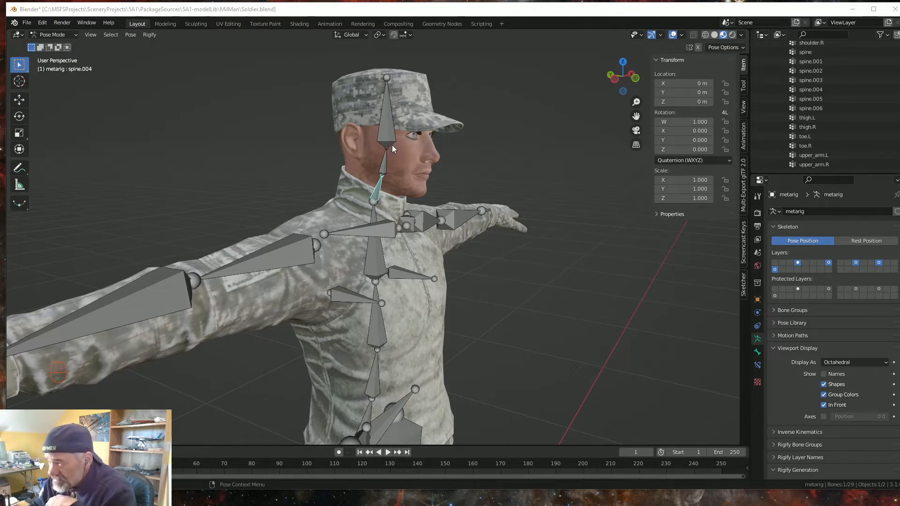
Step: Select the head bone and check its name in the bone properties, then deselect it
left_click(389, 131)
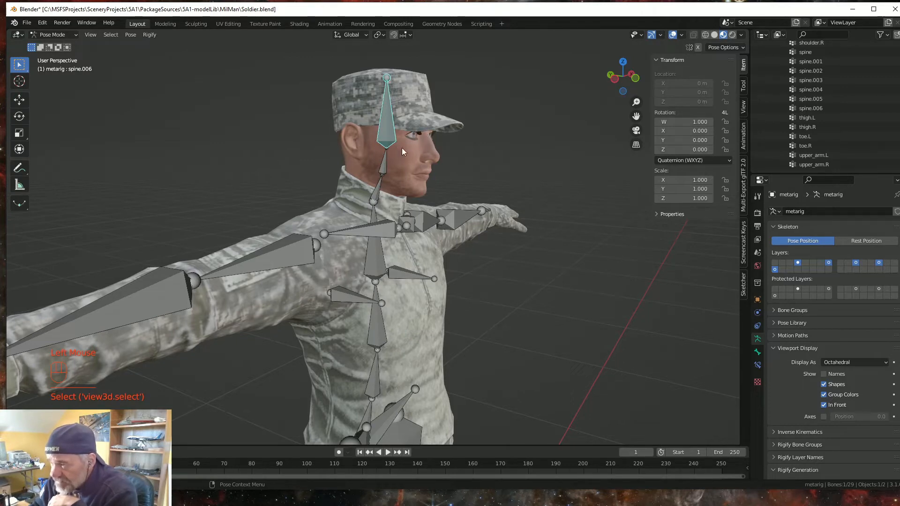
middle_click_drag(401, 148, 406, 178)
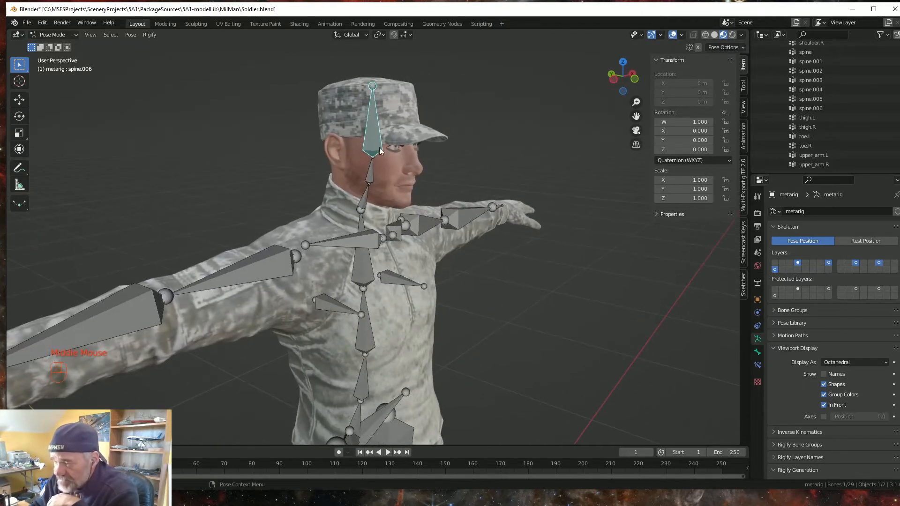
left_click(757, 352)
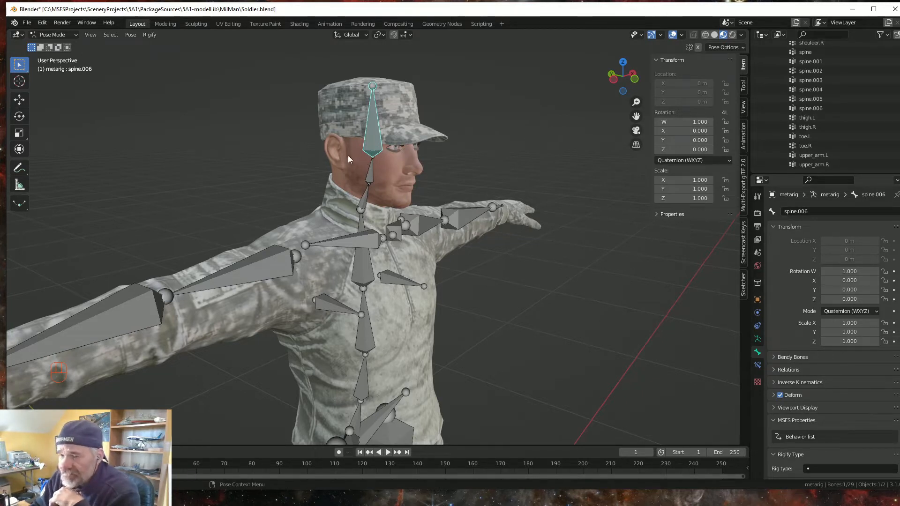
left_click(426, 263)
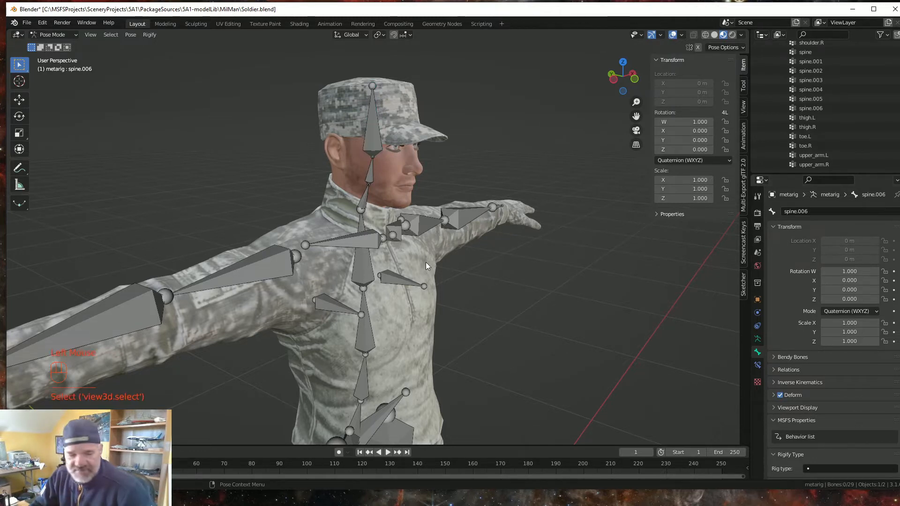
Step: Leave Pose Mode for Object Mode, select the man mesh and enter Edit Mode on it
left_click(53, 35)
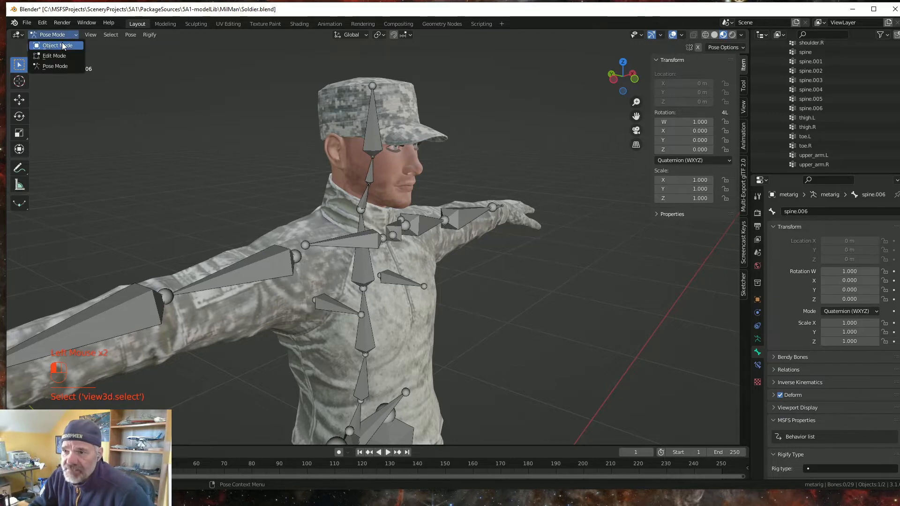
left_click(49, 44)
left_click(425, 250)
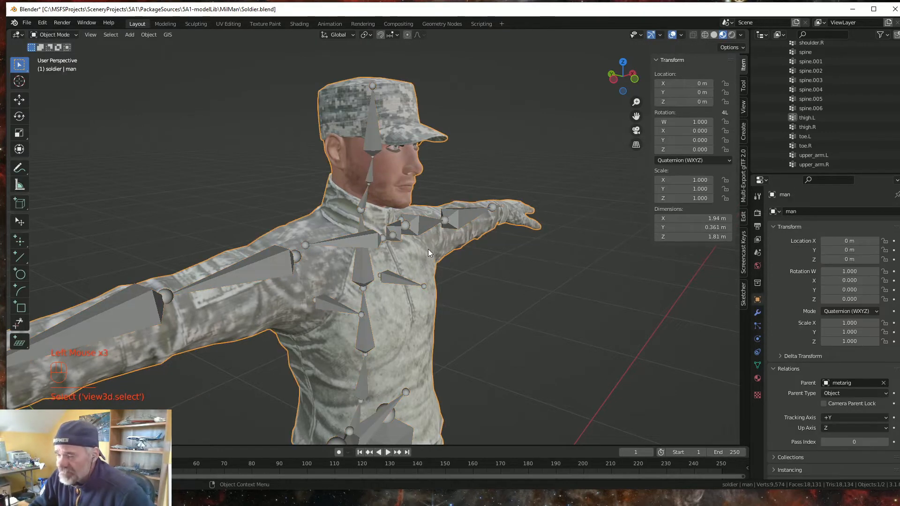
key("Tab")
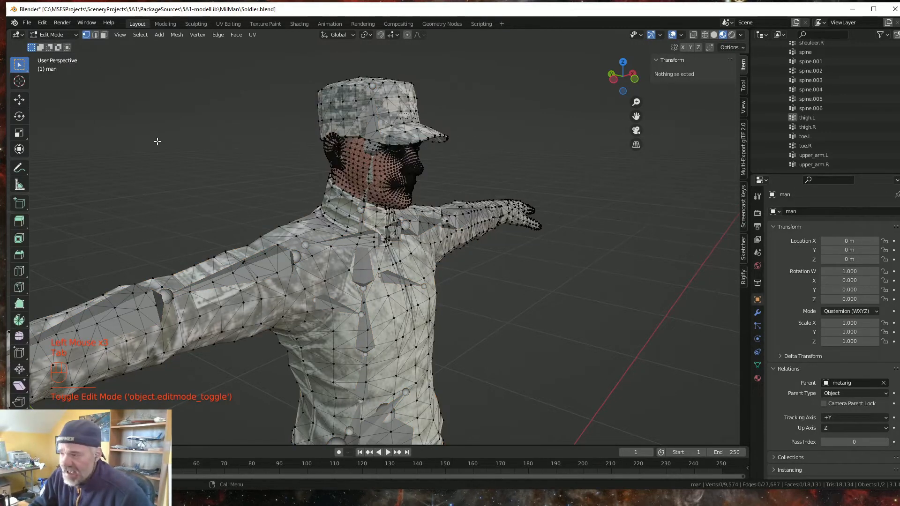
Step: Turn on X-ray and select all linked vertices of the eyelashes on the soldier's left eye
middle_click_drag(428, 175, 315, 374, "shift")
mouse_move(373, 313)
middle_mouse_down()
mouse_move(366, 285)
mouse_move(379, 324)
mouse_move(379, 315)
middle_mouse_up()
scroll(366, 285, "up", 2)
scroll(366, 285, "up", 1)
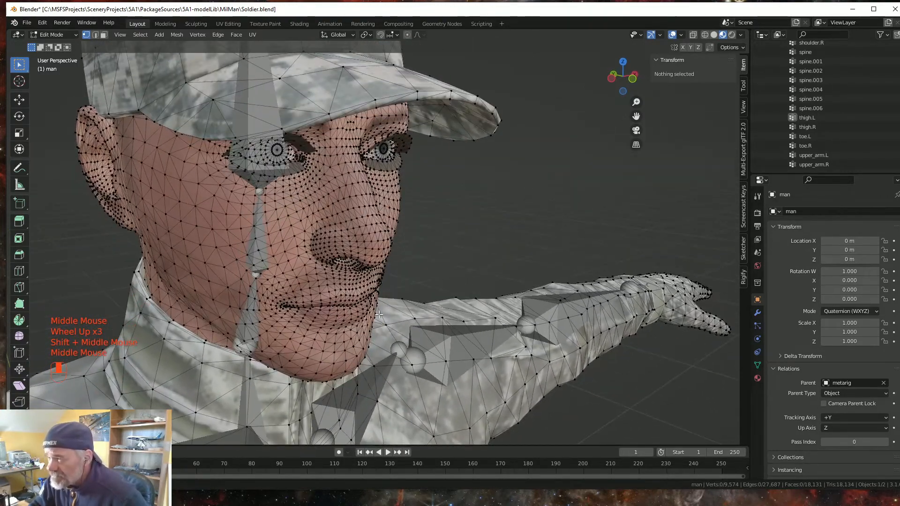
left_click(693, 35)
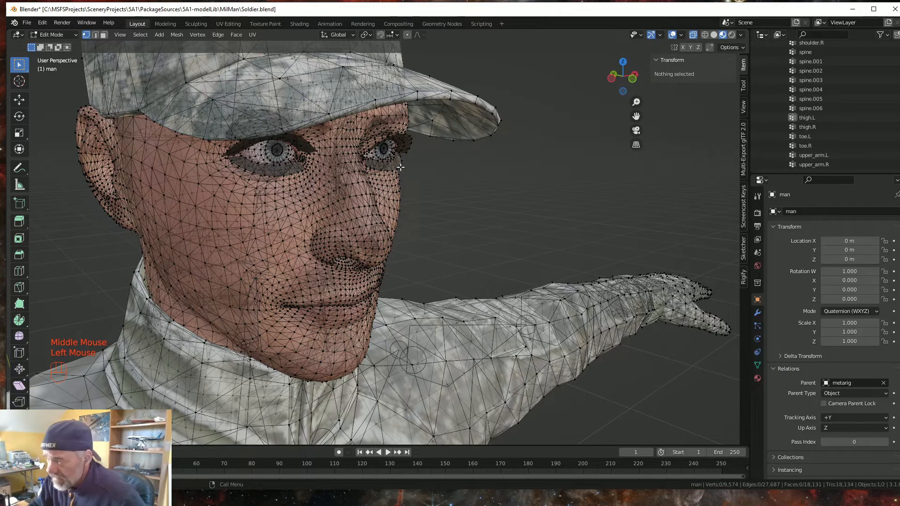
left_click(411, 140)
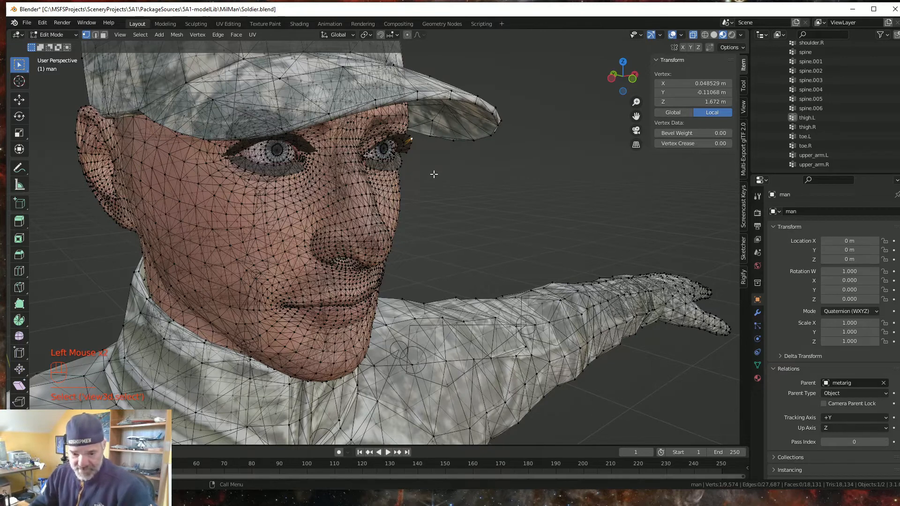
key("l")
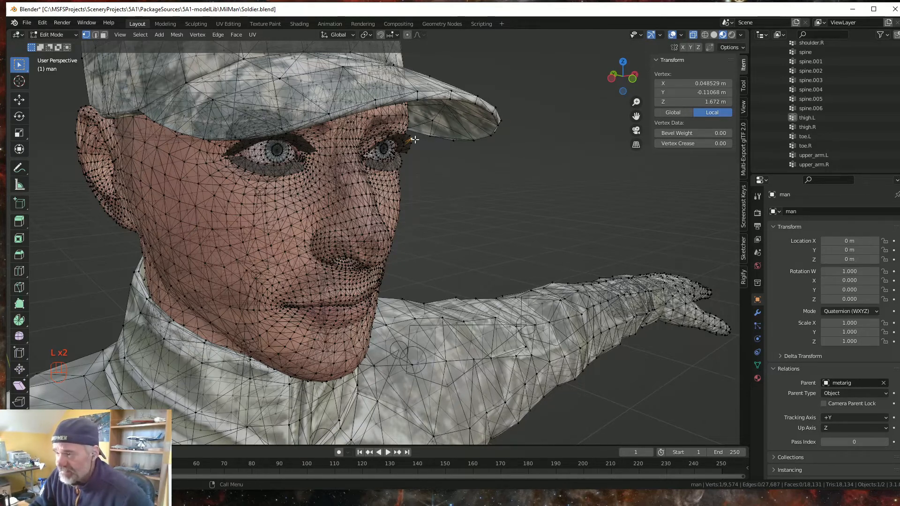
key("l")
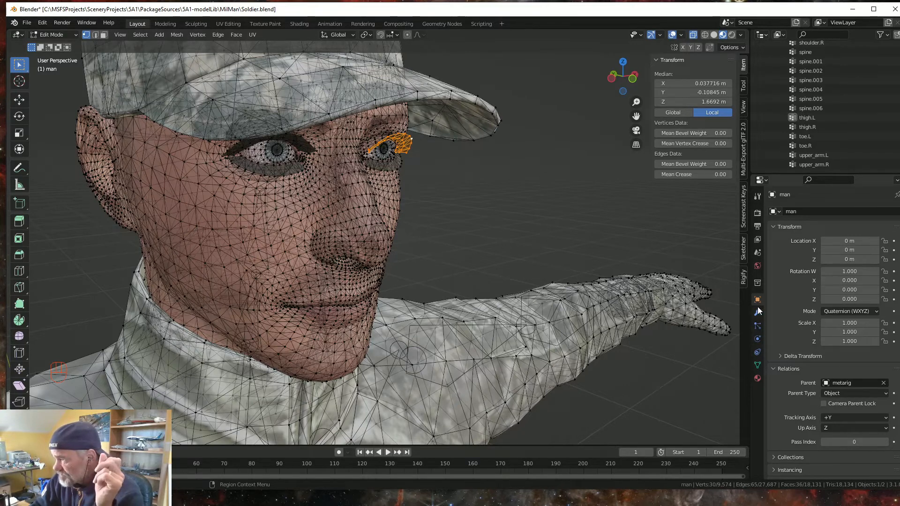
Step: Assign the selected left eyelash vertices to the spine.006 vertex group with a weight of 1.000
left_click(757, 365)
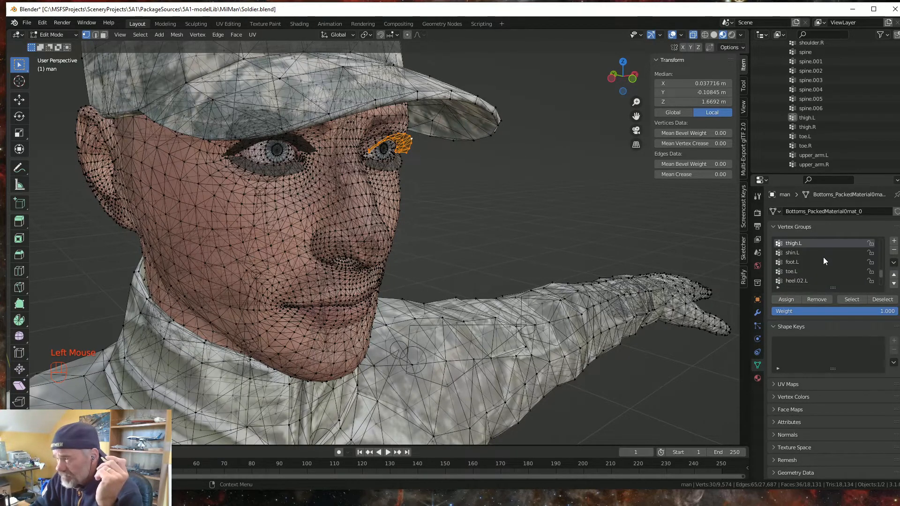
scroll(823, 257, "up", 4)
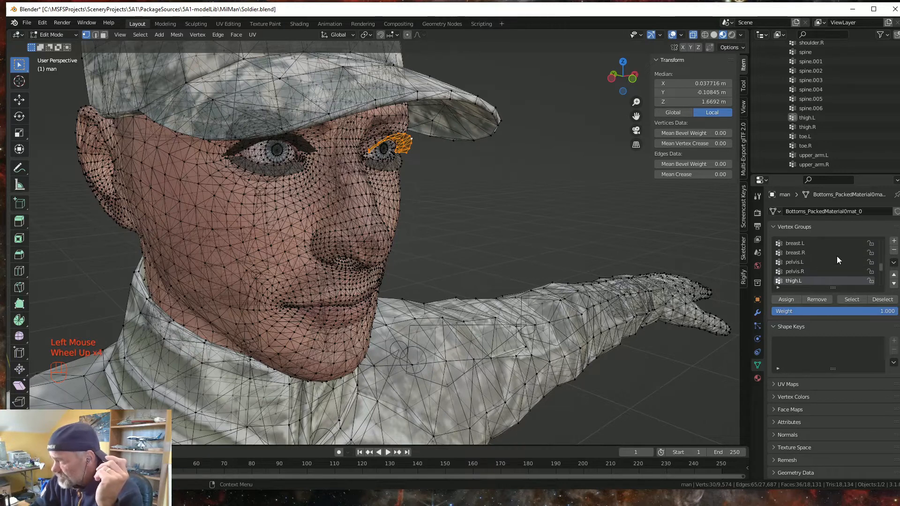
scroll(836, 256, "up", 6)
scroll(817, 275, "down", 2)
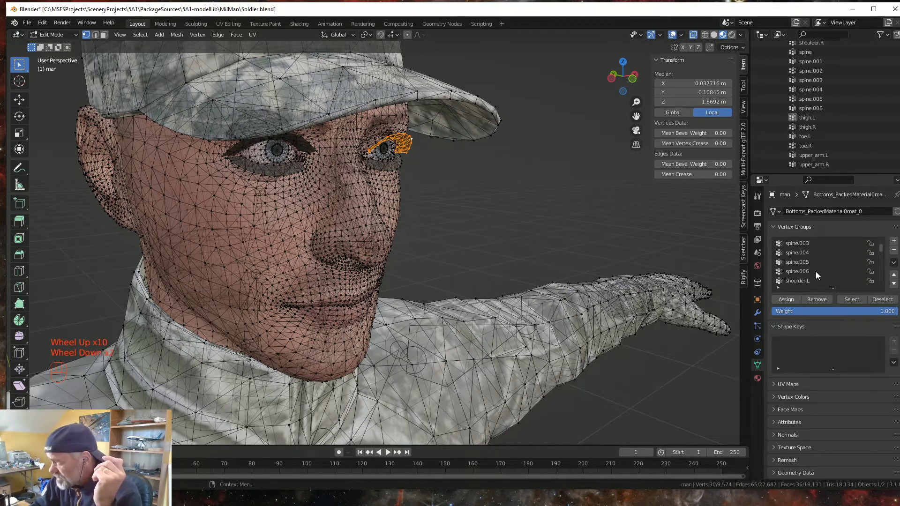
left_click(803, 272)
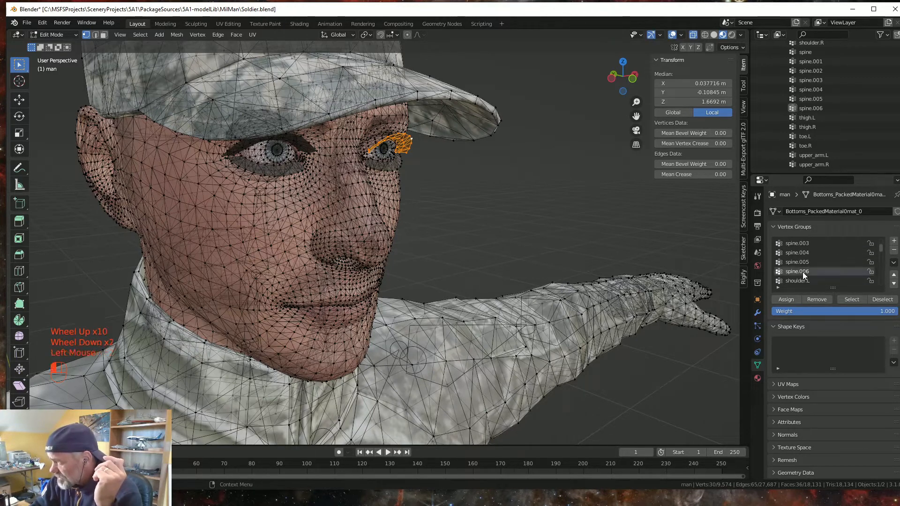
left_click(782, 298)
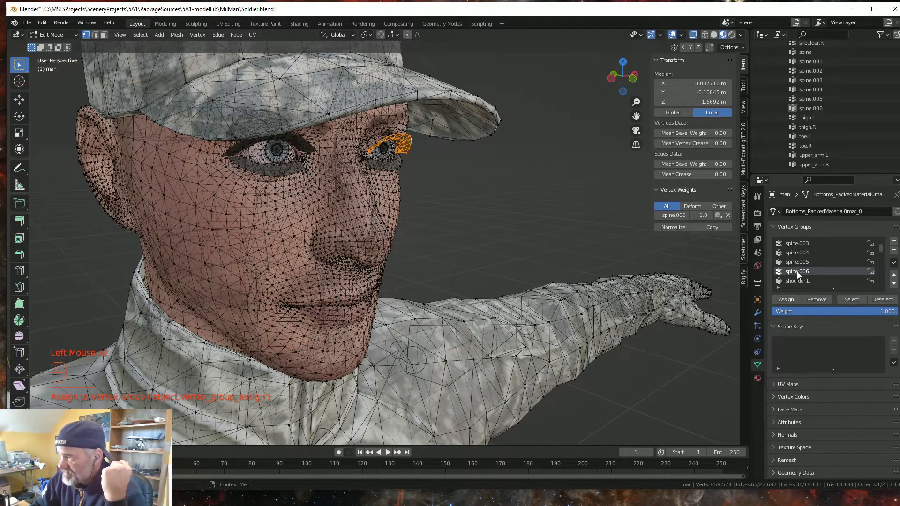
Step: Select the linked vertices of the right eye's eyelashes and assign them to the spine.006 vertex group with weight 1.000
middle_click_drag(509, 267, 338, 224)
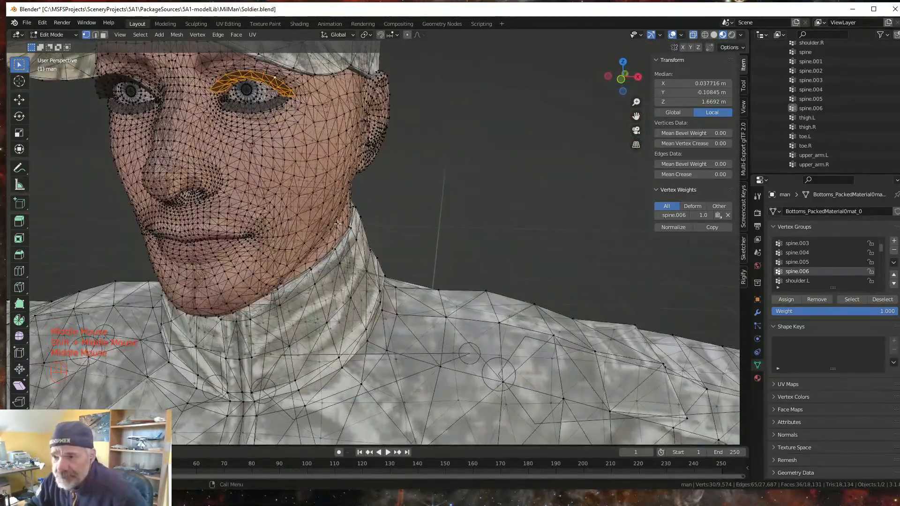
left_click(100, 100)
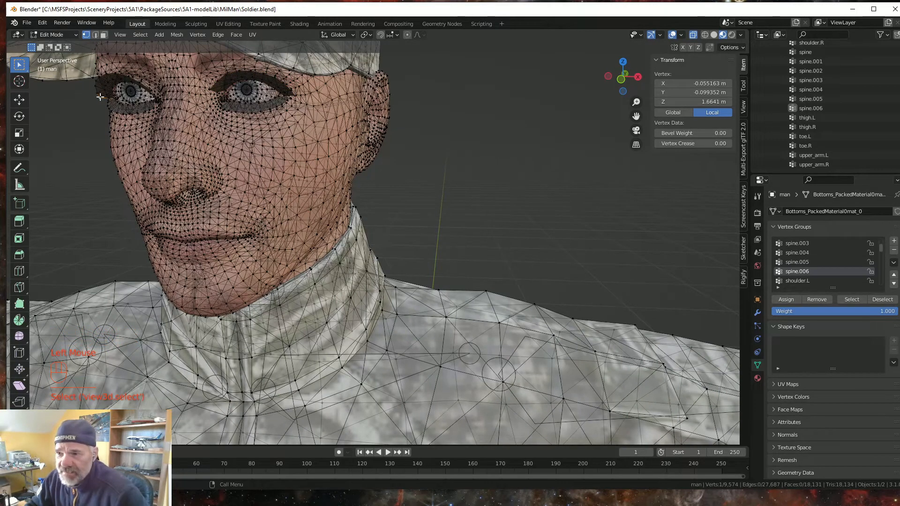
key("l")
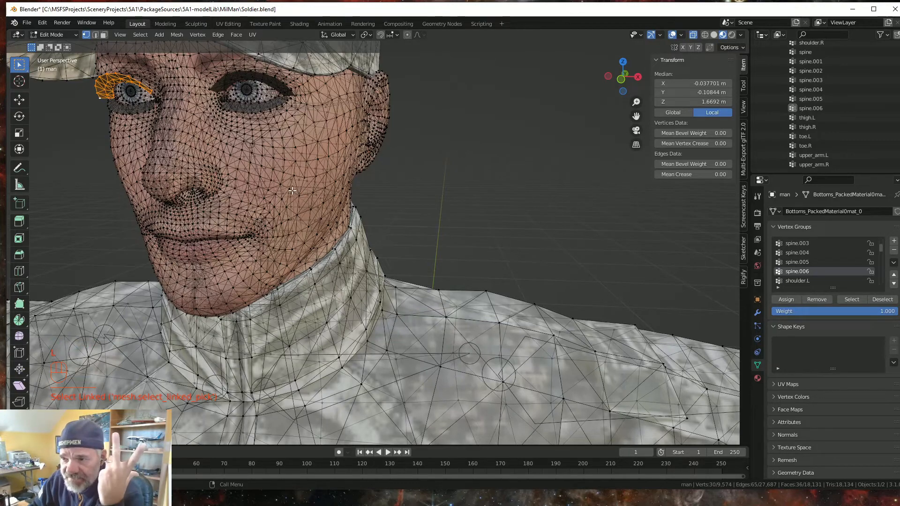
middle_click_drag(292, 190, 250, 135)
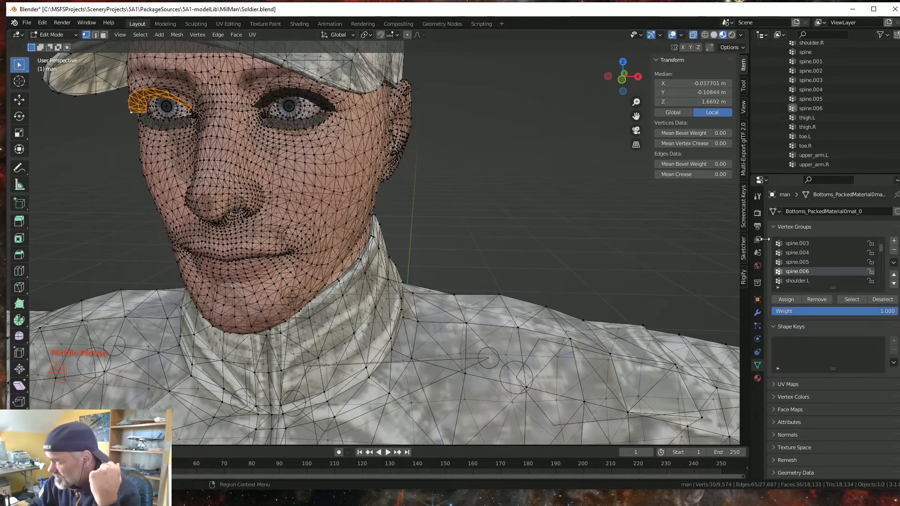
left_click(795, 272)
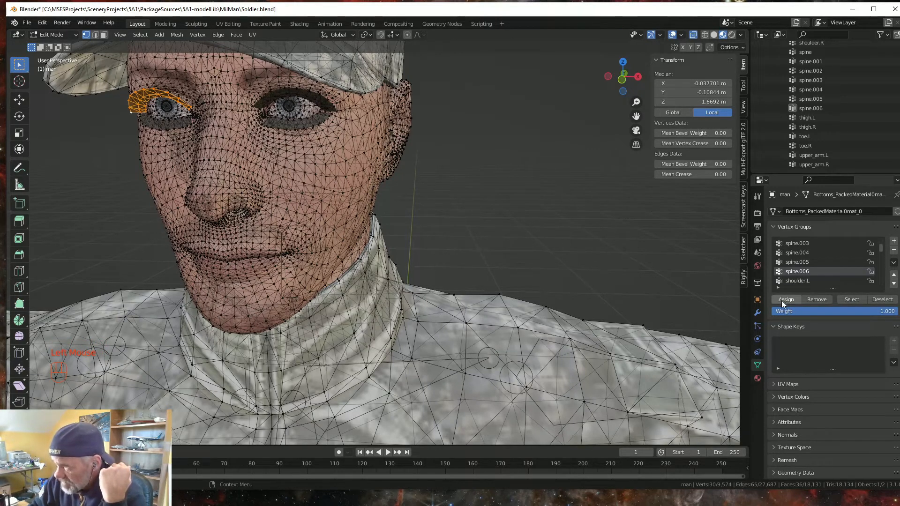
left_click(780, 300)
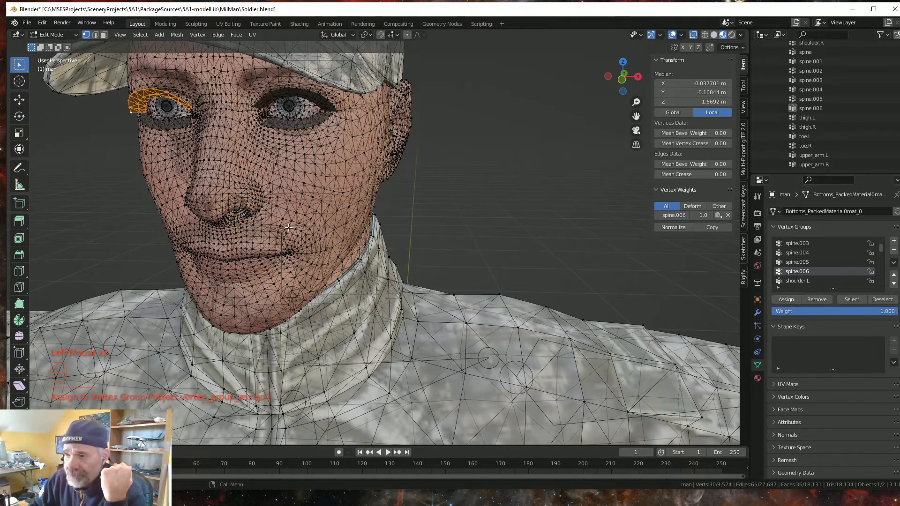
Step: Return the man mesh to Object Mode with the soldier's head and upper body in view
scroll(288, 227, "down", 2)
middle_click_drag(288, 228, 353, 259)
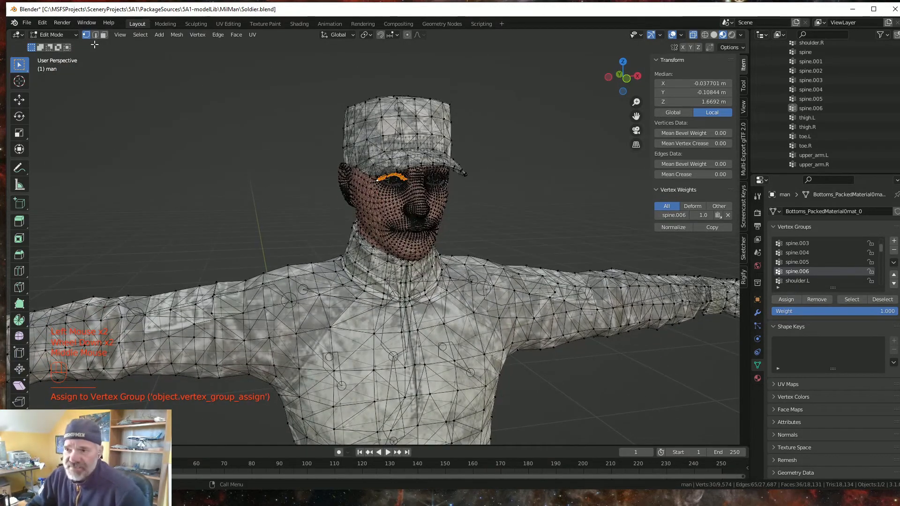
left_click(74, 34)
left_click(55, 45)
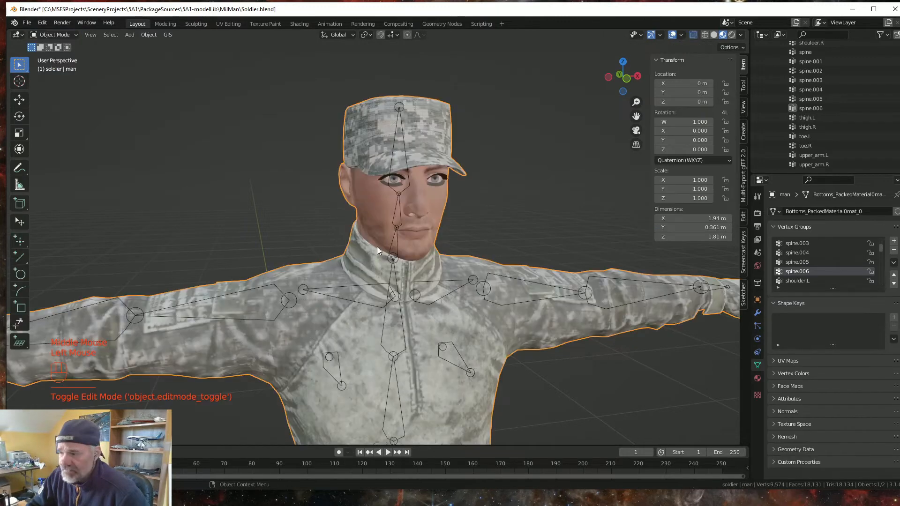
Step: Put the man mesh into Edit Mode at the lower legs with X-ray turned on
left_click(445, 320)
scroll(440, 323, "down", 4)
middle_click_drag(441, 348, 419, 123, "shift")
left_click(694, 36)
scroll(375, 296, "down", 1)
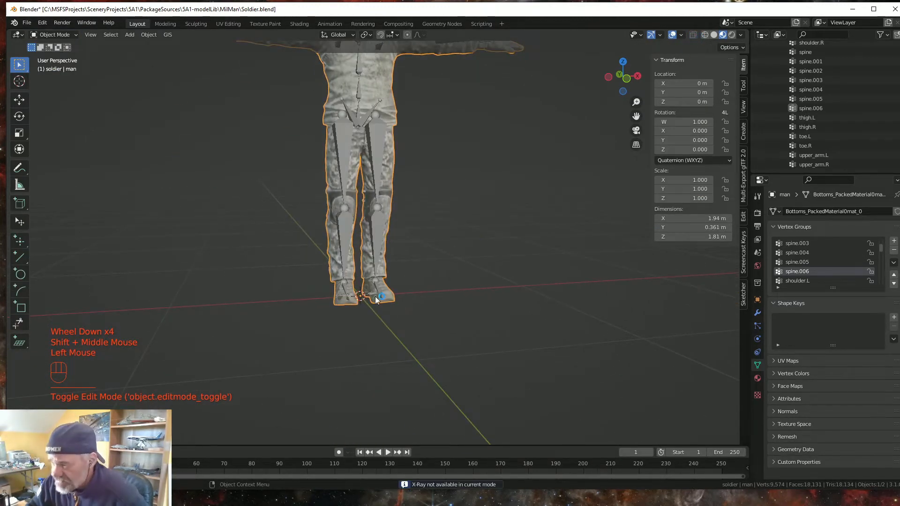
scroll(365, 300, "up", 4)
mouse_move(382, 341)
middle_mouse_down()
mouse_move(379, 326)
mouse_move(369, 337)
mouse_move(389, 341)
middle_mouse_up()
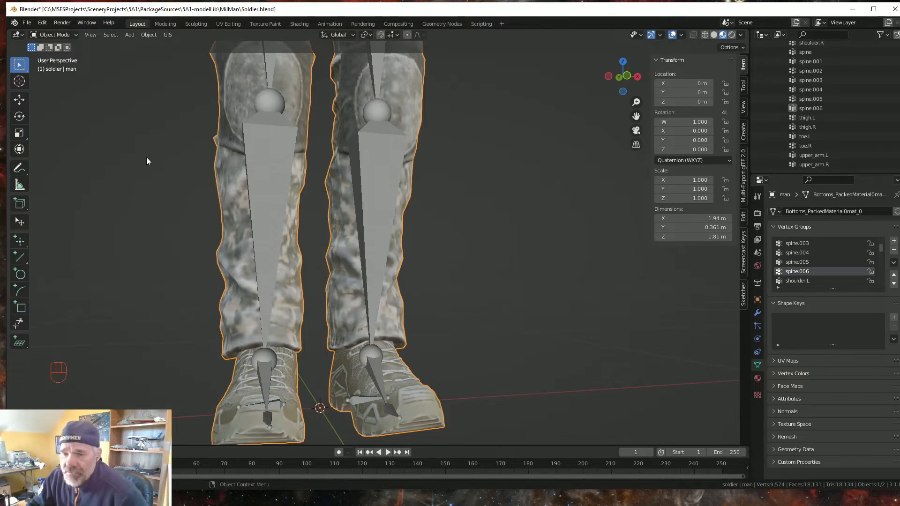
key("Tab")
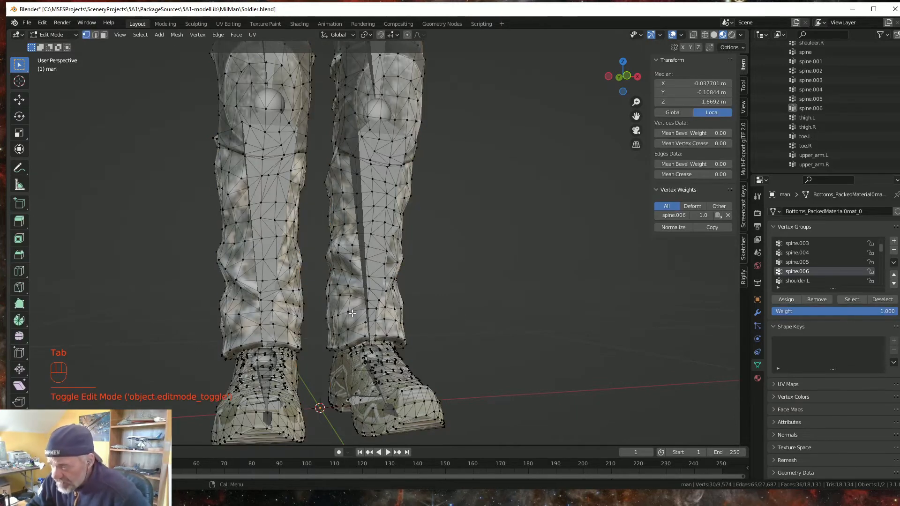
left_click(693, 35)
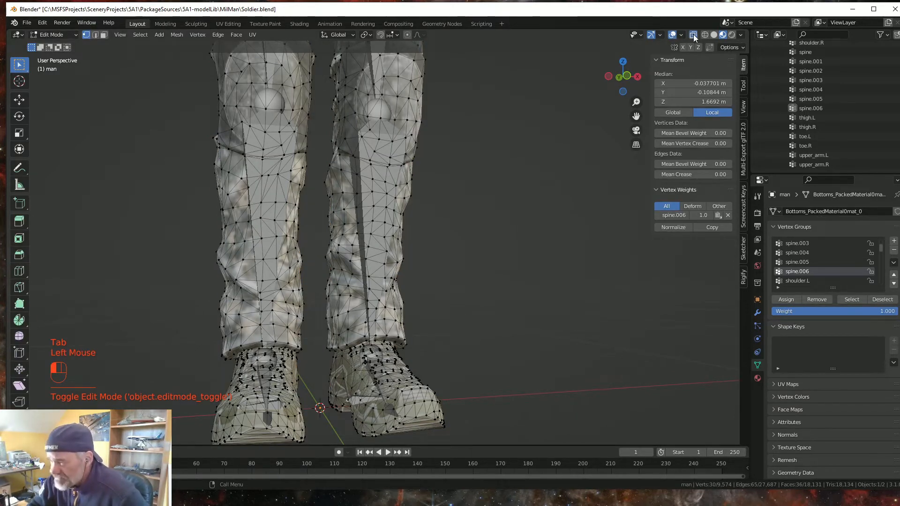
Step: Select all linked vertices of the small hidden mesh piece inside the soldier's left lower trouser leg
scroll(391, 307, "up", 3)
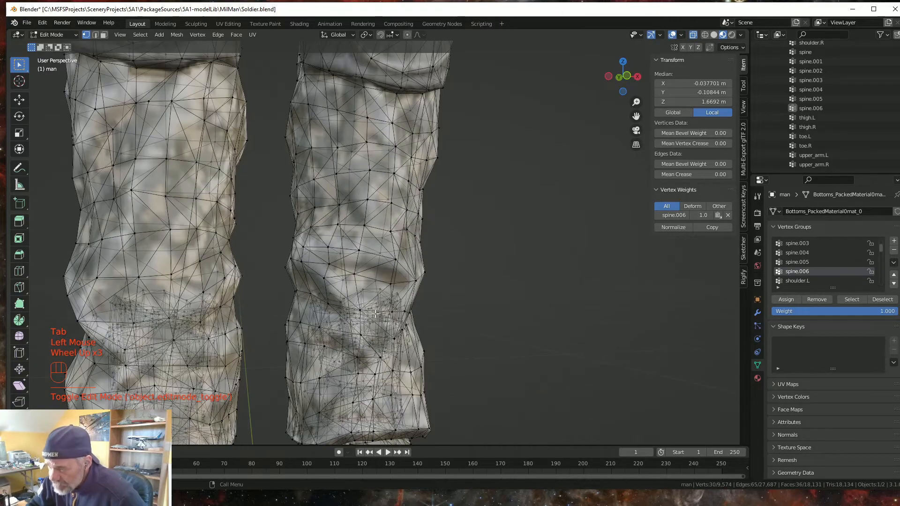
middle_click_drag(403, 336, 478, 156, "shift")
scroll(441, 246, "up", 1)
scroll(447, 244, "up", 1)
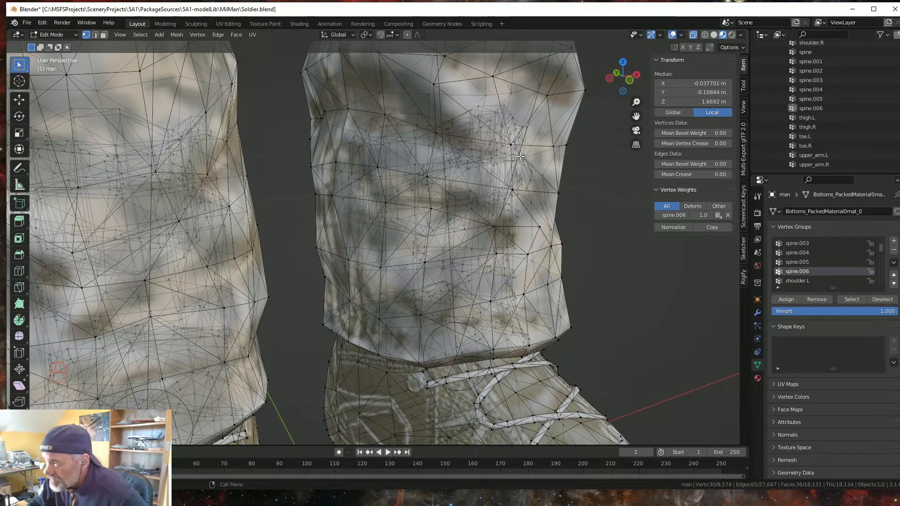
left_click(460, 142)
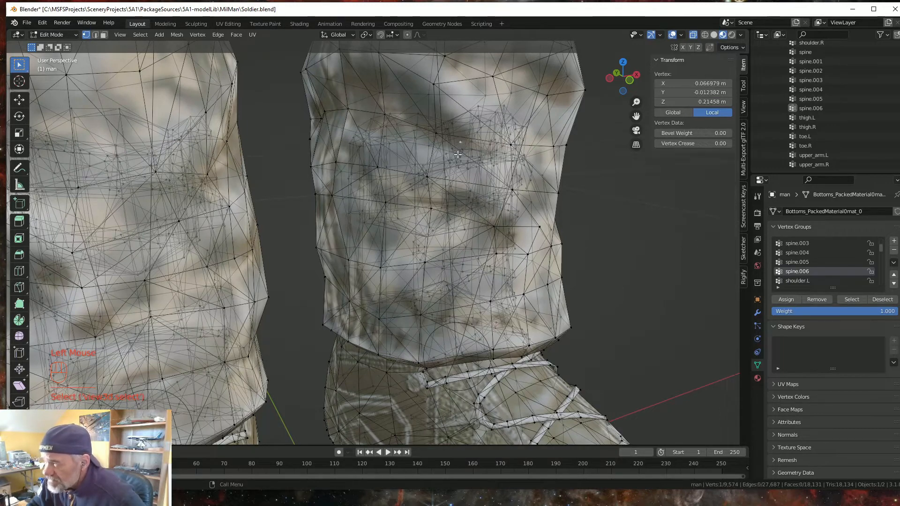
key("l")
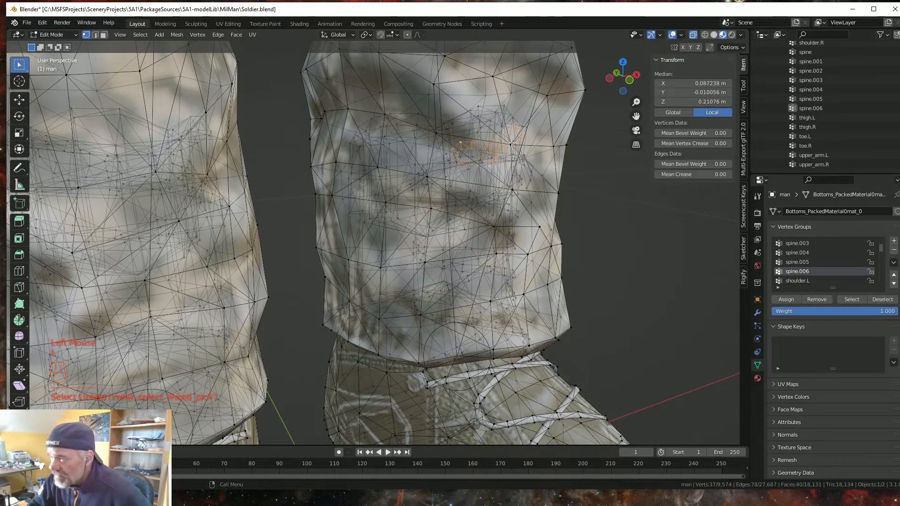
middle_click_drag(475, 218, 432, 214)
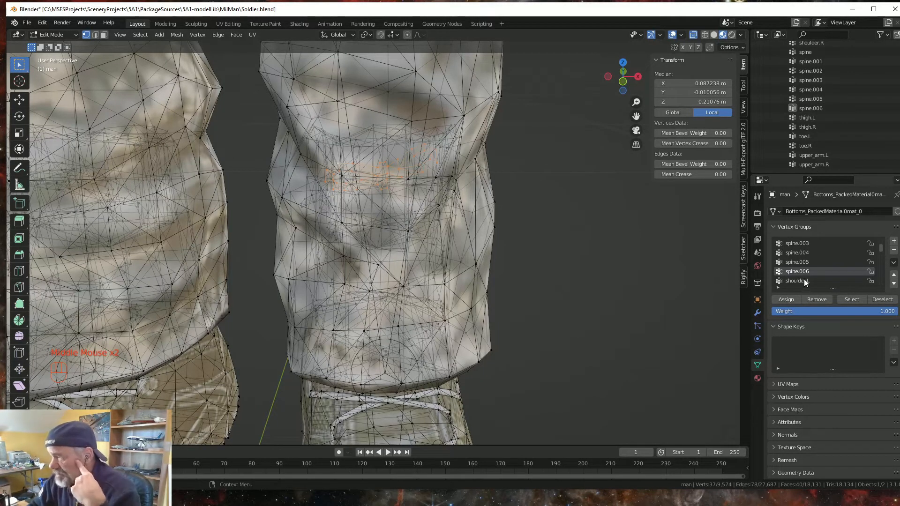
Step: Assign the selected left leg vertices to the thigh.L vertex group with a weight of 1.000
scroll(796, 272, "down", 3)
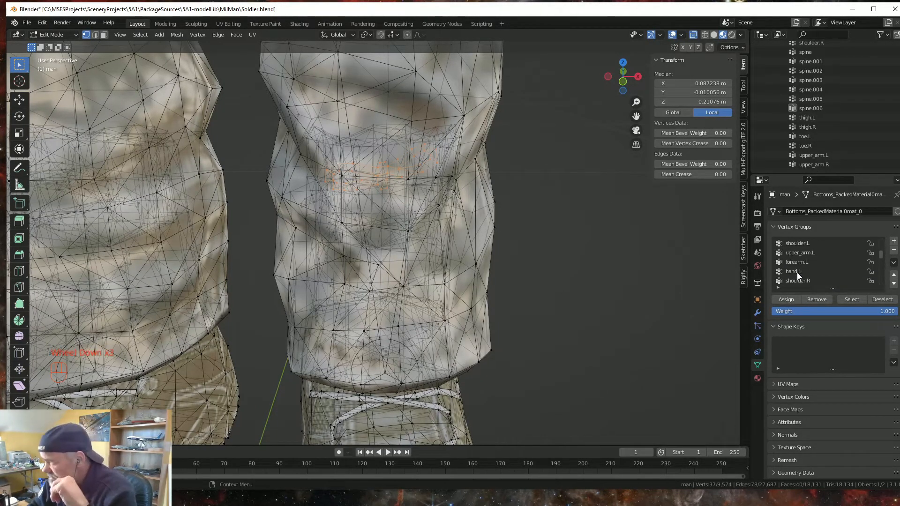
scroll(798, 272, "down", 2)
scroll(800, 274, "down", 4)
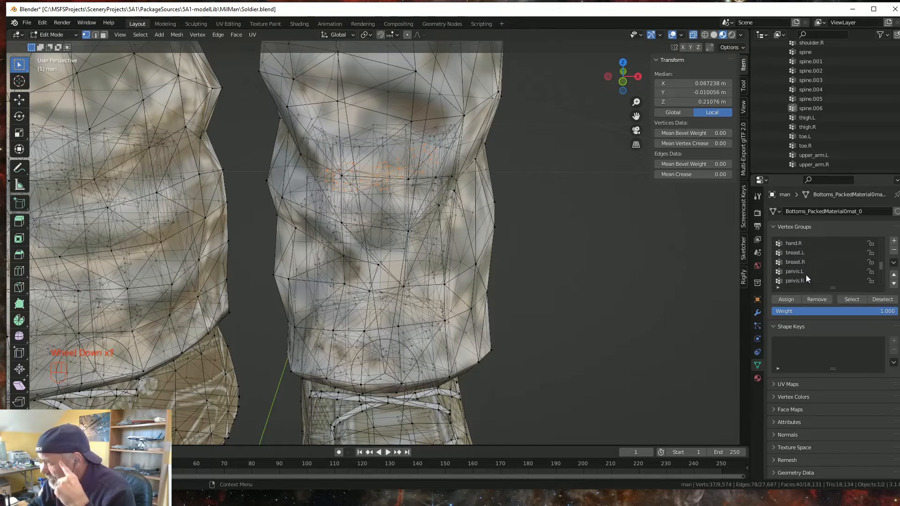
scroll(805, 280, "down", 2)
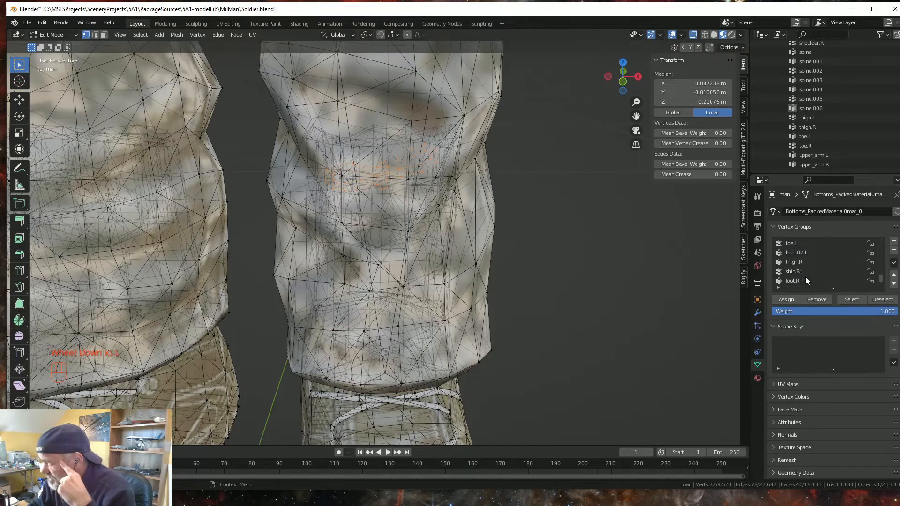
scroll(807, 274, "down", 5)
scroll(808, 274, "up", 2)
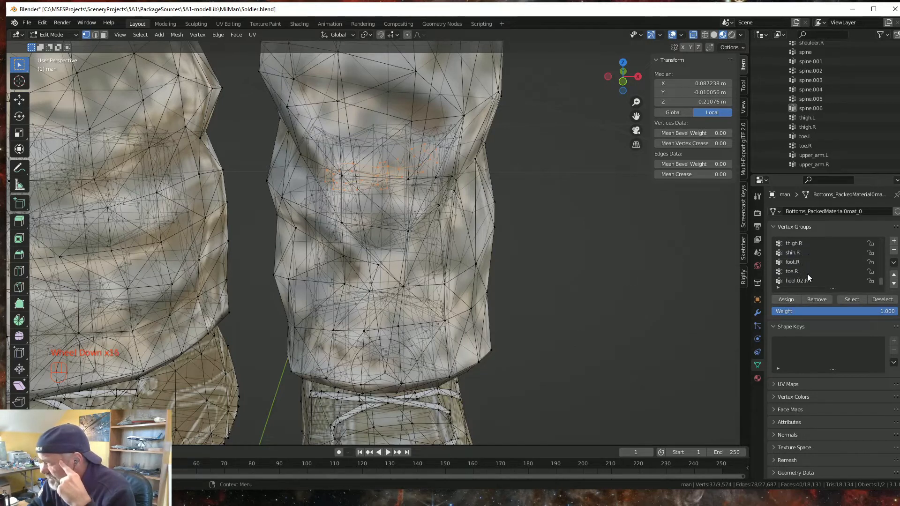
scroll(803, 274, "up", 5)
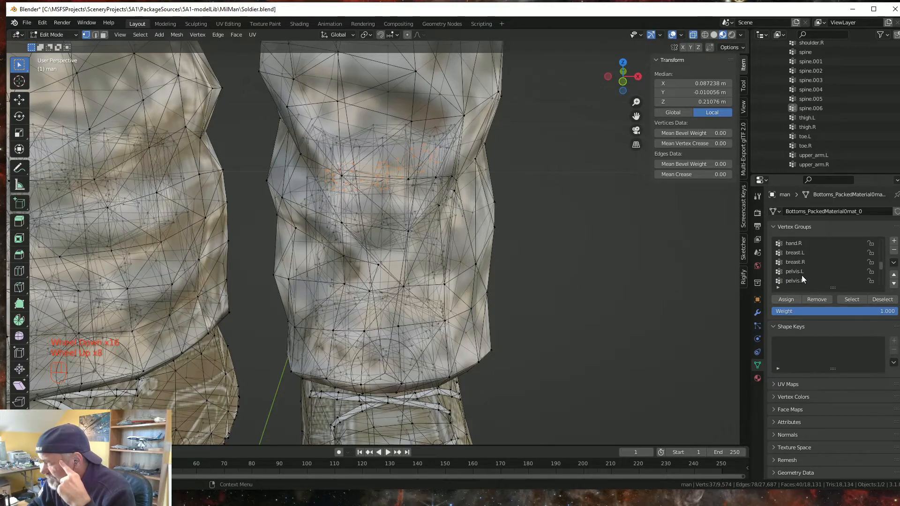
scroll(802, 276, "down", 1)
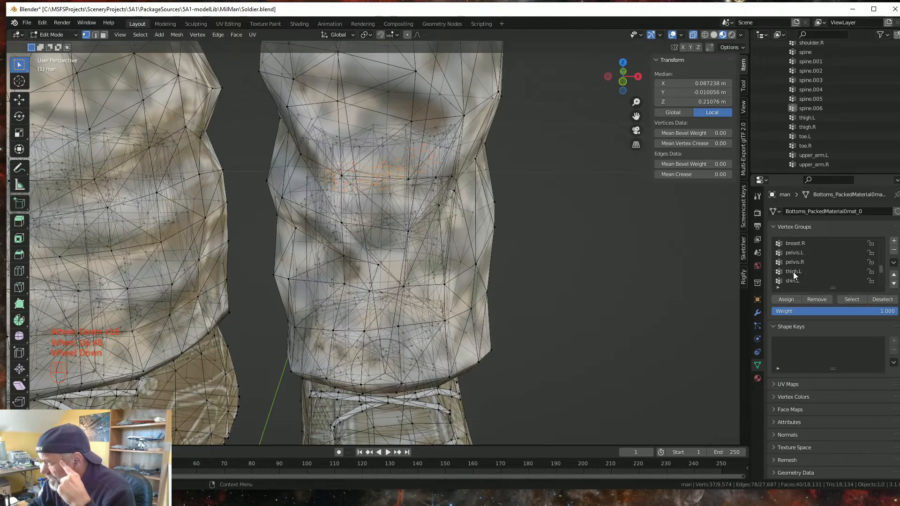
left_click(794, 271)
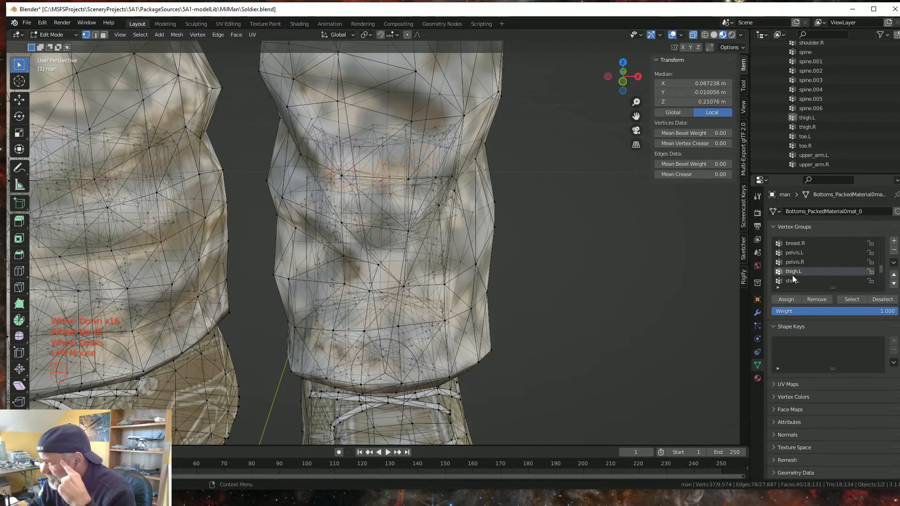
left_click(791, 299)
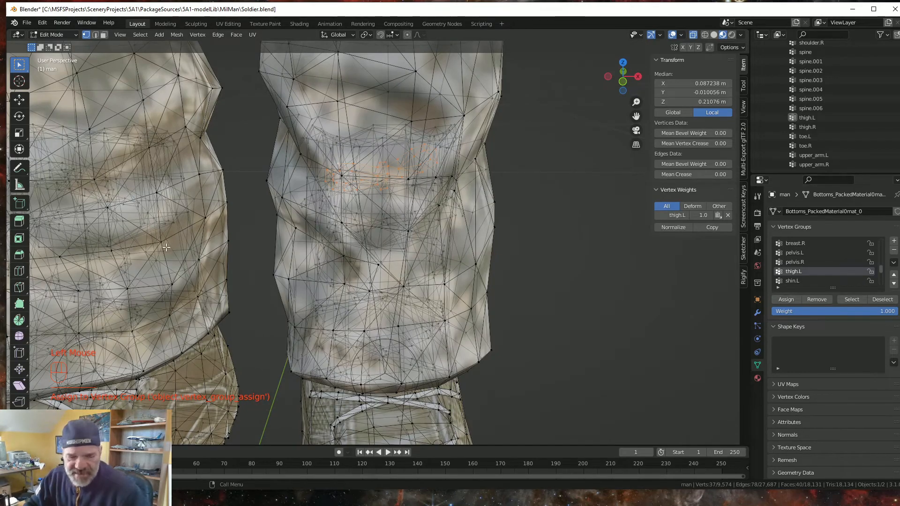
Step: Select all linked vertices of the matching hidden piece inside the soldier's right lower trouser leg
middle_click_drag(148, 225, 246, 182, "shift")
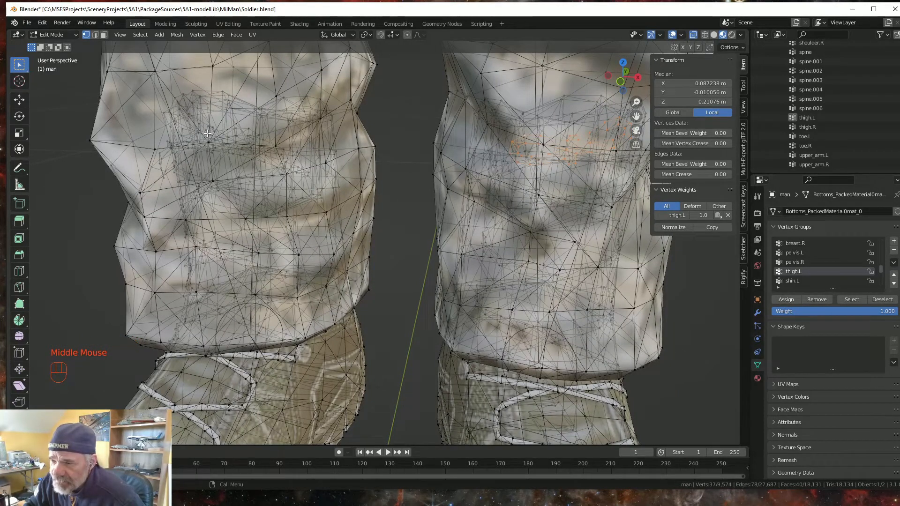
left_click(179, 111)
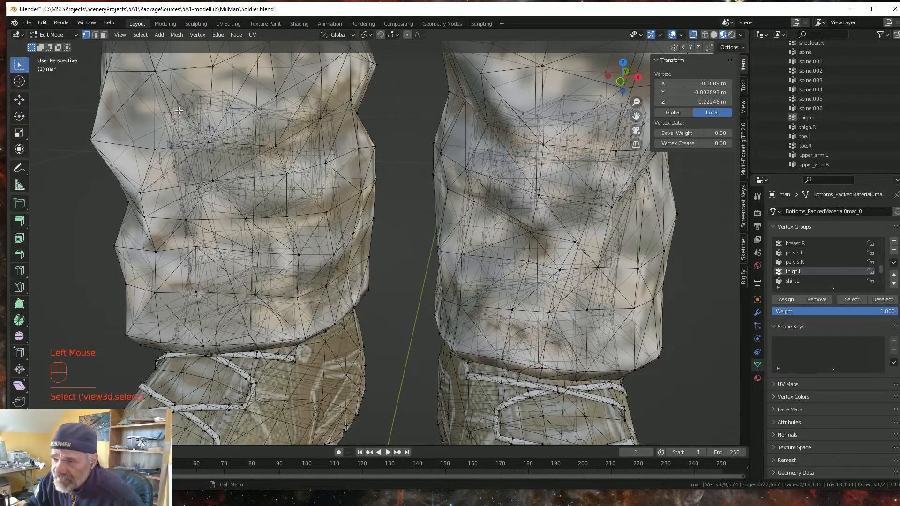
key("l")
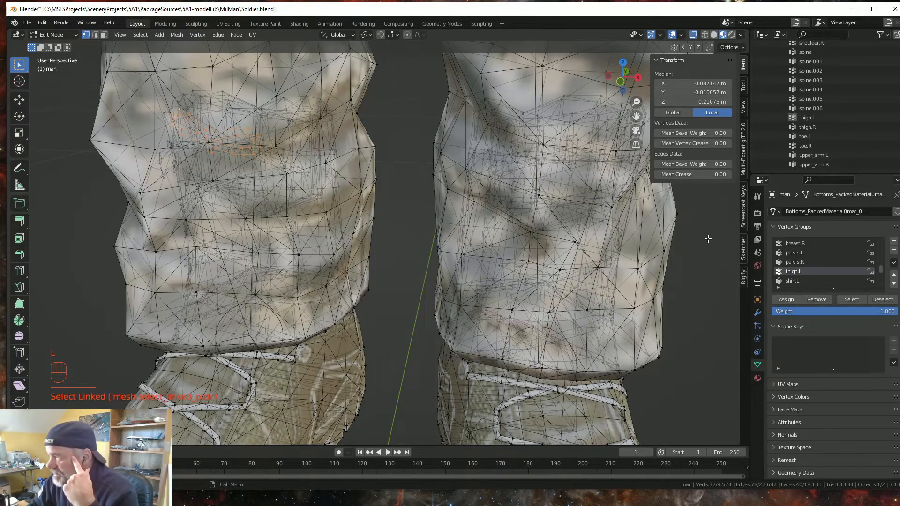
Step: Assign the selected right leg vertices to the thigh.R vertex group with a weight of 1.000
scroll(800, 274, "down", 1)
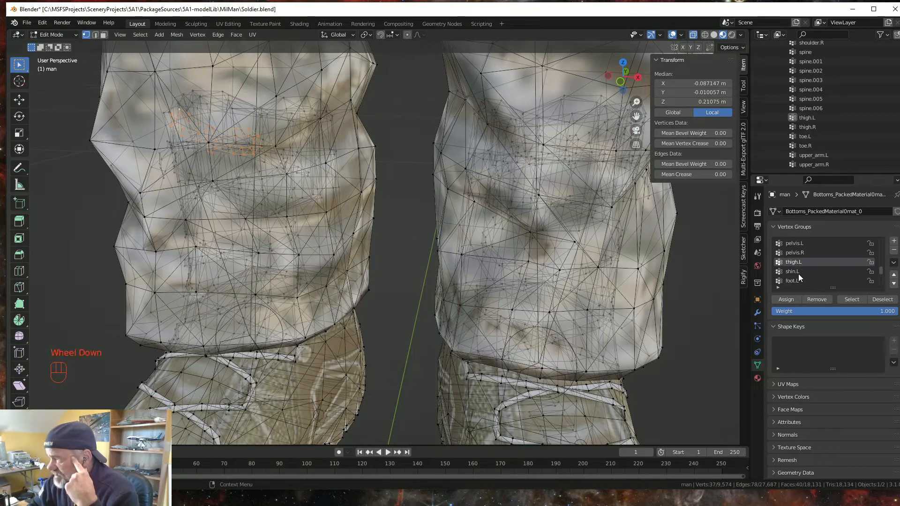
scroll(799, 274, "down", 1)
scroll(798, 276, "up", 2)
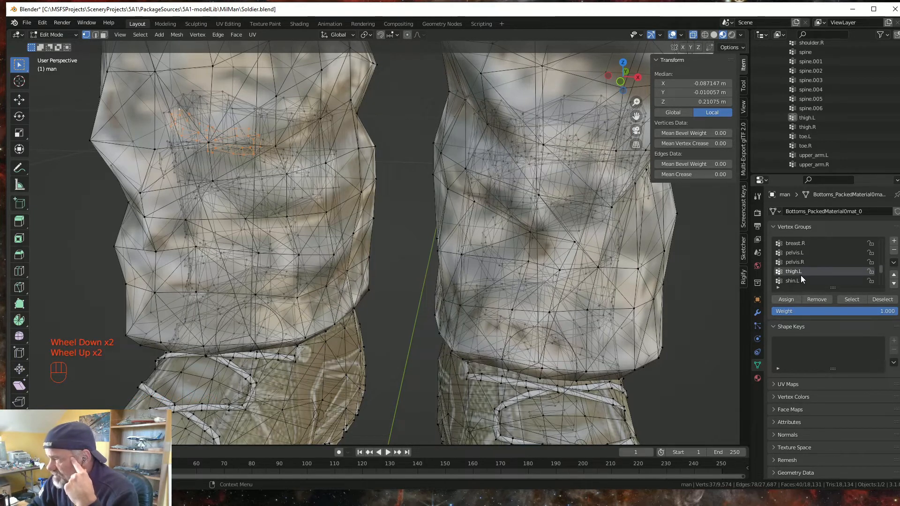
scroll(800, 276, "down", 3)
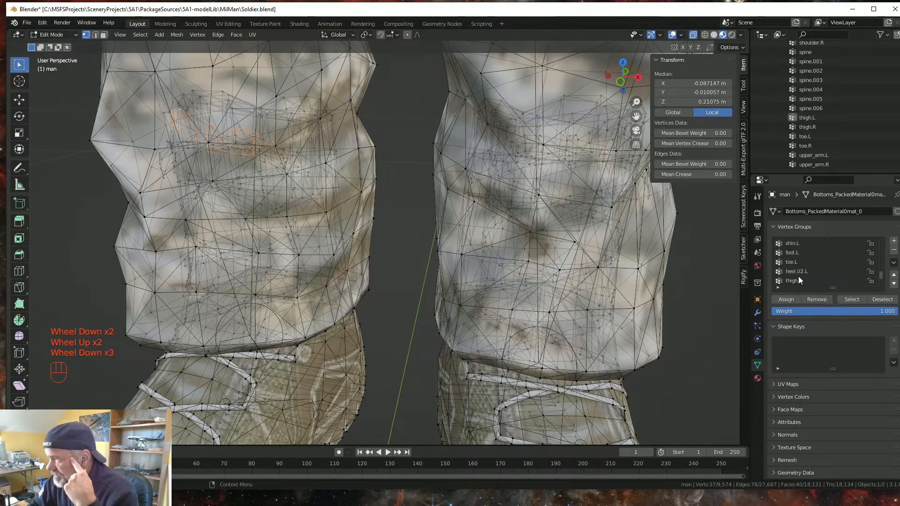
scroll(799, 280, "down", 2)
left_click(795, 263)
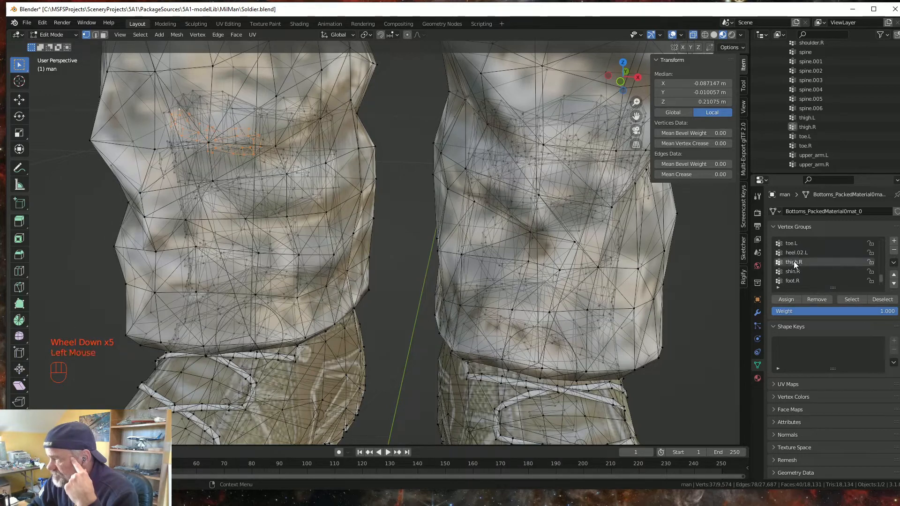
left_click(787, 300)
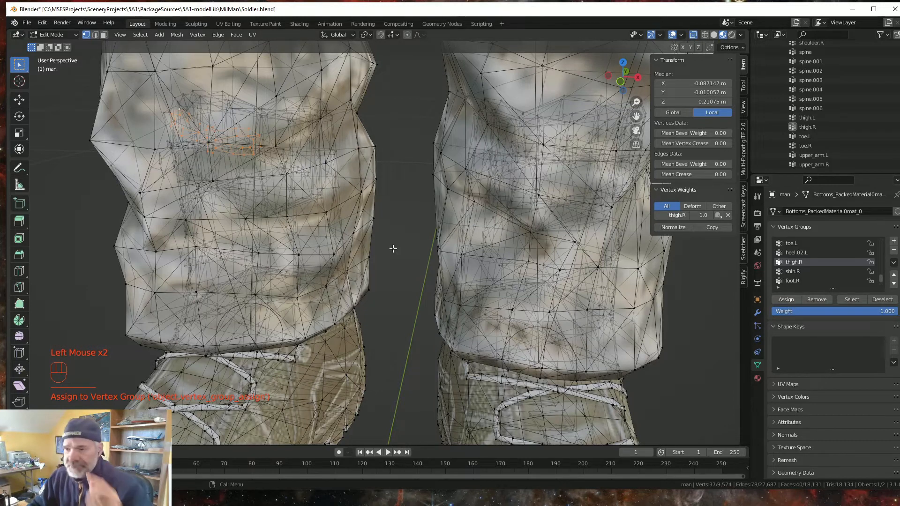
Step: Return the man mesh to Object Mode and turn X-ray off, with the head and upper body in view
left_click(74, 35)
left_click(64, 45)
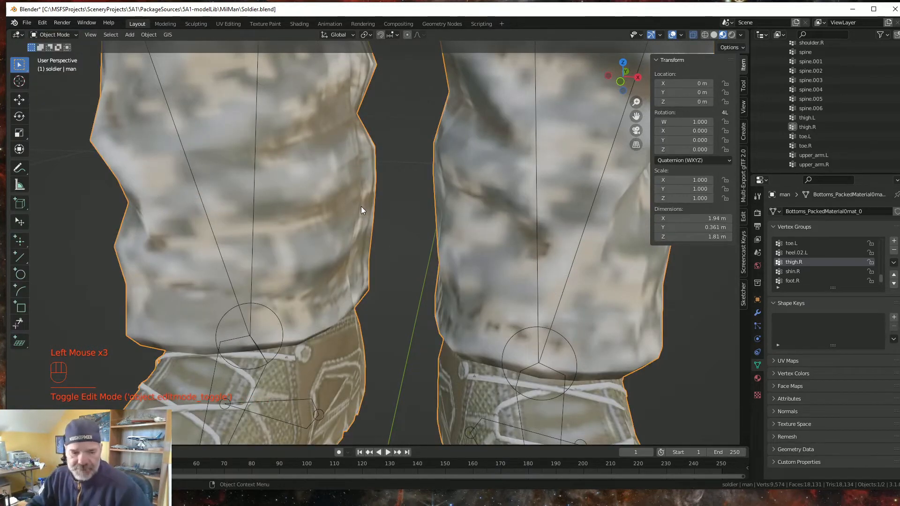
scroll(366, 204, "down", 5)
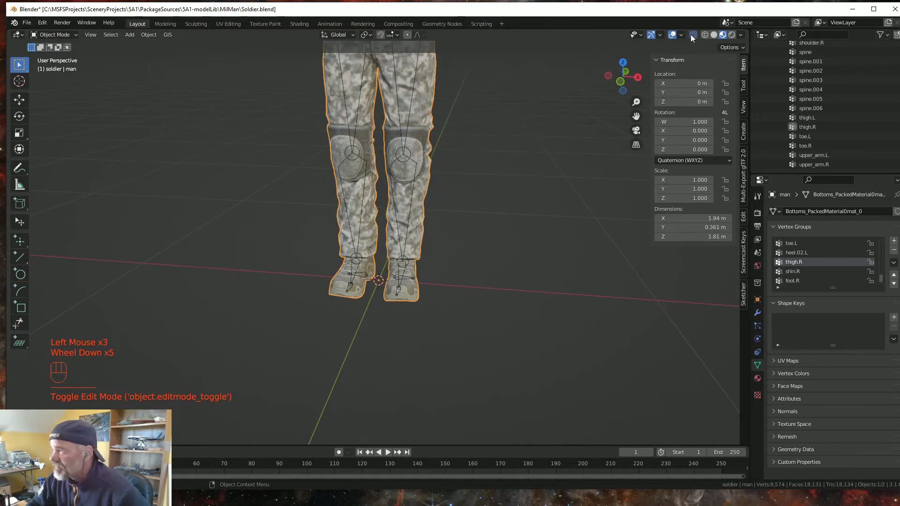
left_click(692, 35)
middle_click_drag(399, 135, 375, 314, "shift")
scroll(416, 317, "up", 3)
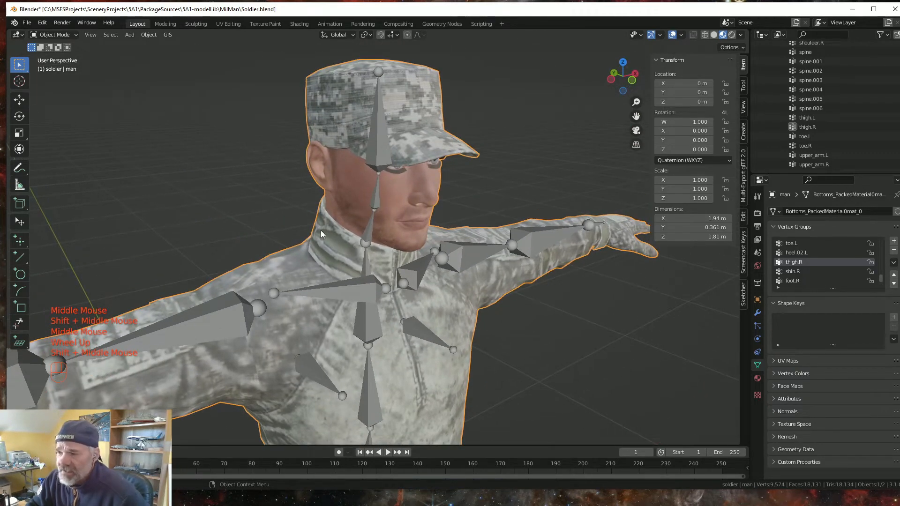
Step: Select the metarig and switch it to Pose Mode
left_click(370, 329)
left_click(74, 33)
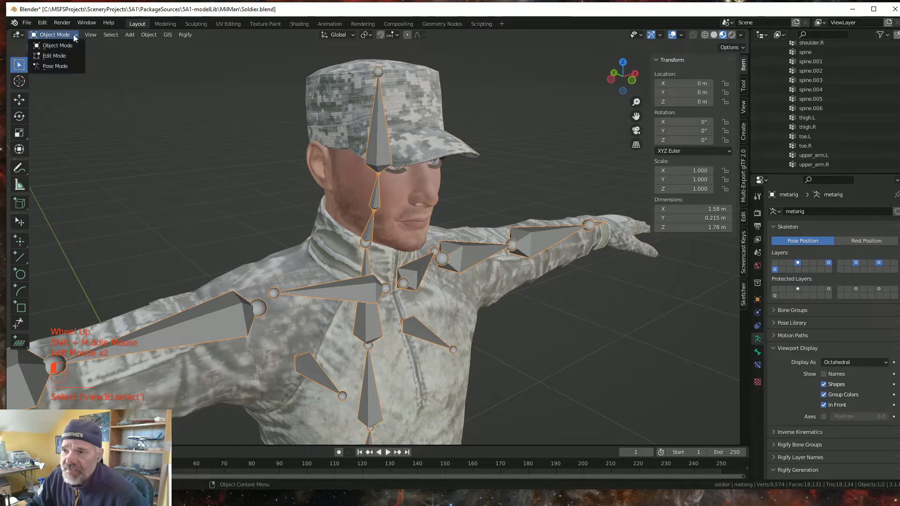
left_click(60, 65)
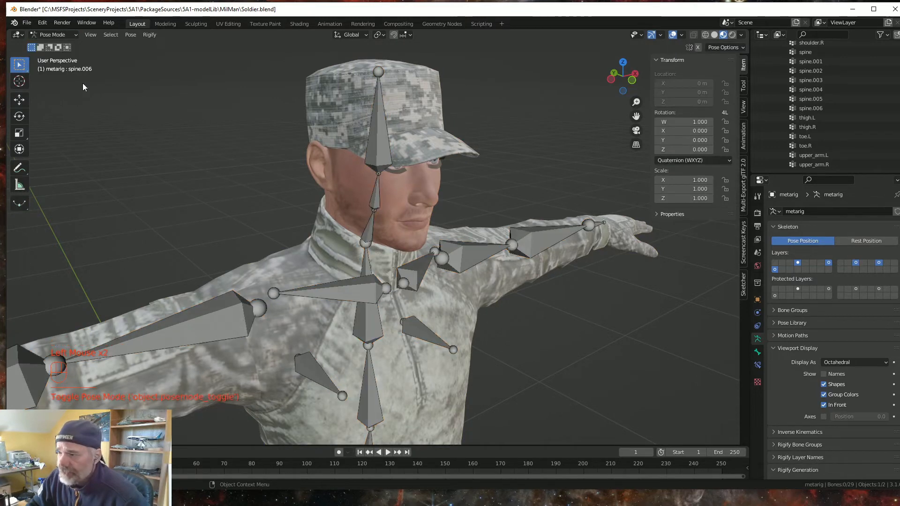
Step: Try rotating the neck bone spine.004 to test how the head and eyelashes follow, and cancel the rotation
left_click(370, 236)
middle_click_drag(330, 271, 354, 268)
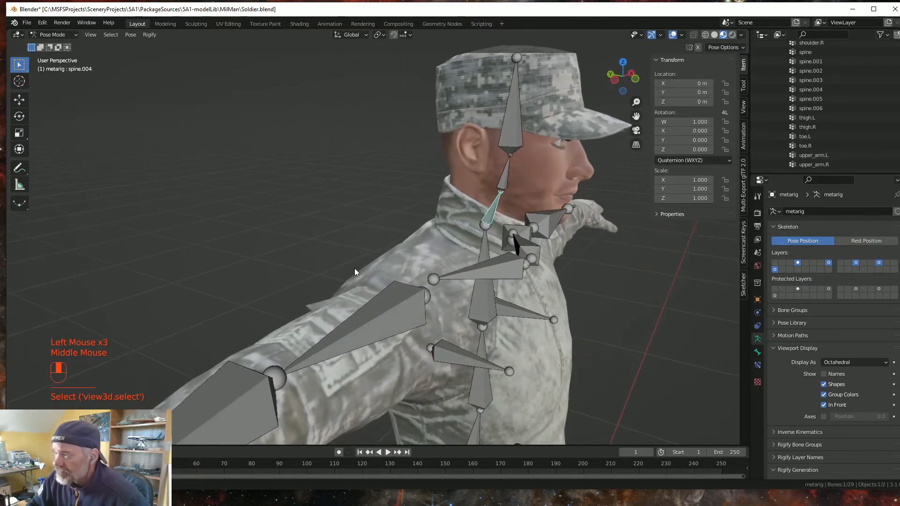
middle_click_drag(440, 270, 220, 134, "shift")
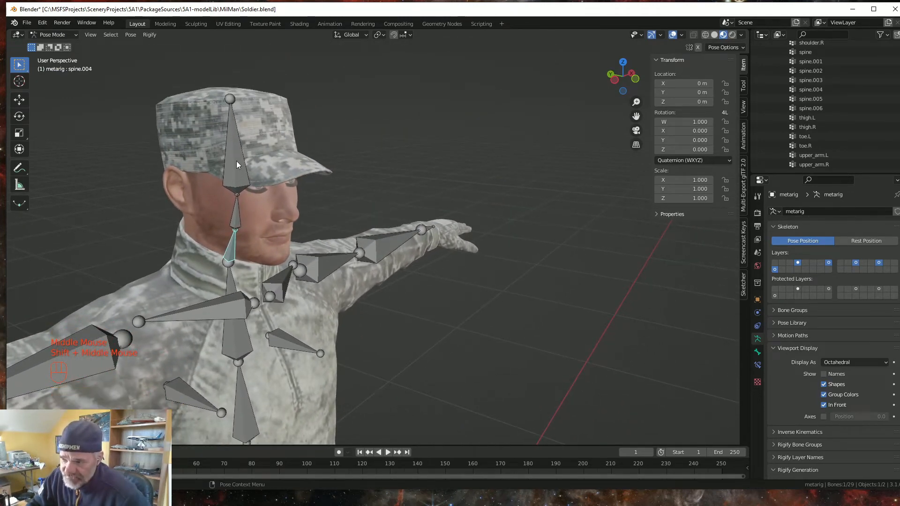
middle_click_drag(246, 198, 268, 196)
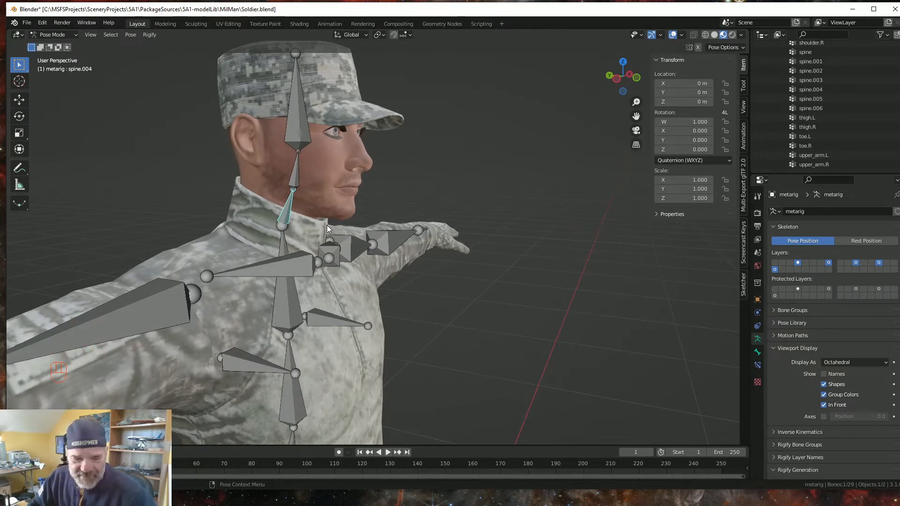
key("r")
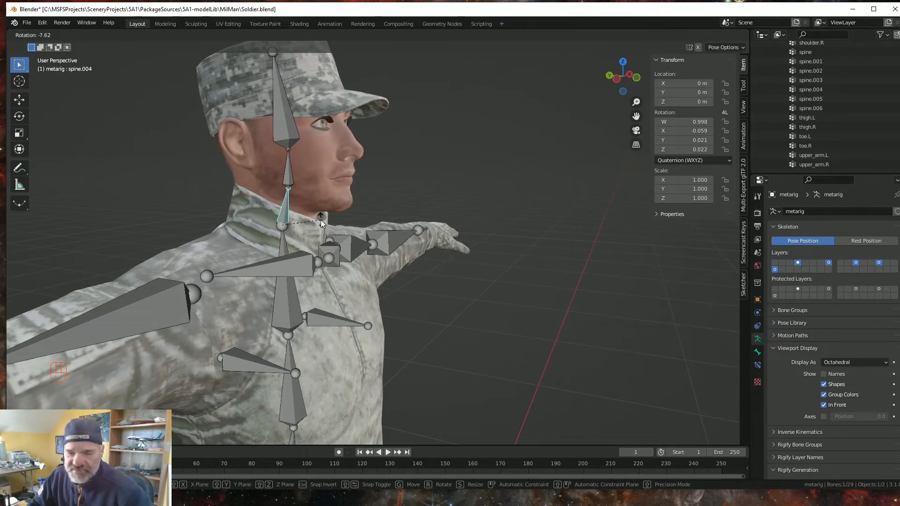
key("Escape")
scroll(393, 312, "down", 3)
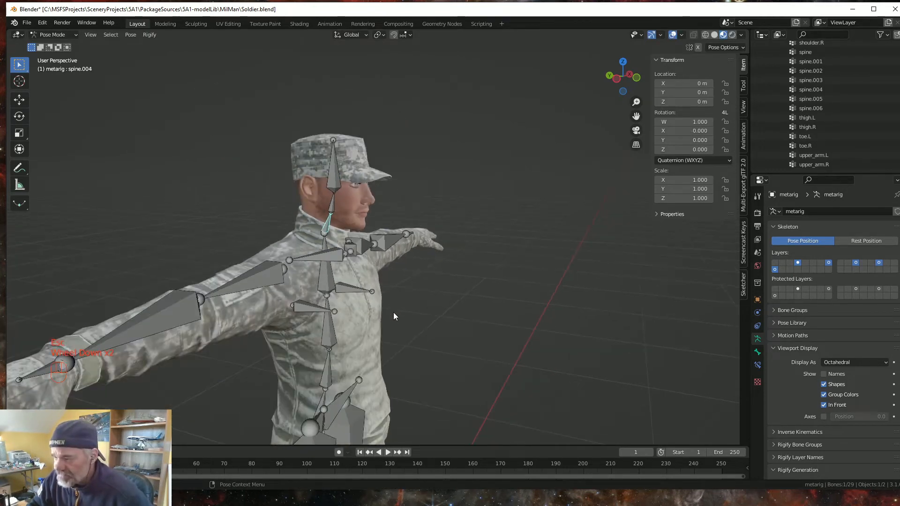
Step: Select the metarig's left shin bone, shin.L, with both legs in view
middle_click_drag(399, 325, 370, 187, "shift")
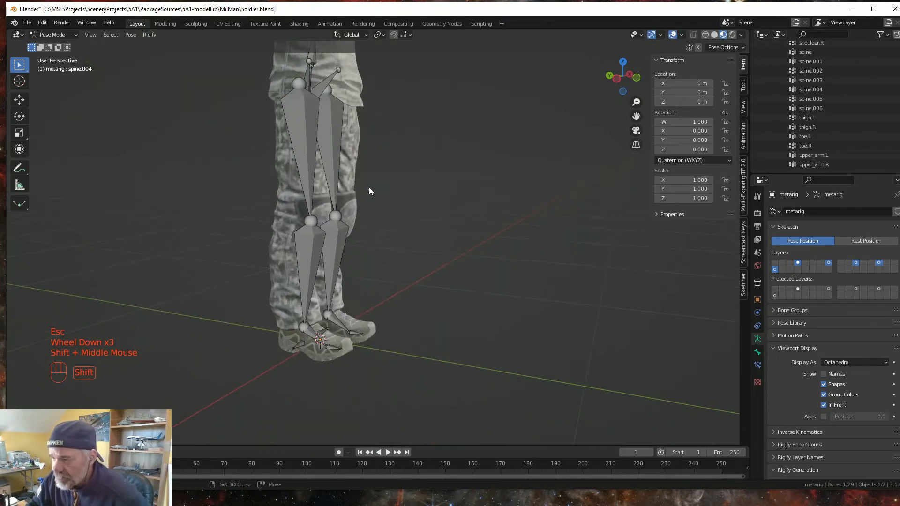
left_click(335, 267)
middle_click_drag(434, 306, 378, 314)
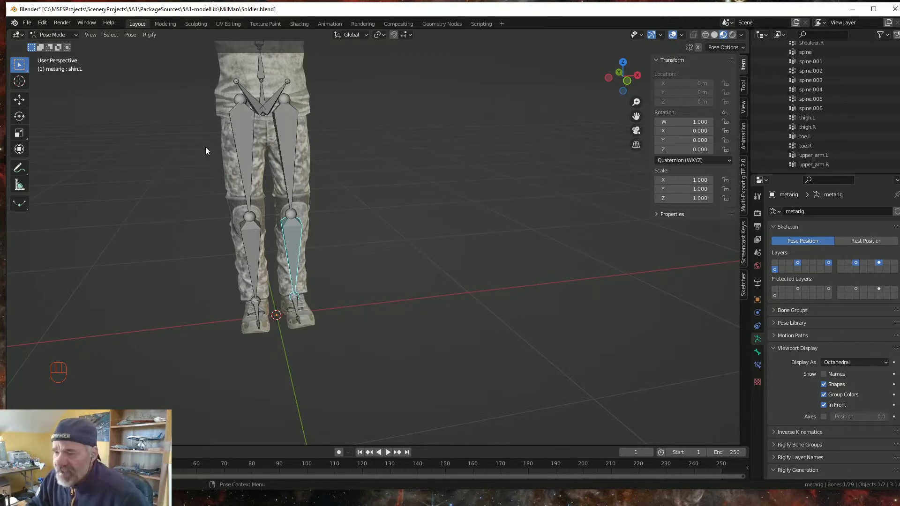
Step: Leave Pose Mode, select the man mesh and open it in Edit Mode with X-ray on
left_click(74, 34)
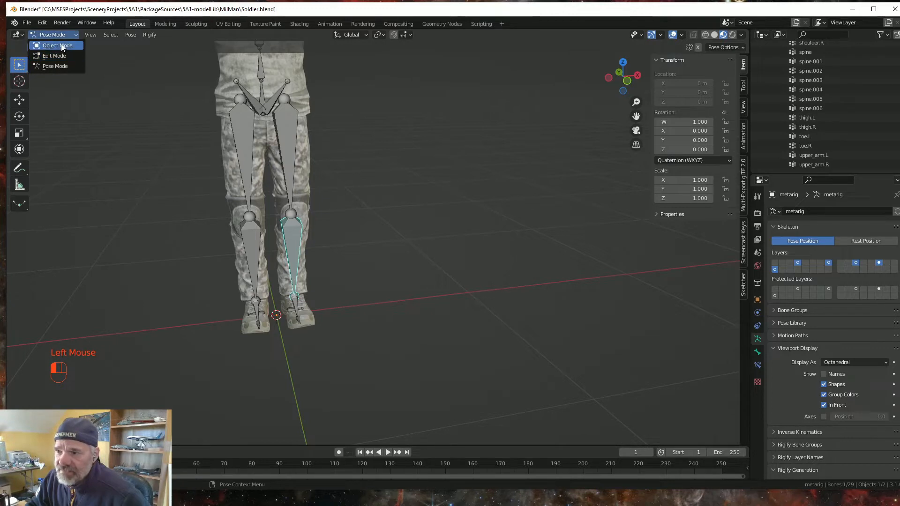
left_click(61, 43)
left_click(303, 239)
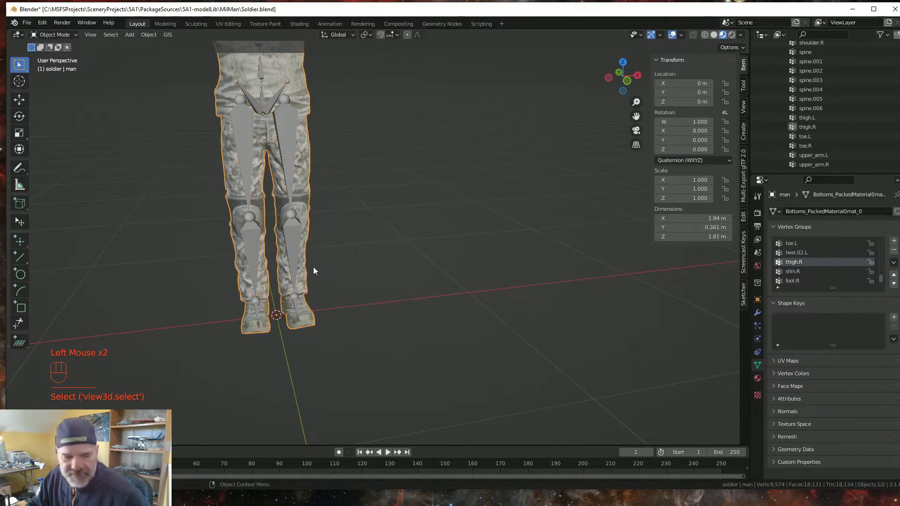
key("Tab")
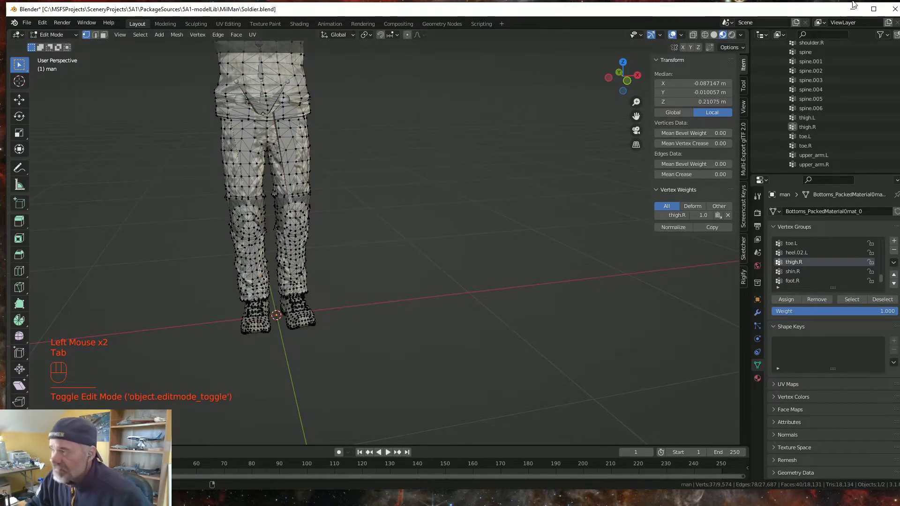
left_click(693, 35)
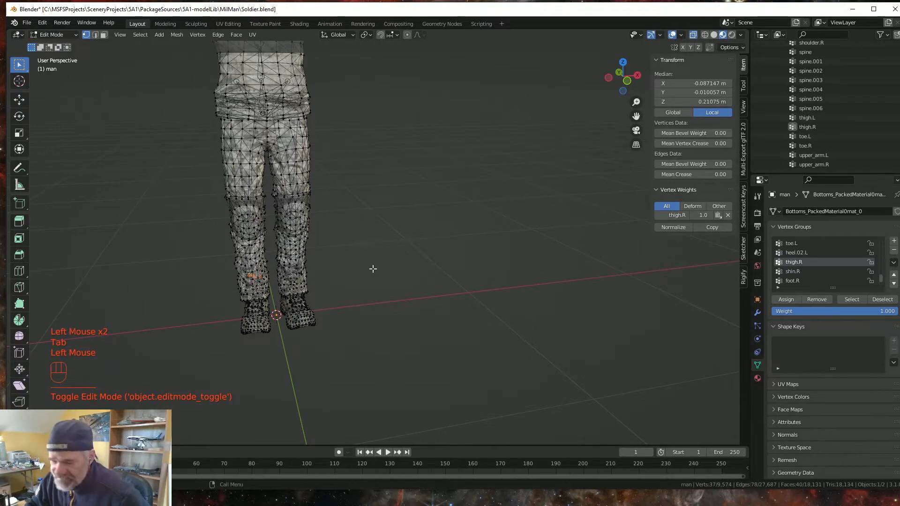
Step: Assign the selected vertices inside the right lower trouser leg to the shin.R vertex group with a weight of 1.000
scroll(257, 285, "up", 3)
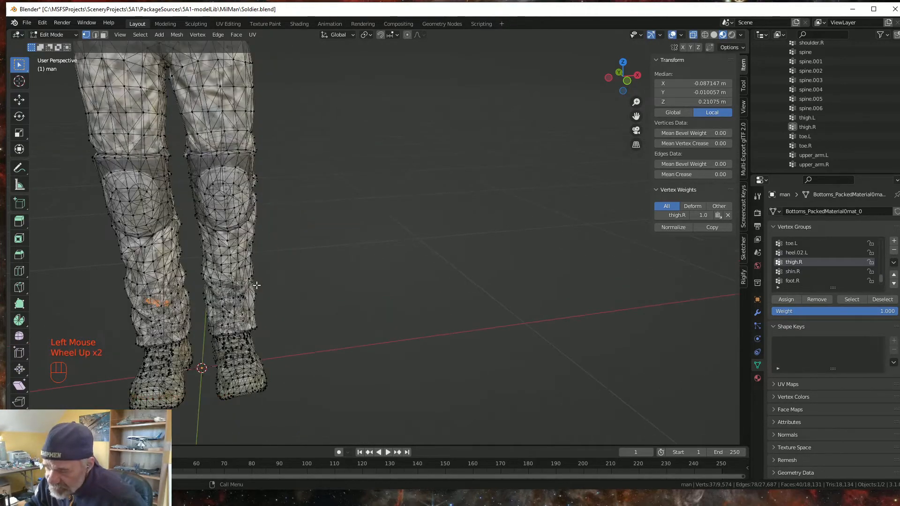
middle_click_drag(256, 284, 419, 259, "shift")
scroll(419, 259, "up", 2)
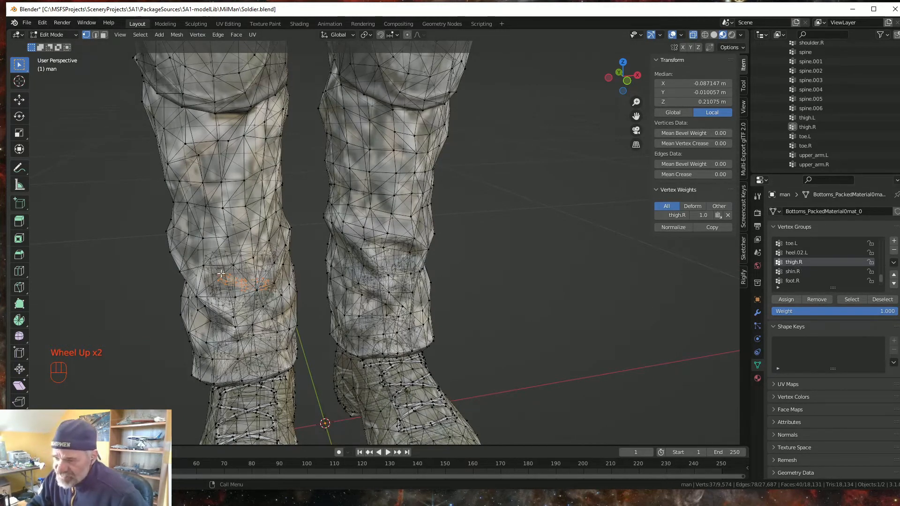
left_click(794, 272)
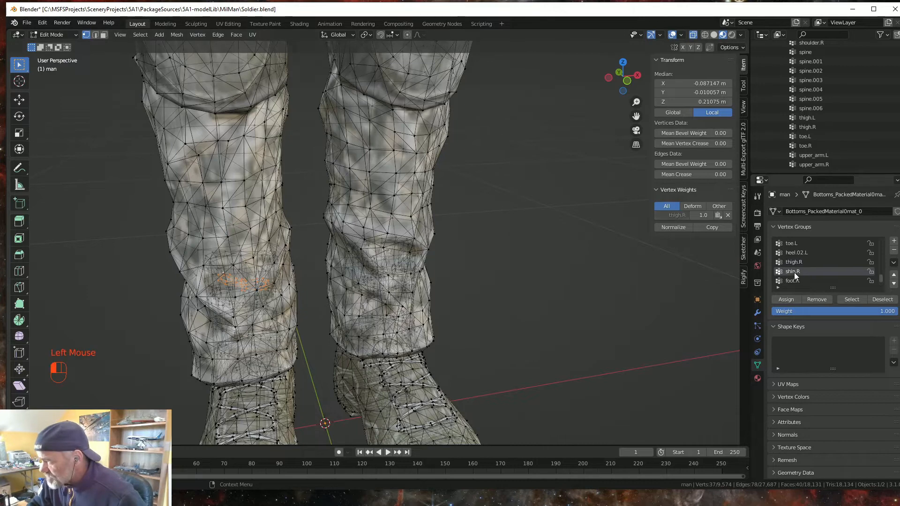
left_click(789, 299)
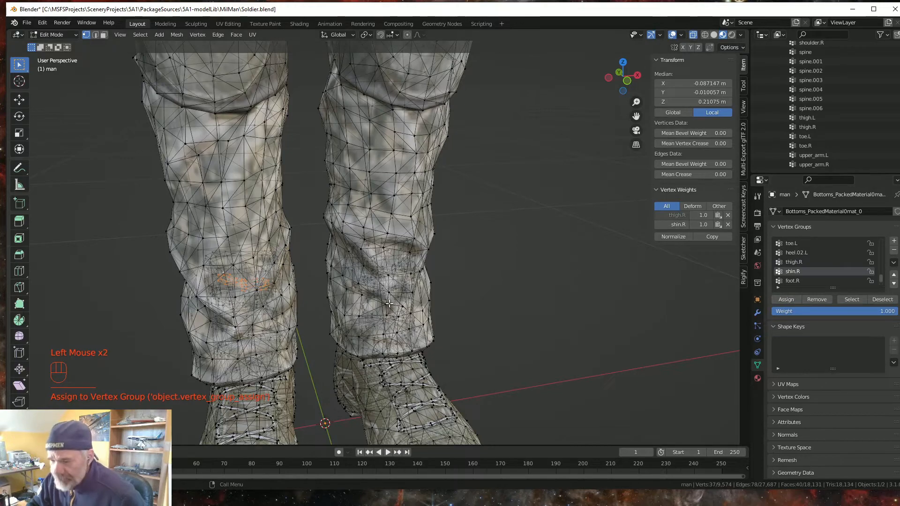
Step: Select the matching linked part inside the left lower trouser leg and assign it to the shin.L vertex group with weight 1.000
scroll(395, 284, "up", 2)
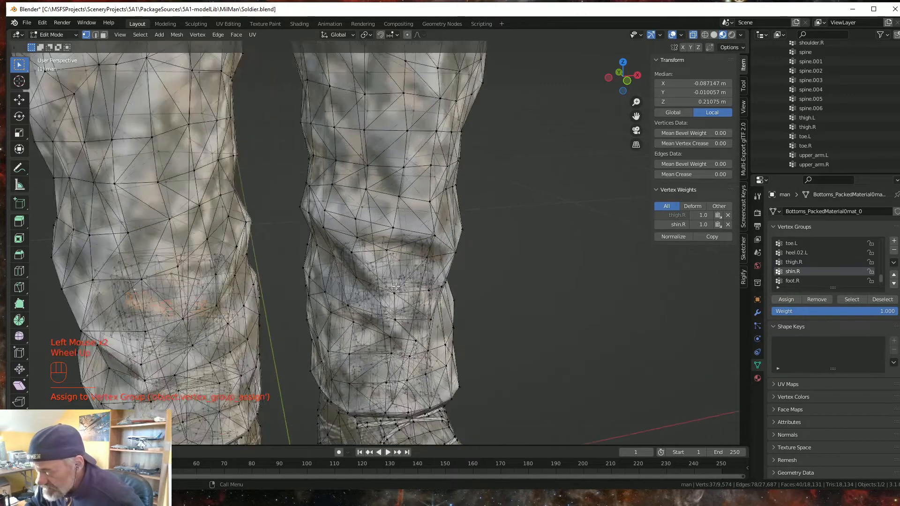
middle_click_drag(389, 327, 399, 290)
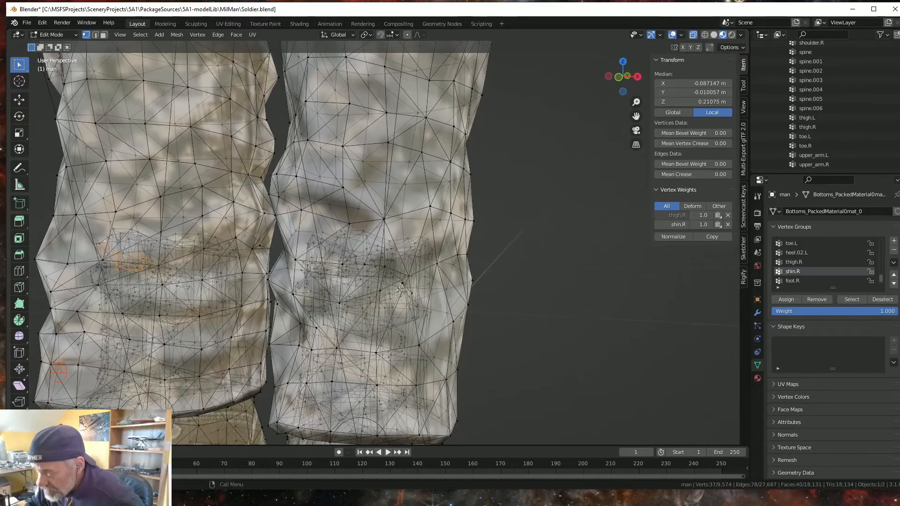
left_click(376, 248)
key("l")
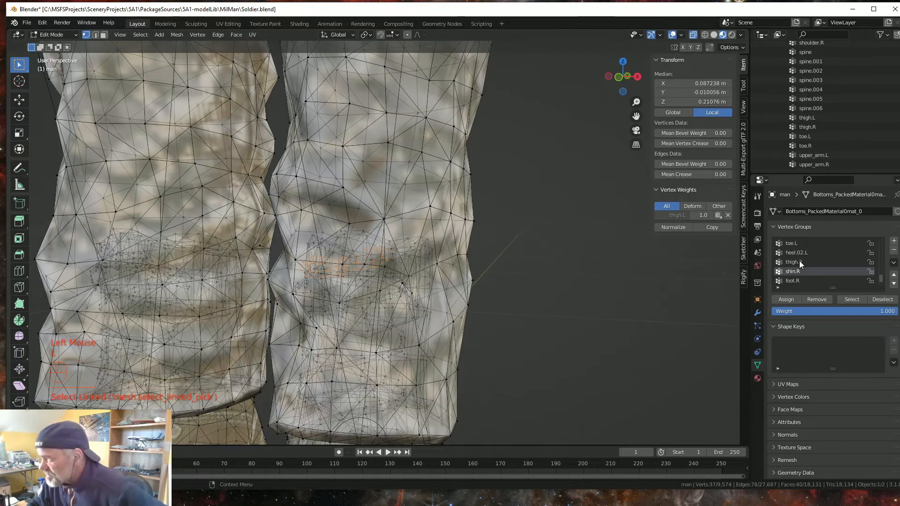
scroll(803, 263, "down", 4)
scroll(802, 264, "down", 1)
scroll(800, 264, "up", 4)
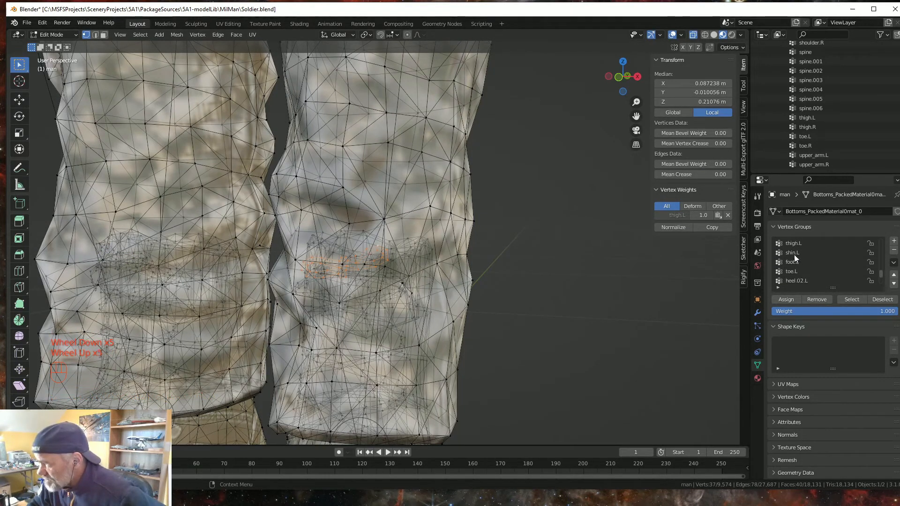
left_click(793, 253)
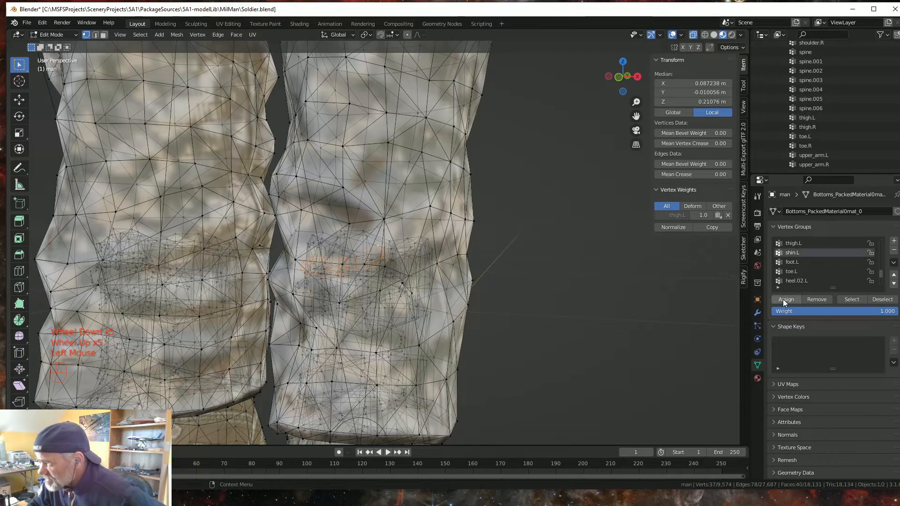
left_click(782, 299)
scroll(225, 245, "down", 3)
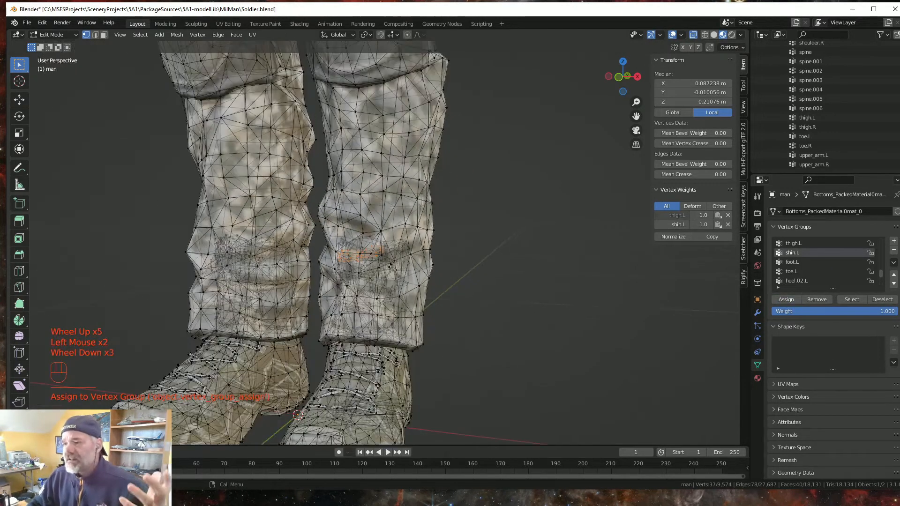
Step: Return the man mesh to Object Mode and turn X-ray off
left_click(74, 33)
left_click(60, 43)
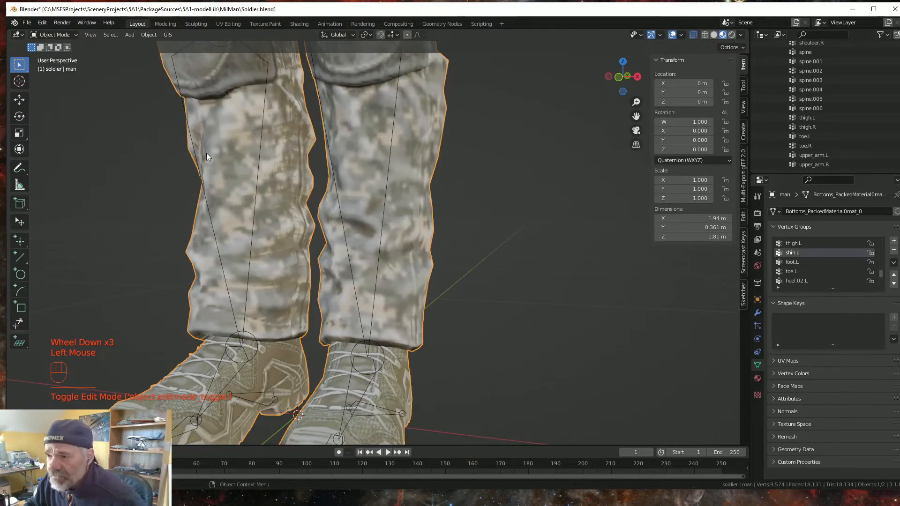
left_click(692, 36)
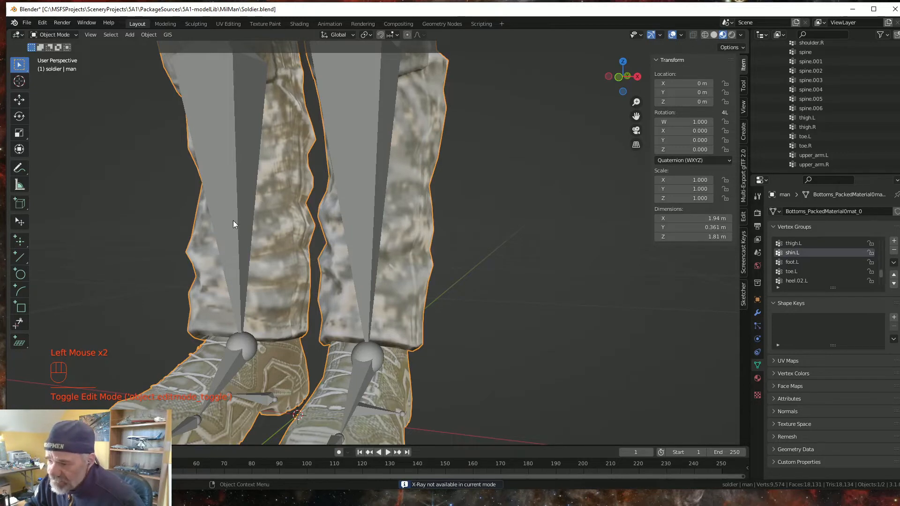
Step: Select the metarig and switch it to Pose Mode with the lower legs in view
left_click(355, 218)
scroll(379, 219, "down", 2)
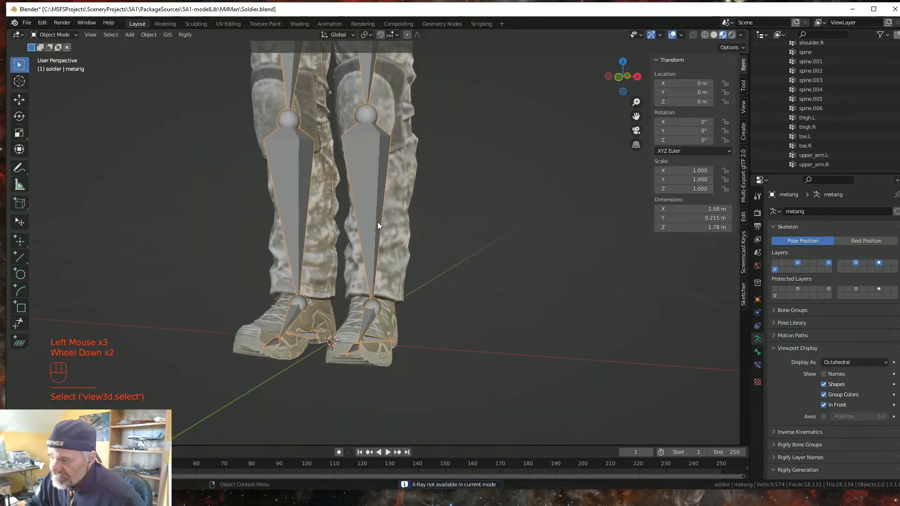
scroll(377, 222, "down", 1)
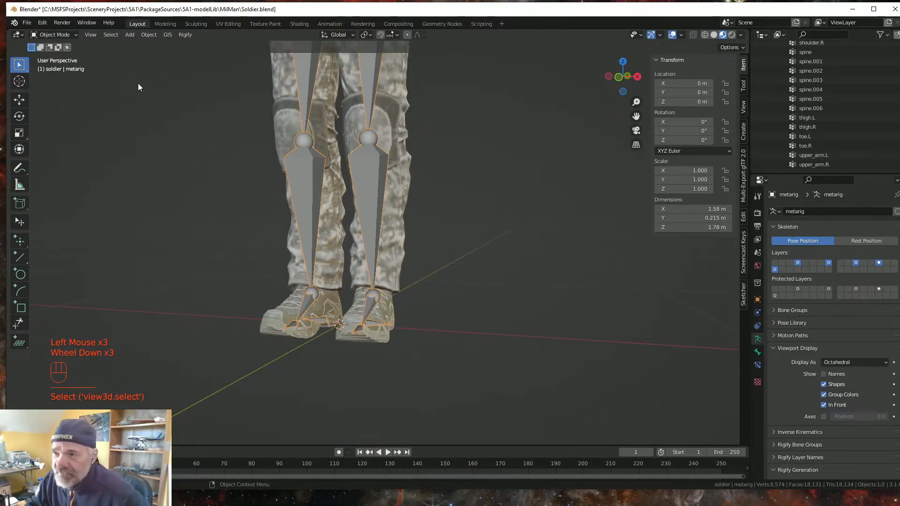
left_click(74, 35)
left_click(59, 65)
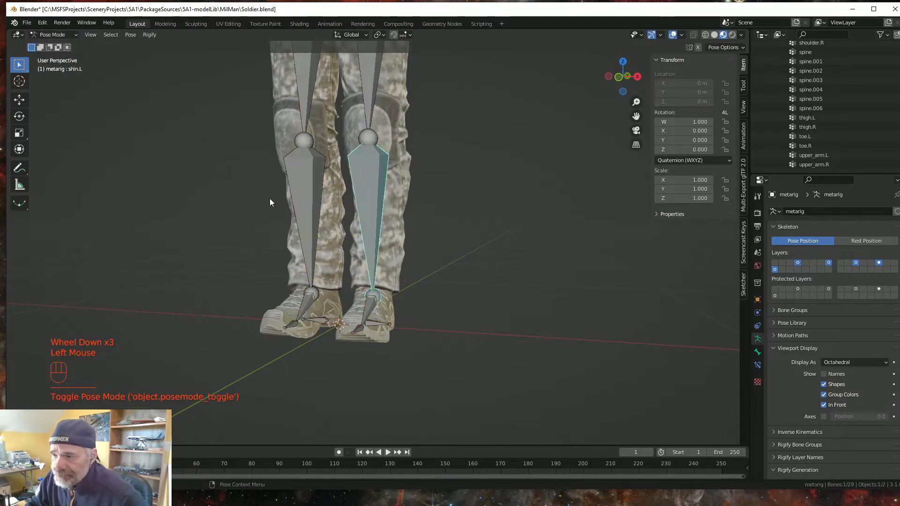
Step: Try rotating the shin.L bone to test how the left trouser leg follows, and cancel the rotation
scroll(370, 243, "down", 1)
scroll(365, 253, "down", 1)
middle_click_drag(359, 263, 384, 261)
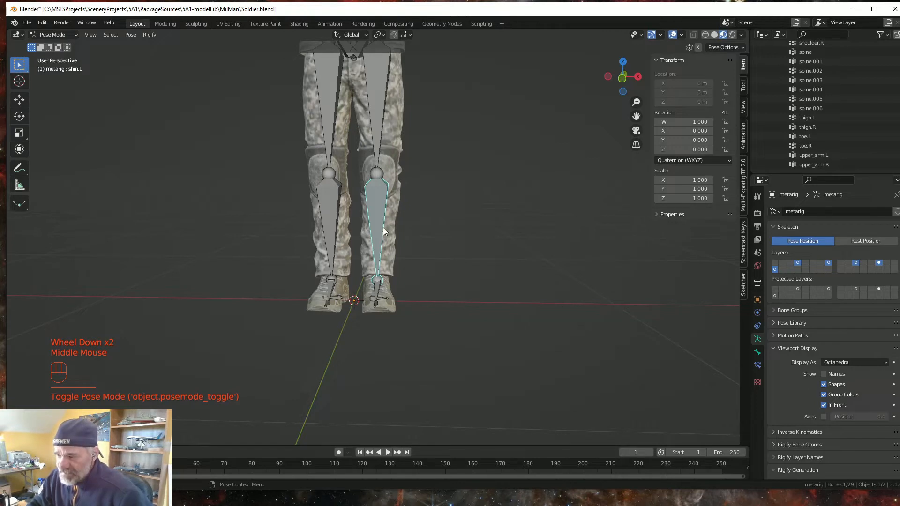
key("r")
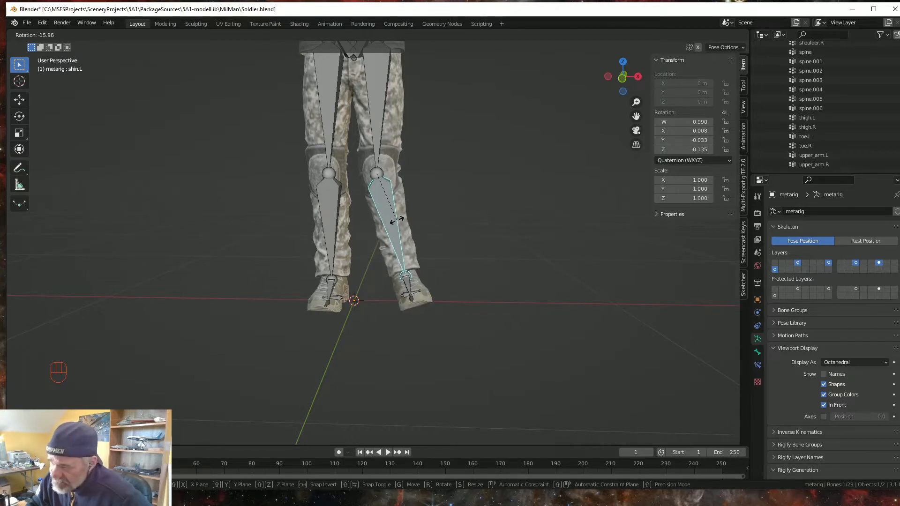
key("Escape")
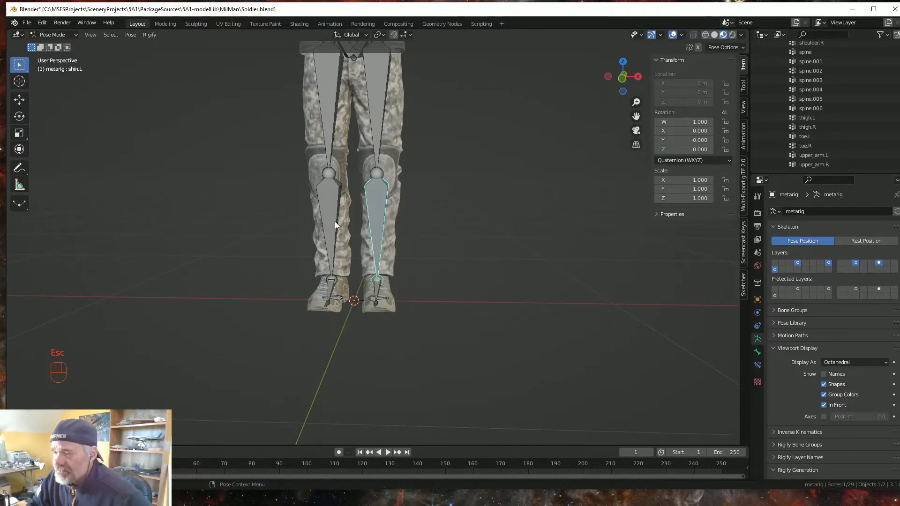
Step: Return the metarig to Object Mode, select the man mesh and switch it to Weight Paint mode
left_click(75, 35)
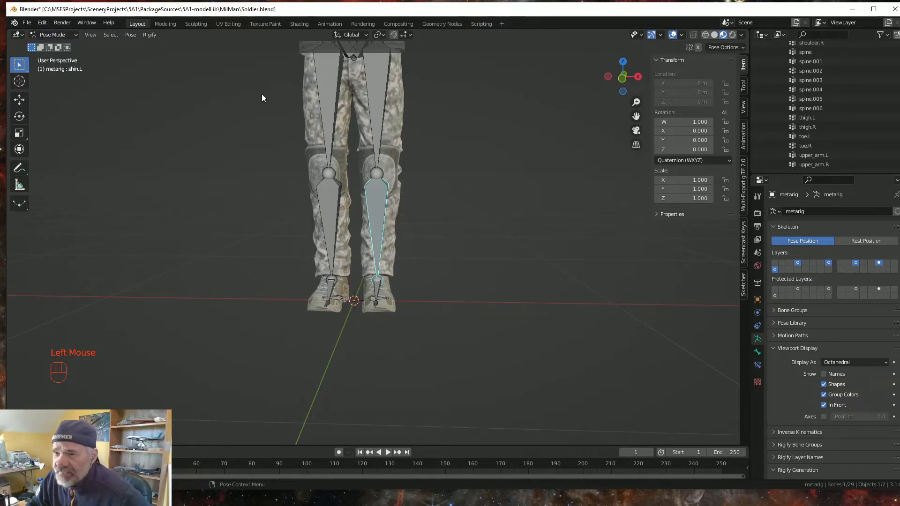
left_click(74, 34)
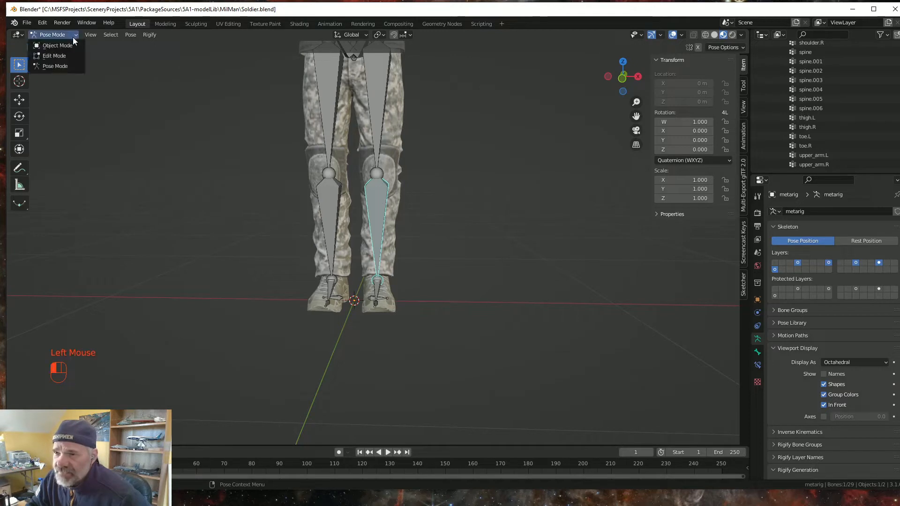
left_click(72, 44)
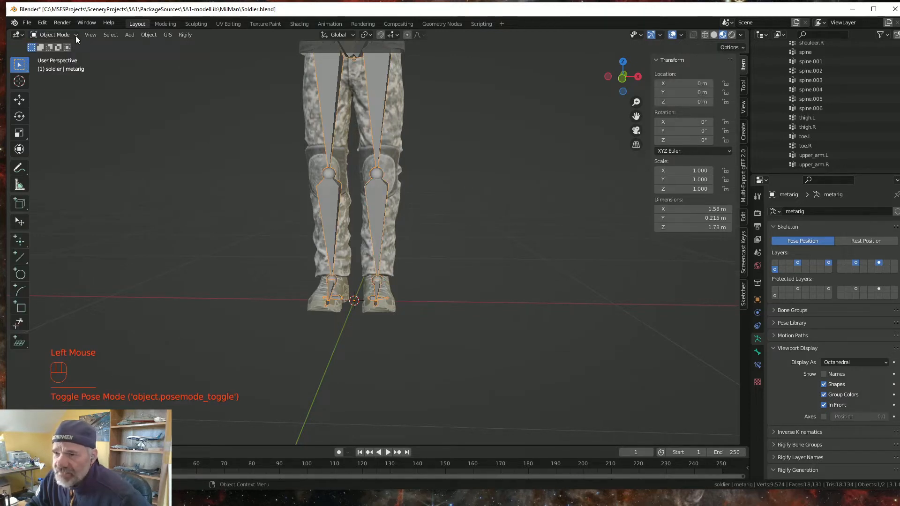
left_click(75, 36)
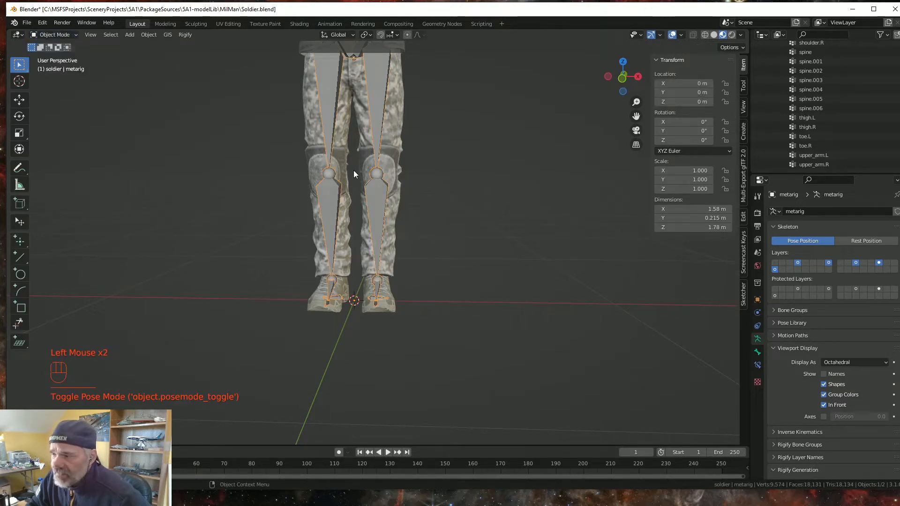
left_click(392, 209)
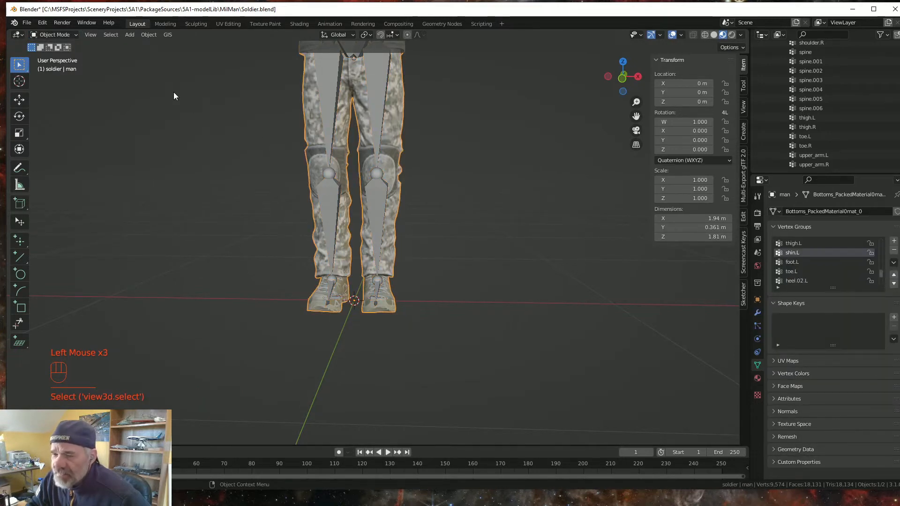
left_click(75, 35)
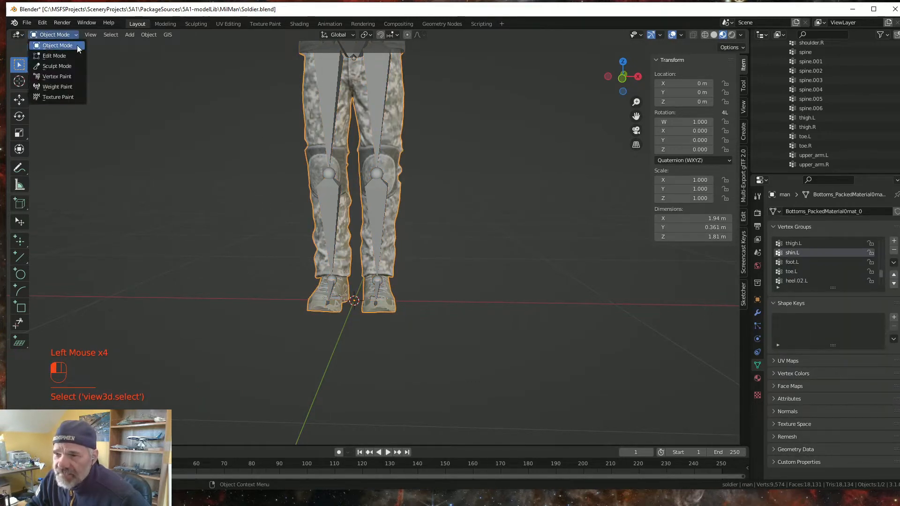
left_click(67, 89)
Step: Turn X-ray on and examine the shin.L weight colours around the left lower leg
scroll(462, 277, "up", 4)
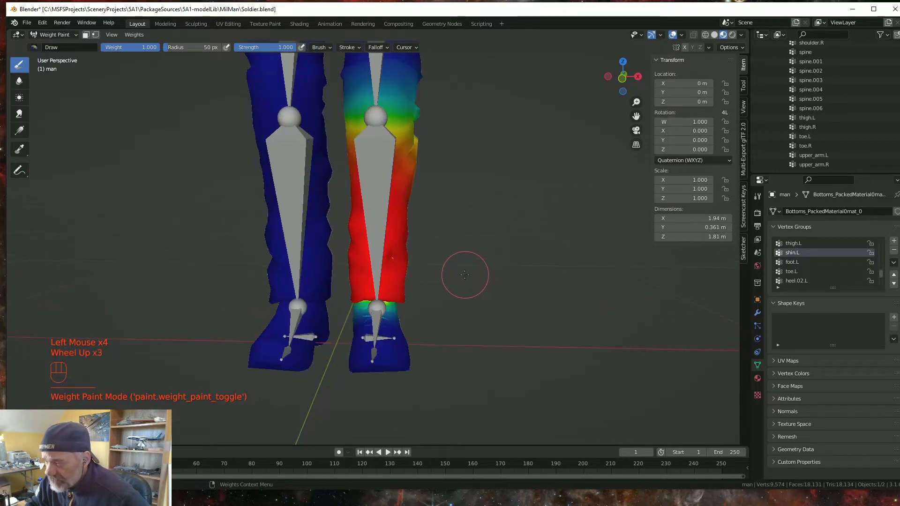
middle_click_drag(476, 302, 436, 280)
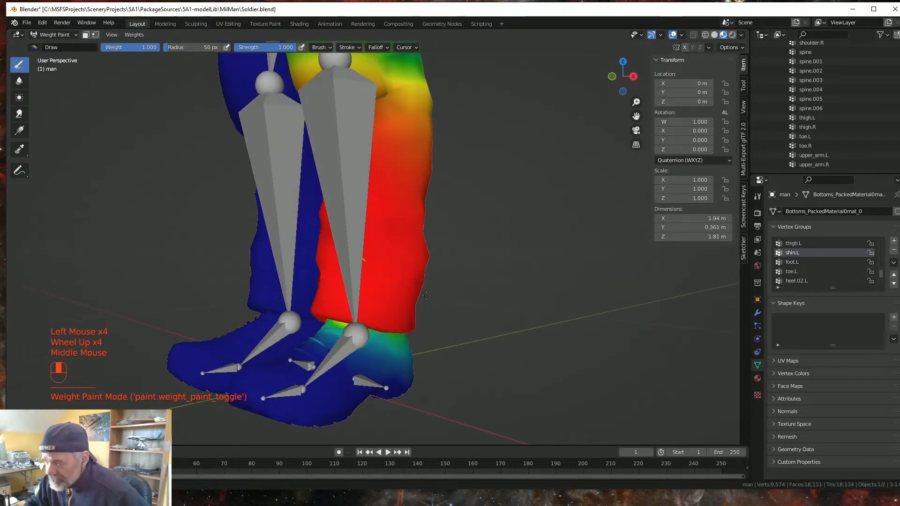
left_click(693, 34)
middle_click_drag(476, 243, 434, 243)
scroll(501, 256, "down", 2)
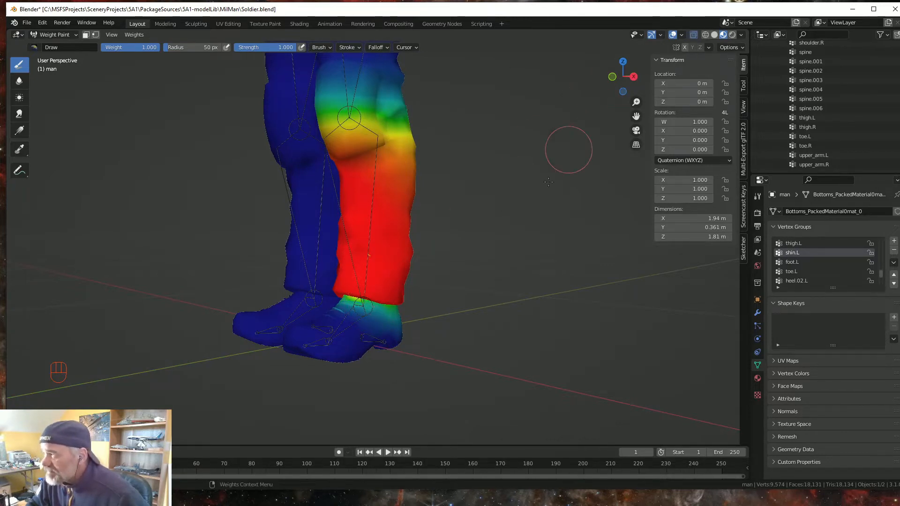
mouse_move(412, 245)
middle_mouse_down()
mouse_move(440, 254)
mouse_move(422, 261)
middle_mouse_up()
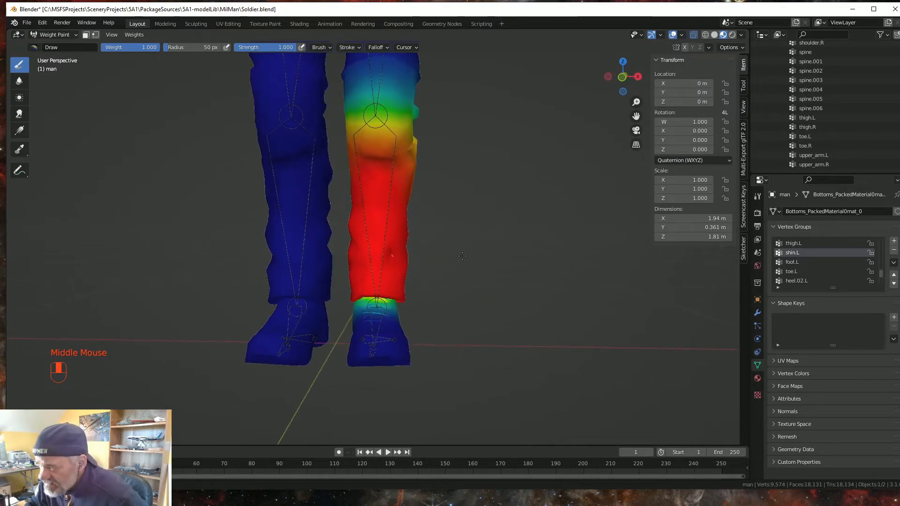
Step: Paint over the off-colour spot on the left lower leg in the shin.L group with weight 1.000 and strength 1.000
scroll(419, 268, "up", 3)
left_click(372, 271)
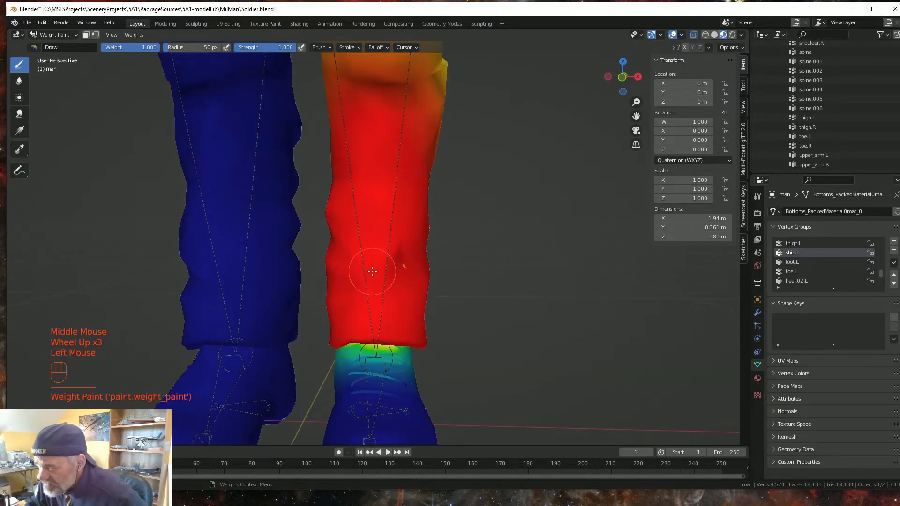
left_click(404, 265)
left_click(403, 265)
left_click(404, 266)
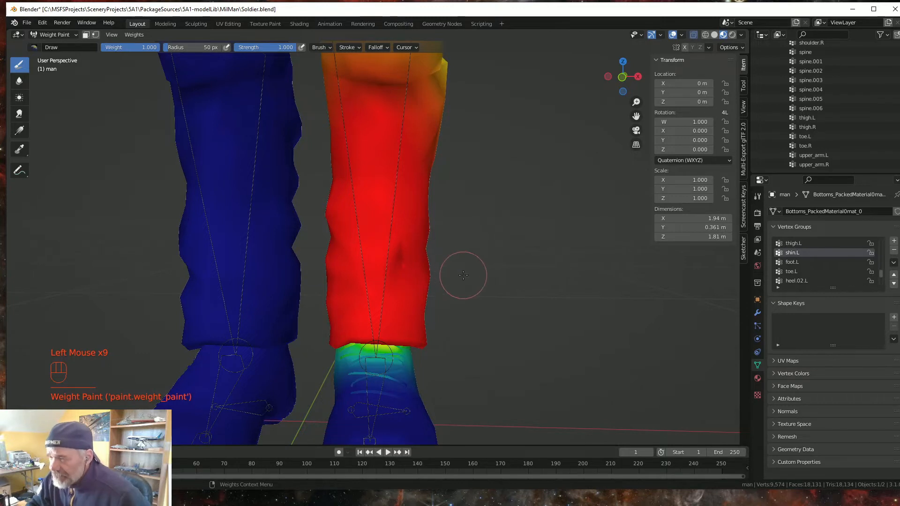
middle_click_drag(463, 275, 418, 280)
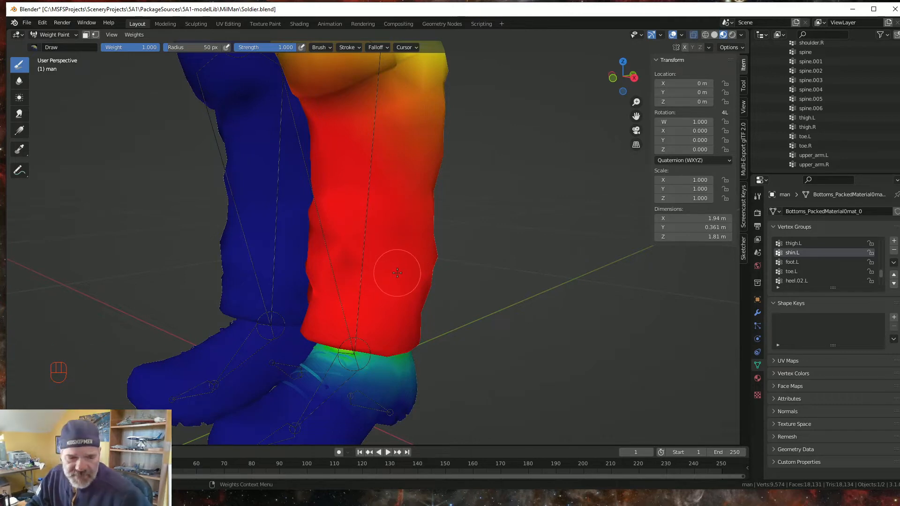
key("Escape")
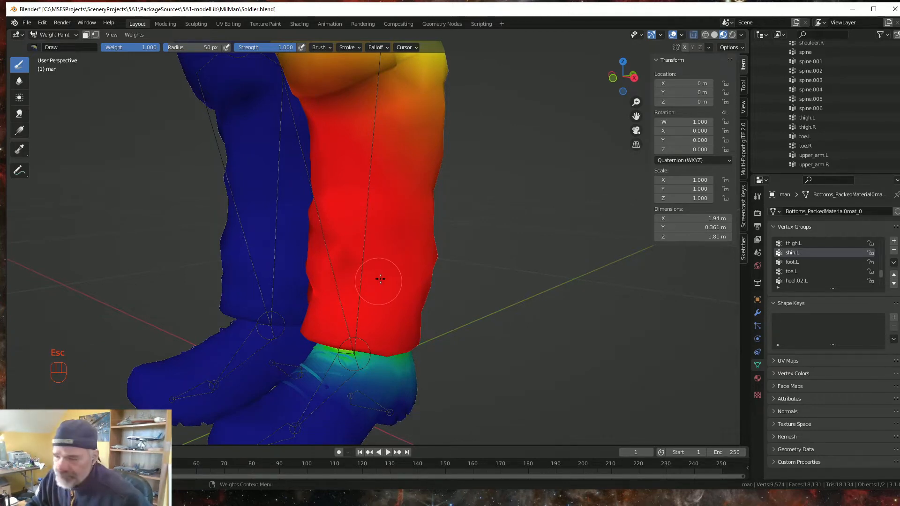
Step: Return the man mesh to Object Mode, turn X-ray off and select the metarig
key("Tab")
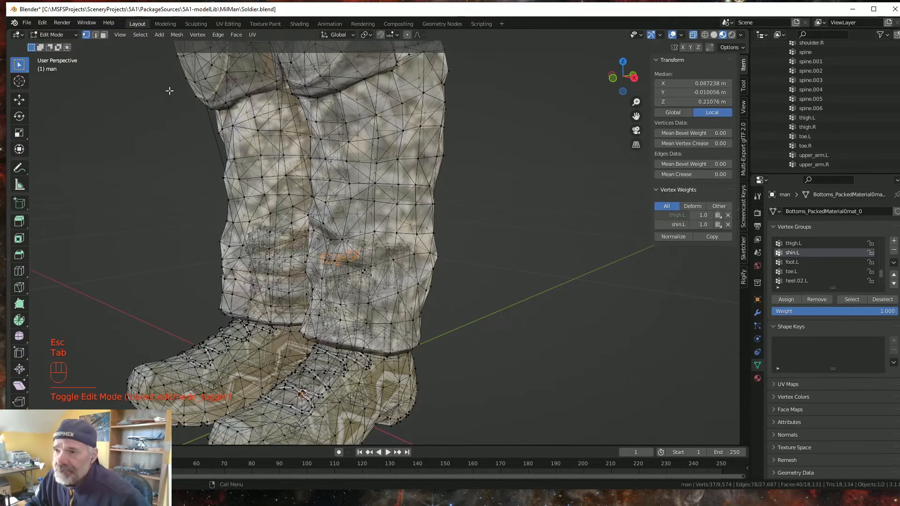
left_click_drag(77, 34, 69, 46)
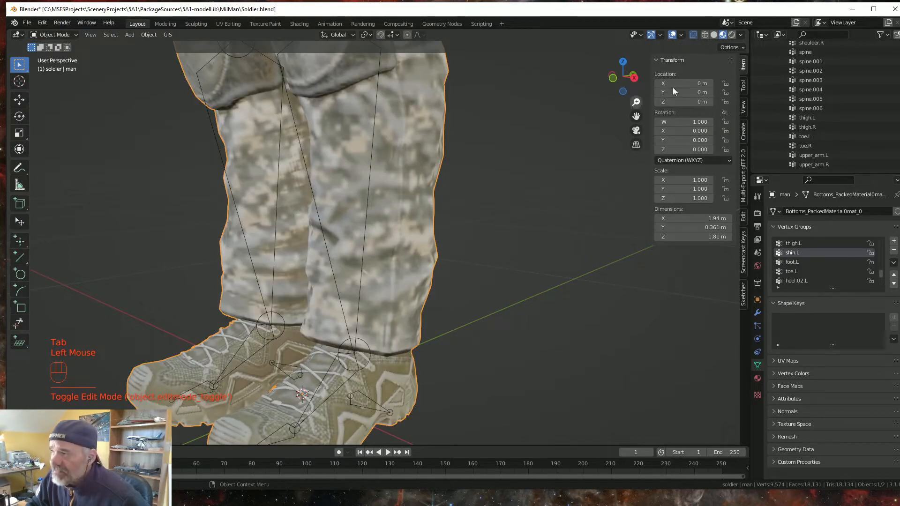
left_click(695, 34)
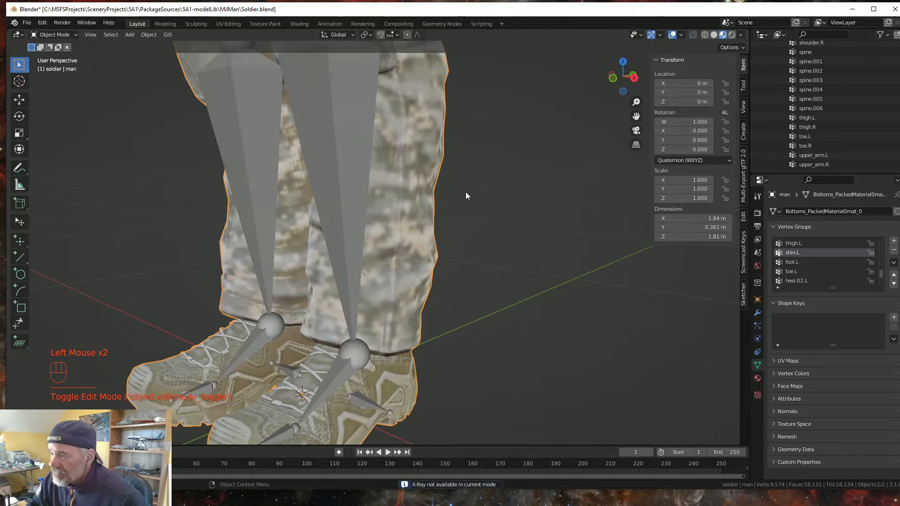
left_click(356, 248)
middle_click_drag(418, 283, 445, 288)
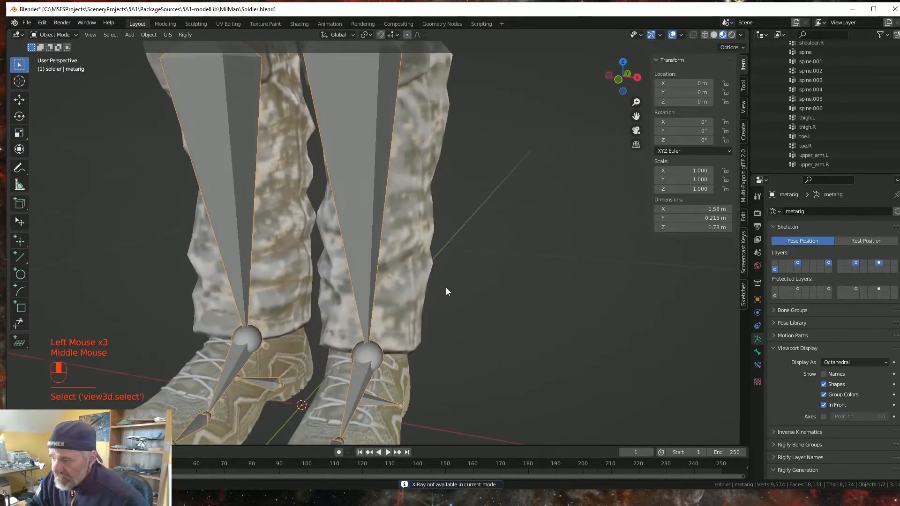
Step: Switch the metarig to Pose Mode, try rotating the shin.L bone to test the trouser leg, and cancel the rotation
left_click(76, 35)
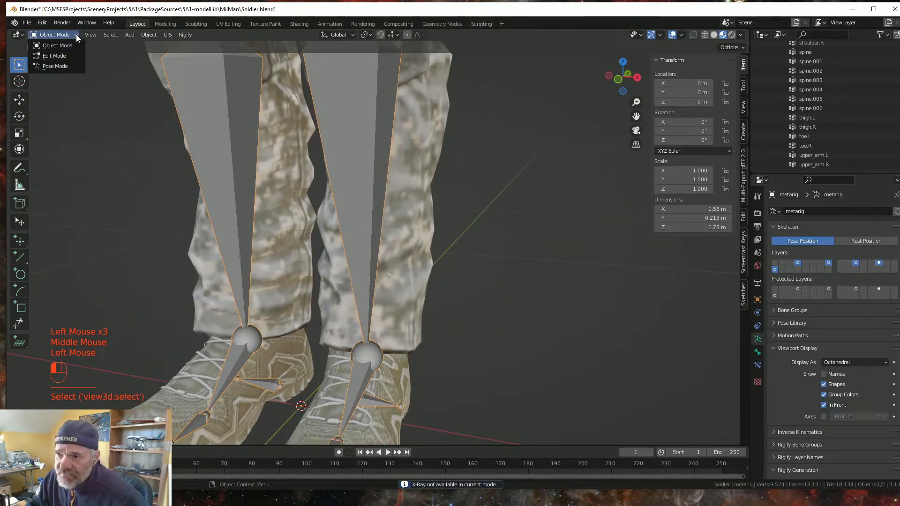
left_click(56, 64)
scroll(364, 264, "down", 2)
scroll(366, 276, "down", 2)
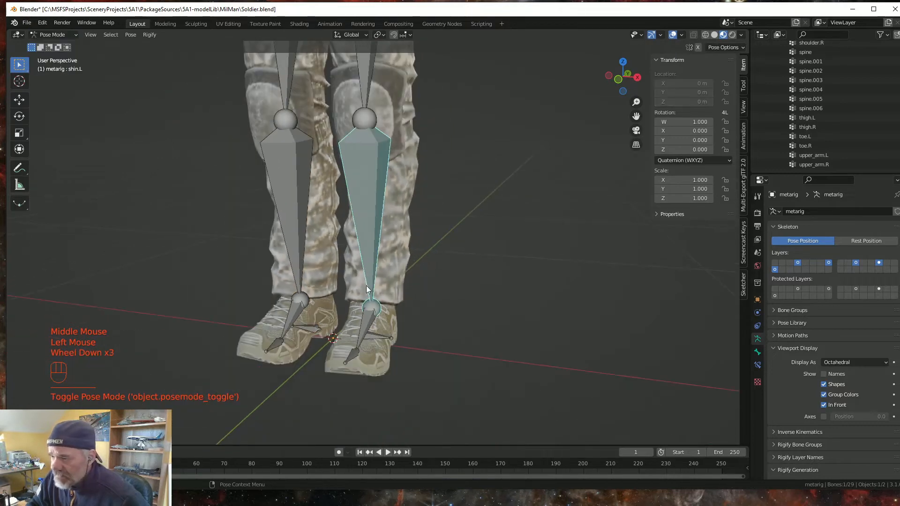
middle_click_drag(366, 285, 384, 291)
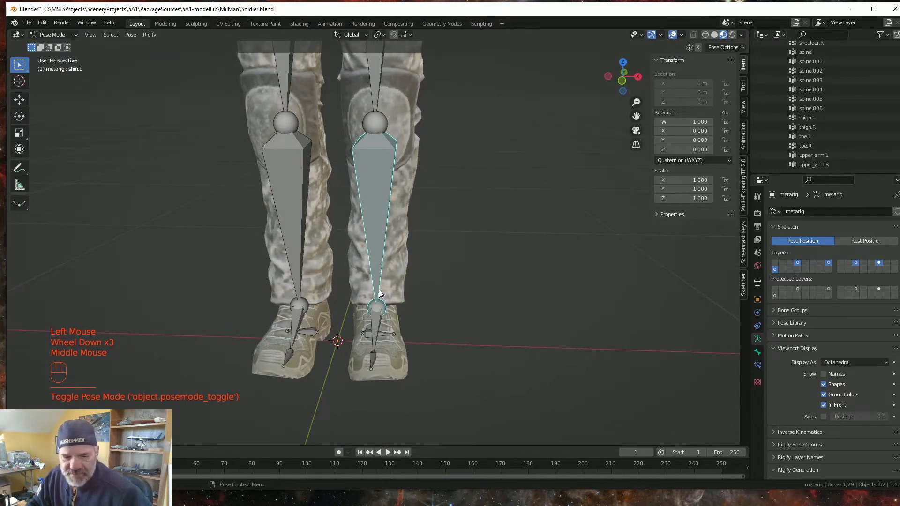
key("r")
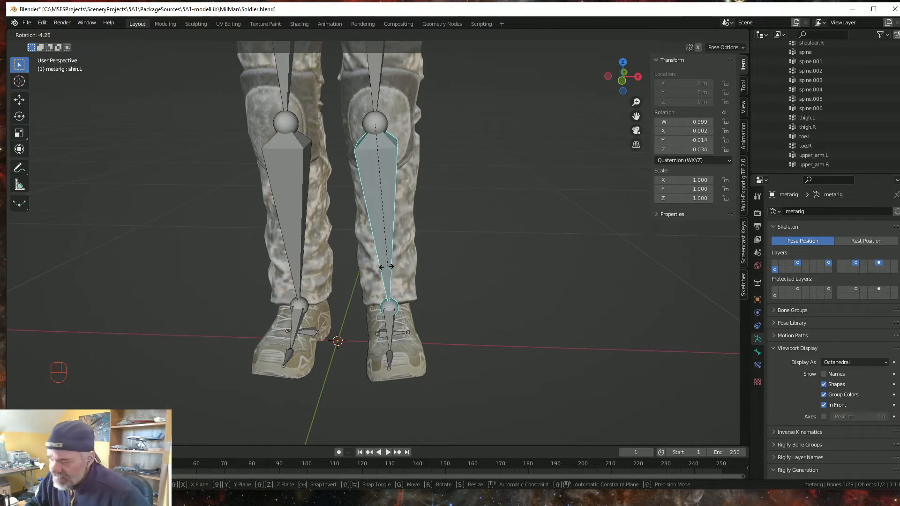
key("Escape")
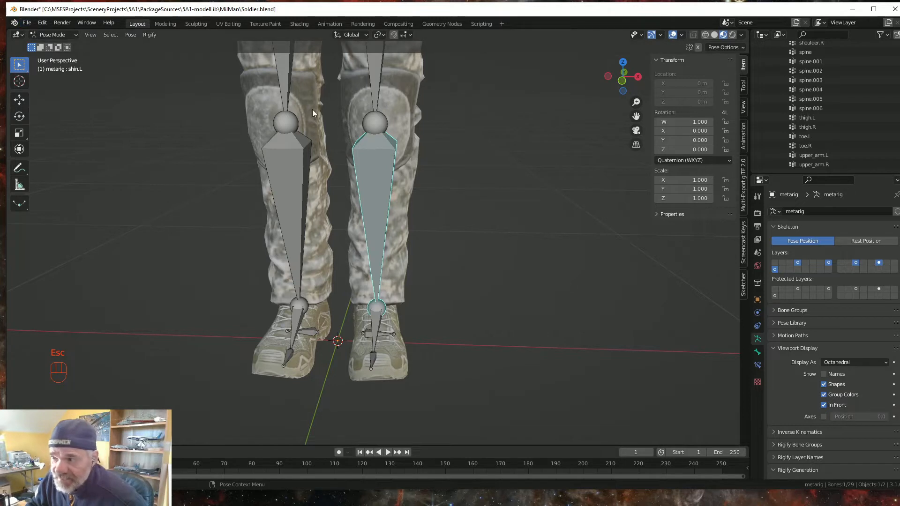
Step: Return the metarig to Object Mode, select the man mesh and open it in Edit Mode with X-ray on
left_click(74, 34)
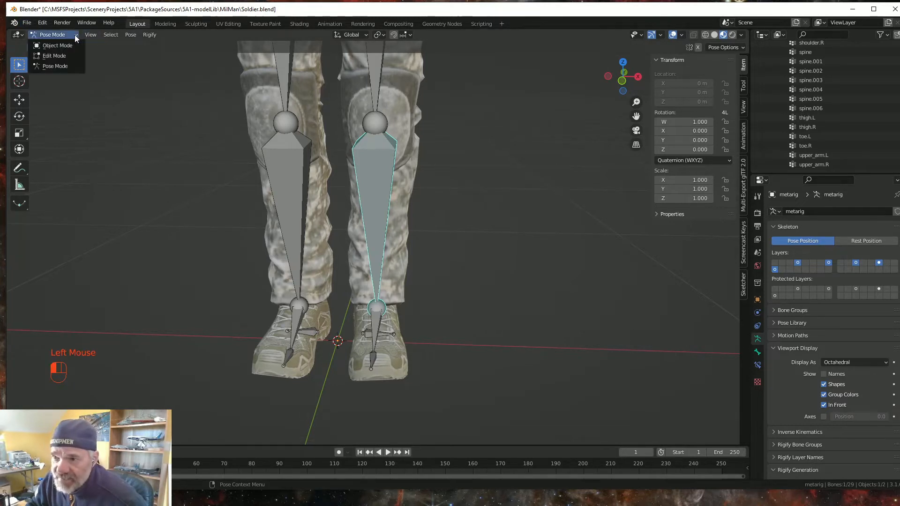
left_click(57, 44)
double_click(405, 209)
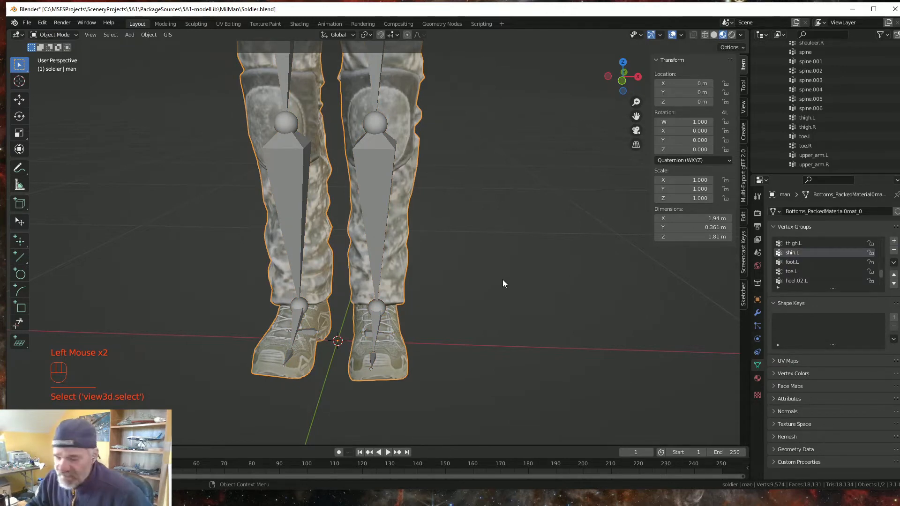
key("Tab")
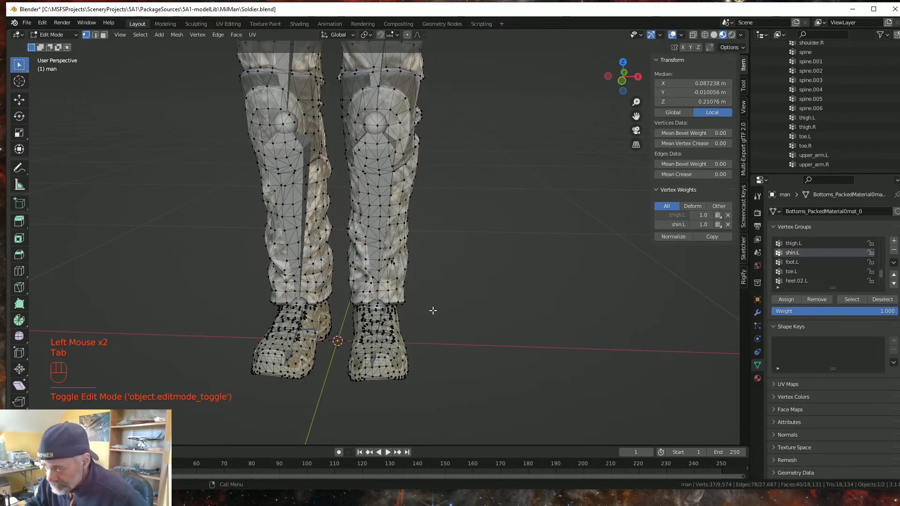
middle_click_drag(433, 311, 429, 313)
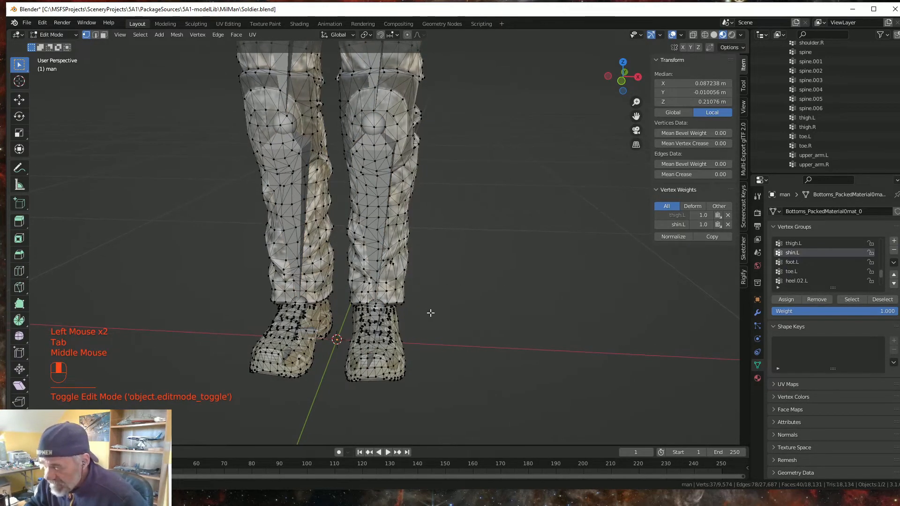
left_click(693, 35)
Step: Delete the vertices of the selected hidden piece inside the lower left trouser leg
middle_click_drag(418, 308, 425, 255)
scroll(408, 304, "up", 3)
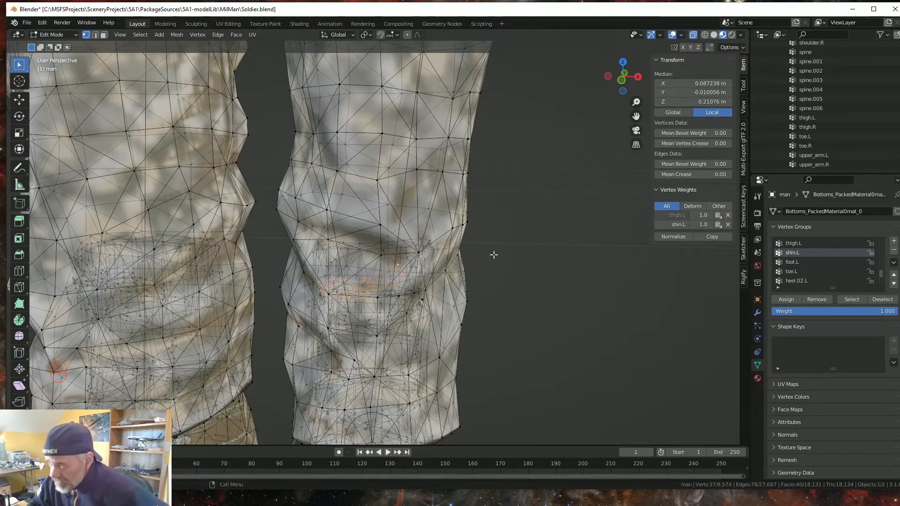
middle_click_drag(452, 287, 441, 280)
key("Delete")
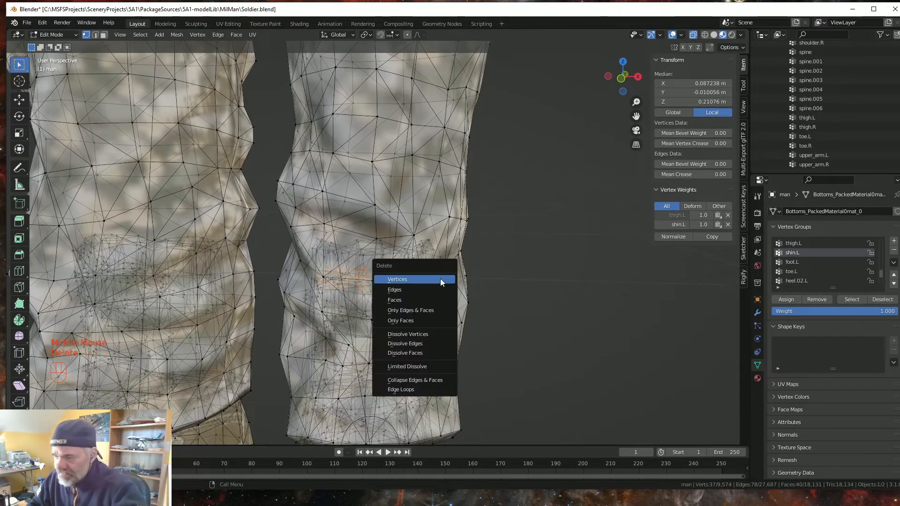
left_click(409, 279)
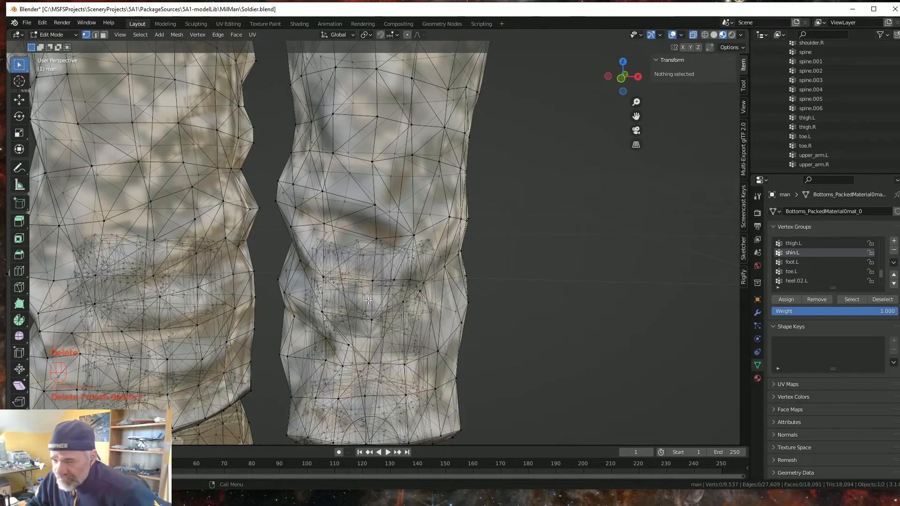
Step: Select the matching linked piece inside the lower right trouser leg and delete its vertices
middle_click_drag(369, 300, 385, 235)
scroll(357, 237, "up", 3)
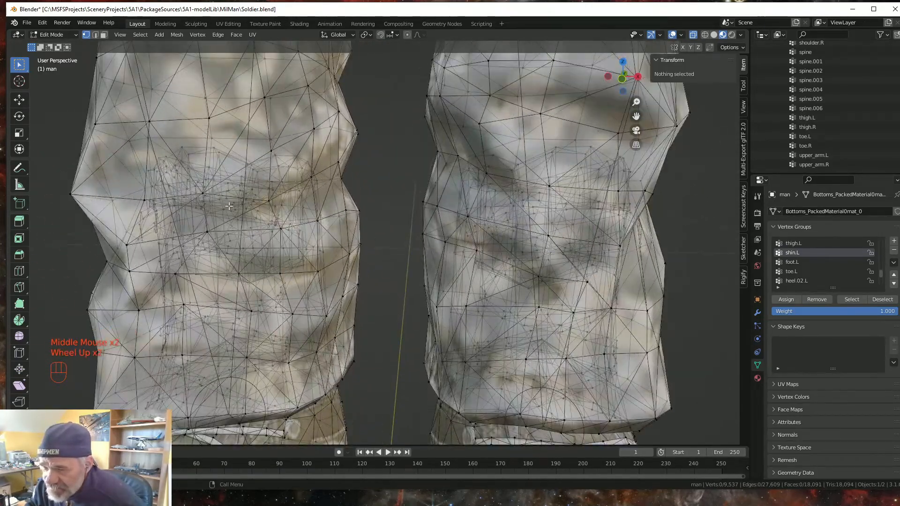
middle_click_drag(229, 206, 229, 208)
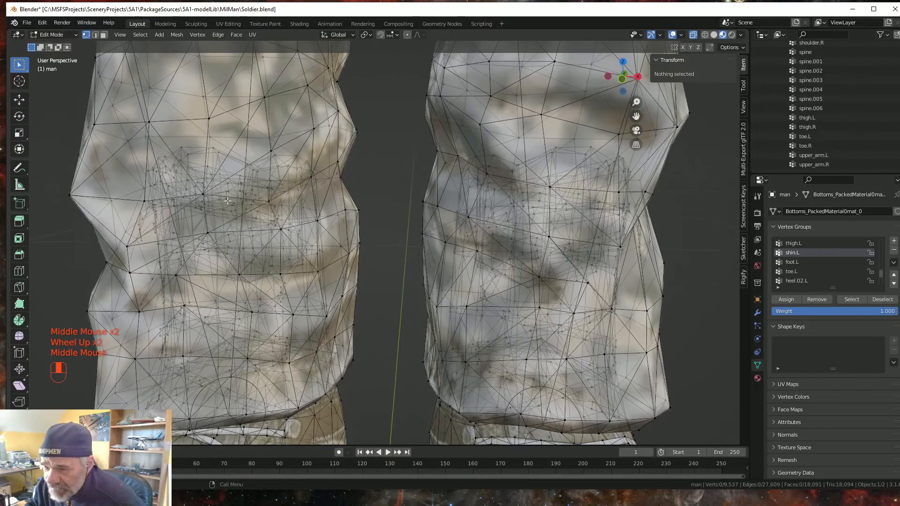
left_click(166, 174)
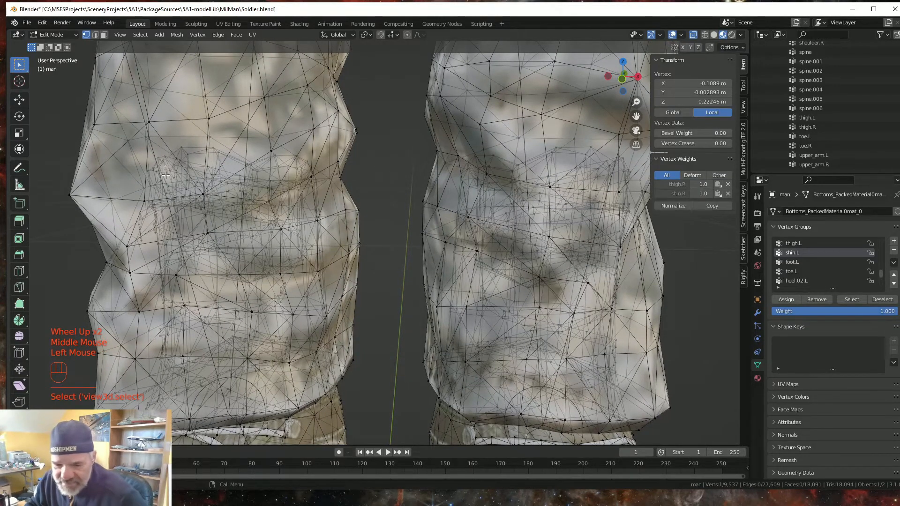
key("l")
key("Delete")
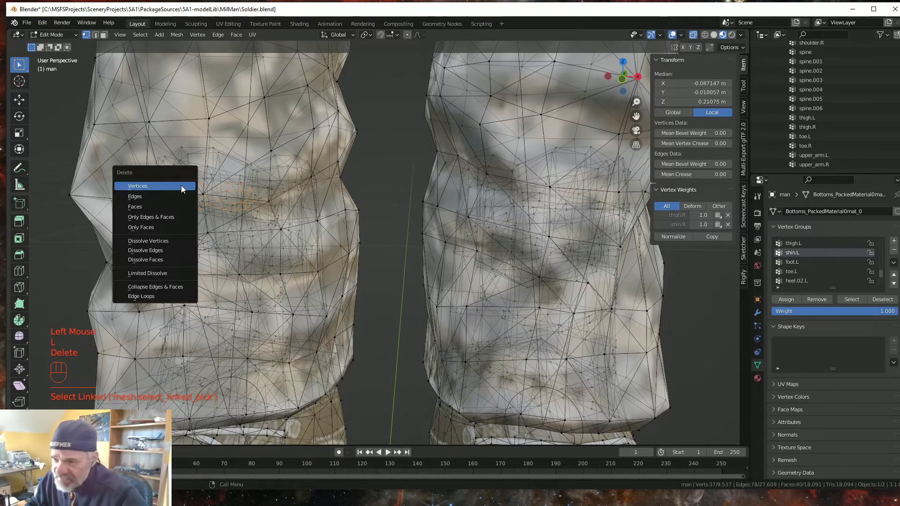
left_click(181, 186)
Step: Return the man mesh to Object Mode and turn X-ray off
scroll(308, 229, "down", 4)
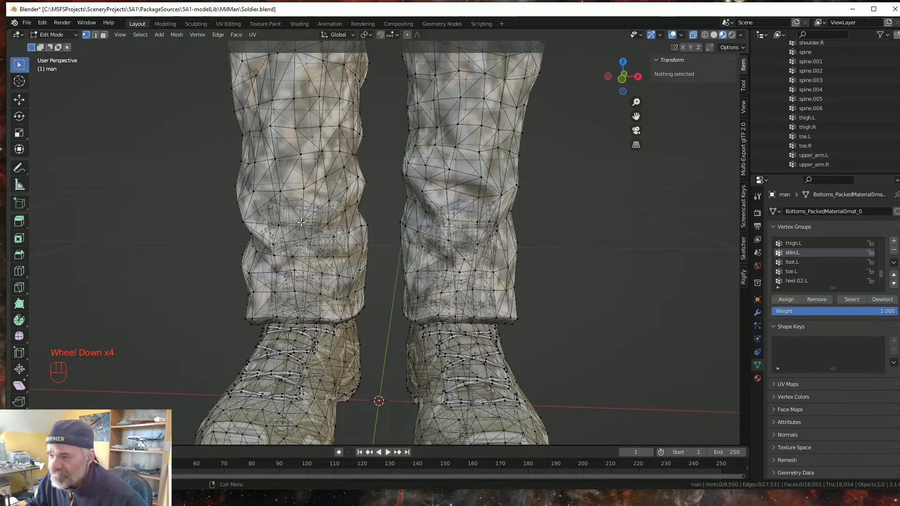
key("Tab")
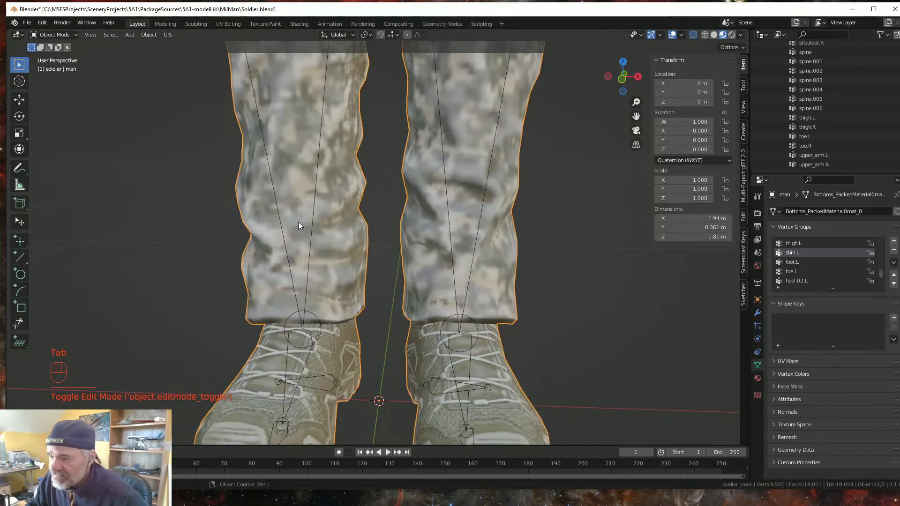
scroll(319, 213, "down", 2)
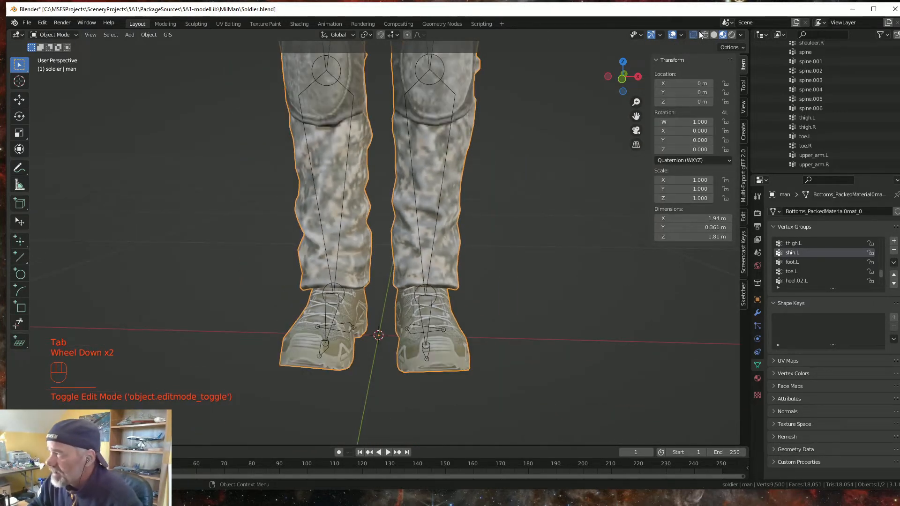
left_click(693, 35)
scroll(384, 229, "down", 3)
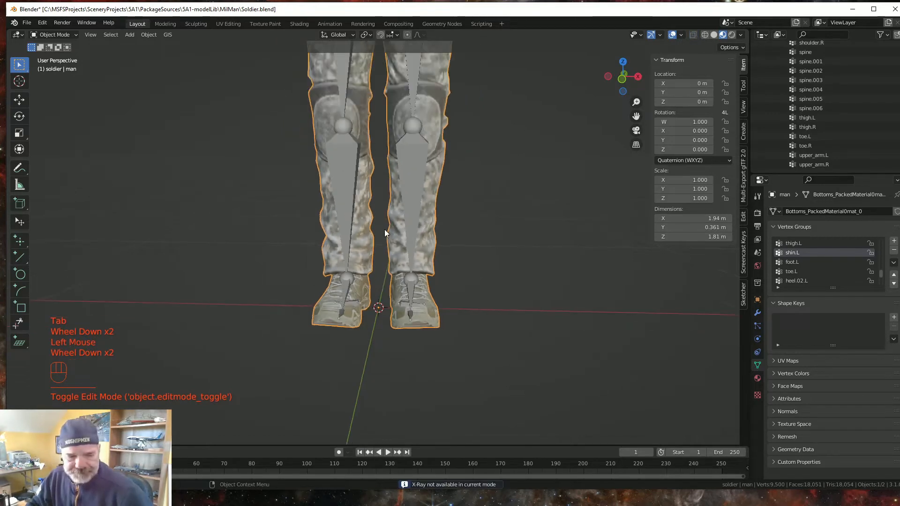
middle_click_drag(392, 211, 382, 319, "shift")
scroll(382, 319, "down", 2)
scroll(388, 317, "up", 1)
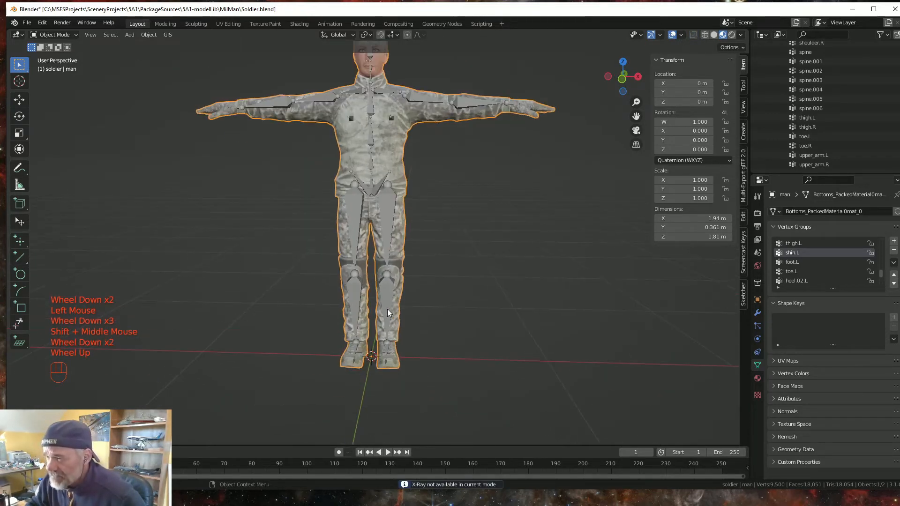
middle_click_drag(400, 279, 396, 317, "shift")
scroll(399, 307, "up", 1)
scroll(399, 310, "down", 1)
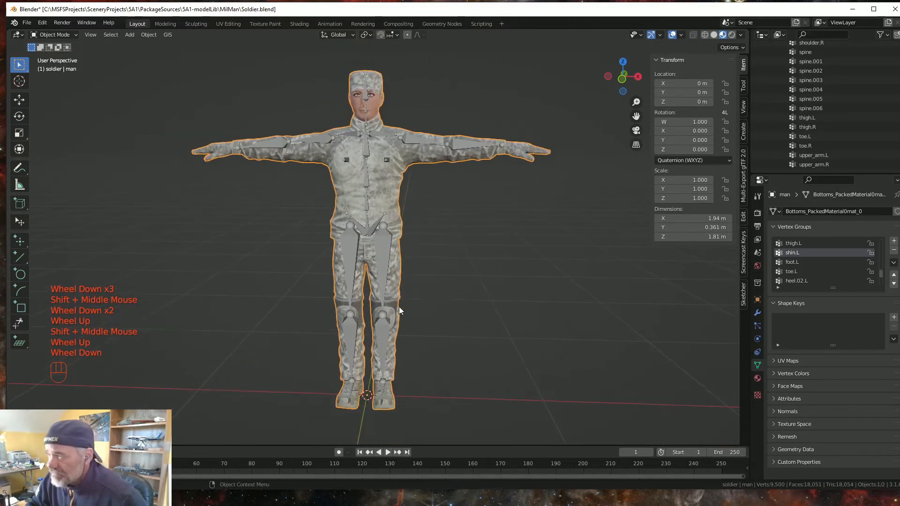
Step: Save the file as Soldier2.blend in the MilMan folder, overwriting the existing file
left_click(27, 22)
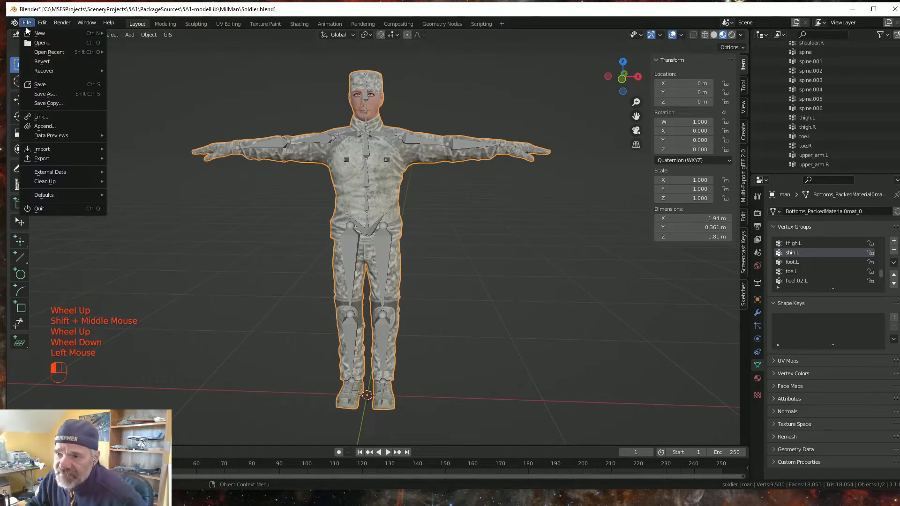
left_click(46, 94)
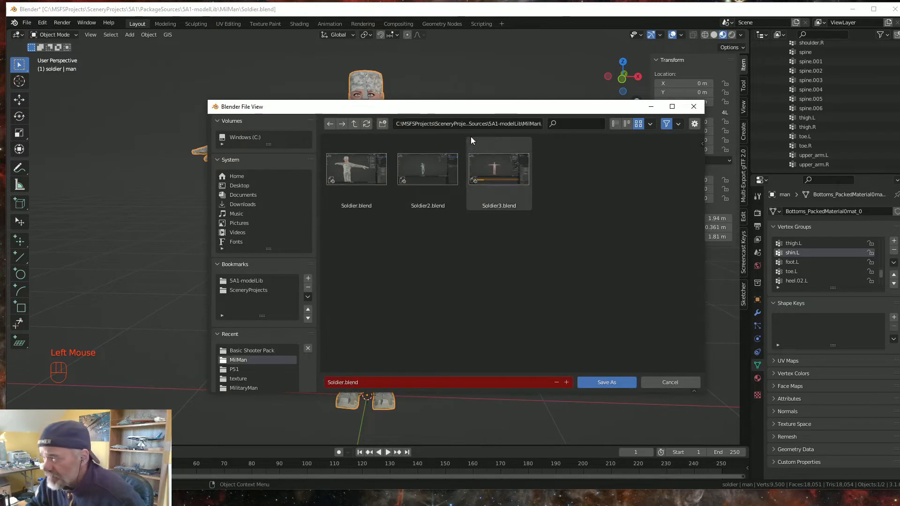
left_click(421, 172)
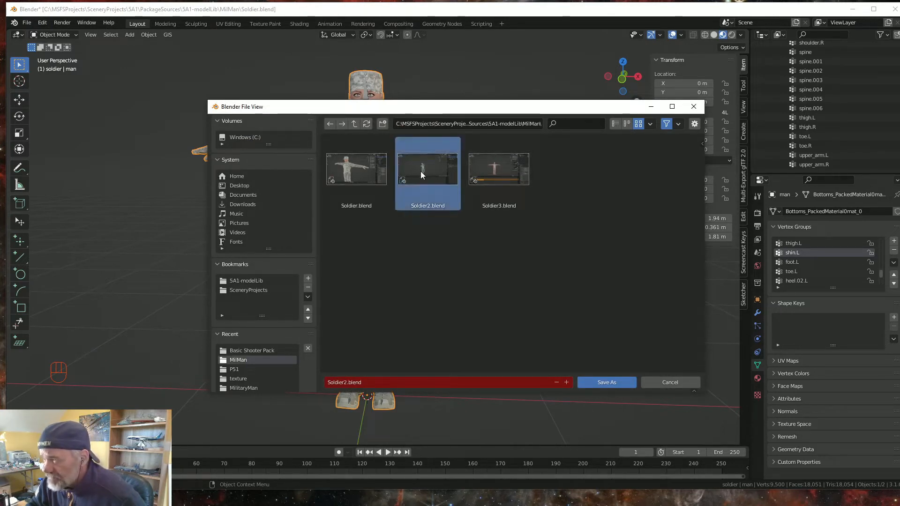
left_click(606, 381)
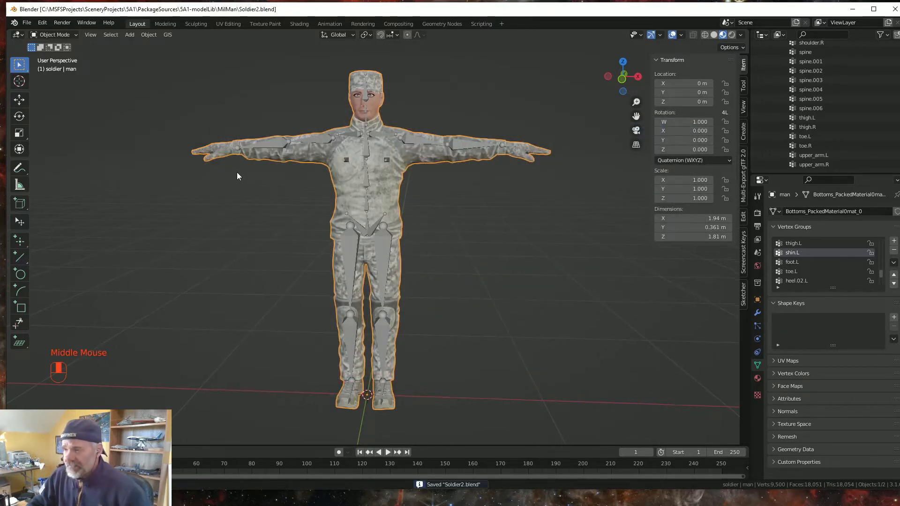
mouse_move(237, 176)
middle_mouse_down()
mouse_move(216, 187)
mouse_move(197, 177)
mouse_move(235, 181)
middle_mouse_up()
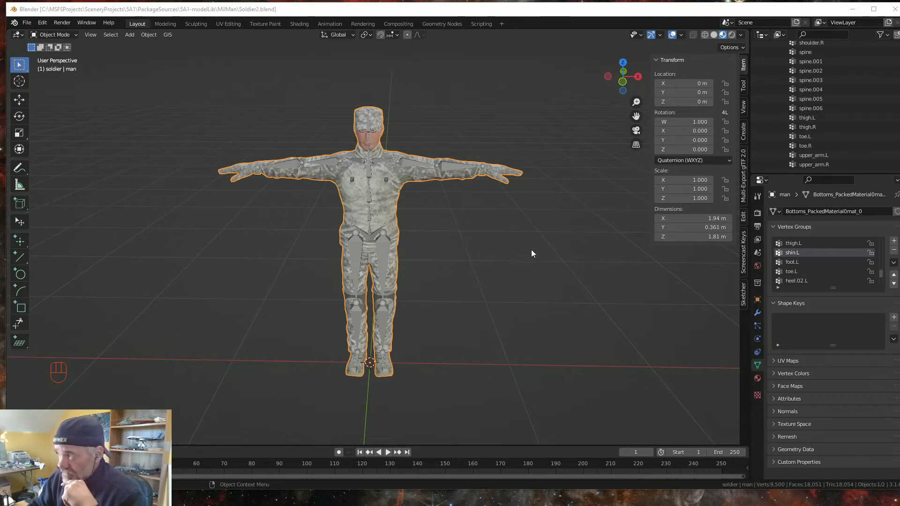
Step: Import the FBX animation walking.fbx from the Basic Shooter Pack folder with the default import settings
scroll(804, 130, "up", 6)
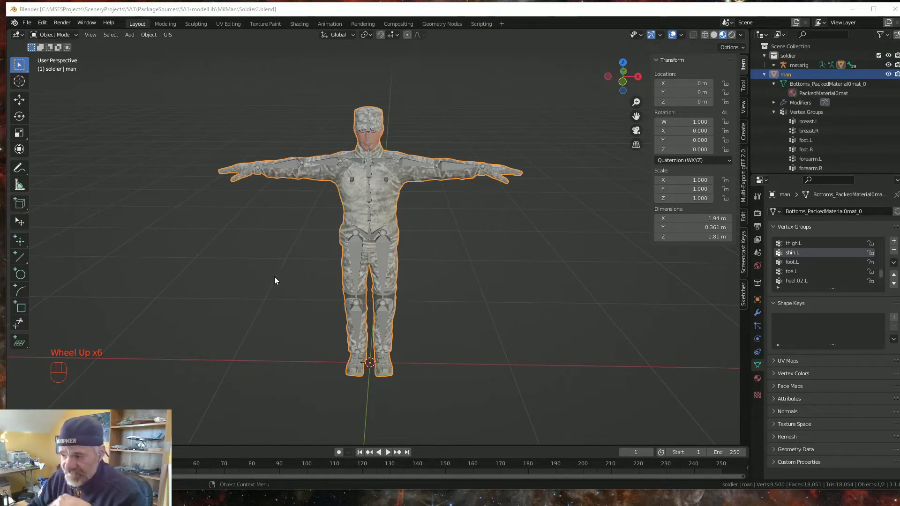
left_click(27, 22)
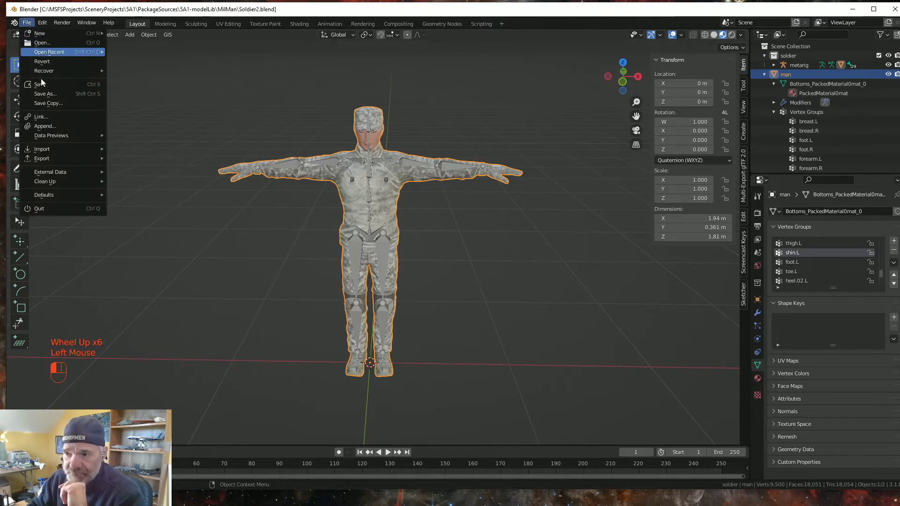
mouse_move(55, 149)
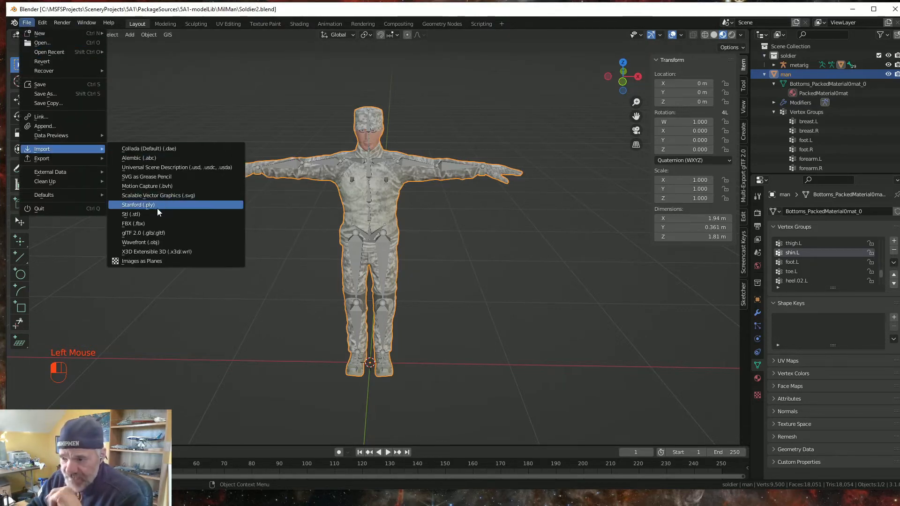
left_click(138, 223)
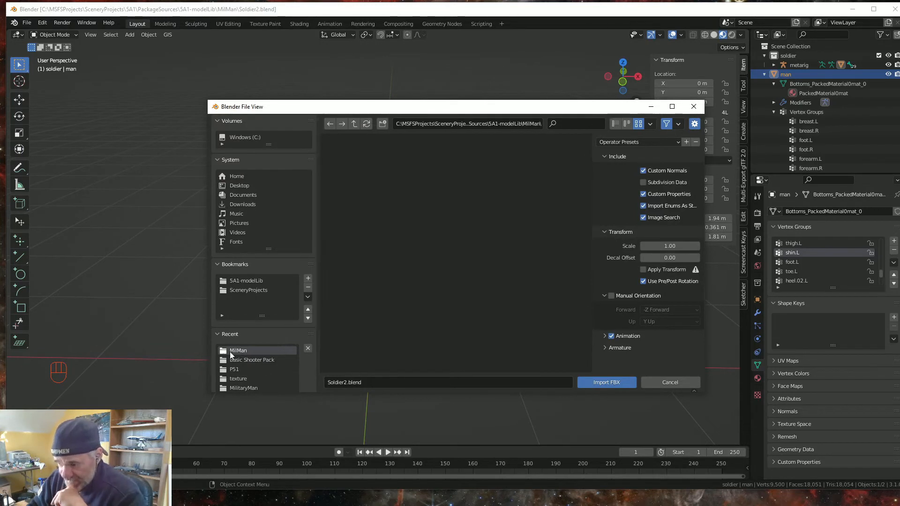
left_click(259, 361)
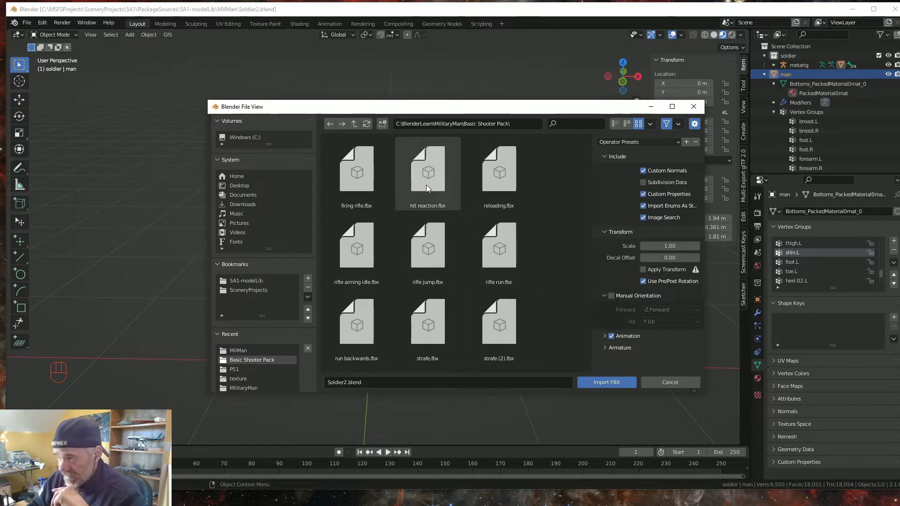
scroll(437, 206, "down", 2)
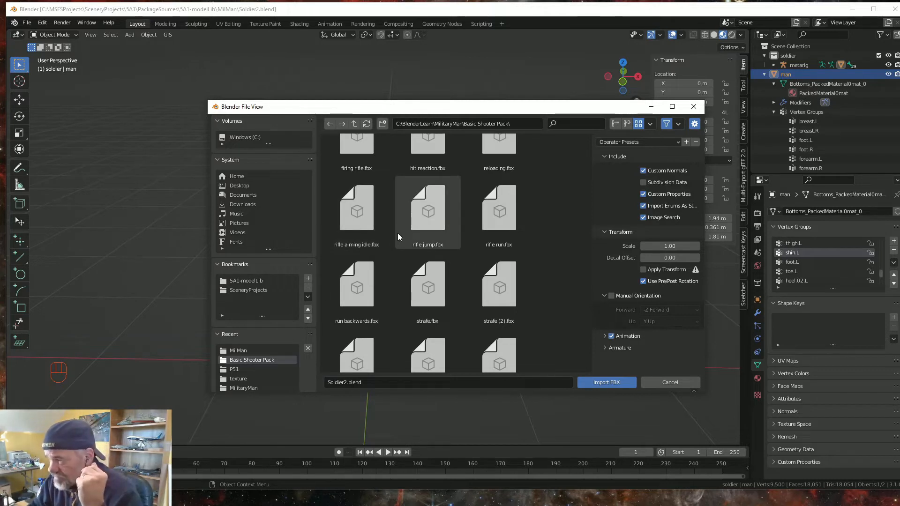
scroll(415, 244, "up", 2)
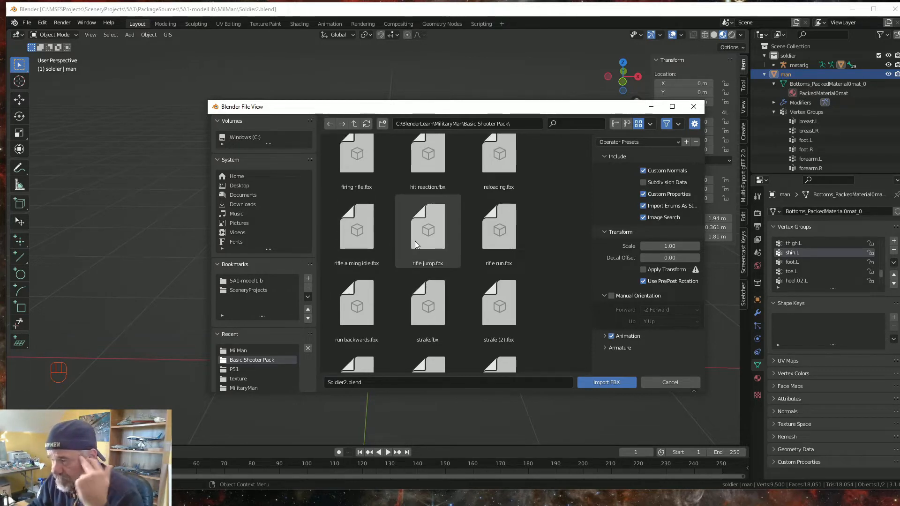
scroll(415, 241, "down", 9)
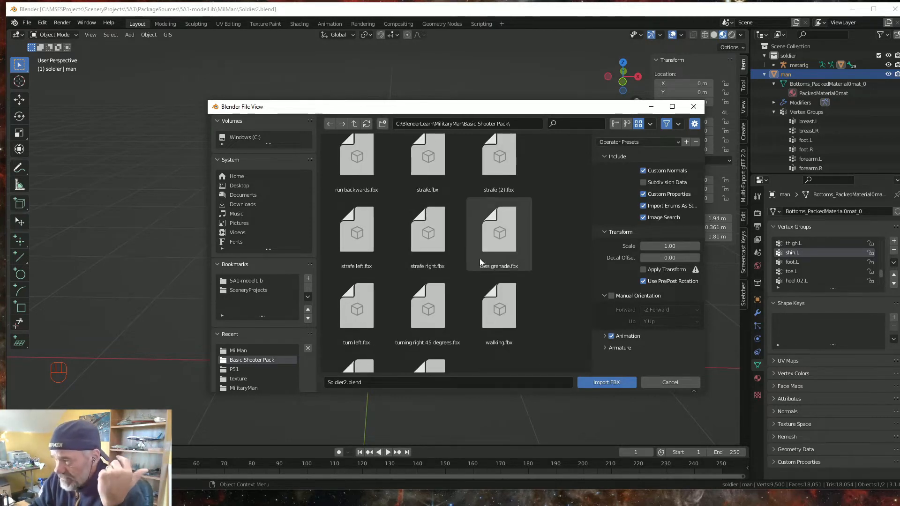
scroll(453, 300, "down", 3)
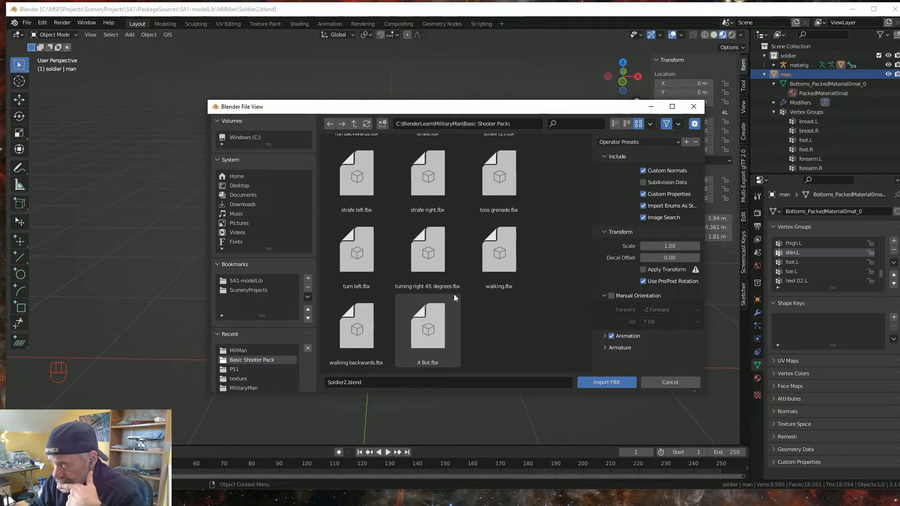
left_click(498, 256)
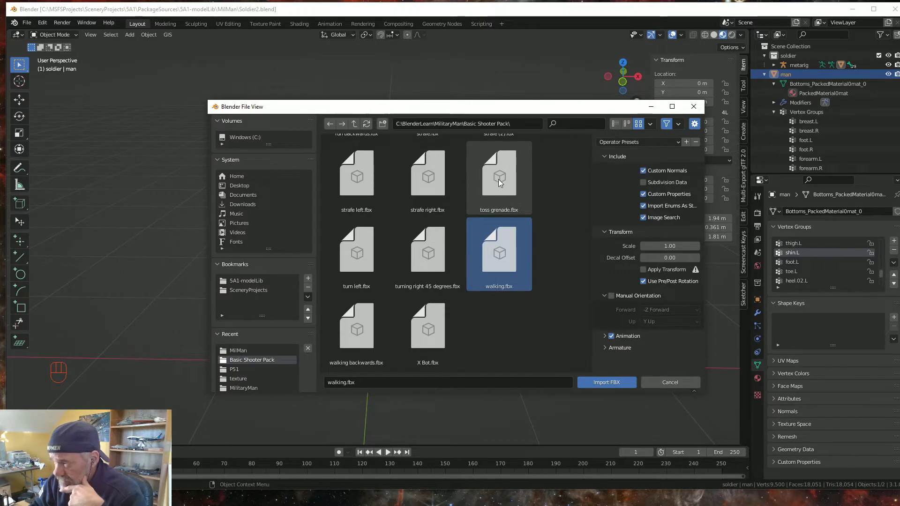
left_click(606, 383)
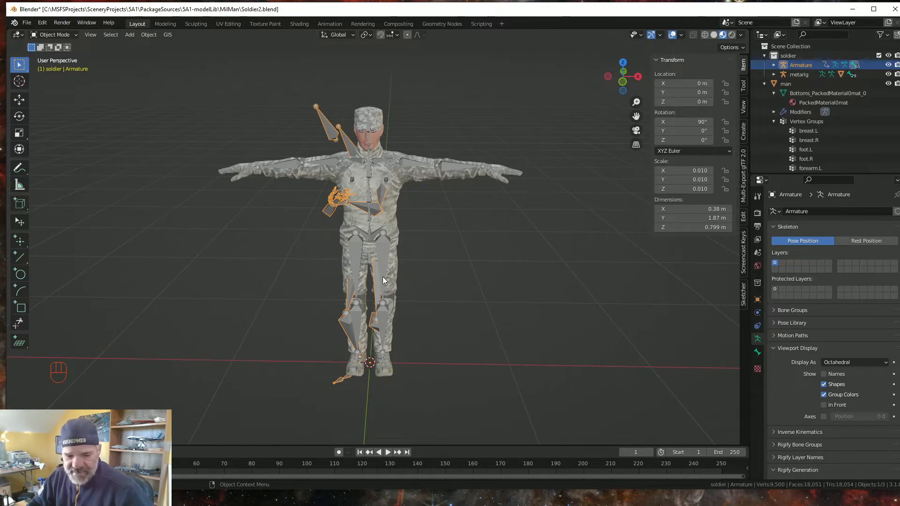
Step: Move the imported armature about -1.39 m along the X axis, beside the soldier
key("g")
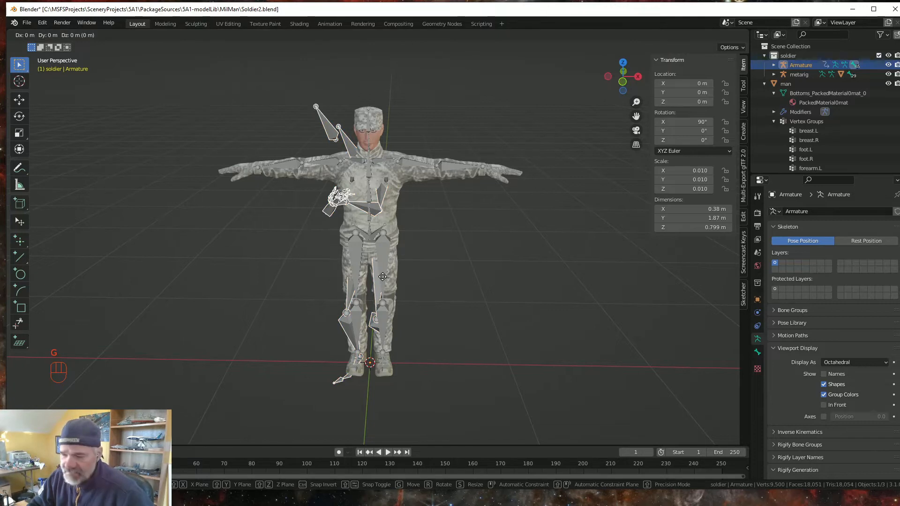
key("x")
left_click(192, 273)
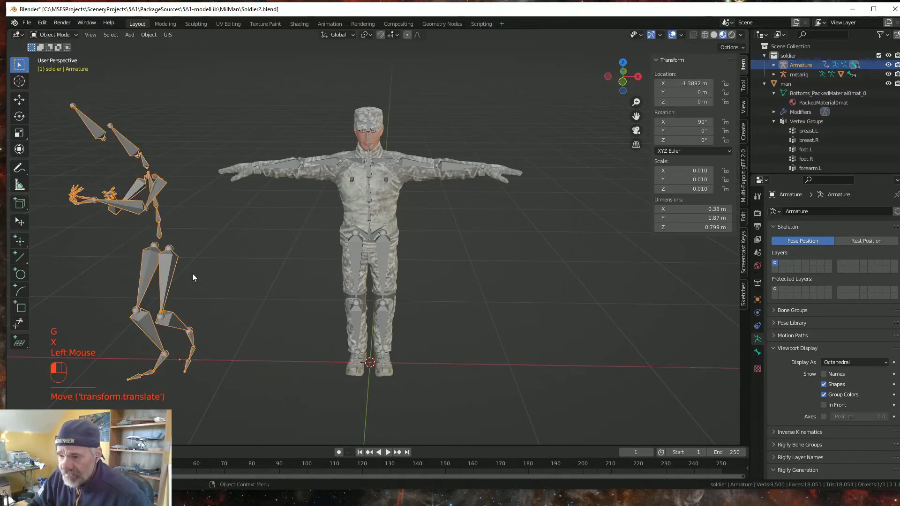
Step: Try to apply both rotation and scale to the imported armature
scroll(238, 340, "down", 3)
middle_click_drag(239, 336, 233, 249)
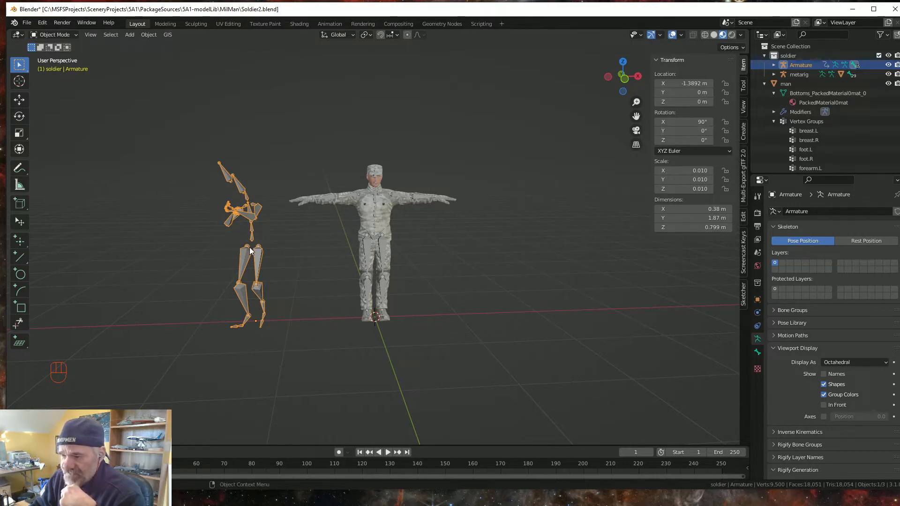
left_click(151, 35)
mouse_move(159, 83)
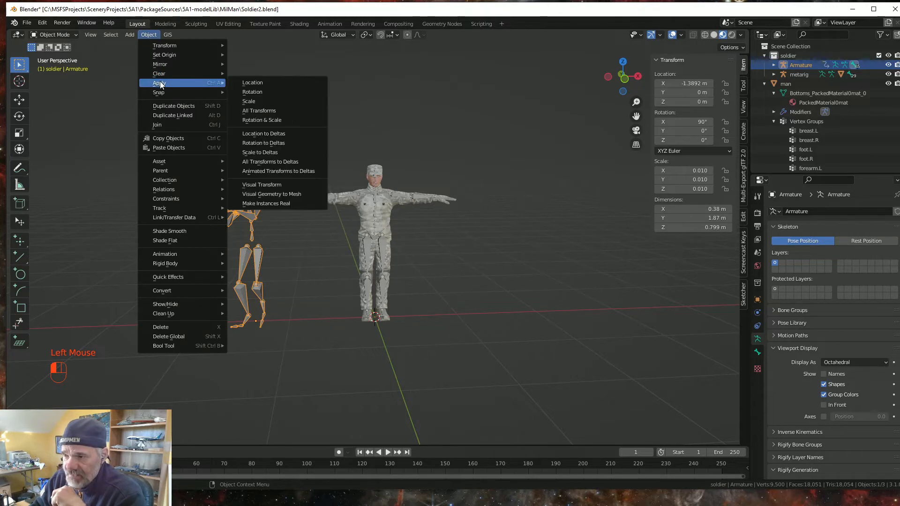
left_click(256, 121)
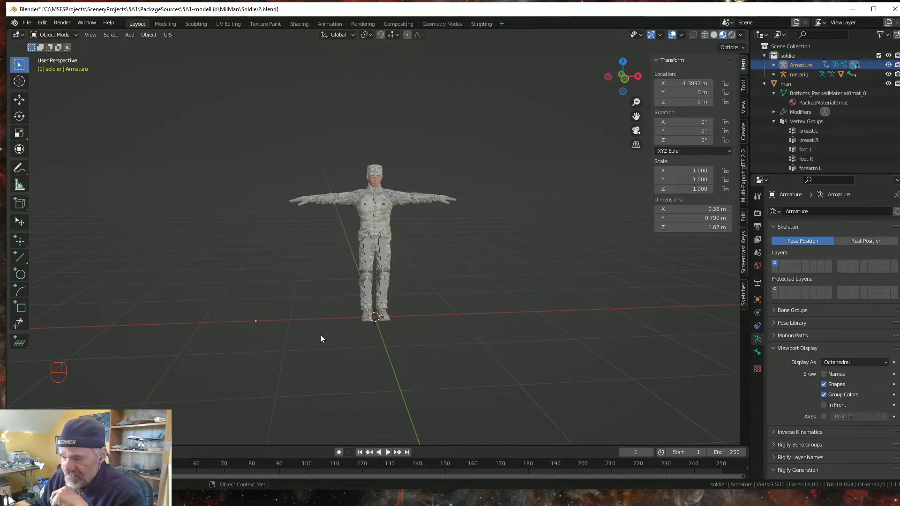
scroll(270, 335, "down", 1)
scroll(269, 331, "down", 8)
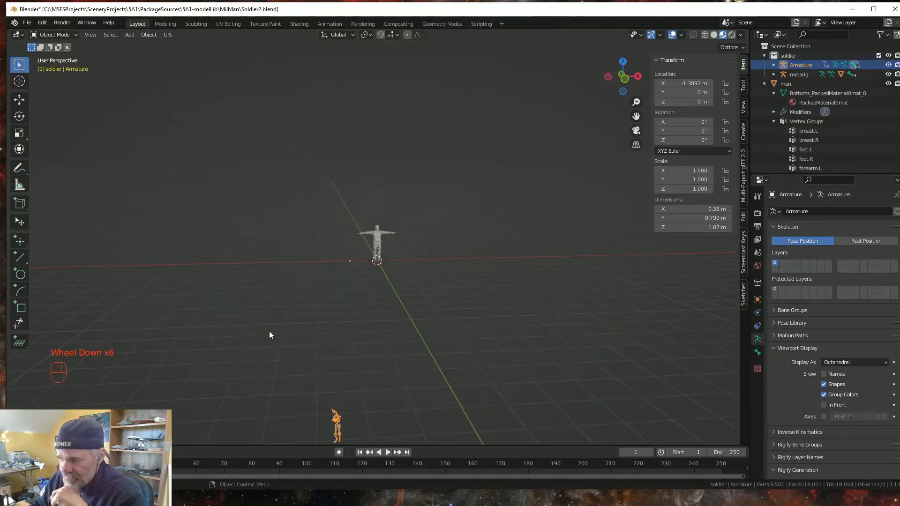
scroll(268, 332, "up", 8)
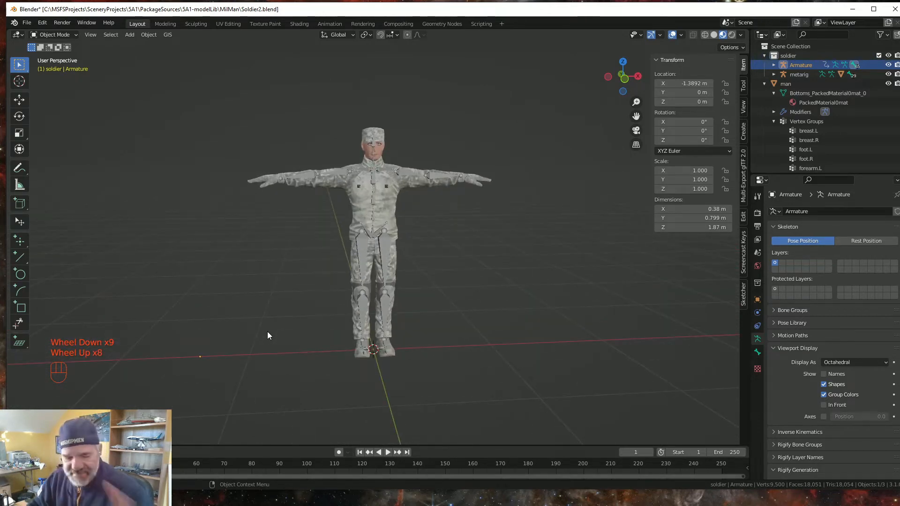
key("ctrl+z")
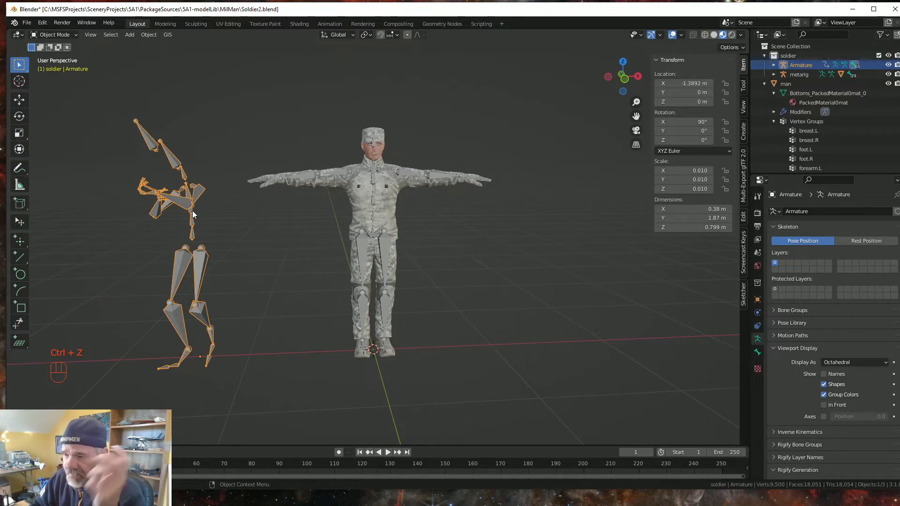
Step: Apply only the rotation of the imported armature
left_click(148, 35)
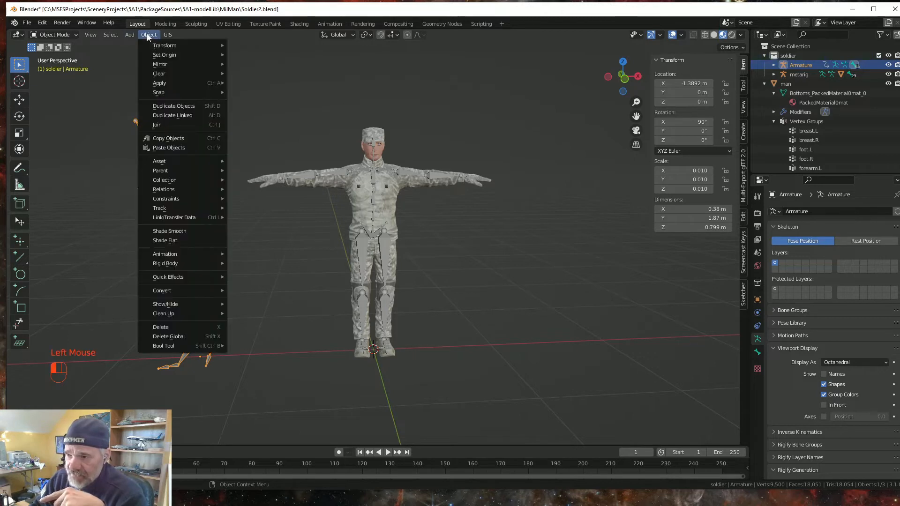
mouse_move(166, 84)
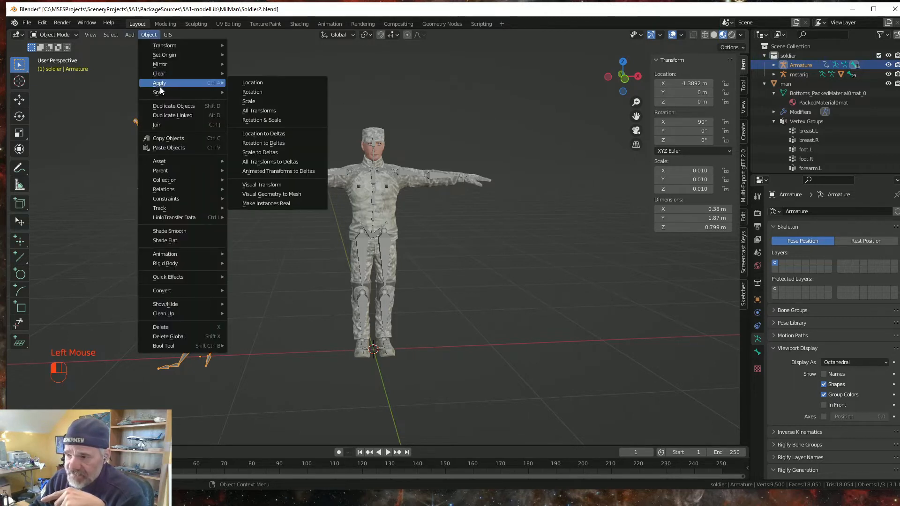
left_click(254, 91)
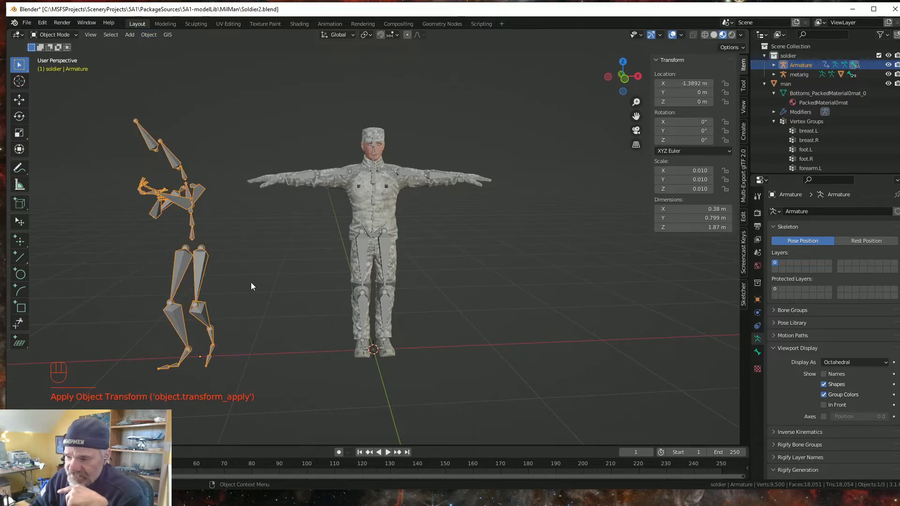
Step: Play back the imported armature's walking animation and return to the first frame
middle_click_drag(442, 348, 466, 346)
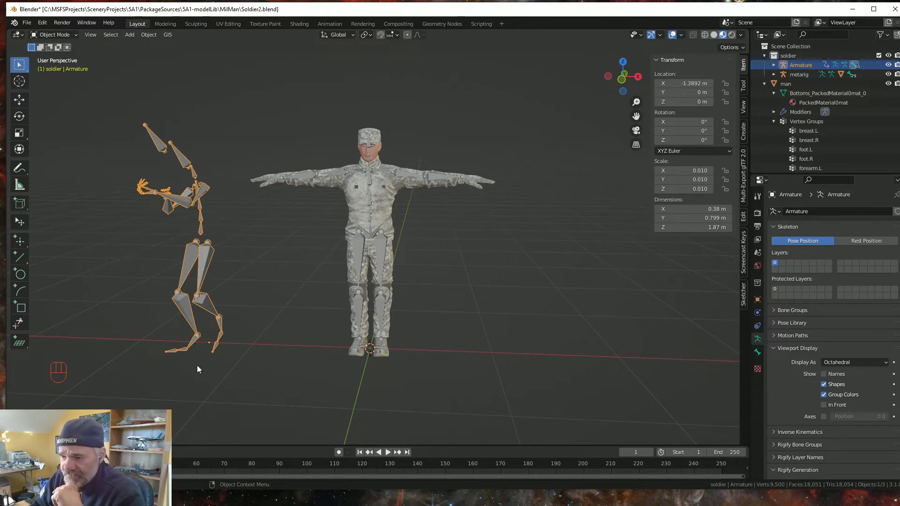
left_click(388, 453)
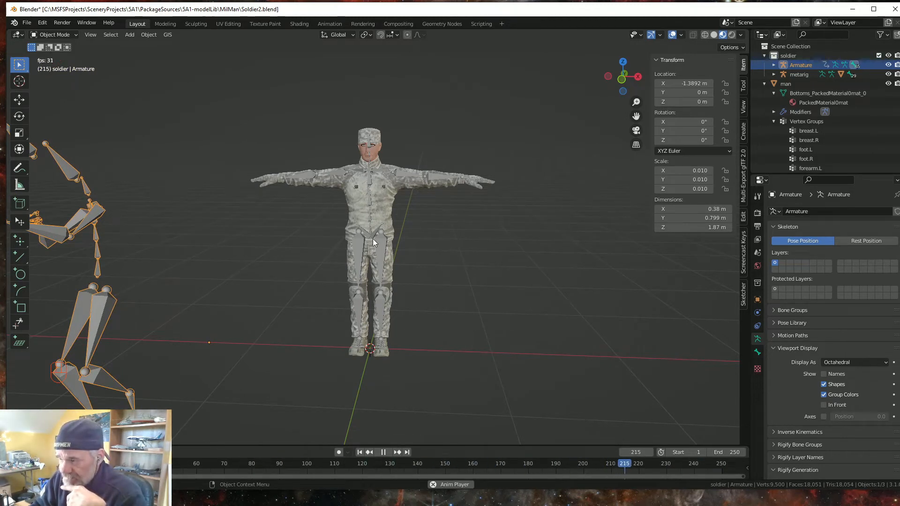
left_click(383, 452)
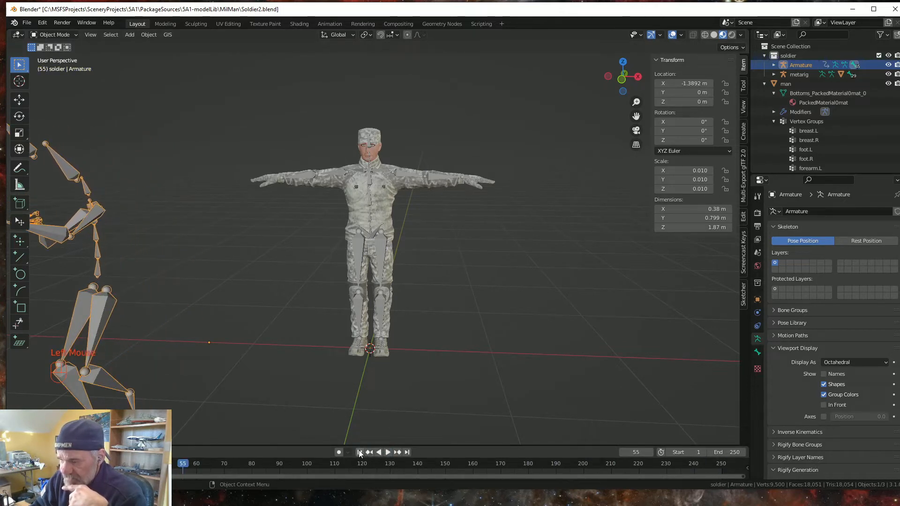
left_click(359, 452)
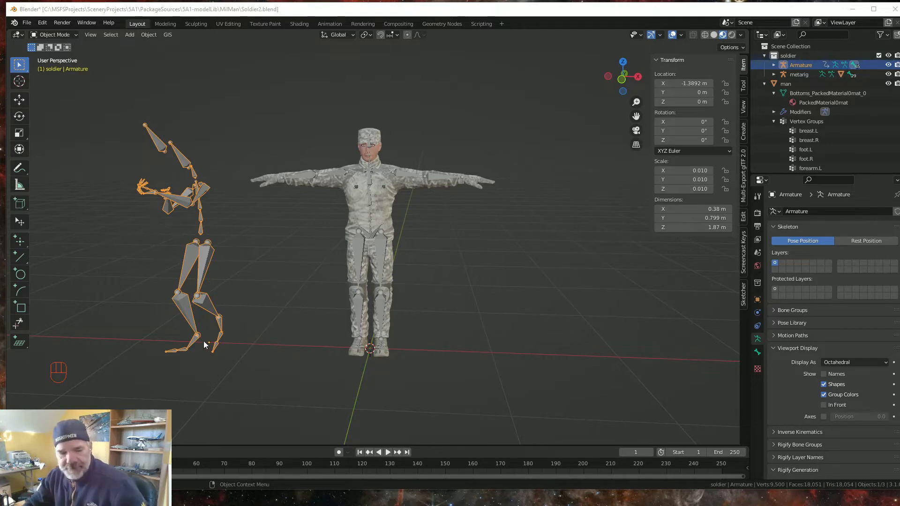
Step: Add the metarig to the armature selection as the active object and put both rigs in Pose Mode
middle_click_drag(217, 352, 277, 358)
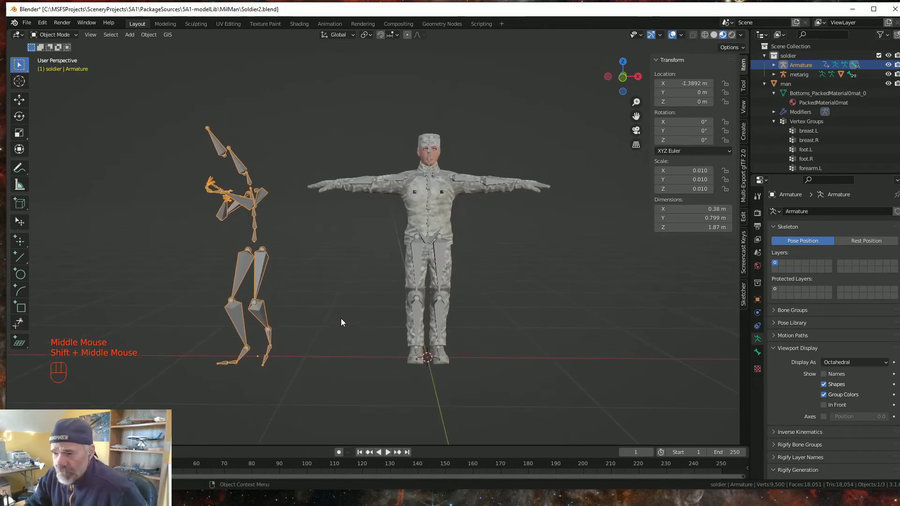
left_click(441, 256, "shift")
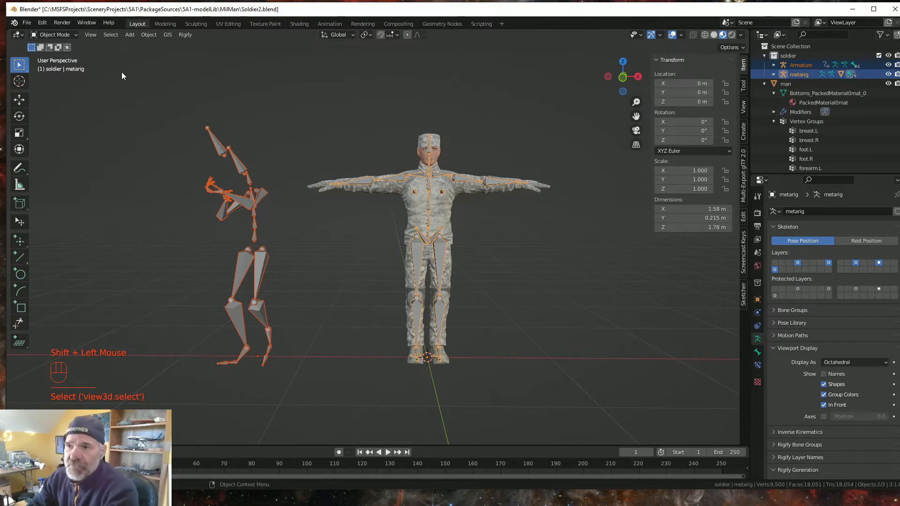
left_click(75, 34)
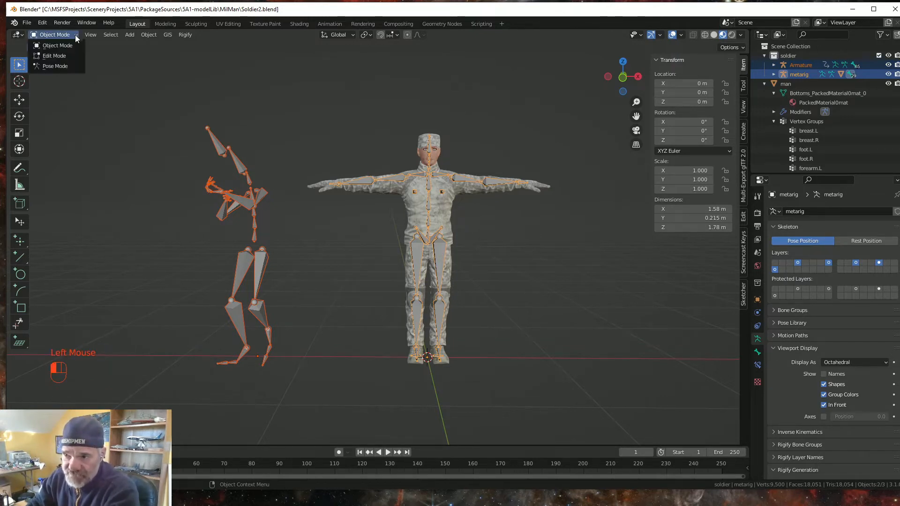
left_click(58, 67)
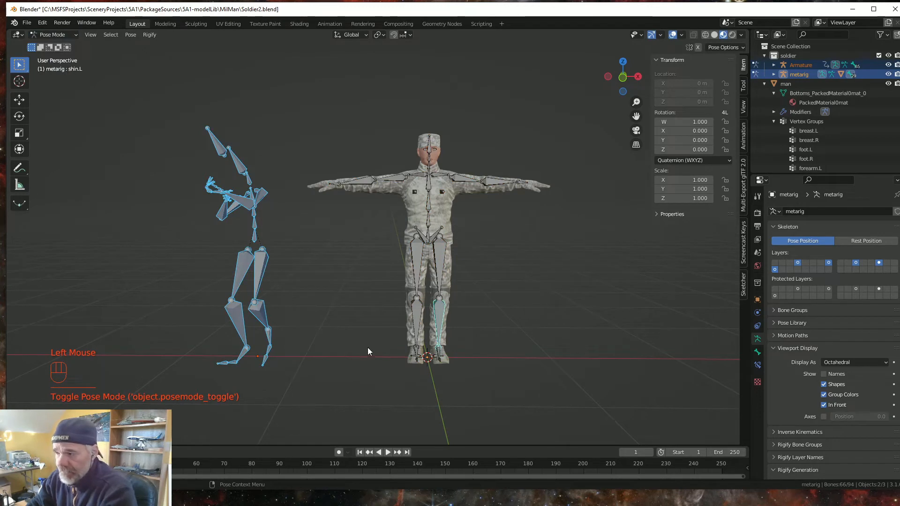
Step: Link the metarig's base spine bone to the imported armature's Hips bone with Simple Retarget's retarget root
left_click(261, 269)
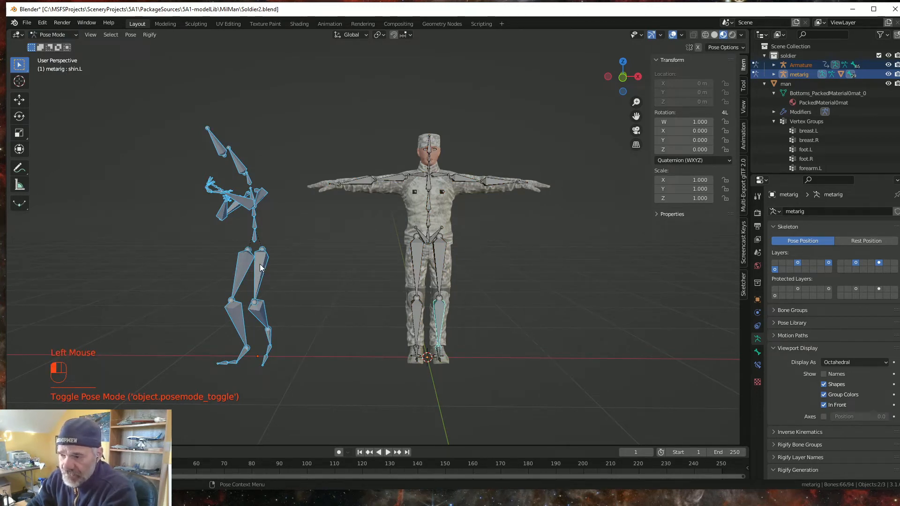
left_click(254, 237)
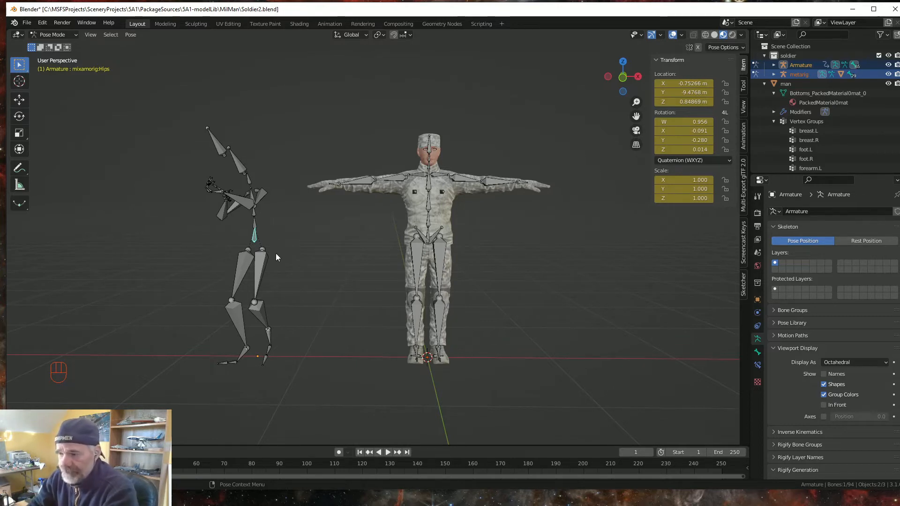
middle_click_drag(368, 233, 350, 238, "shift")
scroll(354, 249, "up", 2)
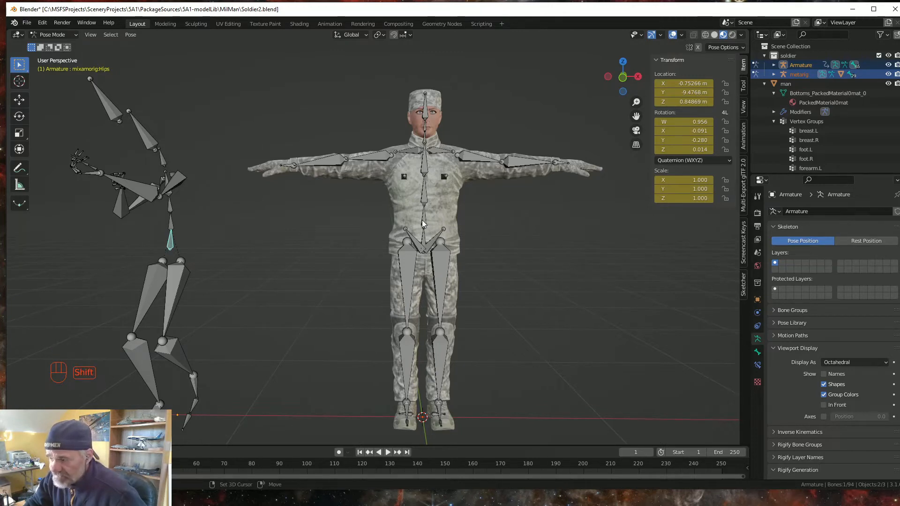
left_click(424, 240, "shift")
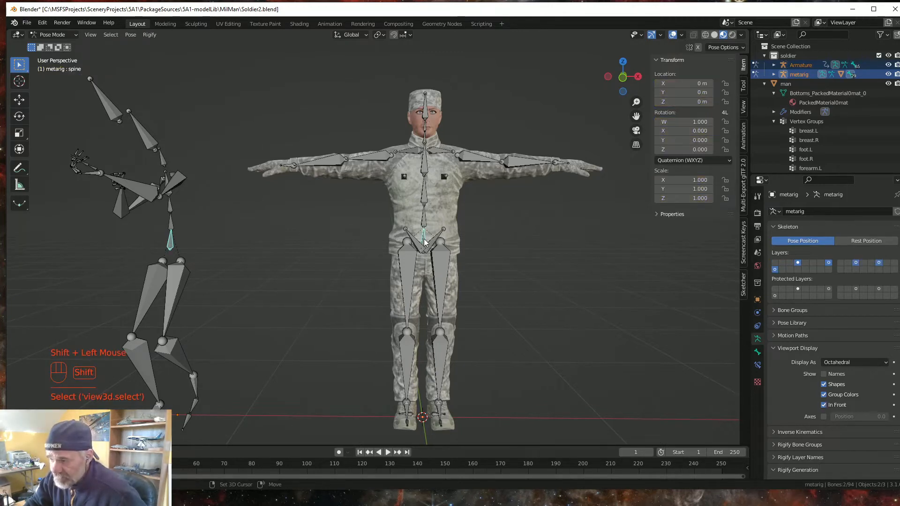
mouse_move(485, 275)
middle_mouse_down()
mouse_move(439, 277)
mouse_move(482, 287)
middle_mouse_up()
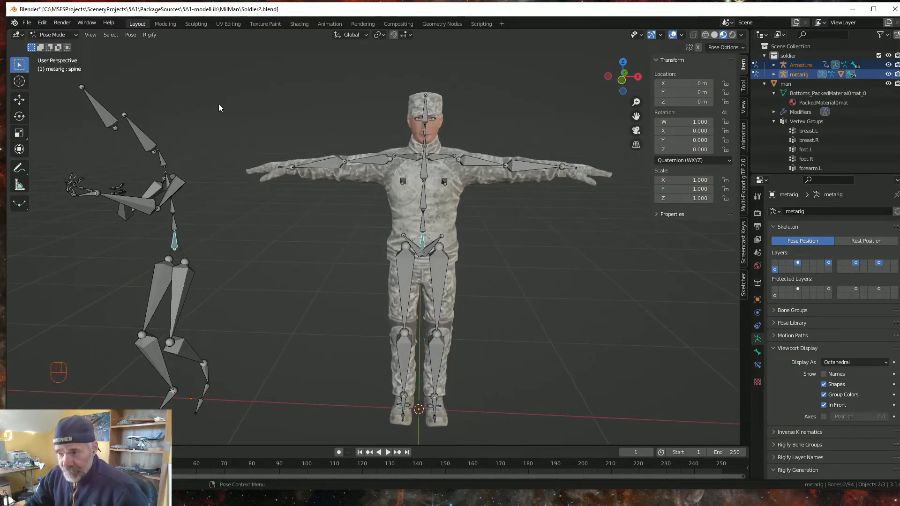
left_click(131, 36)
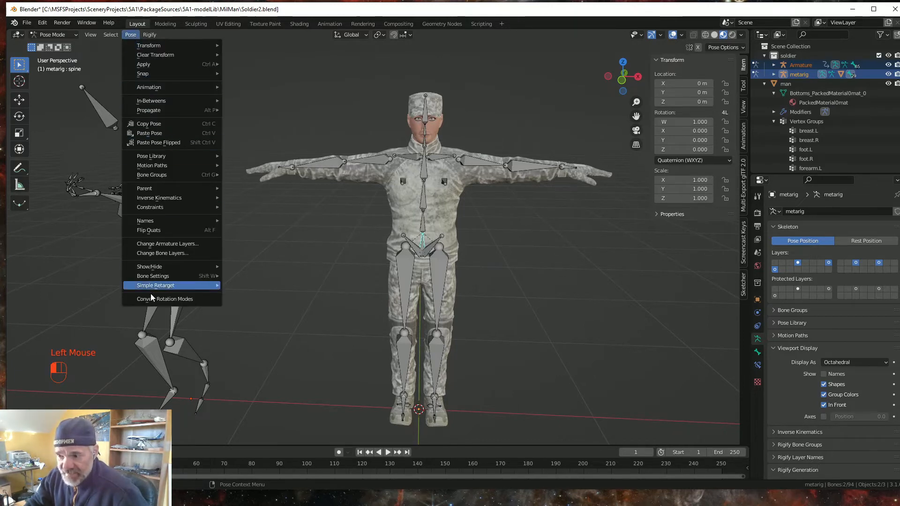
mouse_move(149, 286)
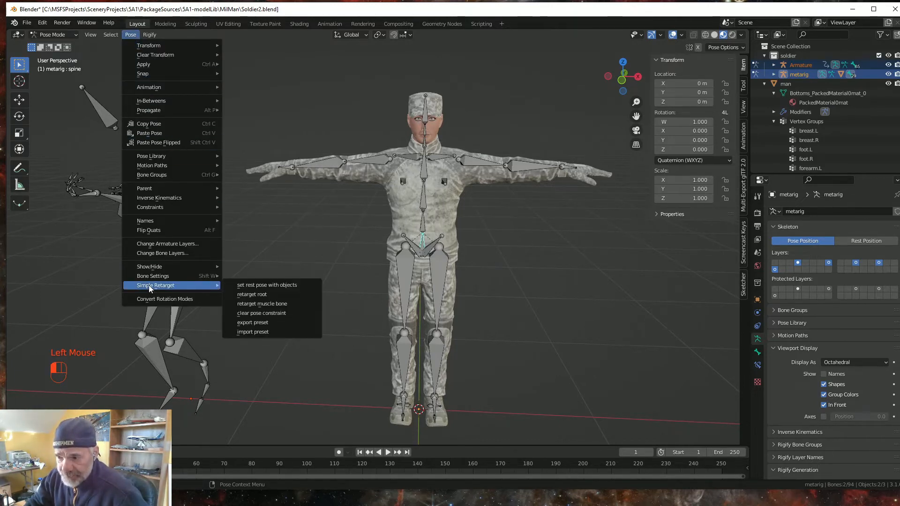
left_click(258, 295)
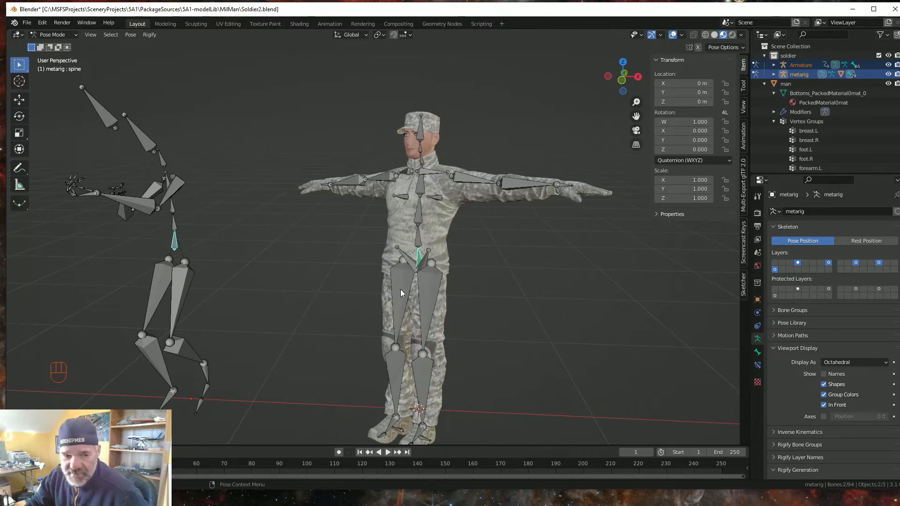
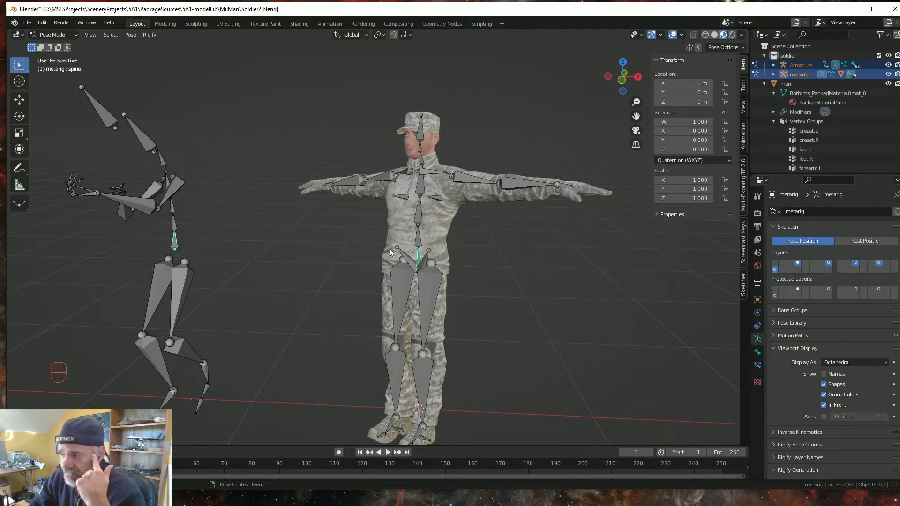
Step: Link the metarig's spine.001 bone to the imported armature's mixamorig:Spine bone with retarget muscle bone
middle_click_drag(250, 295, 244, 298)
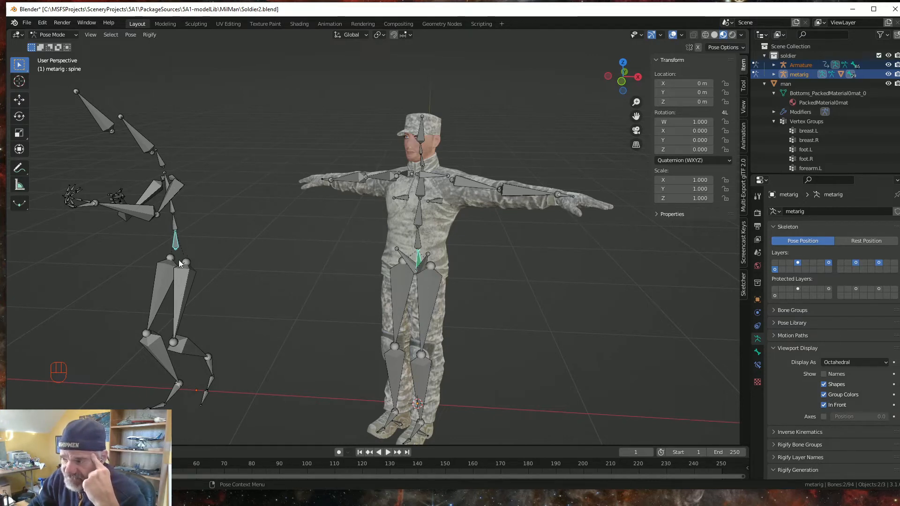
middle_click_drag(177, 200, 203, 234)
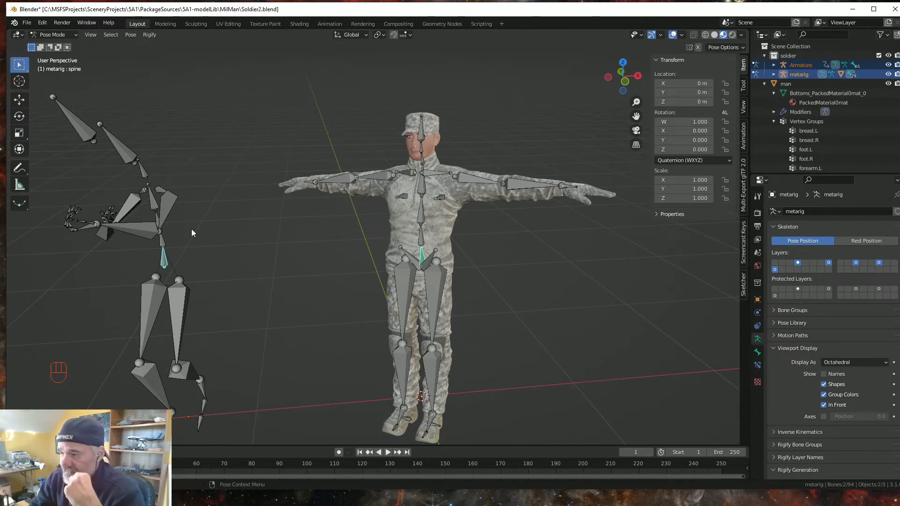
left_click(165, 243)
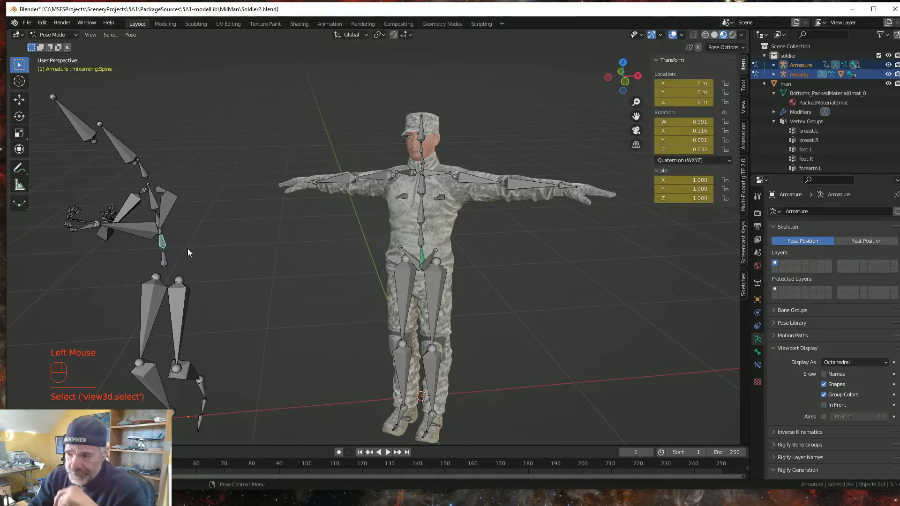
left_click(421, 242, "shift")
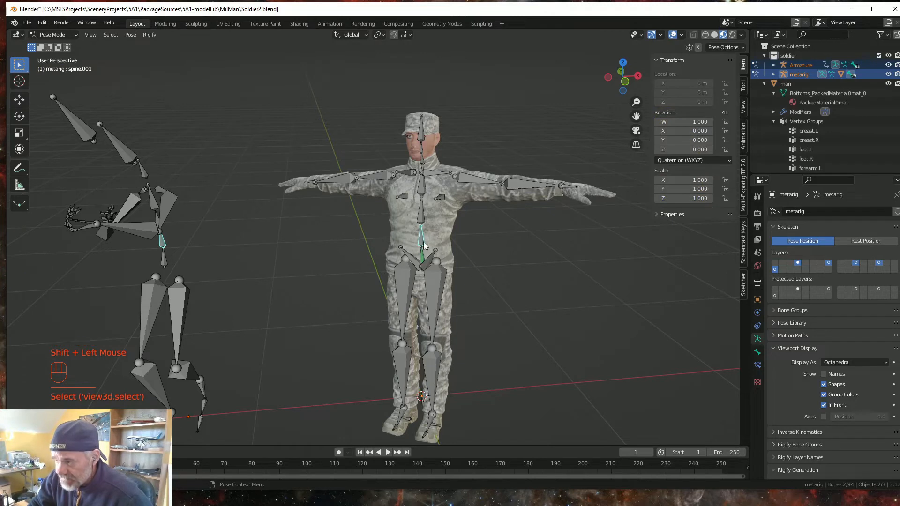
left_click(130, 34)
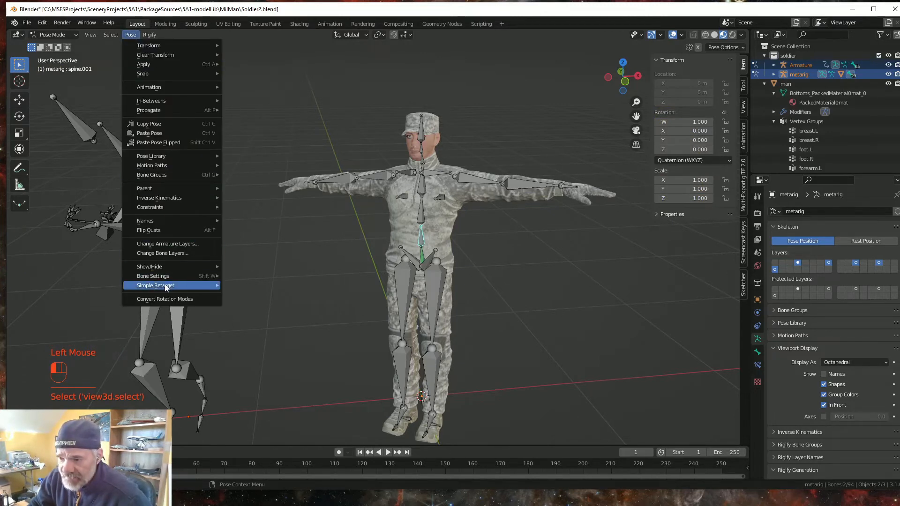
mouse_move(164, 286)
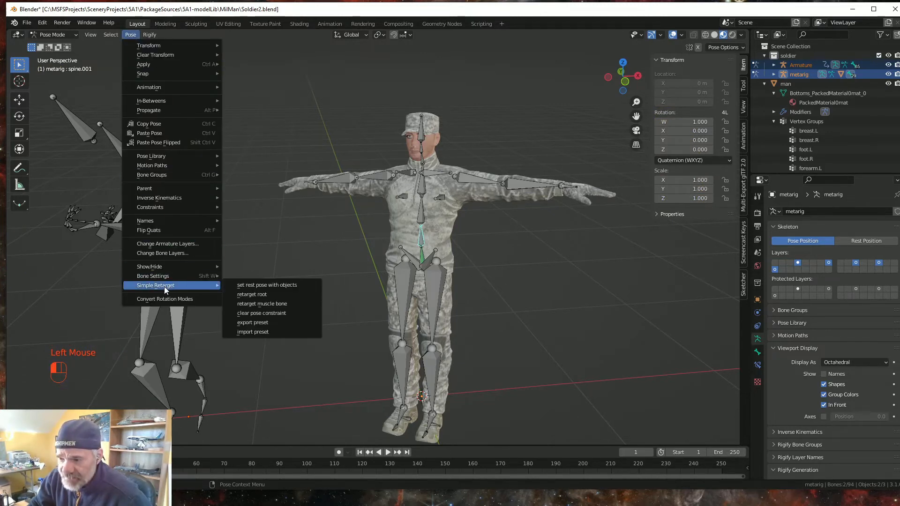
left_click(263, 304)
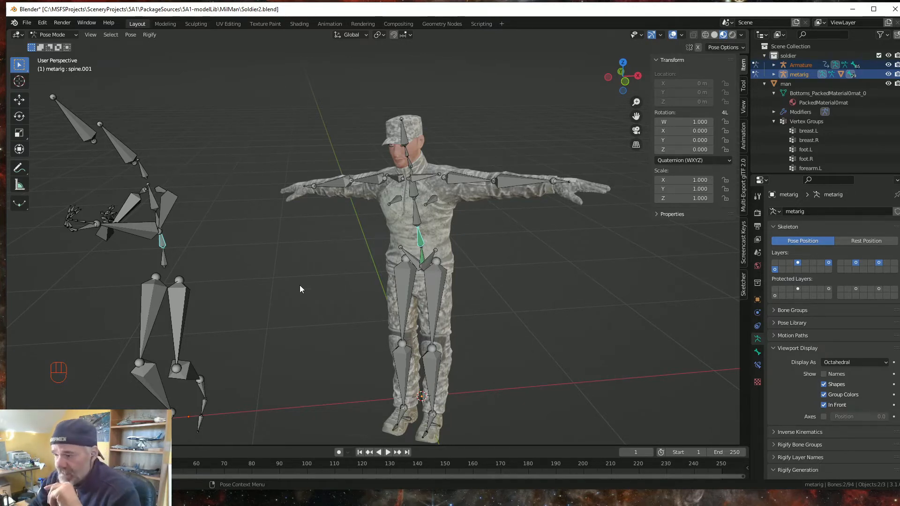
Step: Link the metarig's spine.002 bone to the imported armature's mixamorig:Spine1 bone with retarget muscle bone
left_click(204, 270)
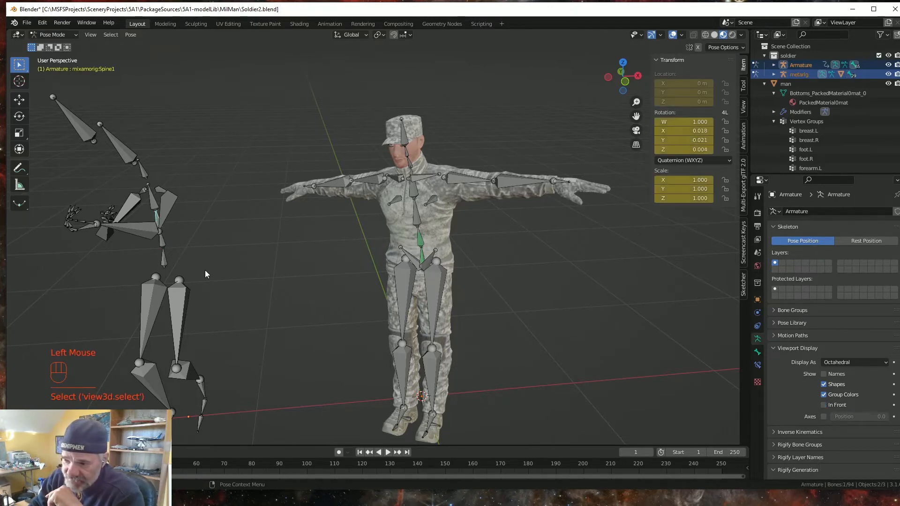
middle_click_drag(207, 269, 187, 266)
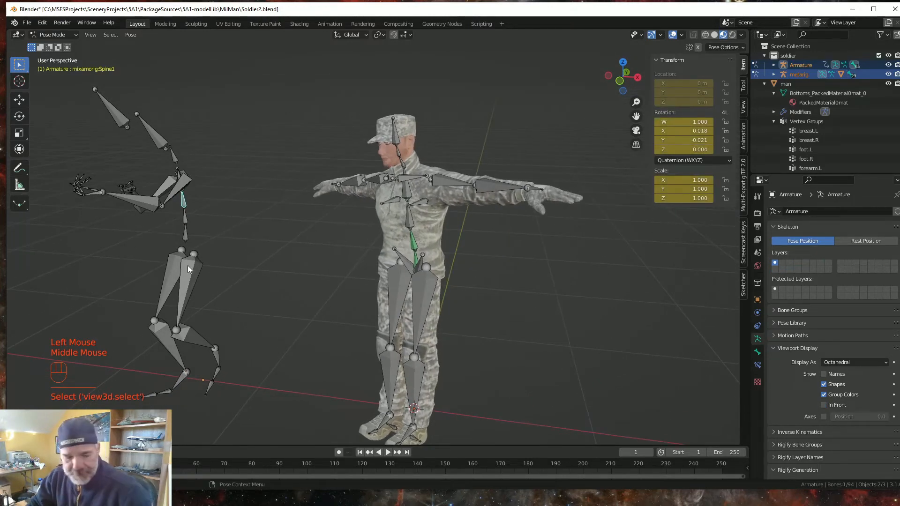
left_click(409, 224, "shift")
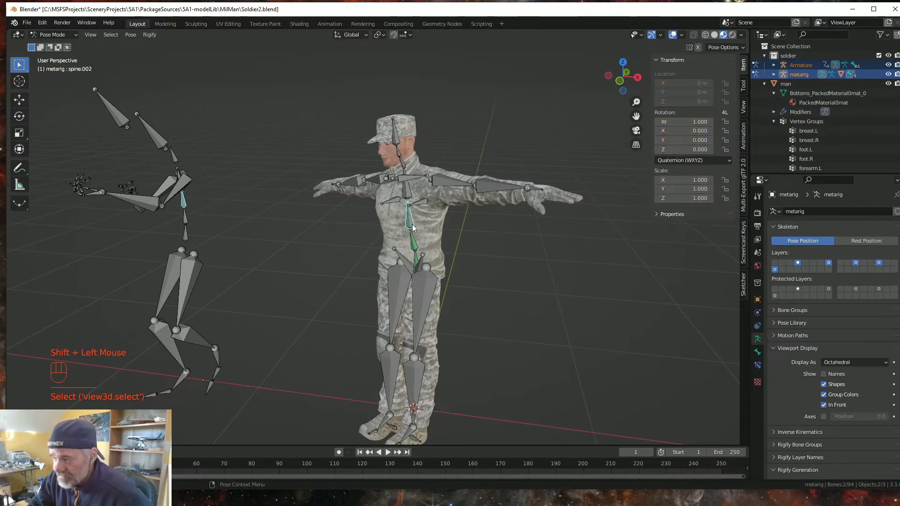
left_click(130, 34)
mouse_move(162, 286)
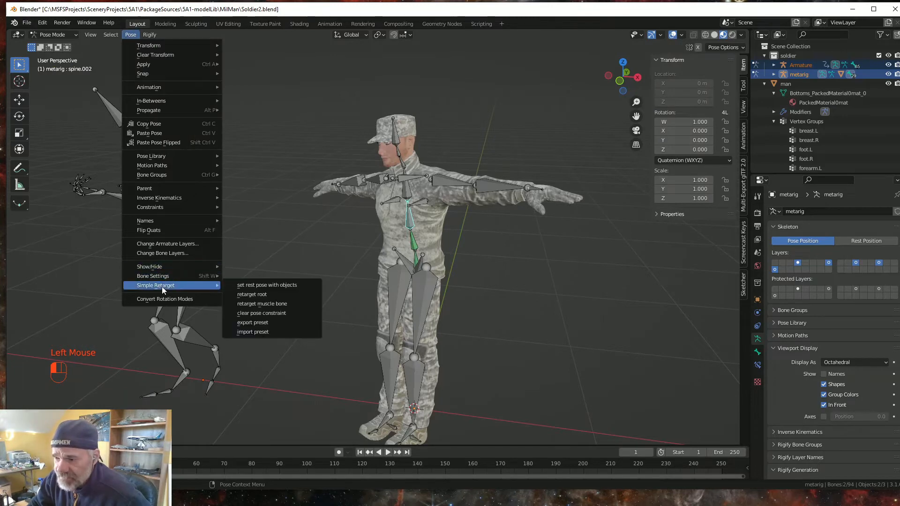
left_click(271, 305)
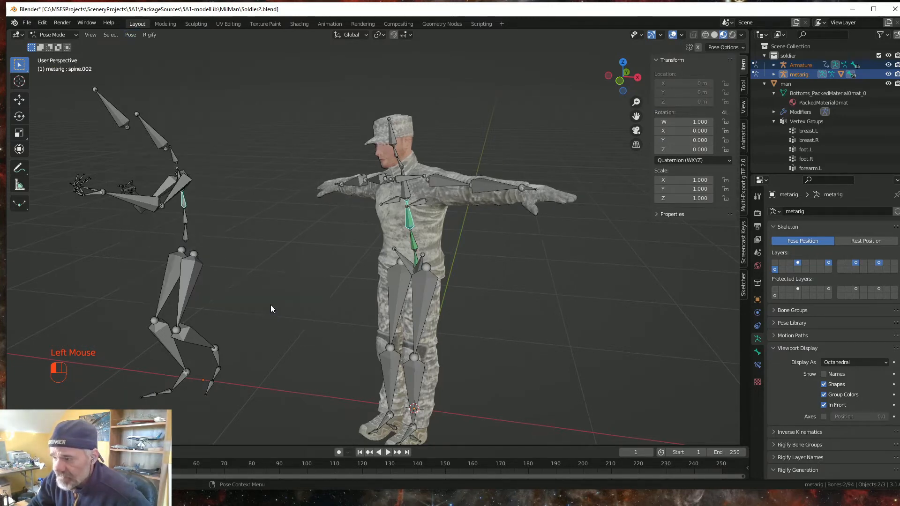
Step: Link the metarig's spine.003 bone to the imported armature's mixamorig:Spine2 bone with retarget muscle bone
middle_click_drag(202, 221, 235, 231)
left_click(152, 215)
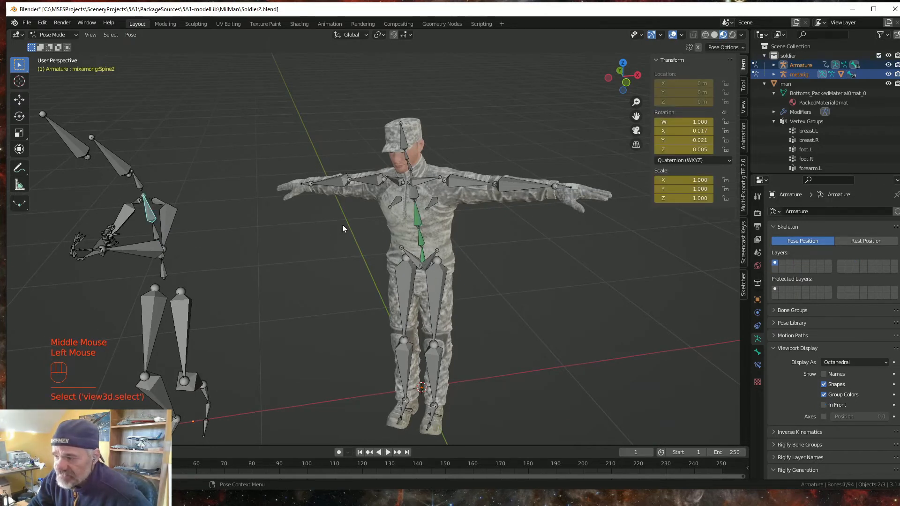
left_click(412, 198, "shift")
left_click(130, 34)
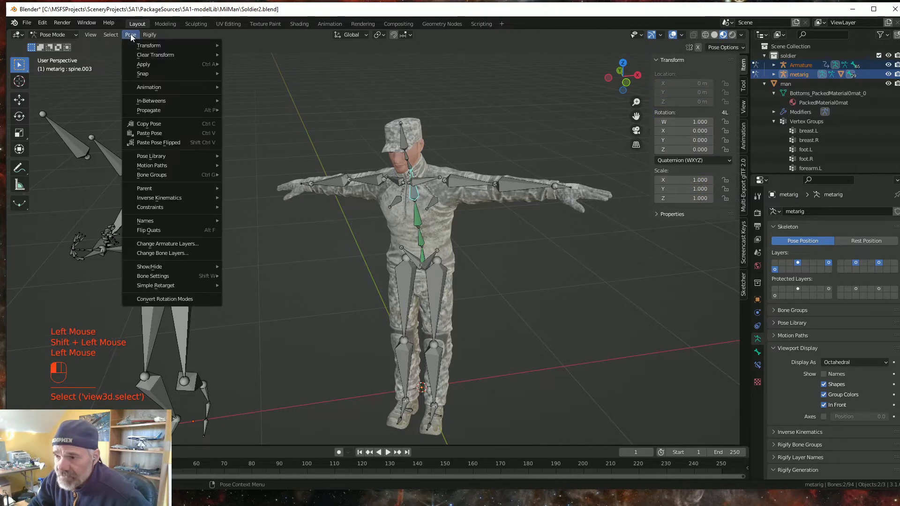
mouse_move(157, 286)
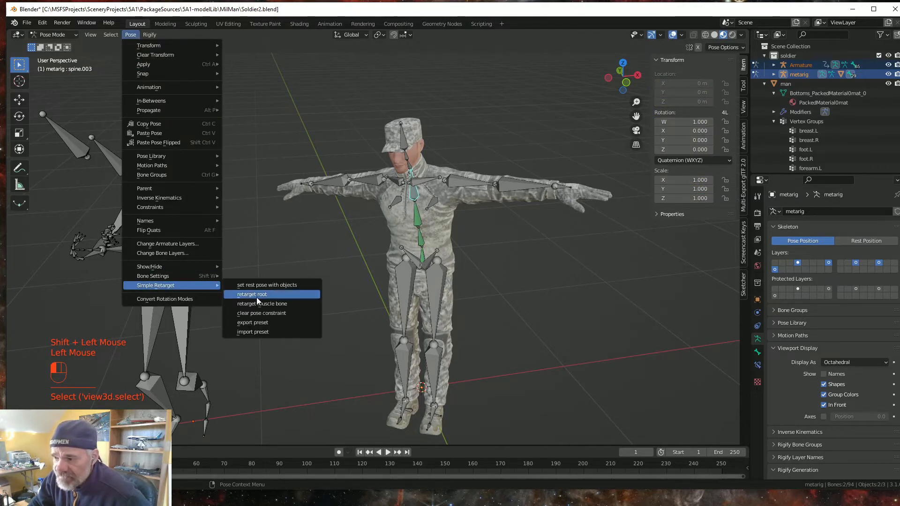
left_click(266, 305)
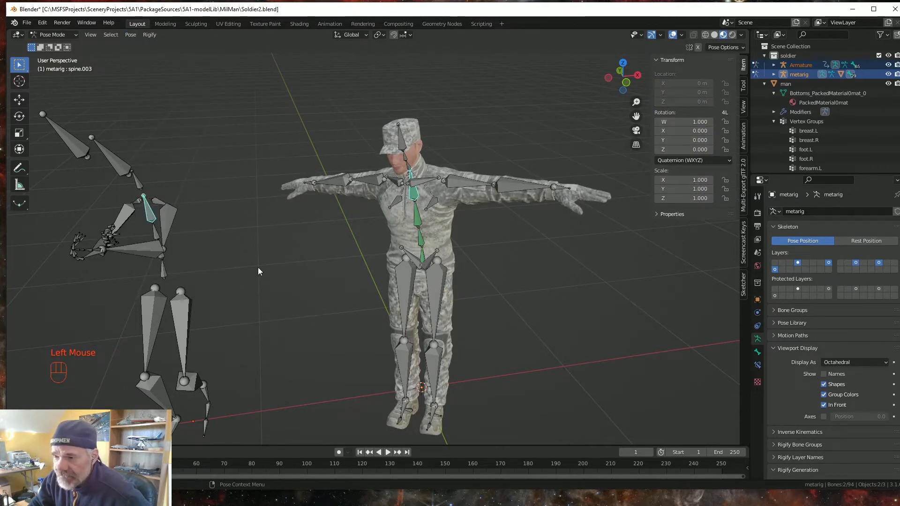
Step: Link the metarig's lower neck bone, spine.004, to the imported armature's mixamorig:Neck bone with retarget muscle bone
left_click(138, 183)
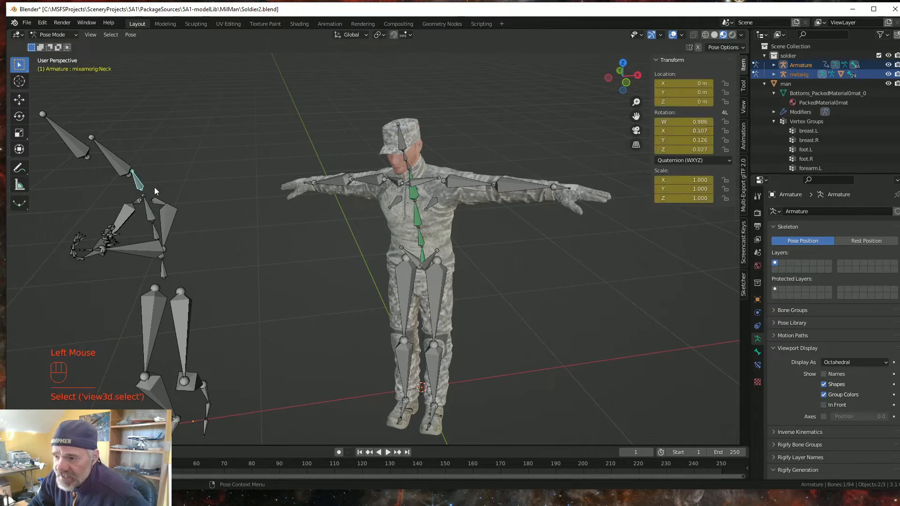
left_click(411, 170, "shift")
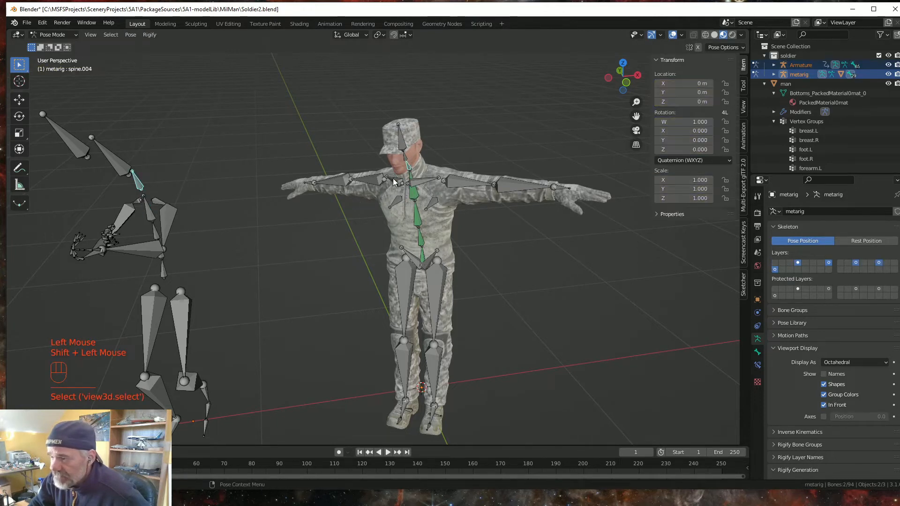
left_click(130, 35)
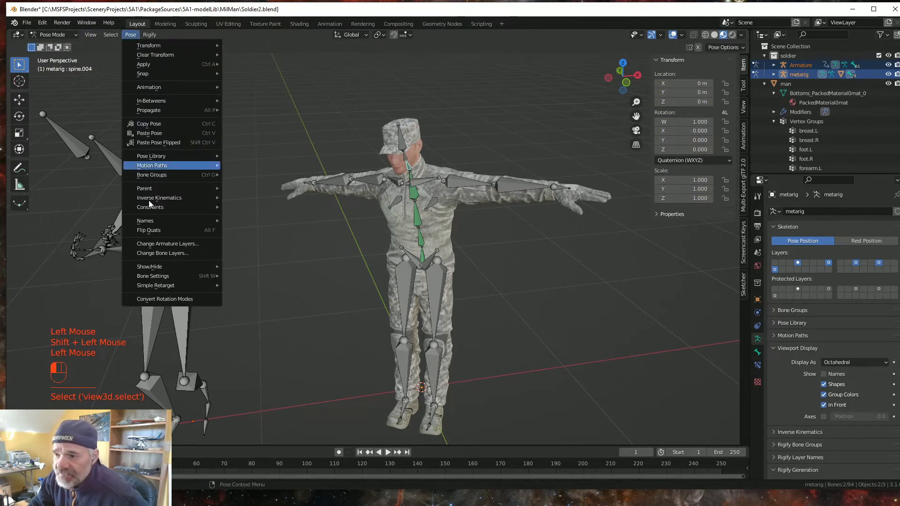
mouse_move(159, 286)
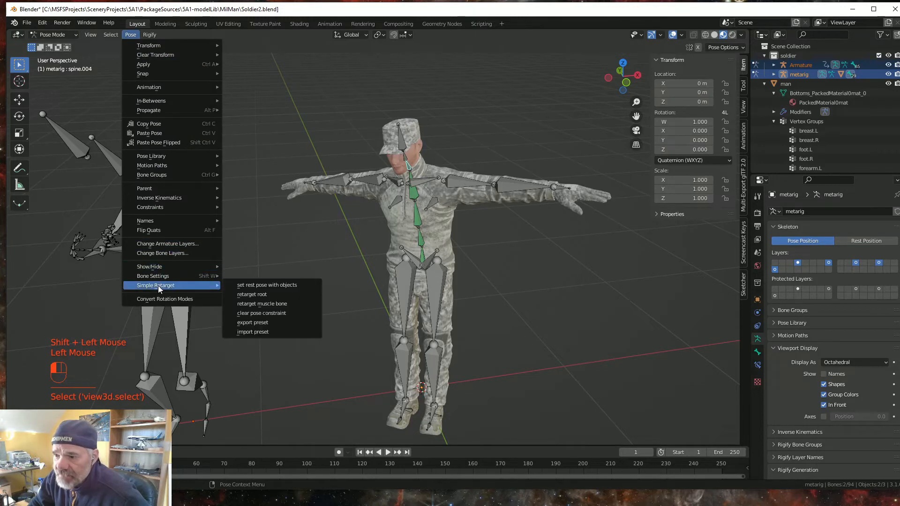
left_click(264, 305)
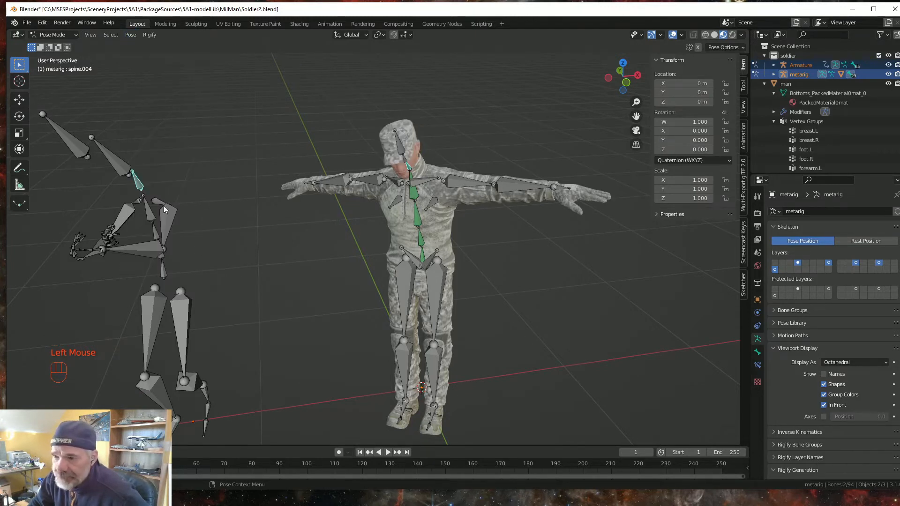
Step: Select the imported armature's mixamorig:Head bone as the source for retargeting
left_click(120, 164)
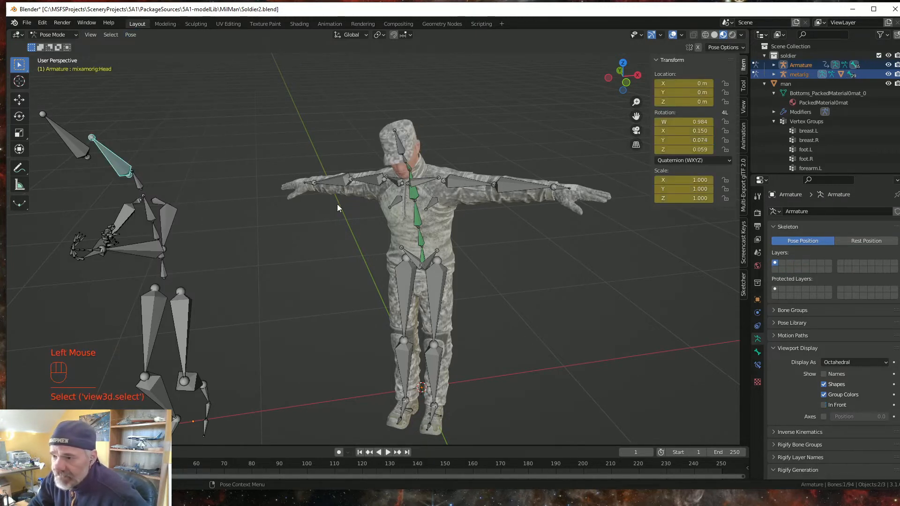
Step: Retarget the metarig's spine.005 bone to the selected mixamorig:Head bone as a muscle bone with Simple Retarget
left_click(405, 160, "shift")
left_click(125, 35)
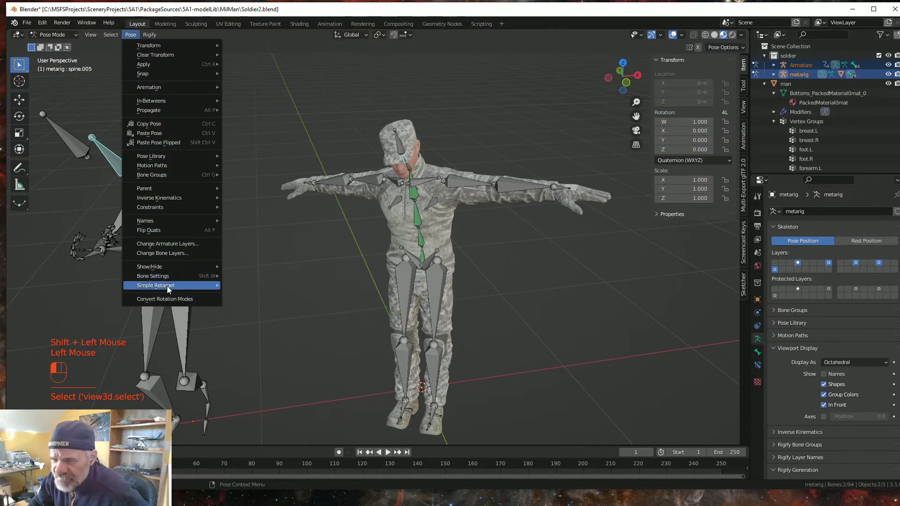
mouse_move(167, 286)
left_click(276, 305)
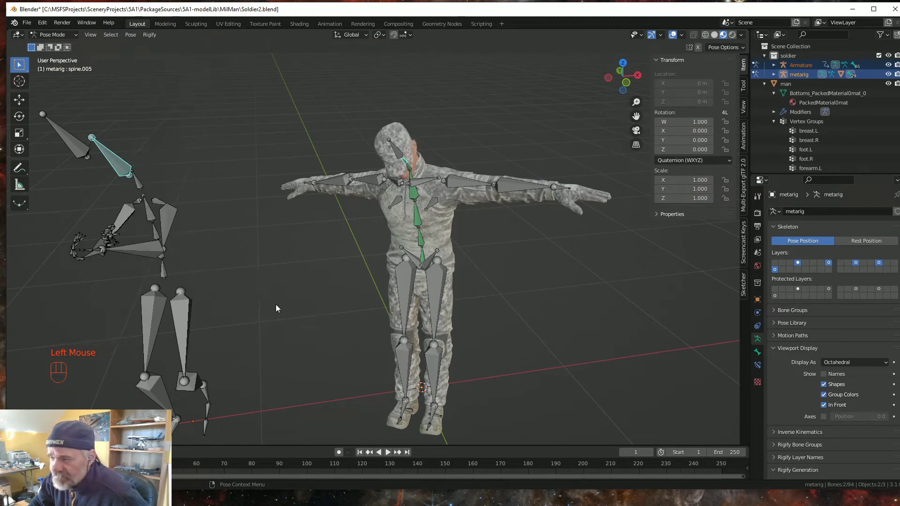
Step: Retarget the metarig's spine.006 head bone to the source armature's mixamorig:HeadTop_End bone as a muscle bone
left_click(79, 147)
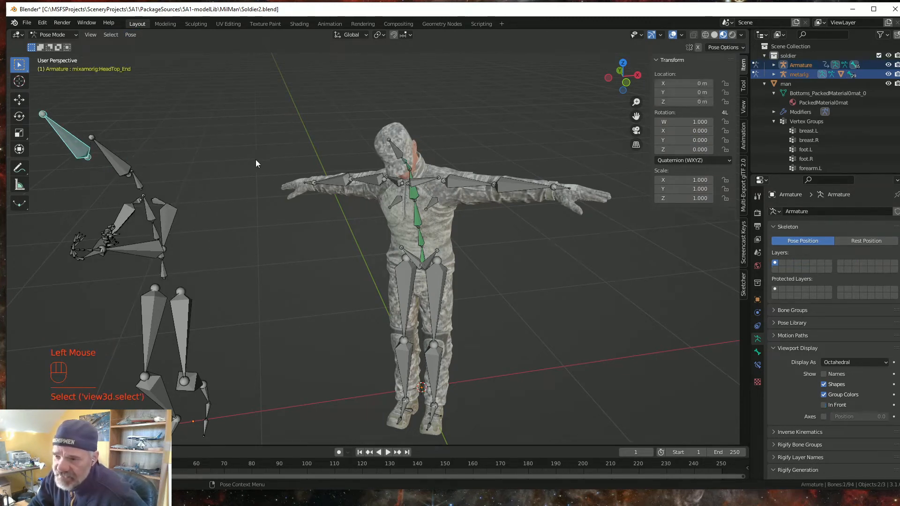
left_click(398, 151, "shift")
left_click(131, 35)
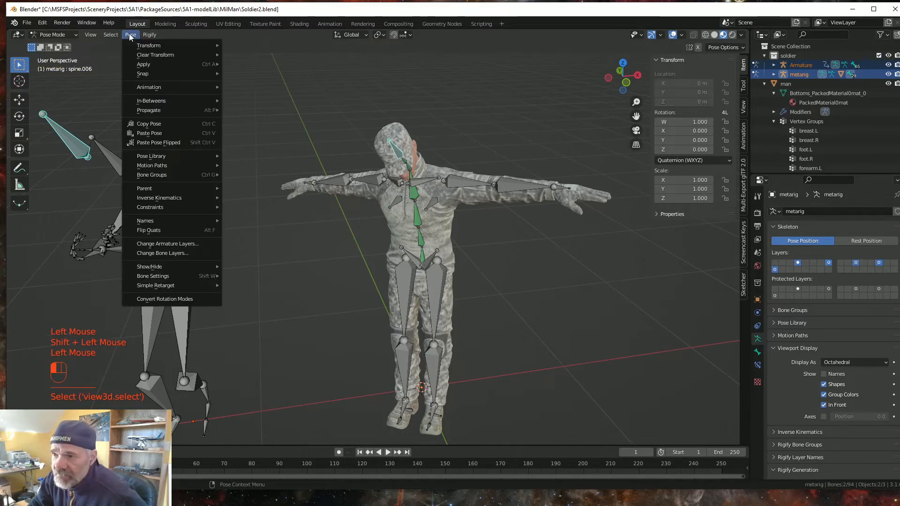
mouse_move(164, 287)
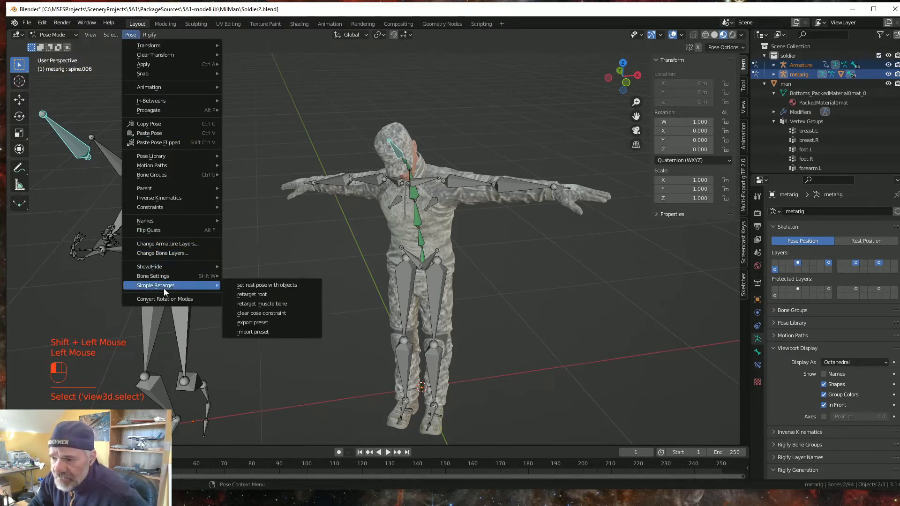
left_click(265, 304)
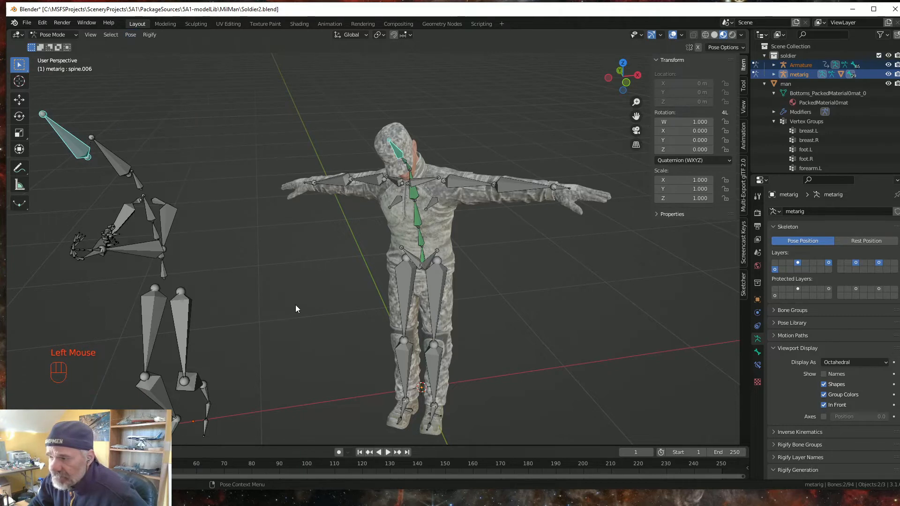
Step: Retarget the metarig's shoulder.L bone to the source armature's mixamorig:LeftShoulder bone as a muscle bone
middle_click_drag(333, 286, 314, 277)
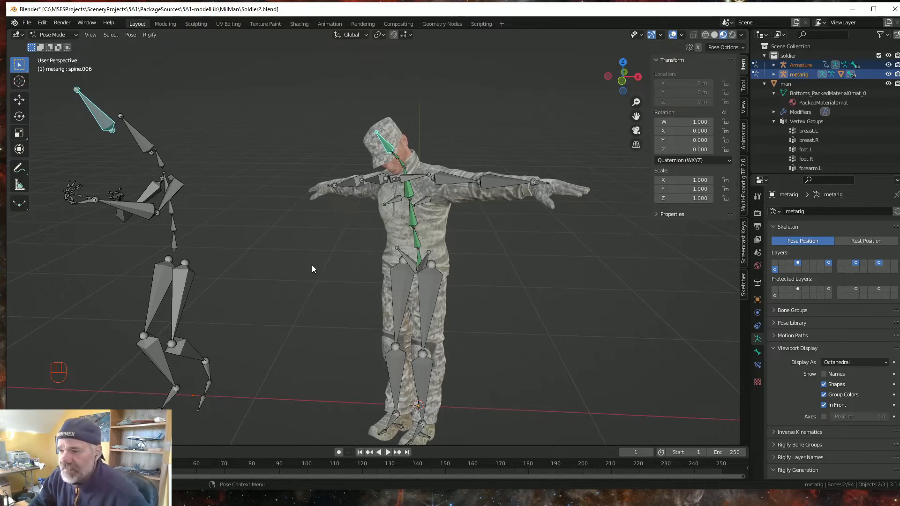
middle_click_drag(312, 267, 396, 180)
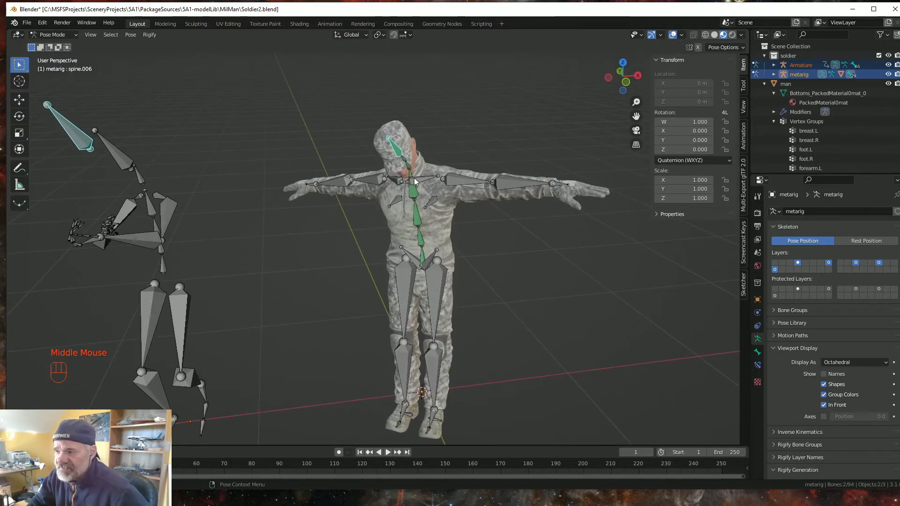
middle_click_drag(367, 285, 345, 274)
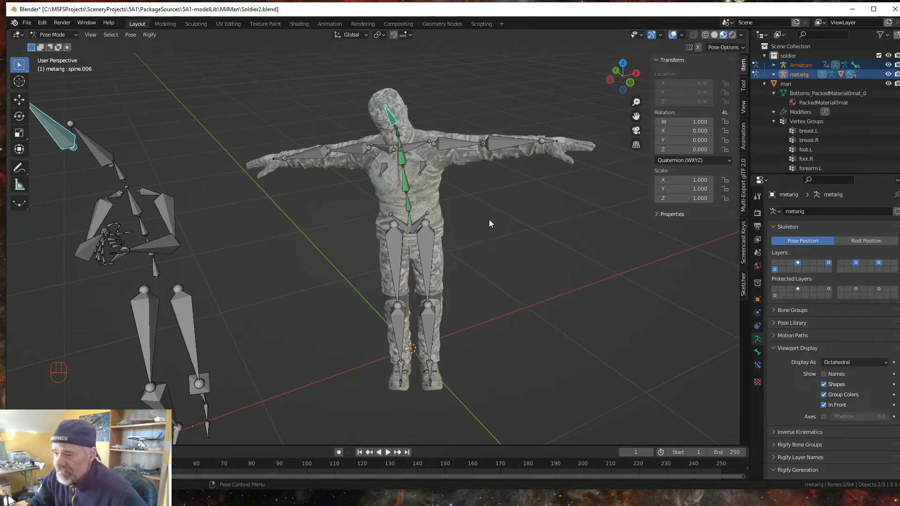
left_click(144, 191, "shift")
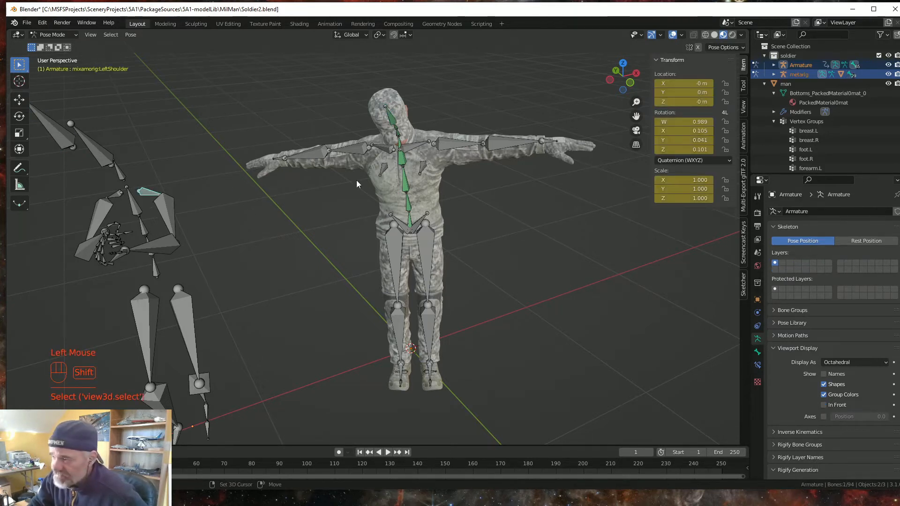
left_click(410, 149, "shift")
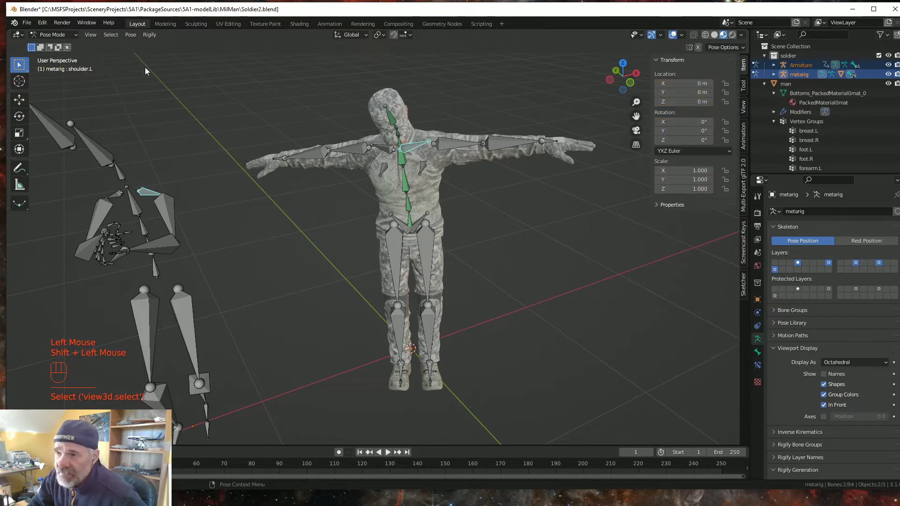
left_click(130, 35)
mouse_move(155, 287)
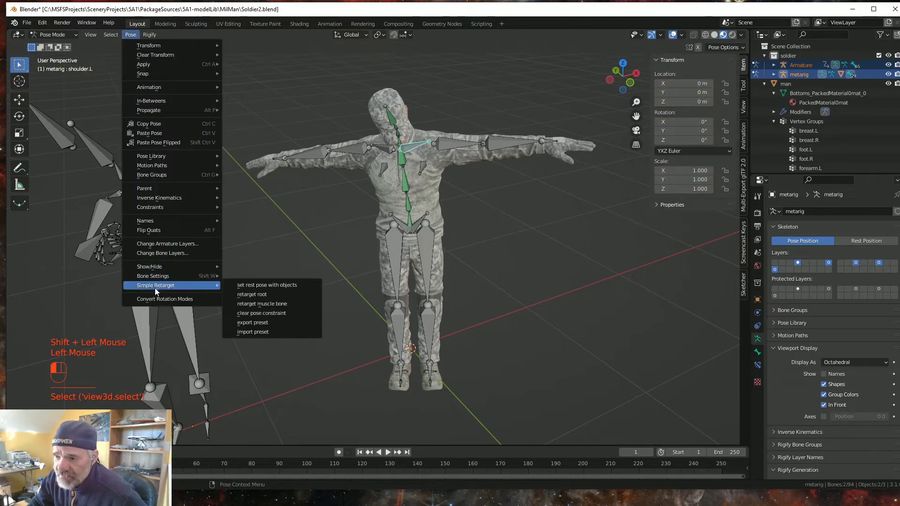
left_click(267, 304)
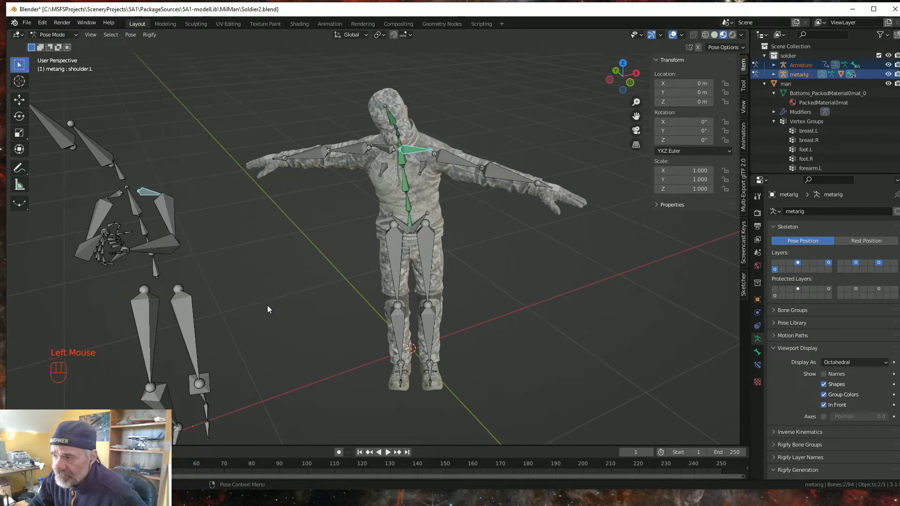
Step: Retarget the metarig's upper_arm.L bone to the source armature's left upper arm bone as a muscle bone
left_click(168, 213)
left_click(449, 155, "shift")
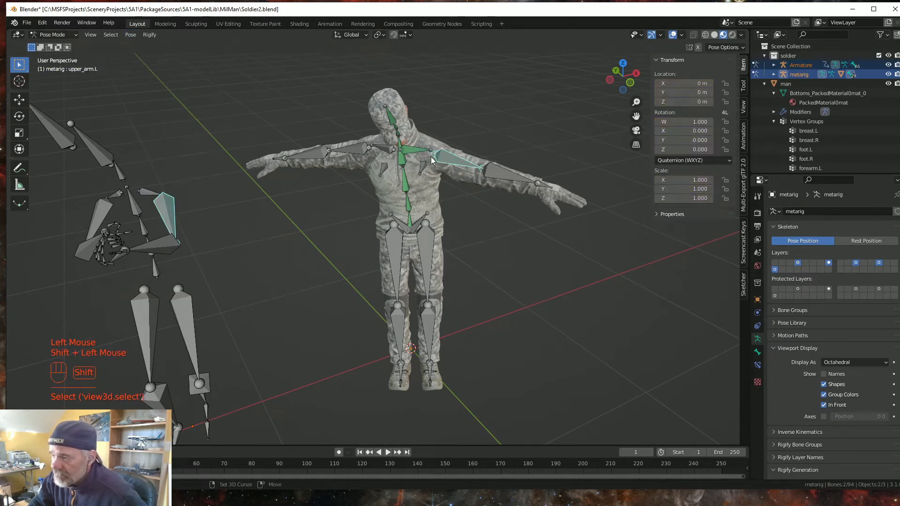
left_click(131, 35)
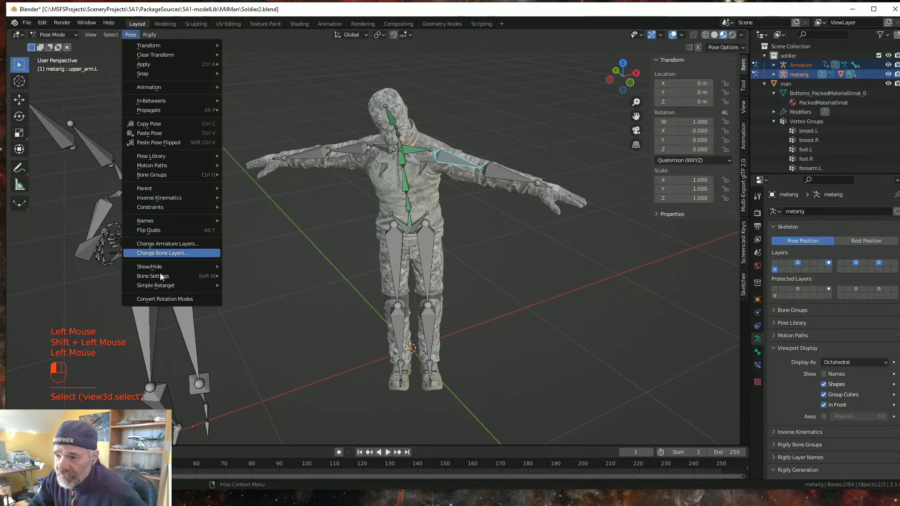
mouse_move(162, 285)
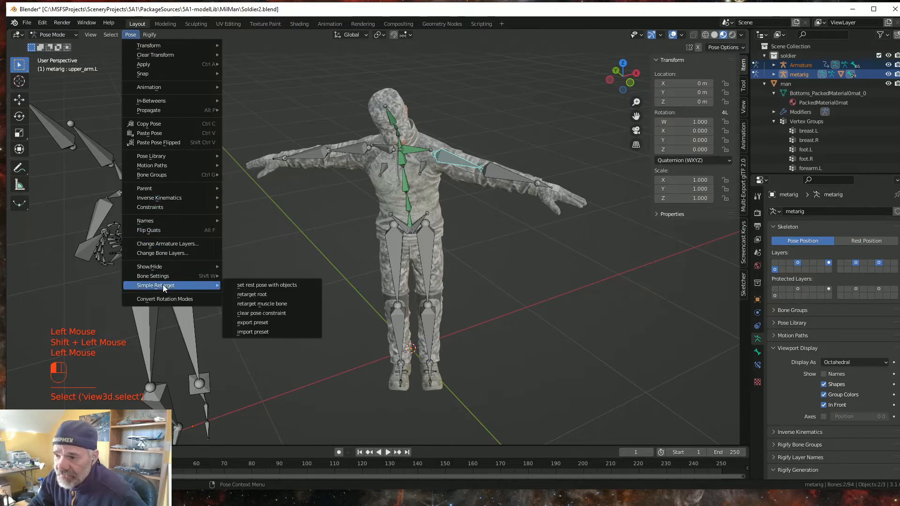
left_click(280, 304)
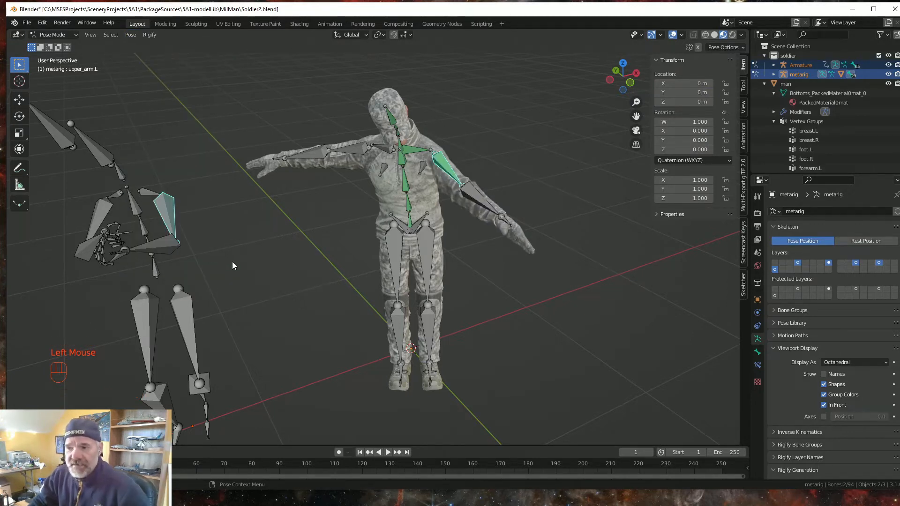
Step: Retarget the metarig's forearm.L bone to the source armature's mixamorig:LeftForeArm bone as a muscle bone
left_click(153, 249)
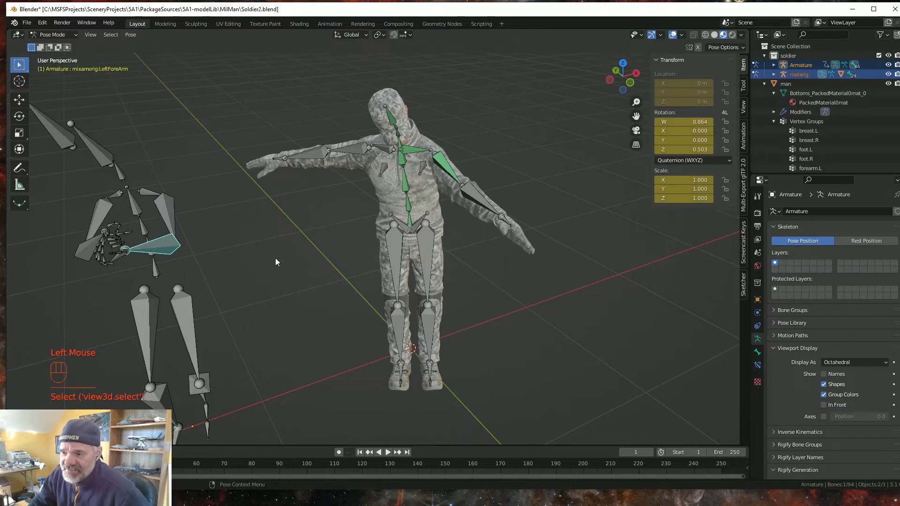
left_click(473, 195, "shift")
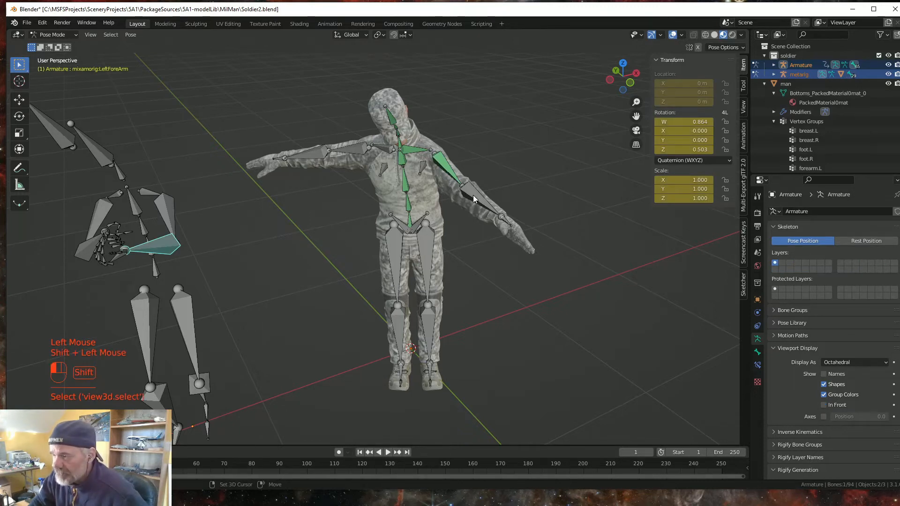
left_click(131, 35)
mouse_move(173, 287)
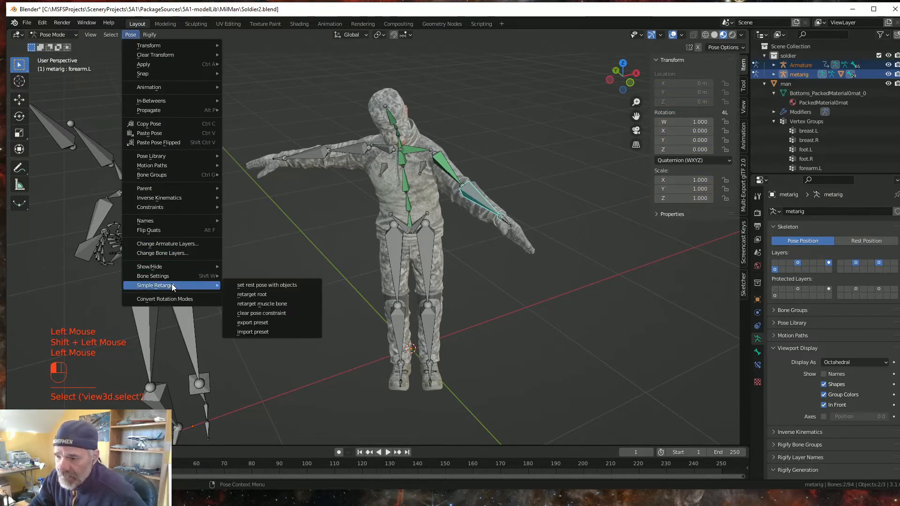
left_click(269, 303)
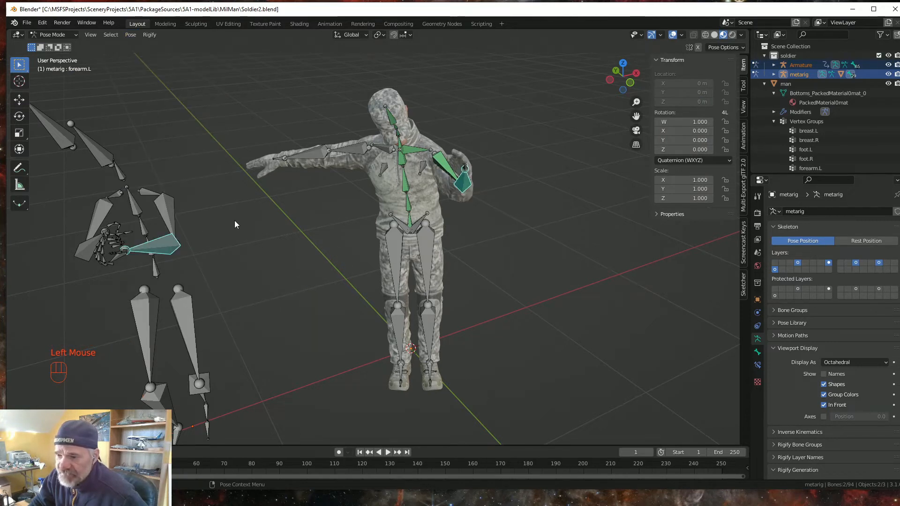
Step: Retarget the metarig's hand.L bone to the source armature's mixamorig:LeftHand bone as a muscle bone
left_click(117, 257)
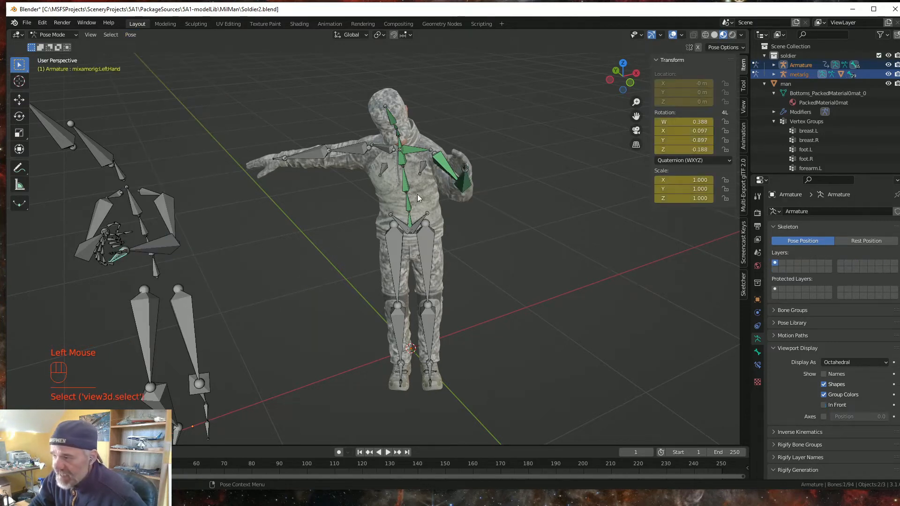
left_click(465, 167, "shift")
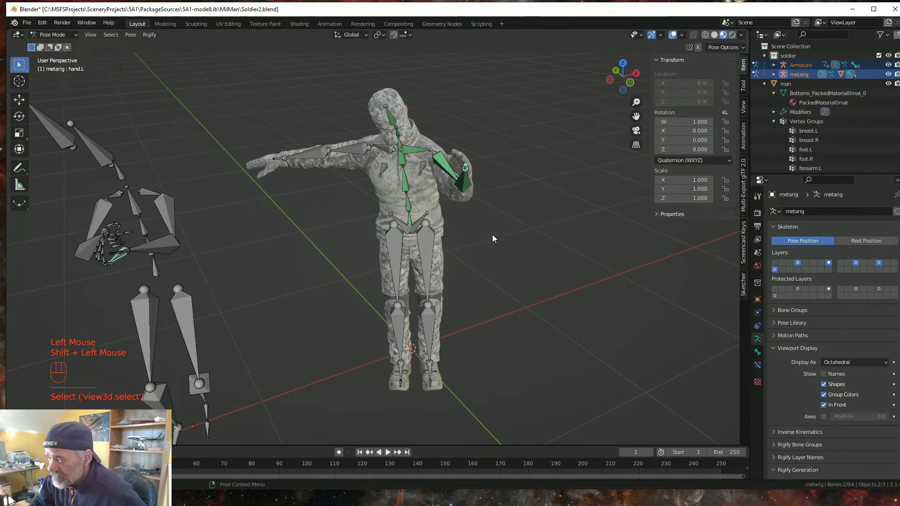
middle_click_drag(492, 234, 450, 235)
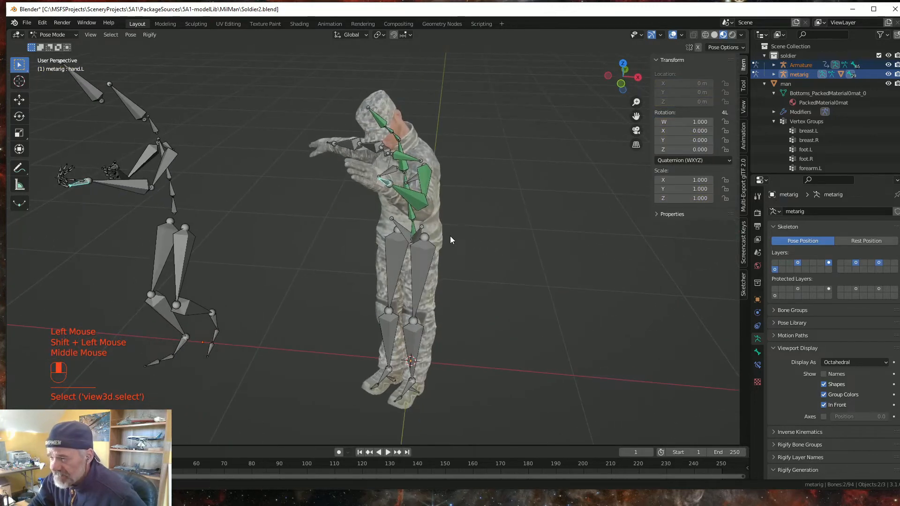
left_click(129, 35)
mouse_move(155, 286)
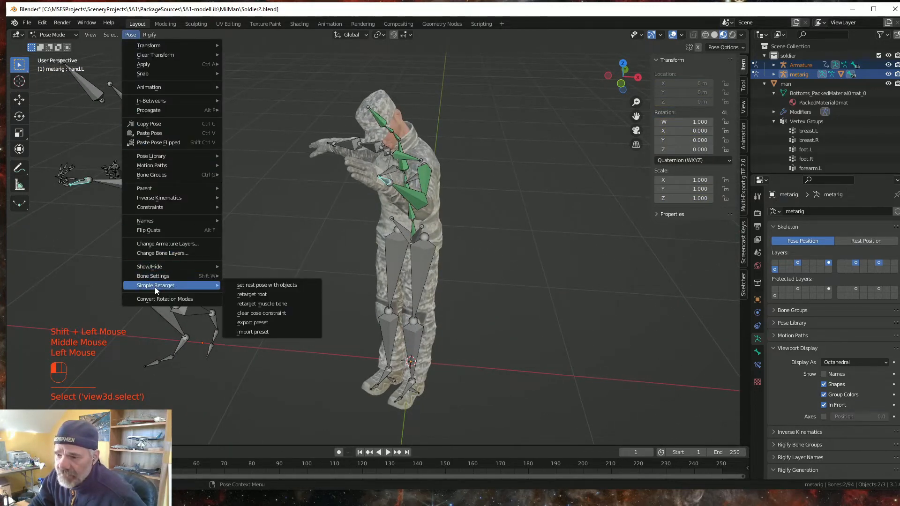
left_click(257, 306)
Step: Compare the soldier's retargeted pose with the source armature from several angles and play the animation
middle_click_drag(364, 308, 418, 230)
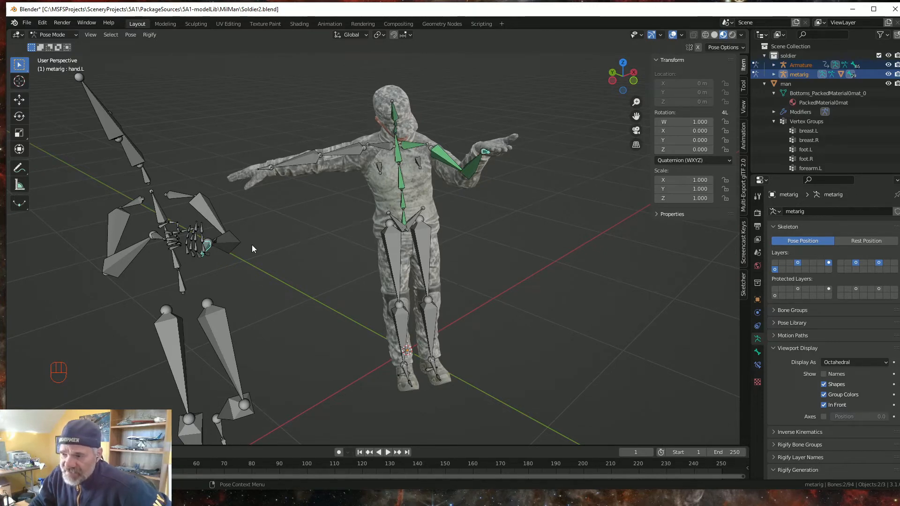
middle_click_drag(280, 269, 287, 240)
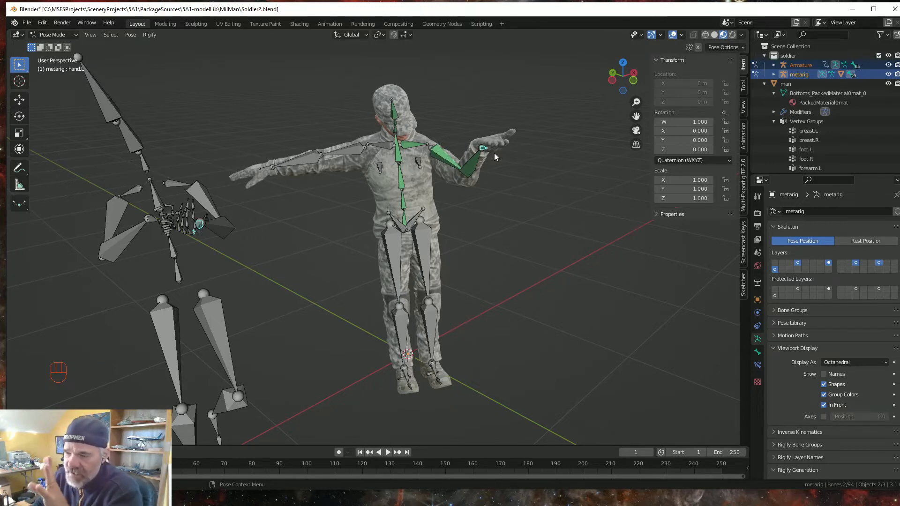
middle_click_drag(276, 298, 282, 294)
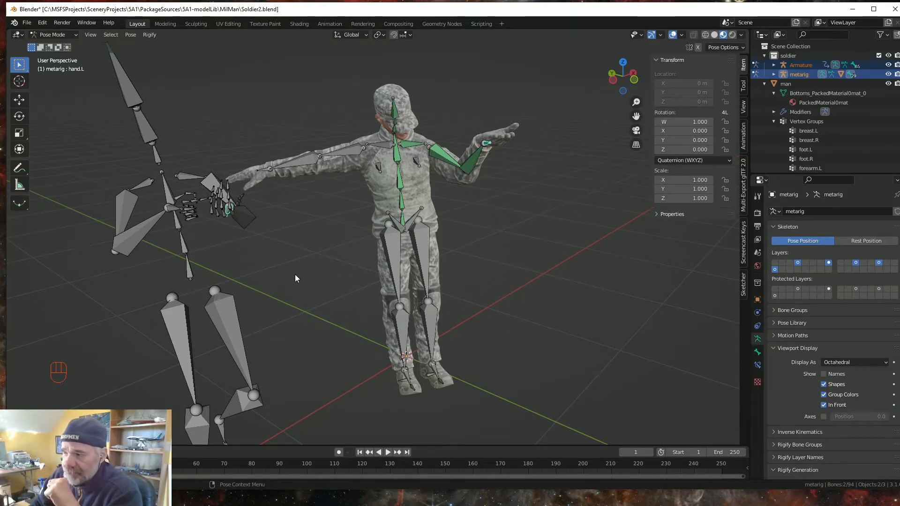
middle_click_drag(295, 279, 254, 263)
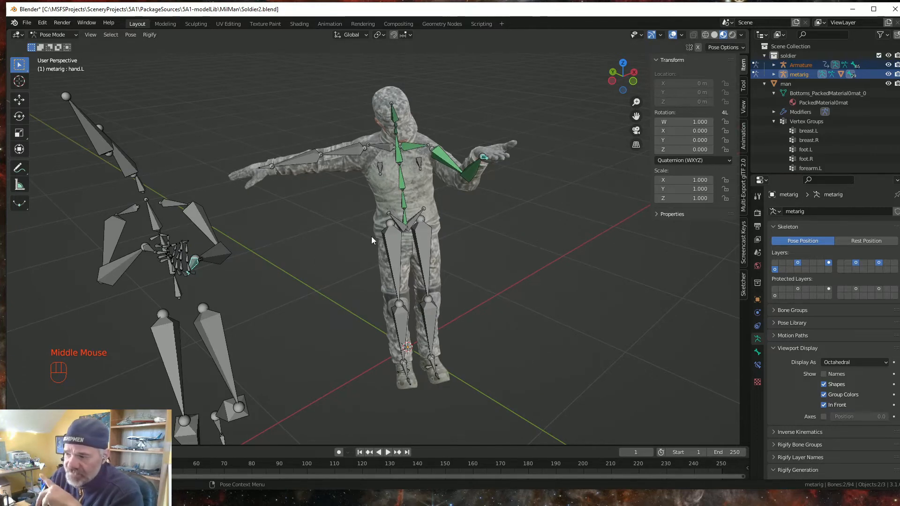
middle_click_drag(294, 279, 279, 278)
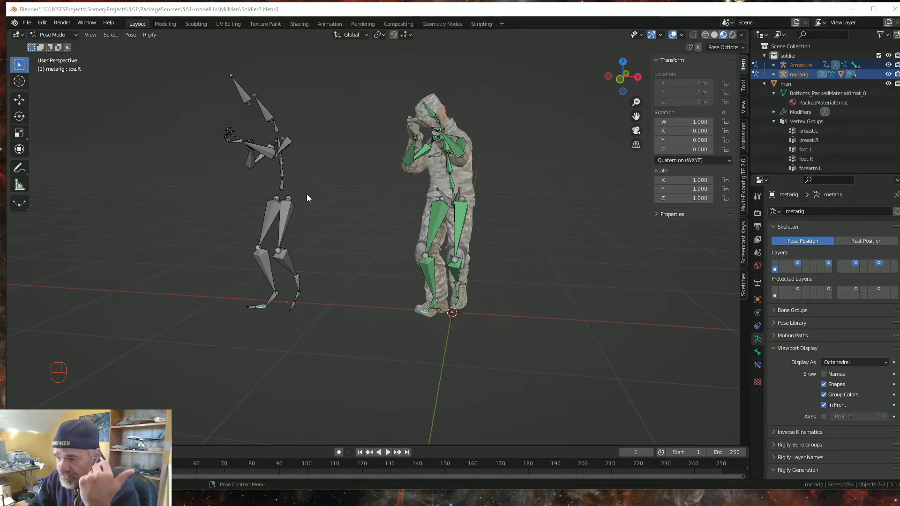
middle_click_drag(340, 387, 316, 363)
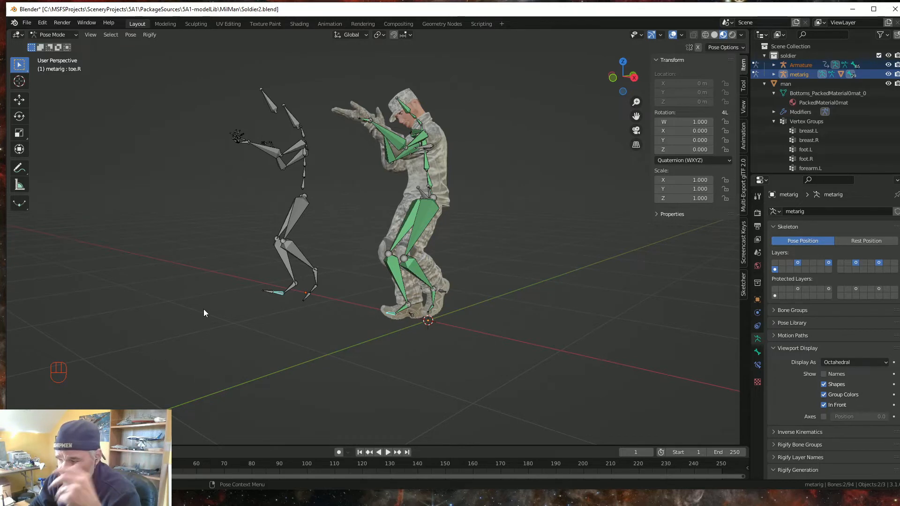
middle_click_drag(226, 306, 217, 335)
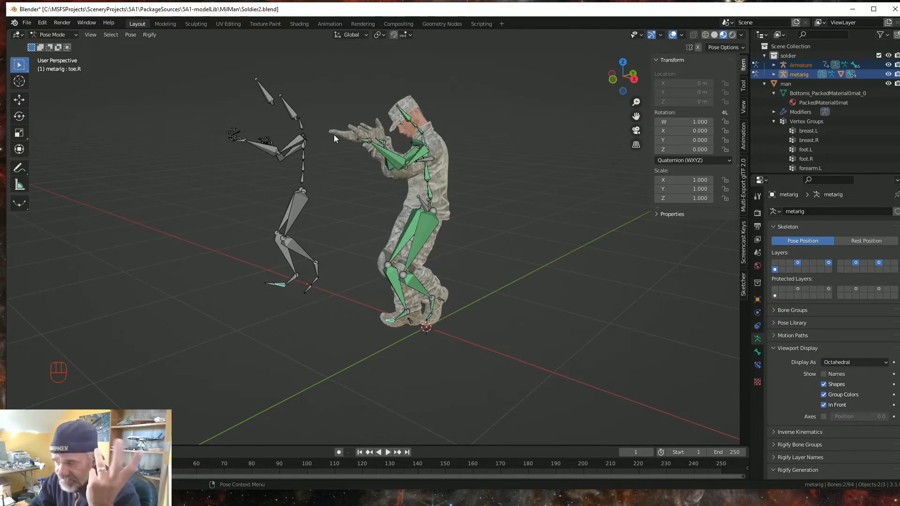
middle_click_drag(351, 184, 420, 213)
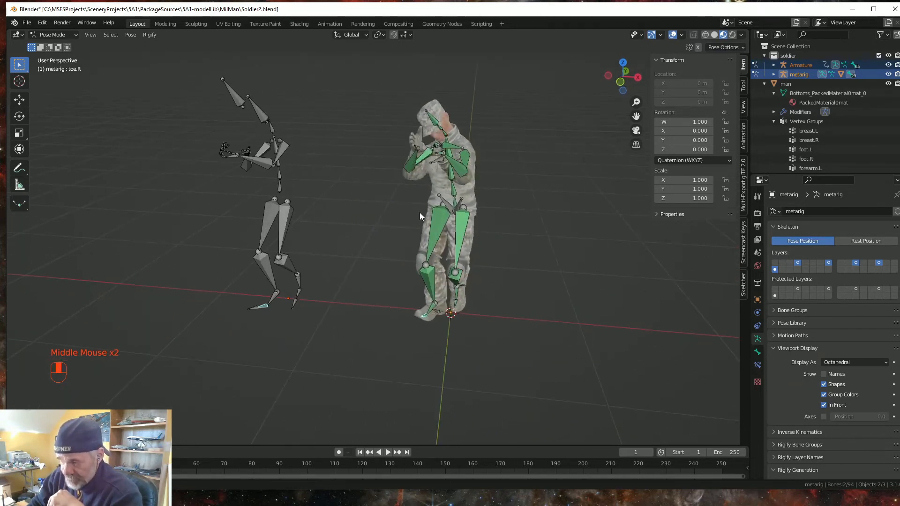
scroll(339, 287, "down", 2)
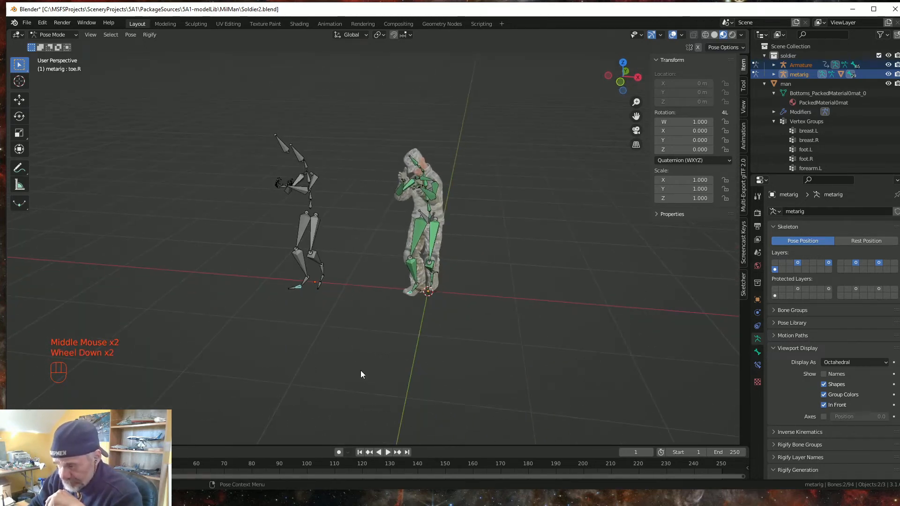
left_click(388, 452)
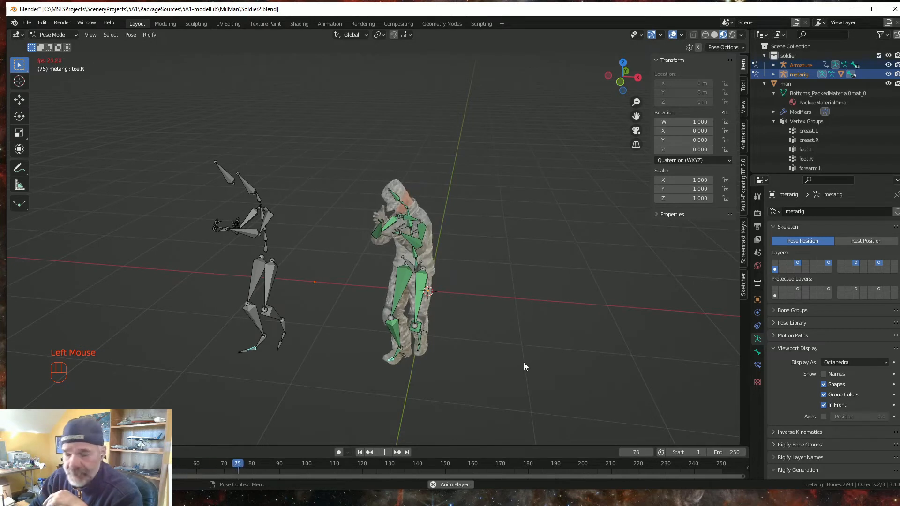
Step: Play the retargeted animation repeatedly and watch the soldier and source armature move, stopping playback at the end
left_click(381, 449)
left_click(385, 451)
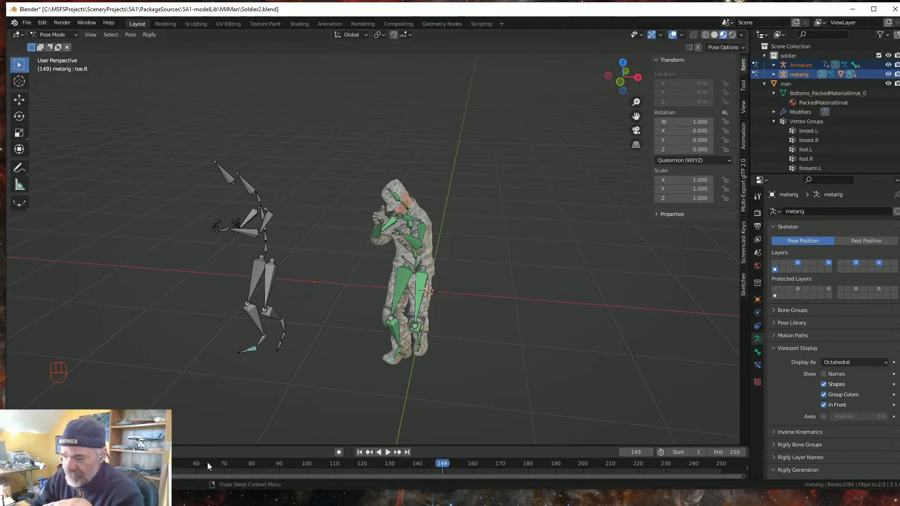
left_click(388, 453)
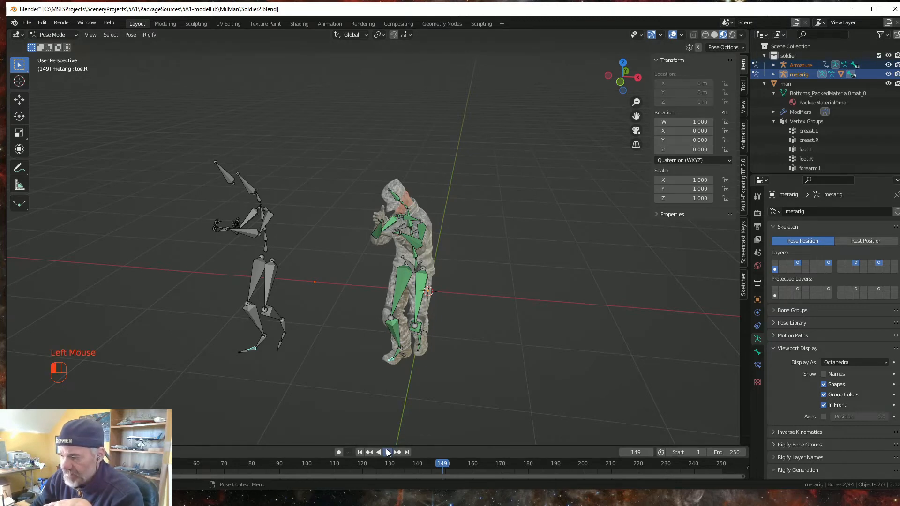
left_click(359, 453)
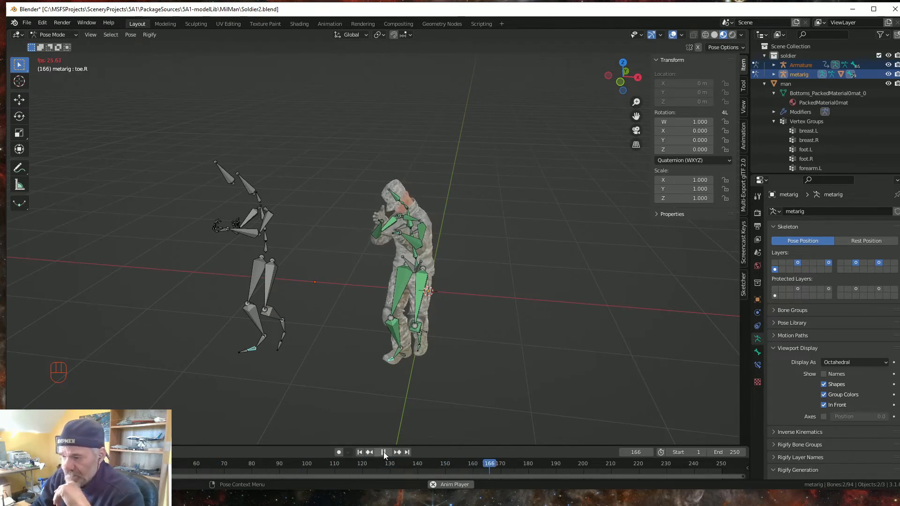
left_click(384, 453)
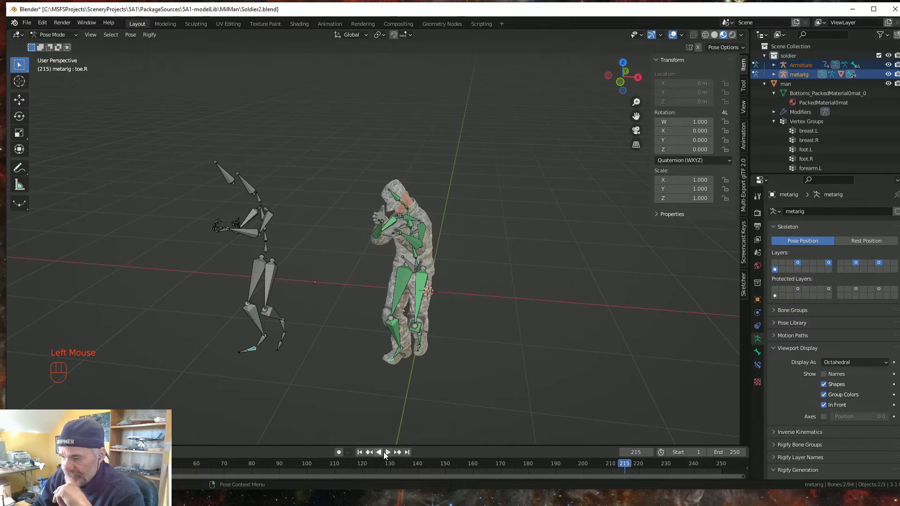
Step: Return the timeline to frame 1 and save the Soldier2.blend file
left_click(359, 453)
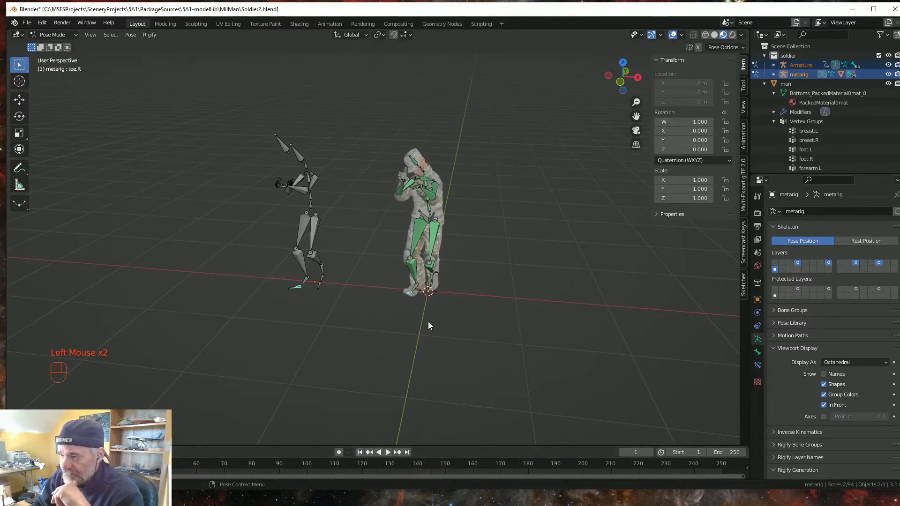
left_click(26, 22)
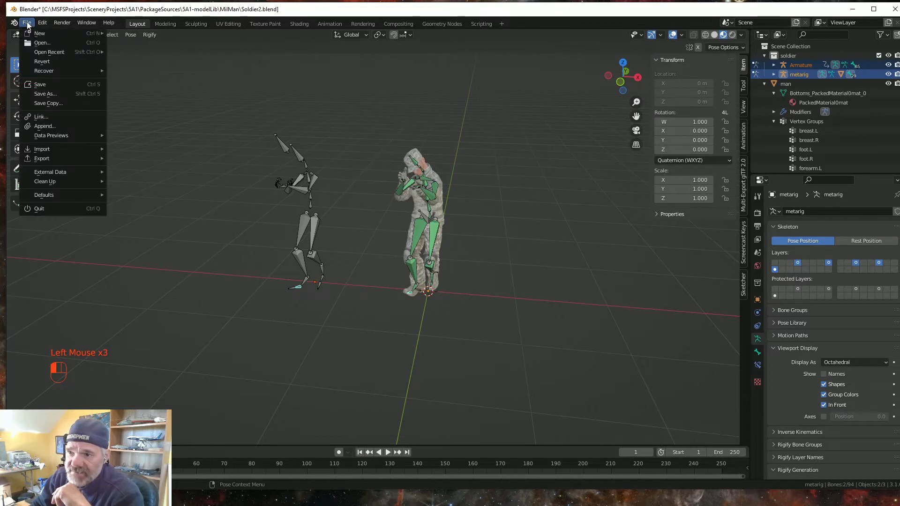
left_click(39, 85)
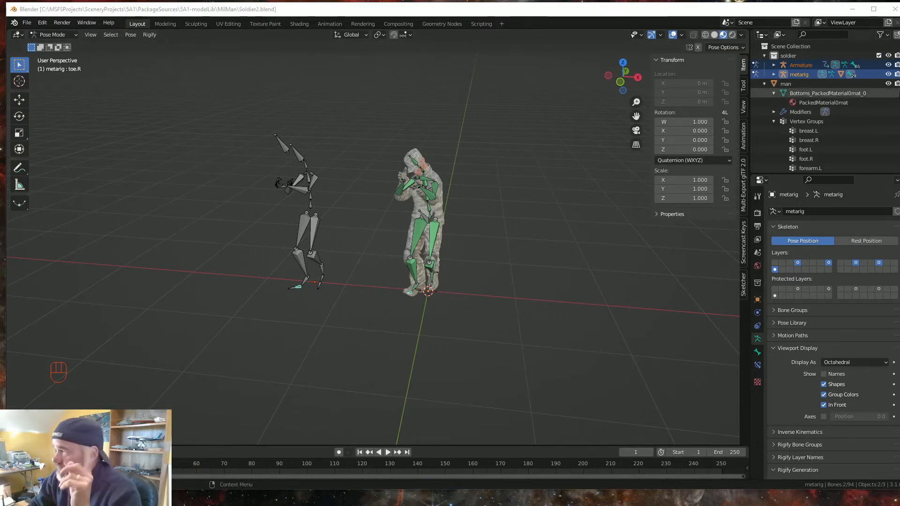
Step: Switch the armatures to Object Mode and hide the source Armature in the scene
left_click(311, 229)
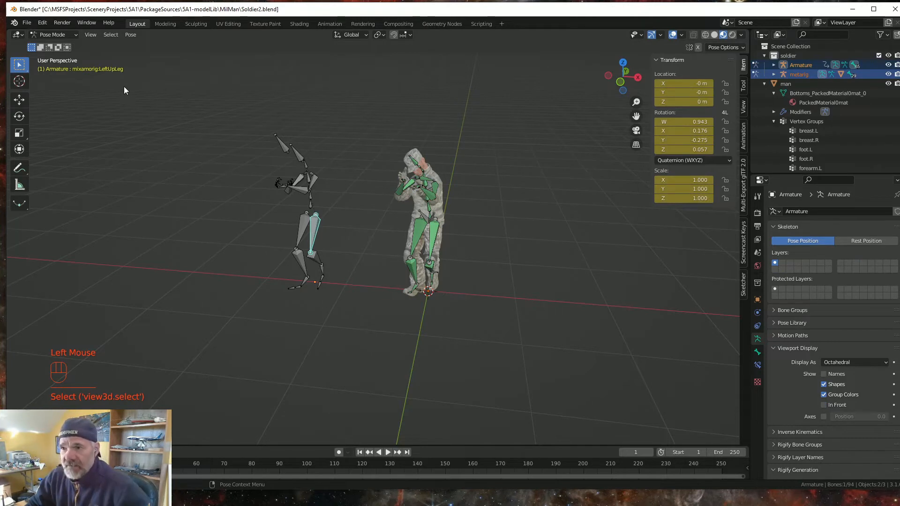
left_click(74, 34)
left_click(61, 45)
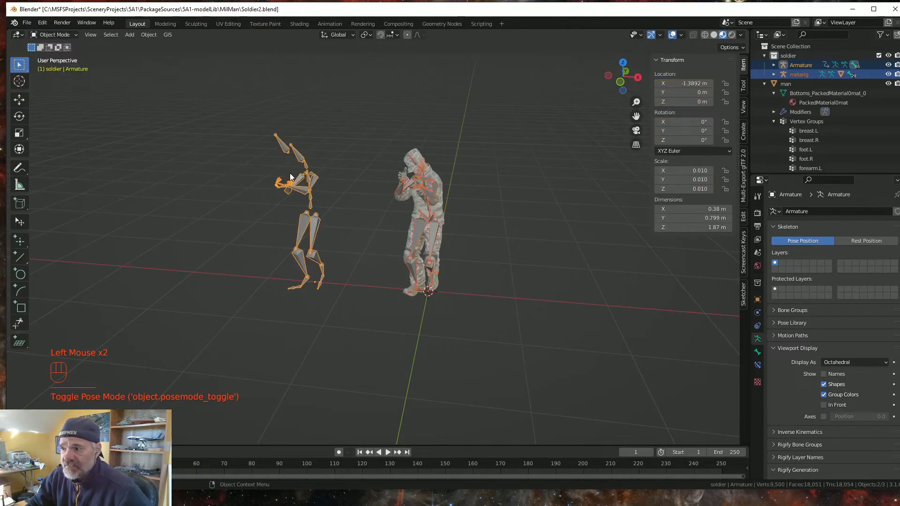
left_click(316, 230)
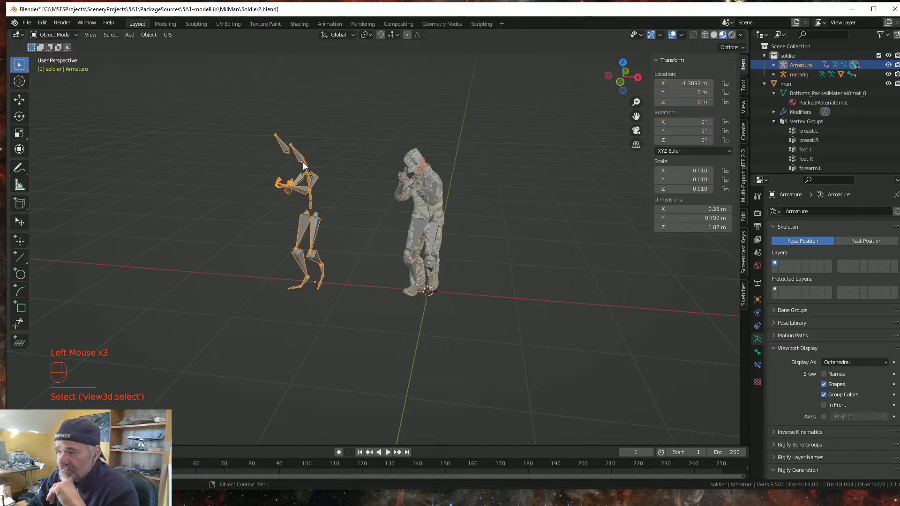
left_click(889, 65)
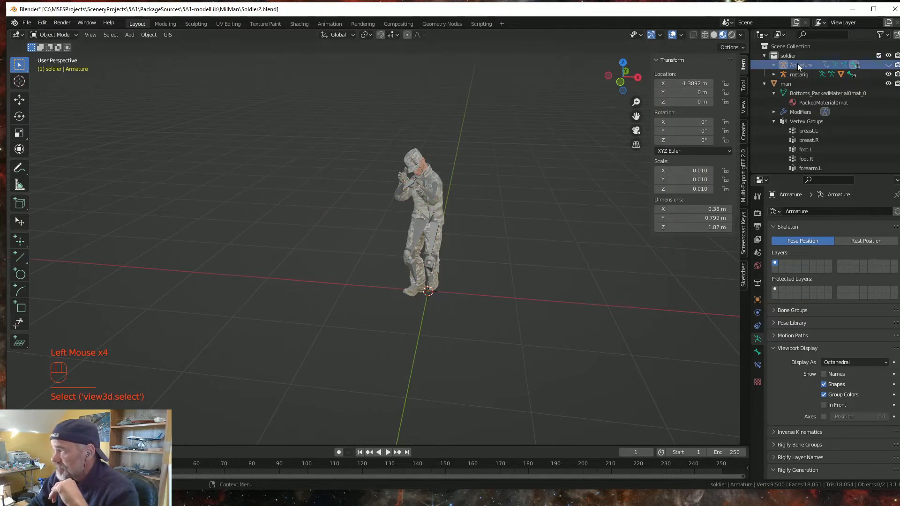
Step: Add a new collection directly under the Scene Collection
left_click(792, 46)
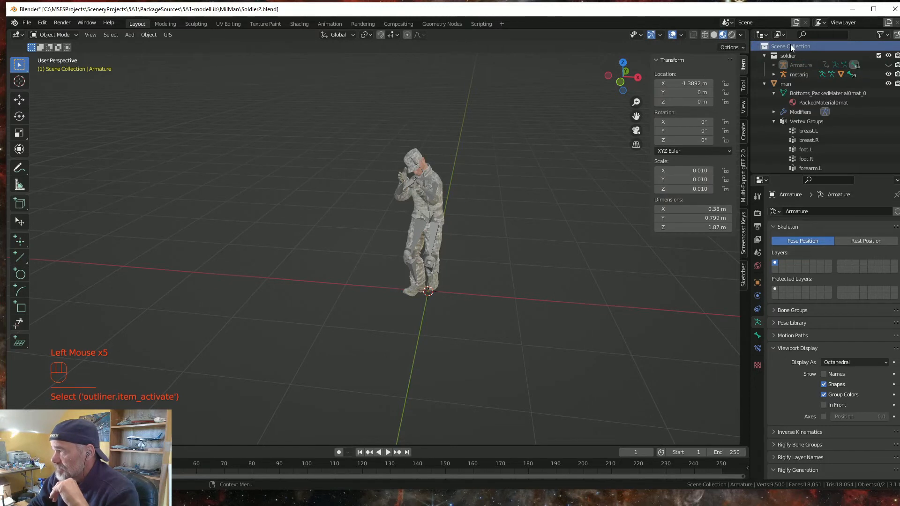
right_click(790, 44)
left_click(790, 44)
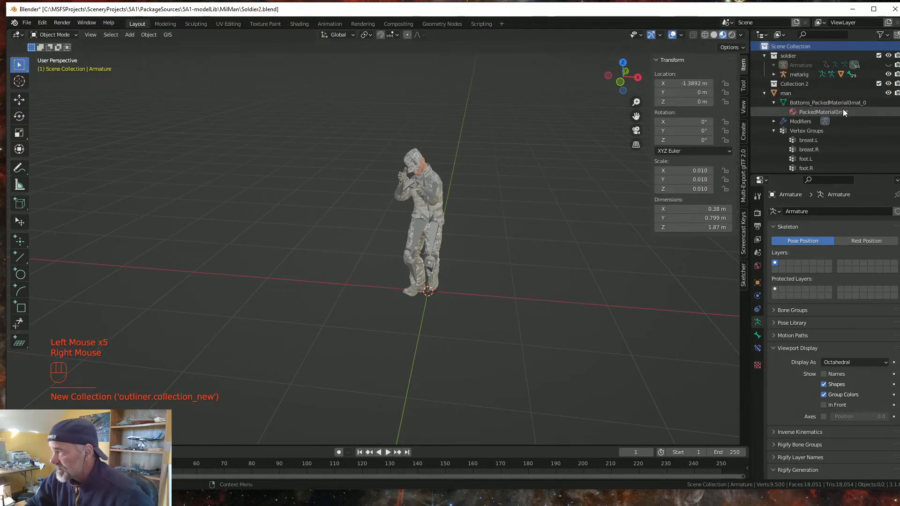
scroll(843, 110, "down", 7)
scroll(842, 111, "up", 3)
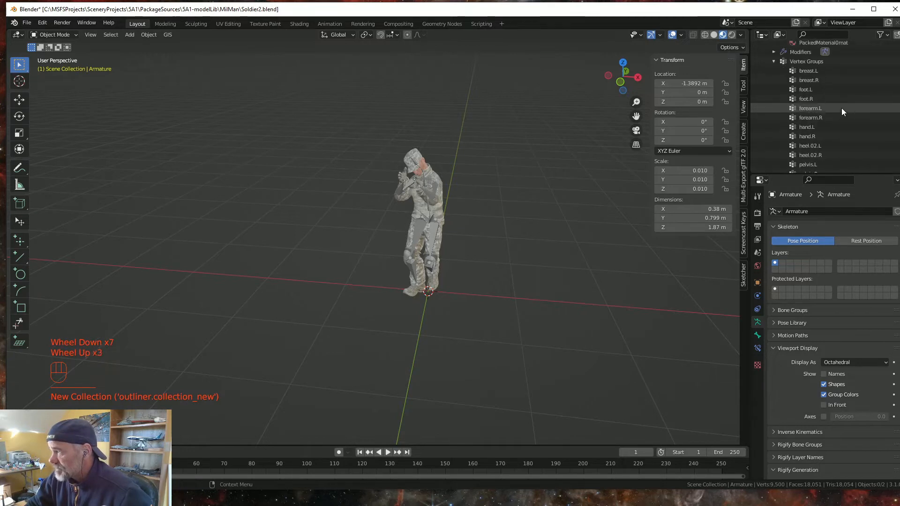
scroll(842, 108, "up", 2)
Step: Rename the new collection as Backup
left_click(792, 84)
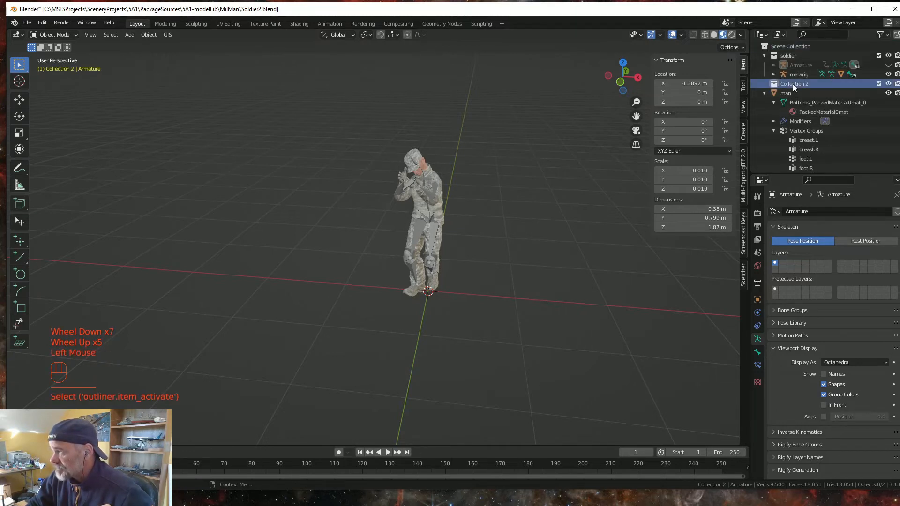
left_click(792, 83)
double_click(792, 83)
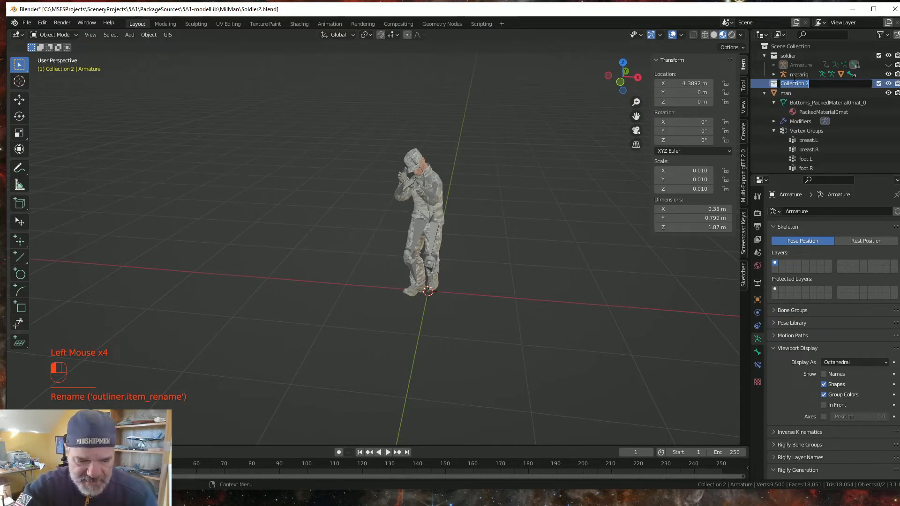
type("Bac")
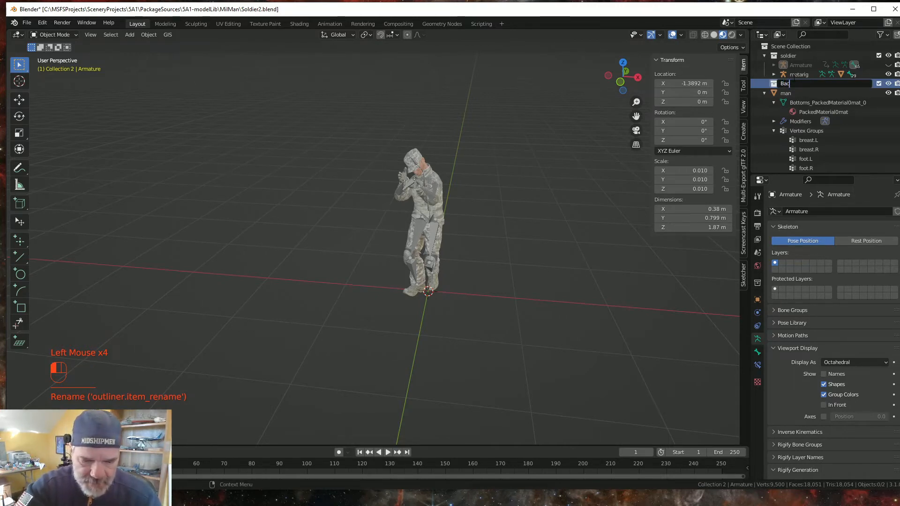
type("kup")
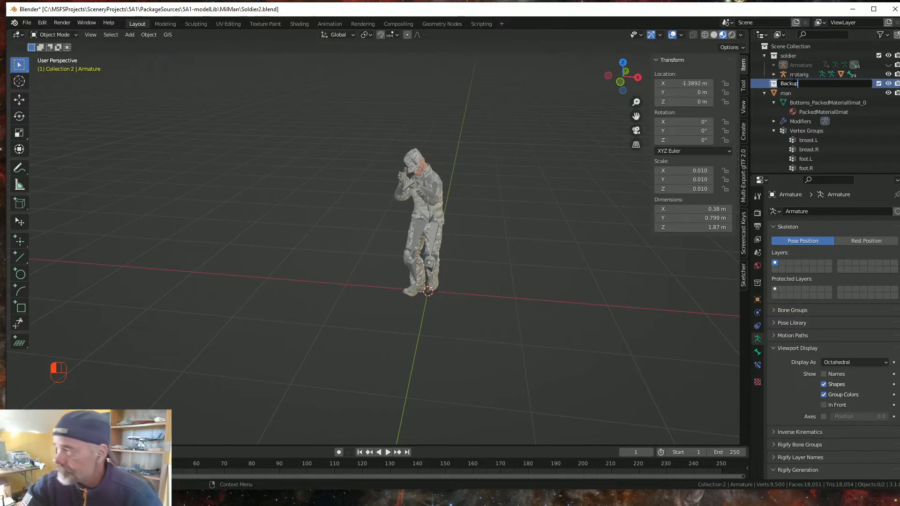
key("Return")
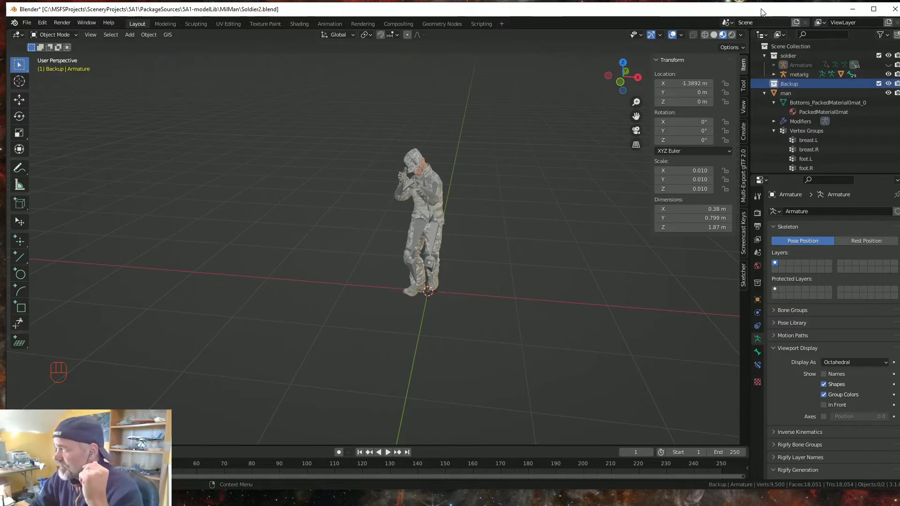
Step: Move the source Armature from the soldier collection into the Backup collection and hide that collection
left_click_drag(804, 65, 792, 83)
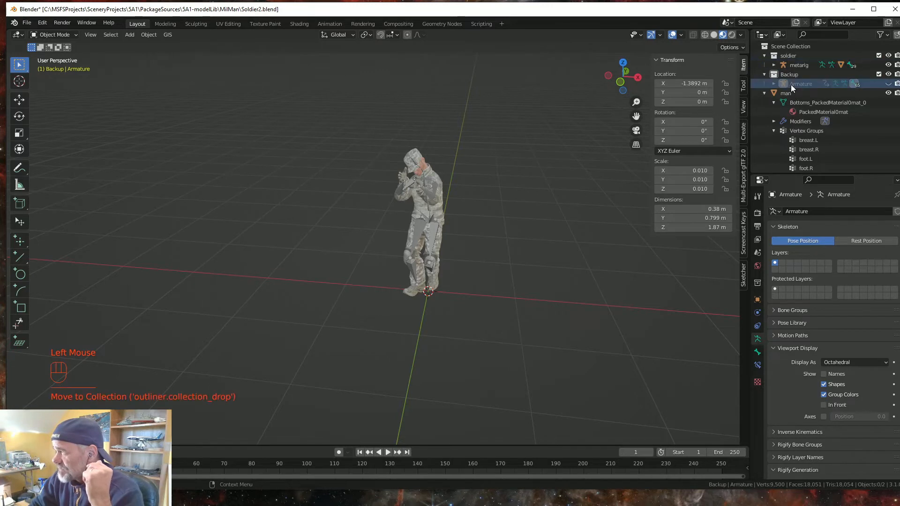
left_click(888, 74)
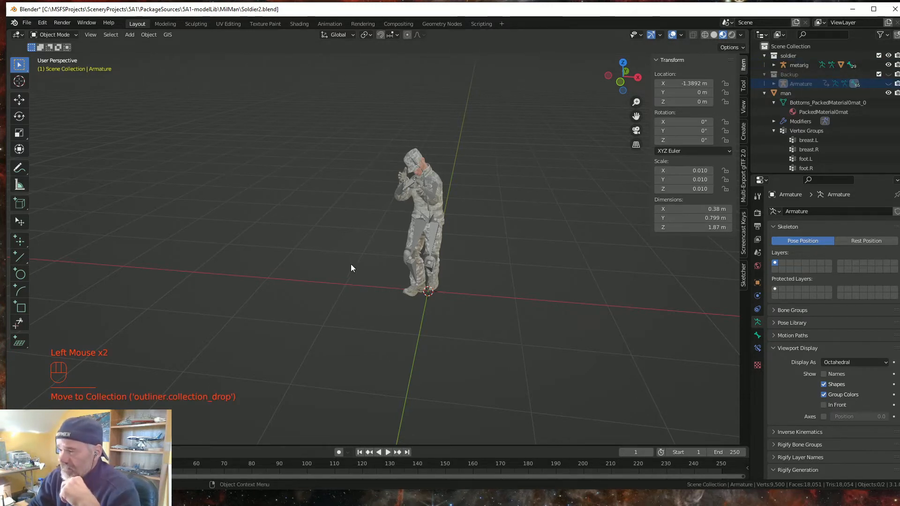
Step: Play the animation with the source armature hidden to check the soldier's motion, stop it and return to frame 1
left_click(387, 453)
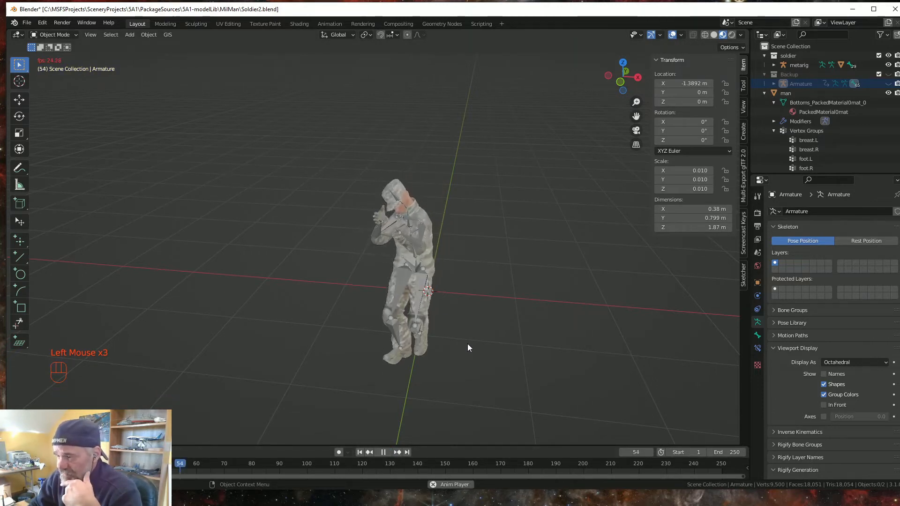
left_click(359, 452)
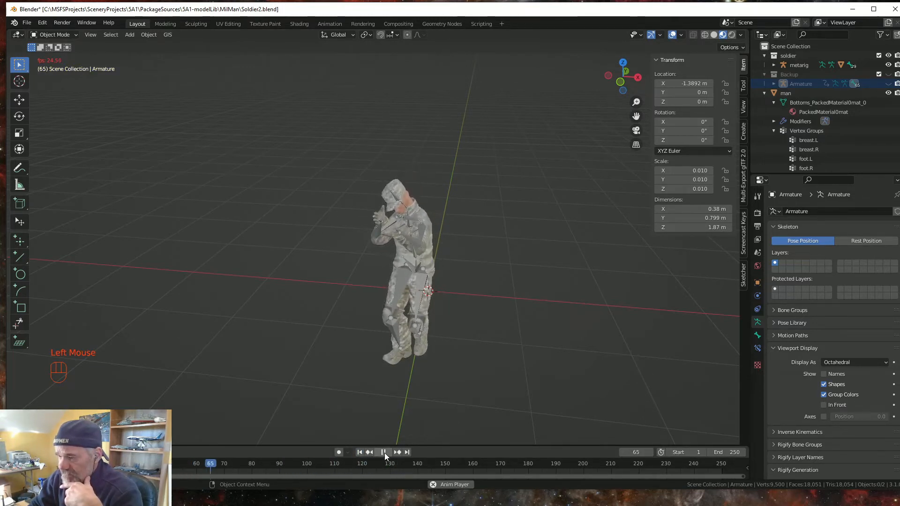
left_click(383, 451)
left_click(359, 452)
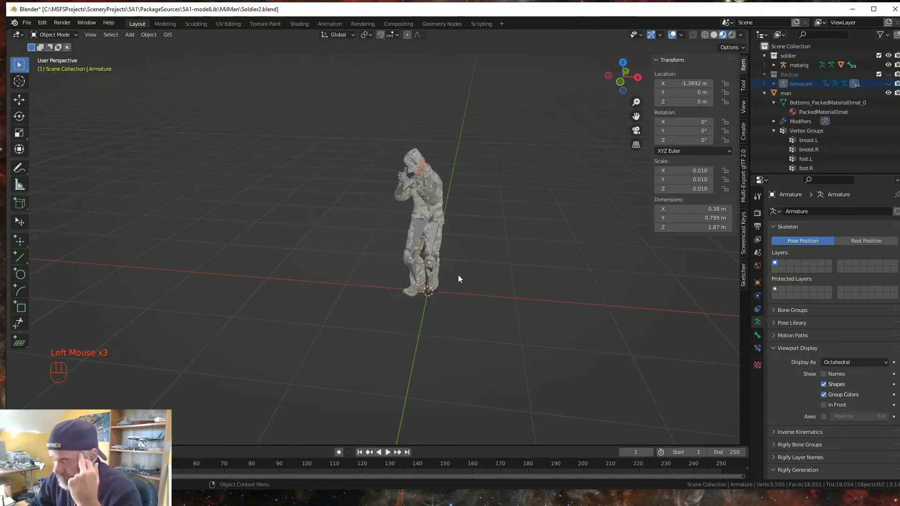
Step: Select the soldier's metarig, frame it in the view and switch it to Pose Mode
left_click(433, 236)
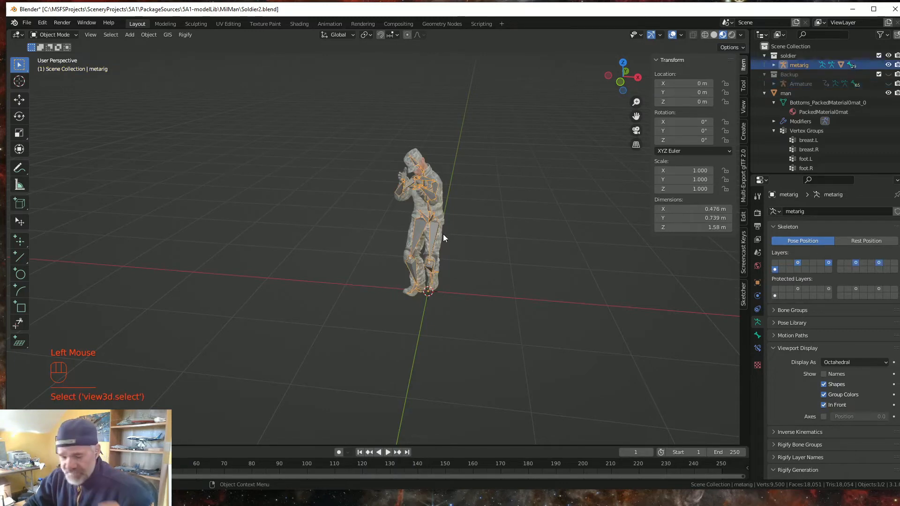
key("KP_Decimal")
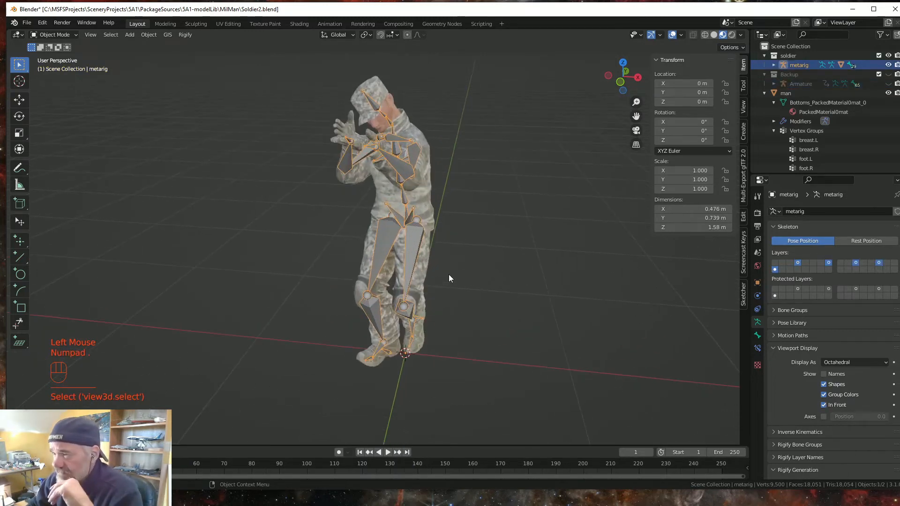
mouse_move(449, 274)
middle_mouse_down()
mouse_move(351, 274)
mouse_move(351, 254)
mouse_move(428, 266)
mouse_move(441, 280)
middle_mouse_up()
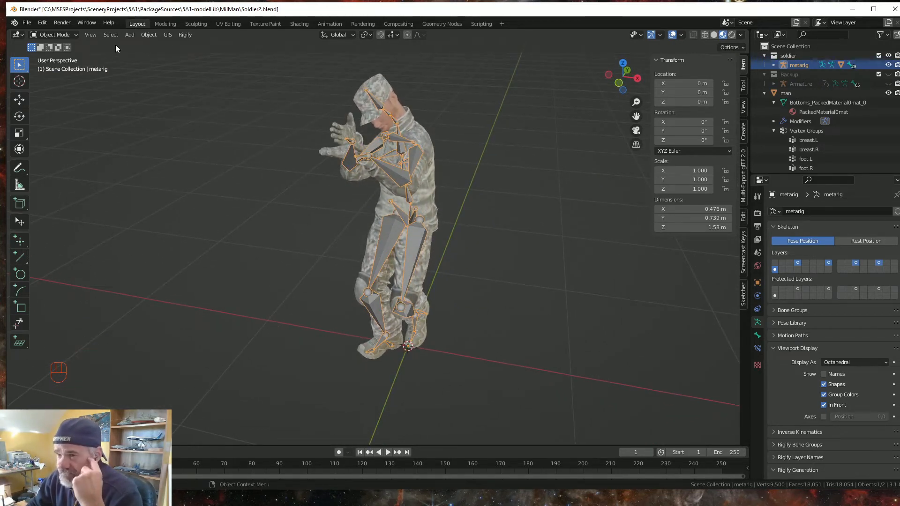
left_click(75, 36)
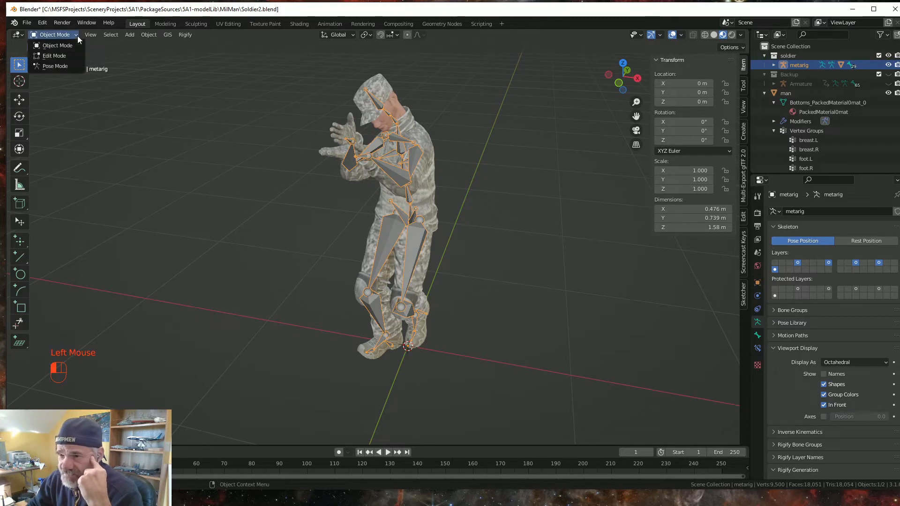
left_click(56, 64)
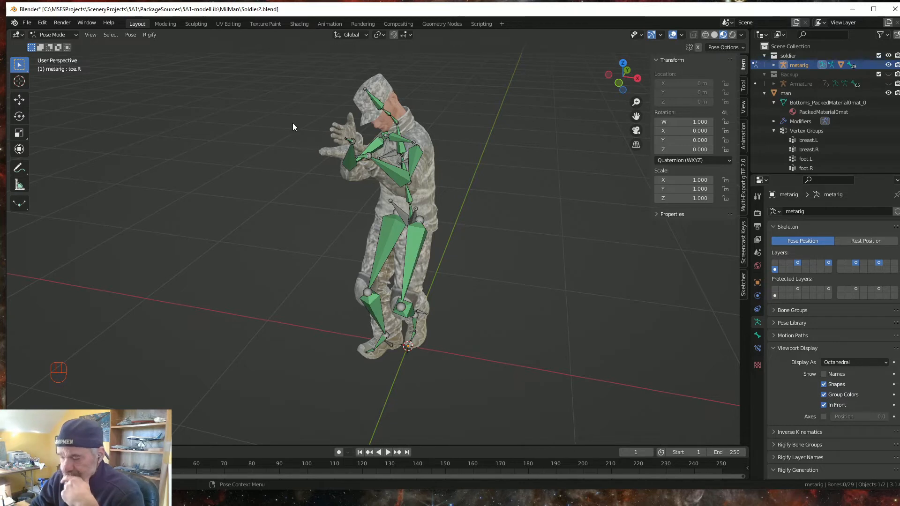
Step: Open the Bake Action settings for the metarig and set the end frame to 60
left_click(131, 35)
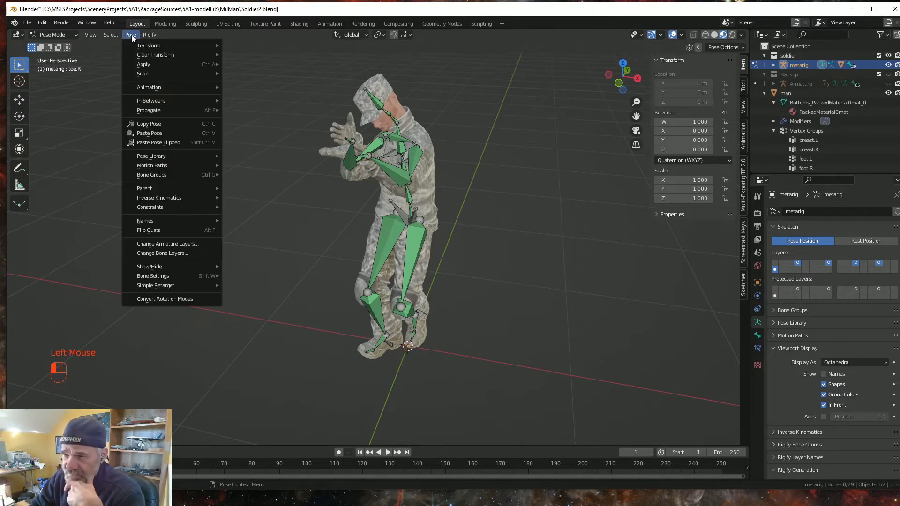
mouse_move(153, 90)
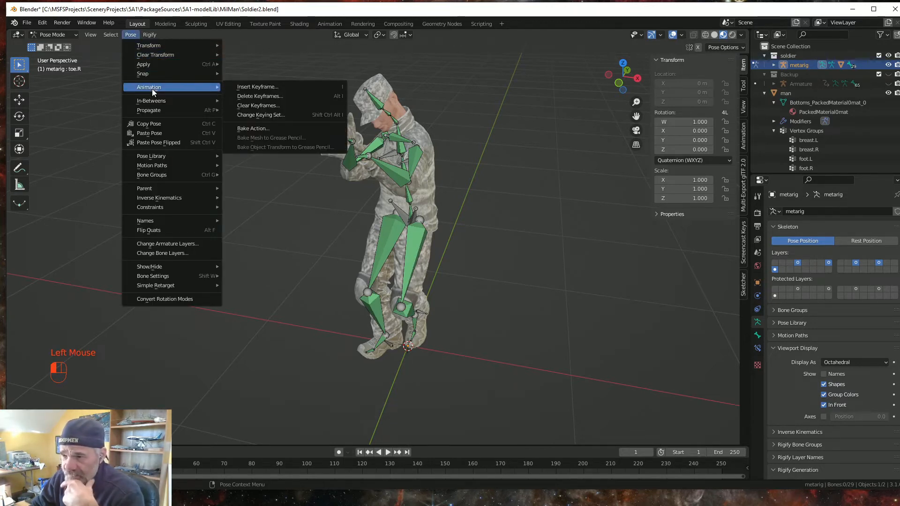
left_click(256, 131)
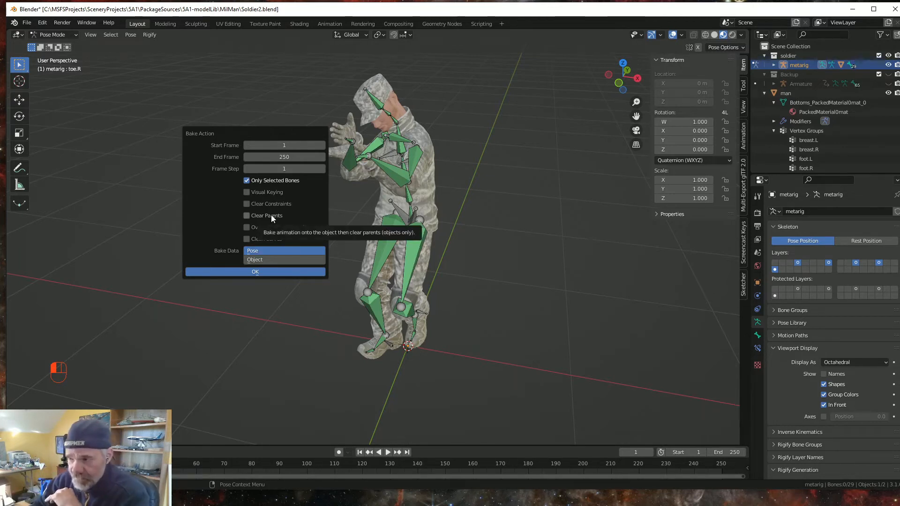
left_click(282, 156)
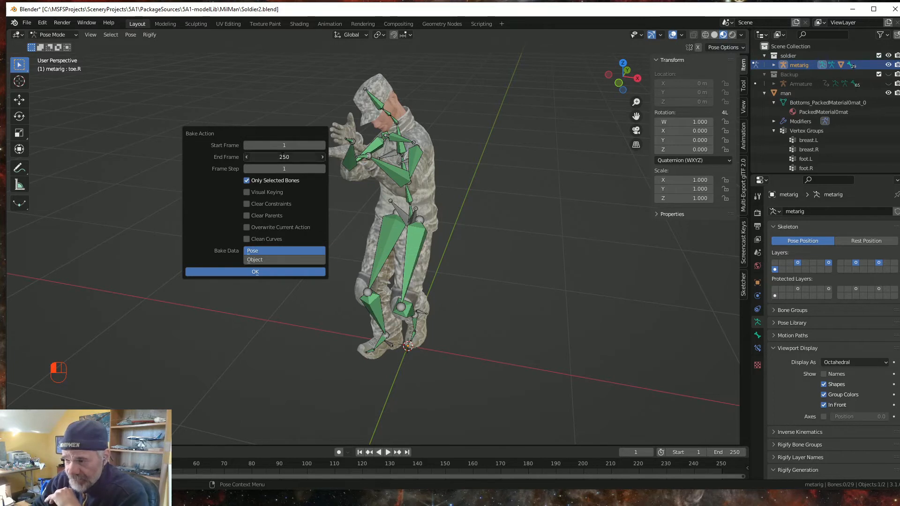
type("42")
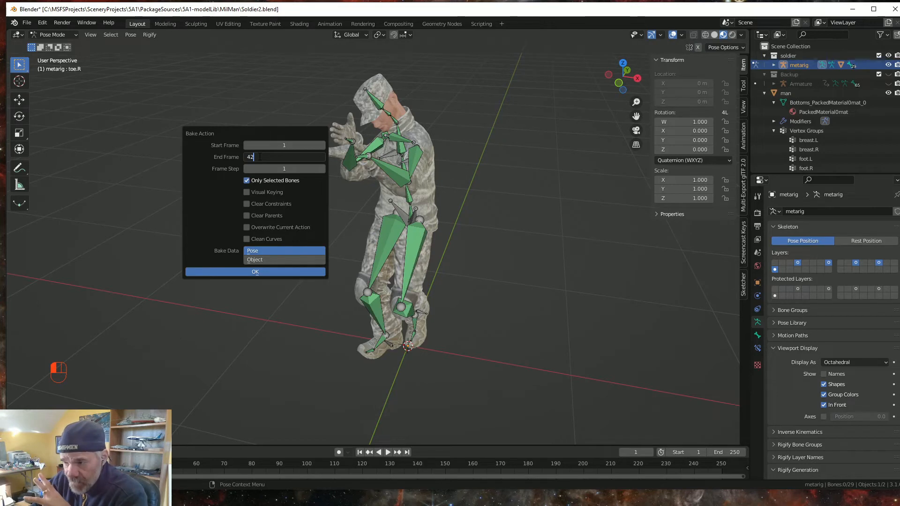
left_click_drag(260, 157, 246, 157)
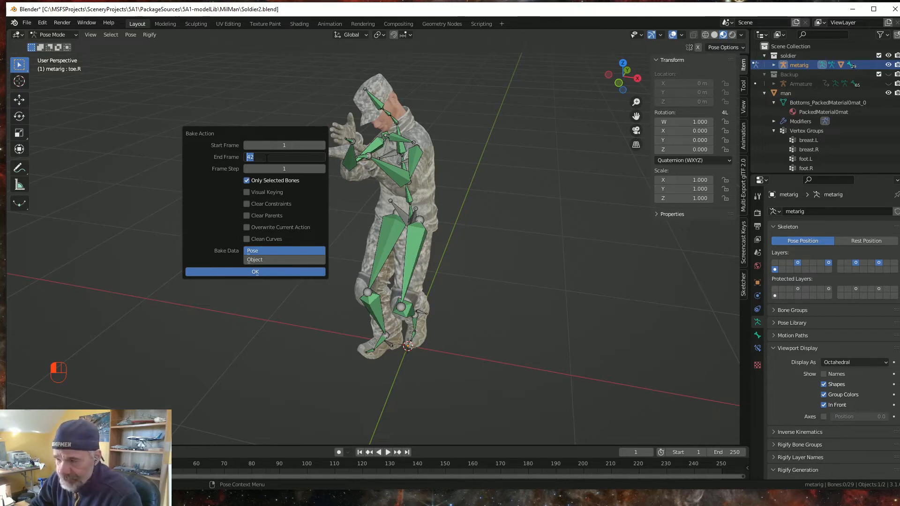
type("600")
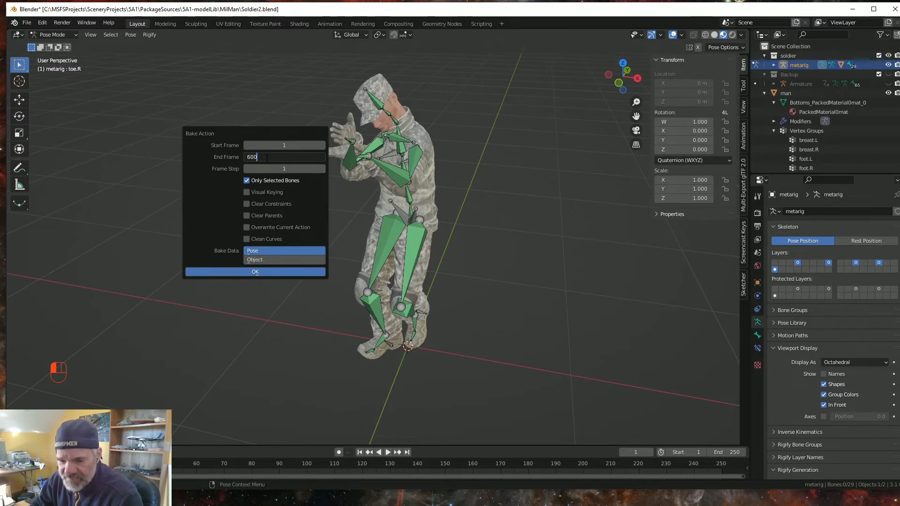
key("BackSpace")
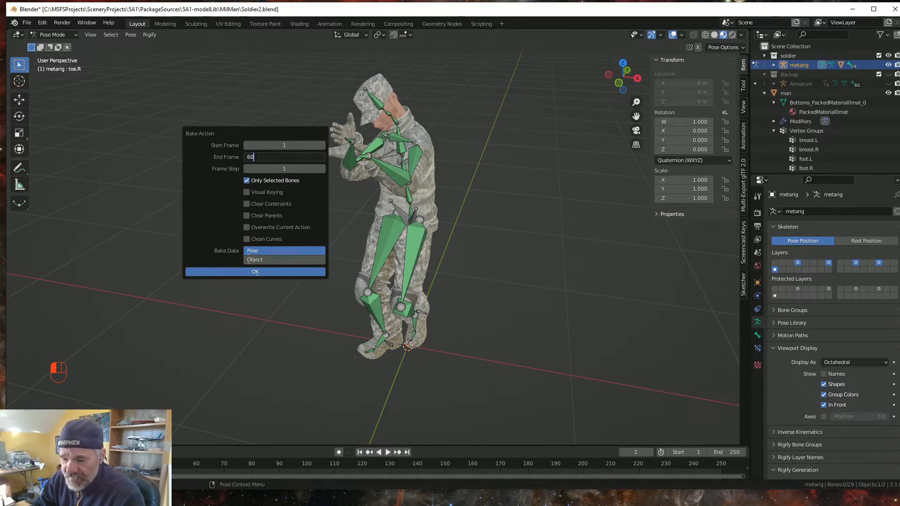
key("Return")
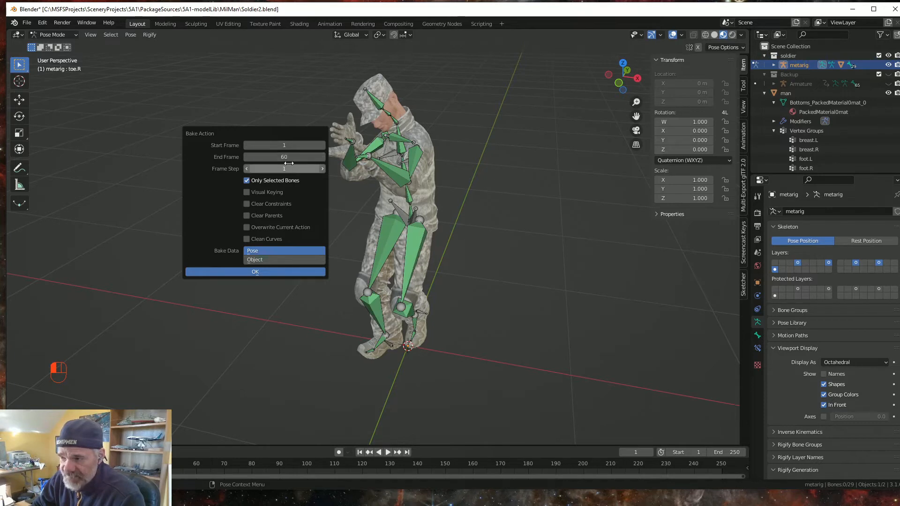
Step: Bake the pose action for all bones, not only selected ones, with Visual Keying and Clear Constraints enabled
left_click(246, 180)
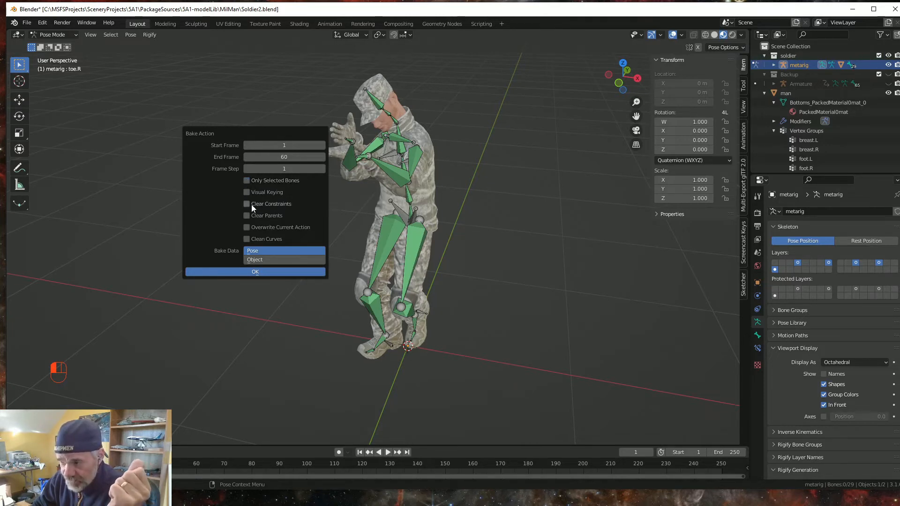
left_click(246, 193)
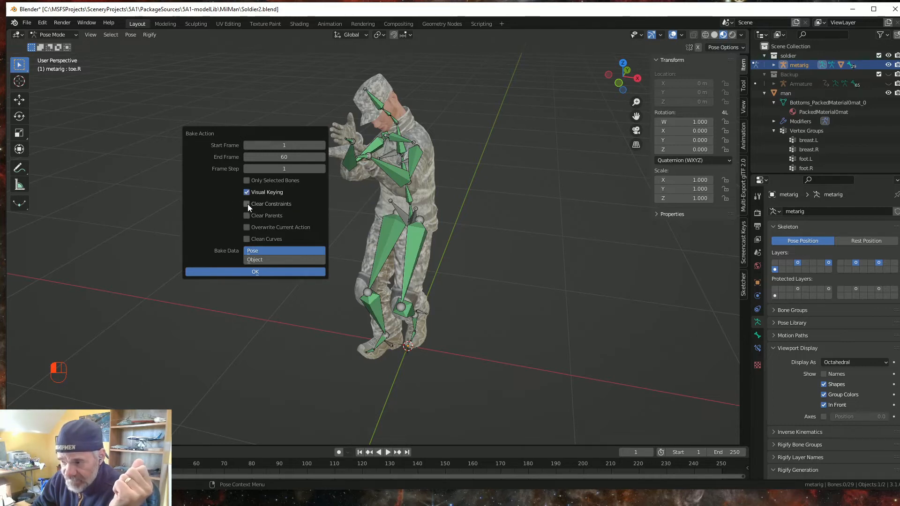
left_click(246, 204)
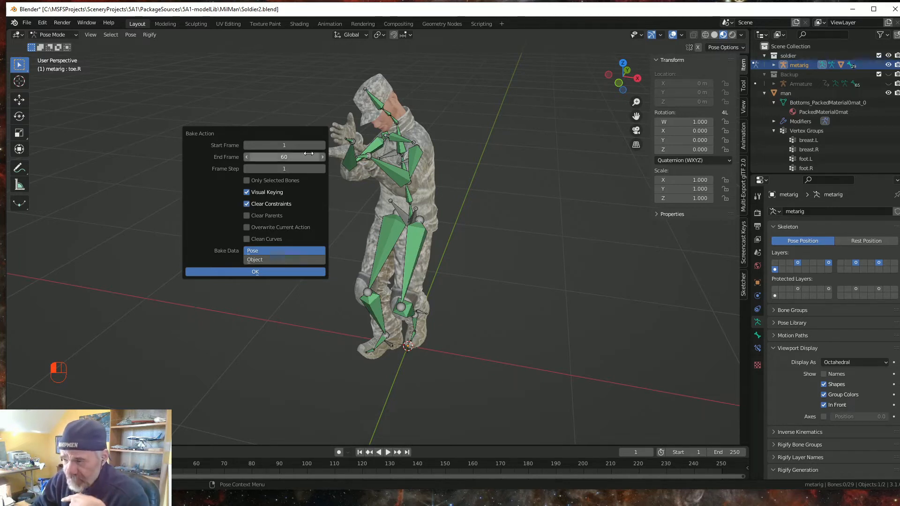
left_click(254, 272)
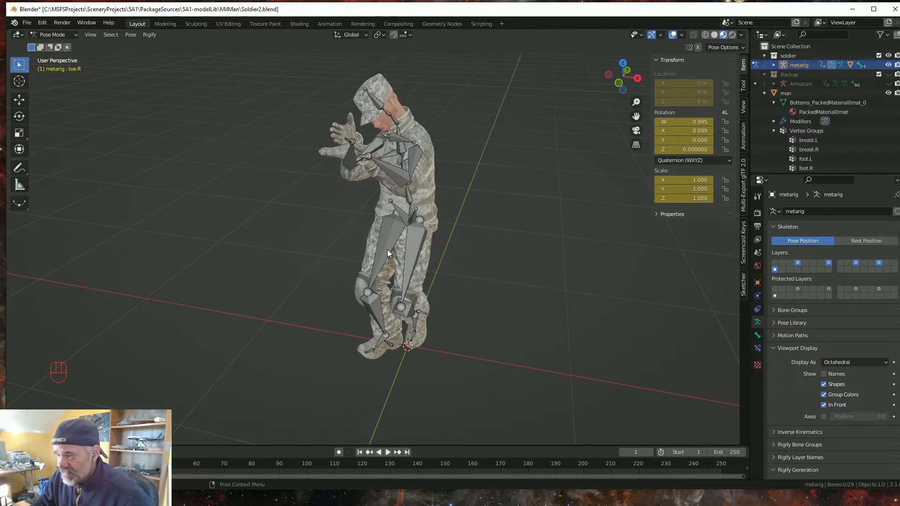
Step: Select all of the metarig's bones, enlarge the timeline area and change it to the Dope Sheet's Action Editor
key("a")
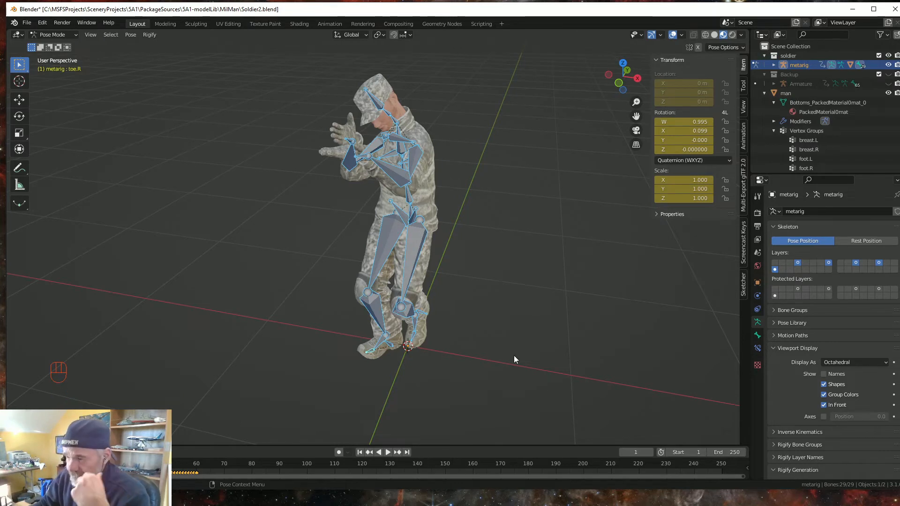
left_click_drag(214, 446, 216, 316)
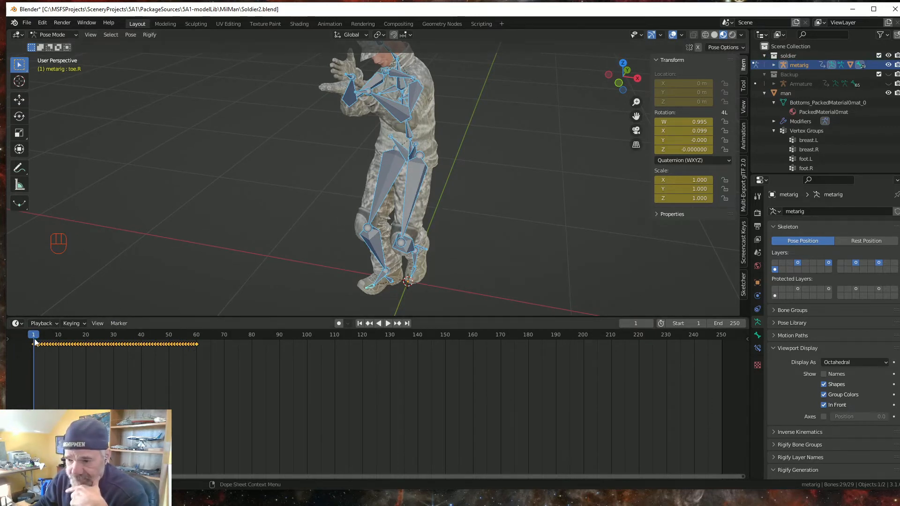
left_click(17, 323)
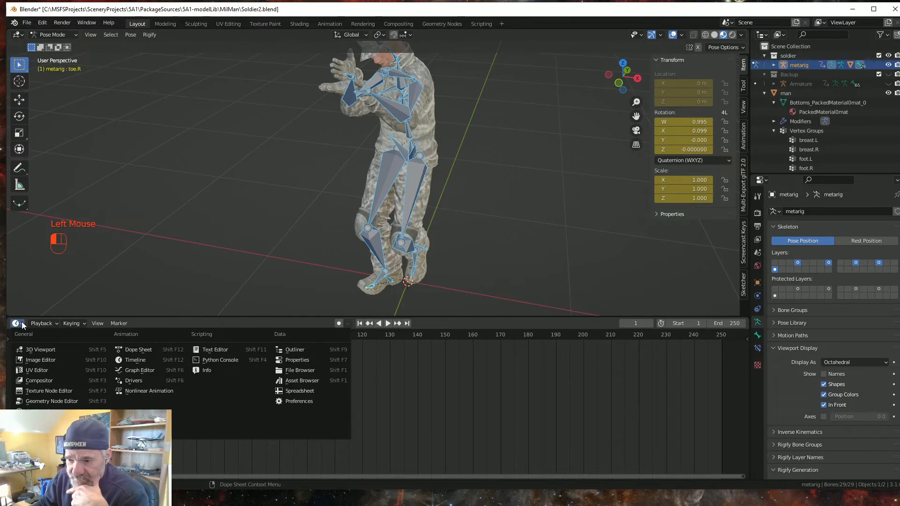
left_click(139, 350)
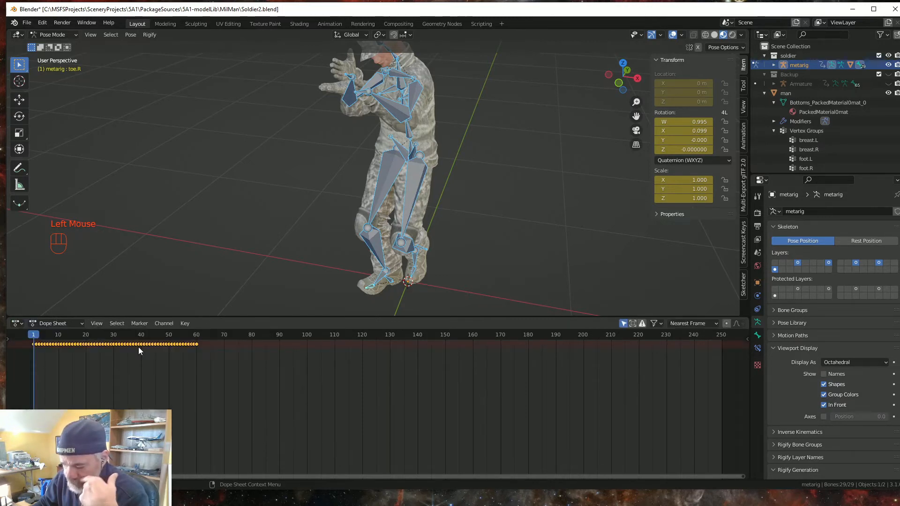
left_click(80, 323)
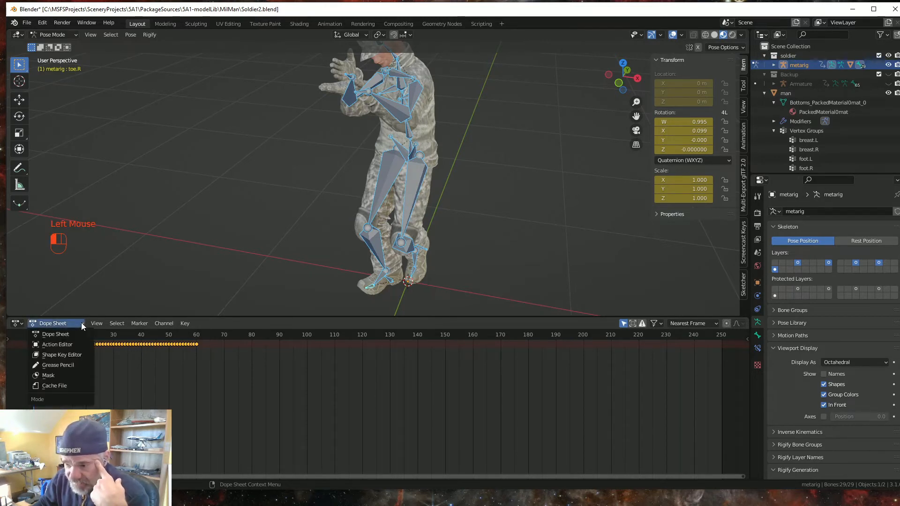
left_click(67, 344)
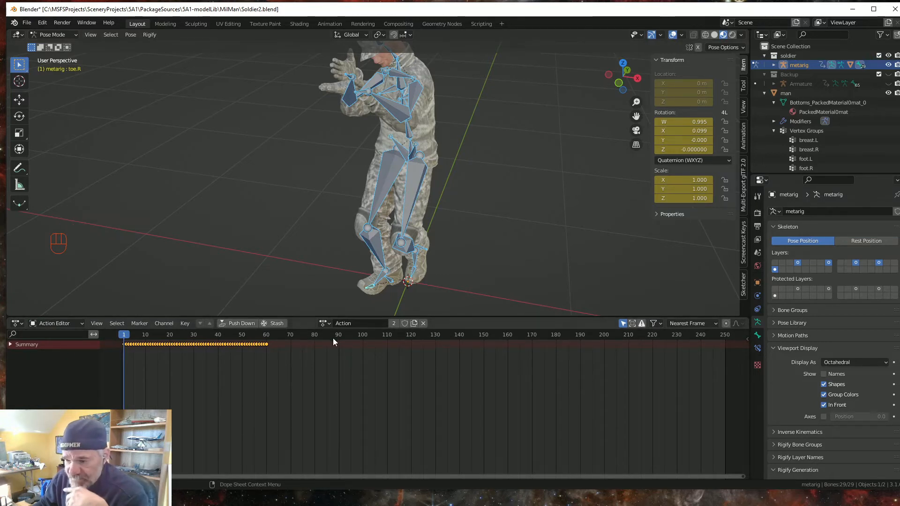
Step: Examine the baked location, rotation and scale channels of the spine and shoulder.L bones
left_click(10, 344)
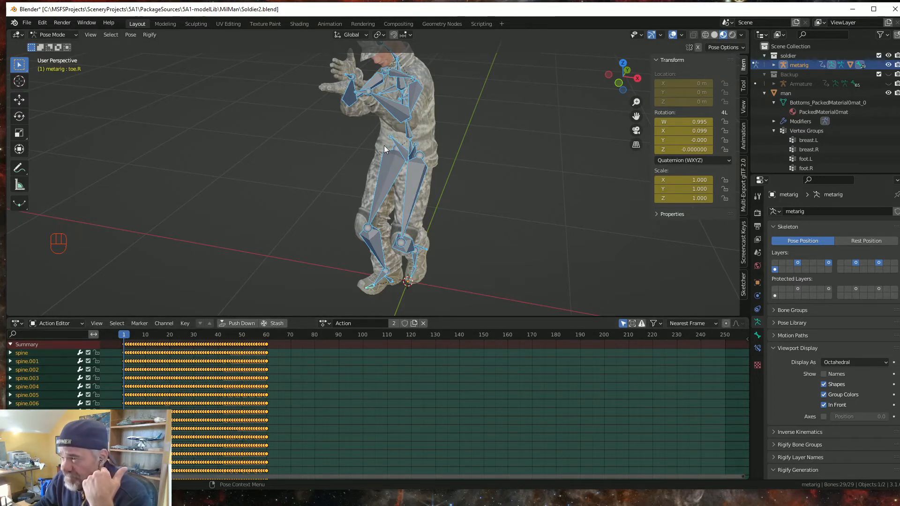
left_click(11, 354)
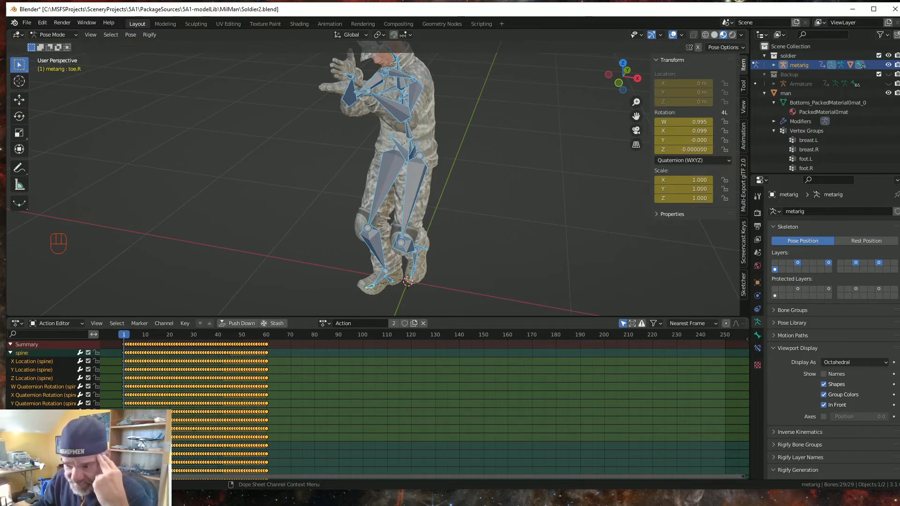
left_click(10, 353)
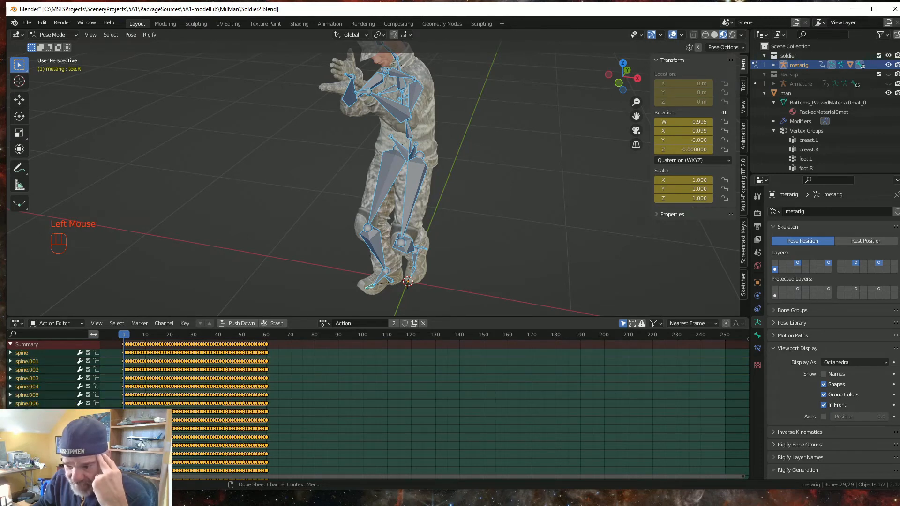
left_click(10, 411)
scroll(19, 397, "down", 4)
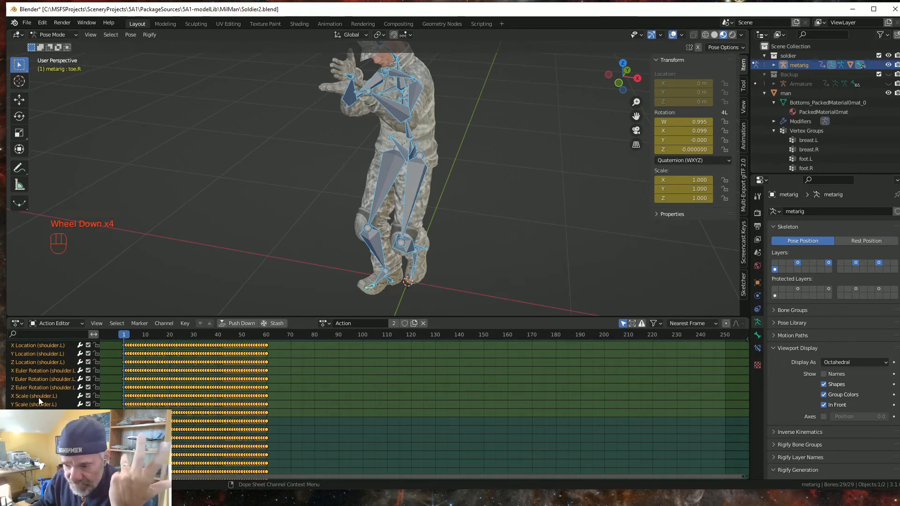
scroll(30, 383, "up", 2)
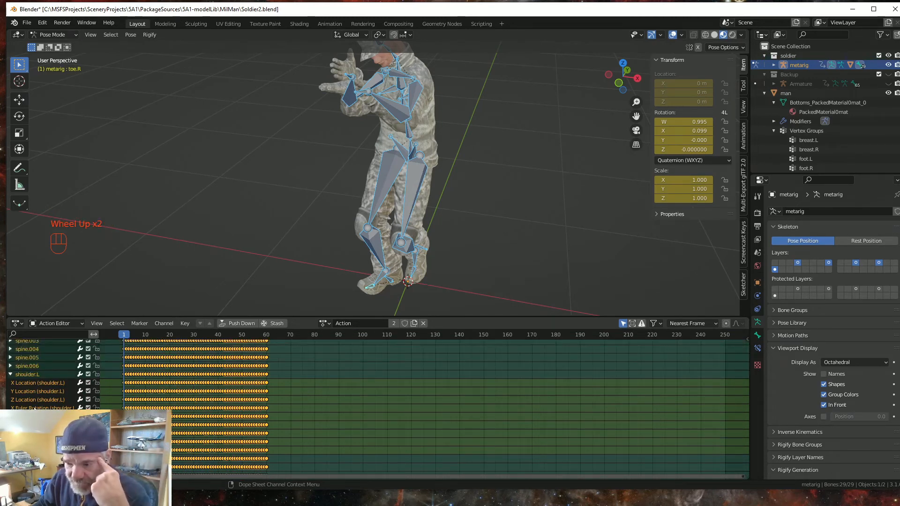
scroll(27, 389, "up", 2)
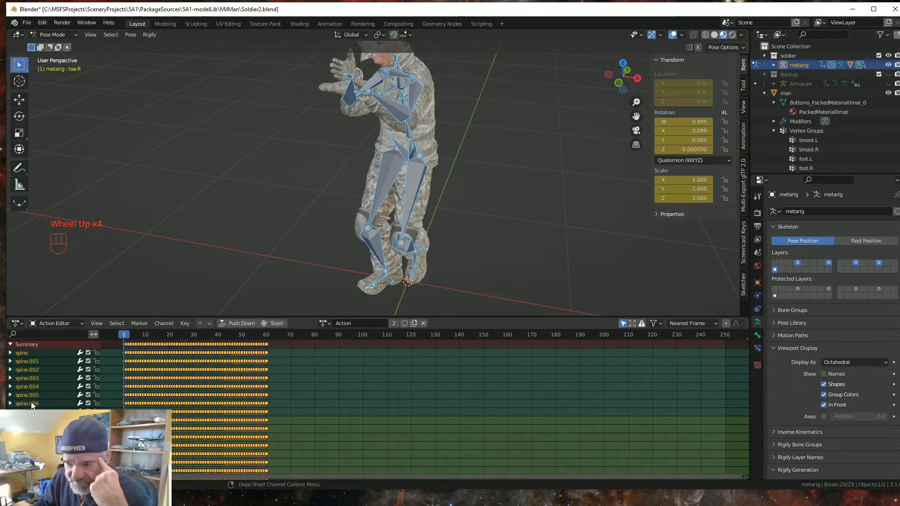
left_click(10, 412)
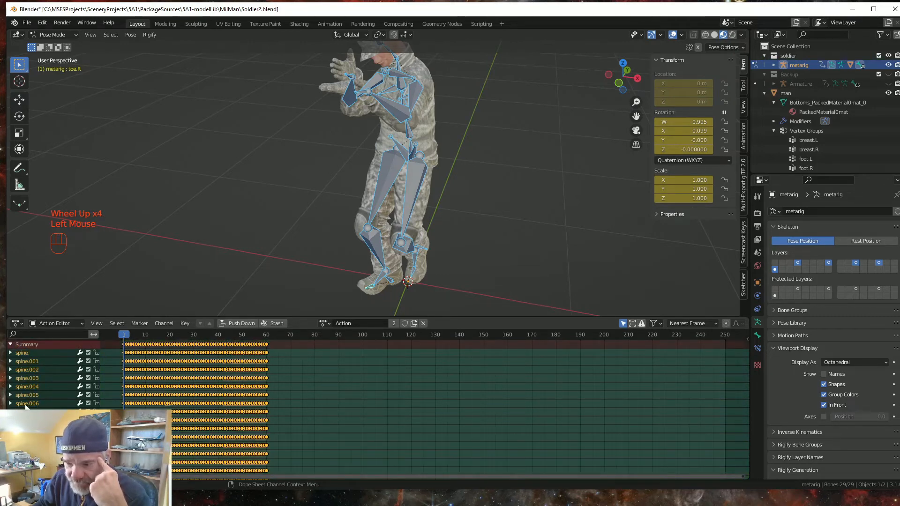
Step: Filter the action's channels by "scale", delete all of their keyframes and clear the filter
left_click(59, 336)
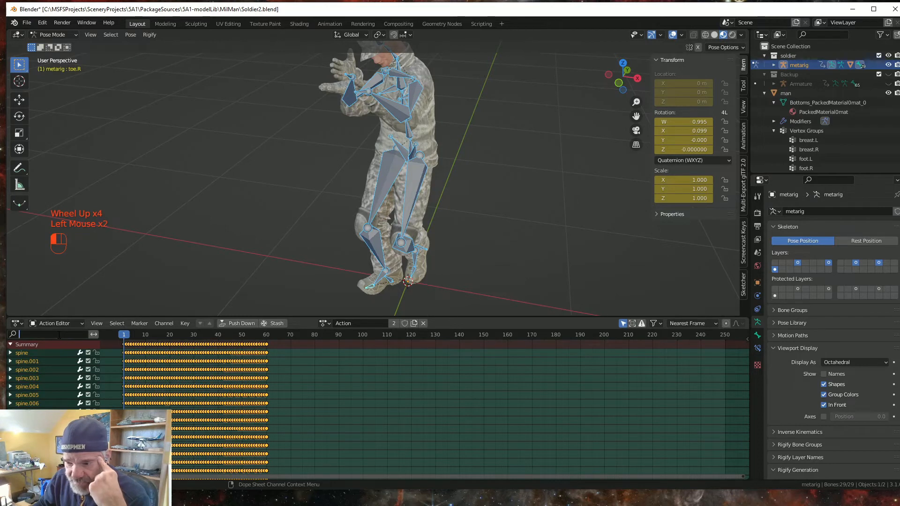
type("sca")
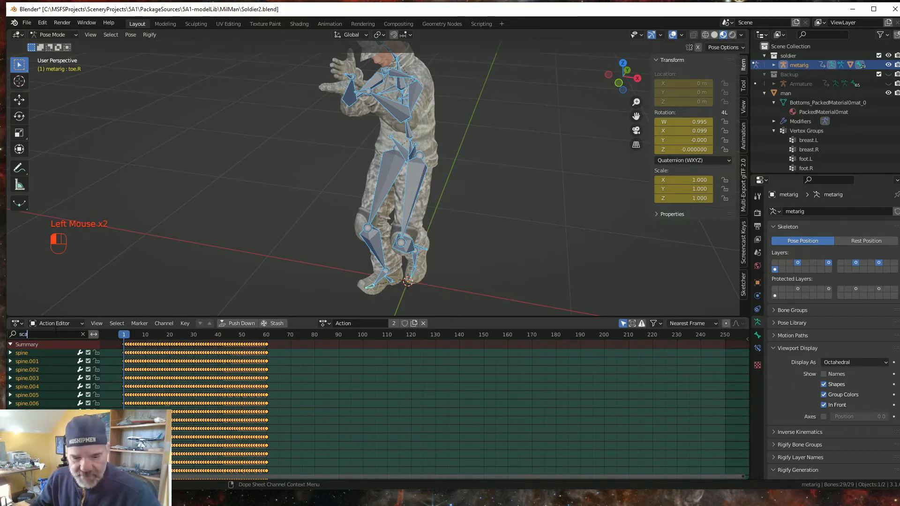
type("le")
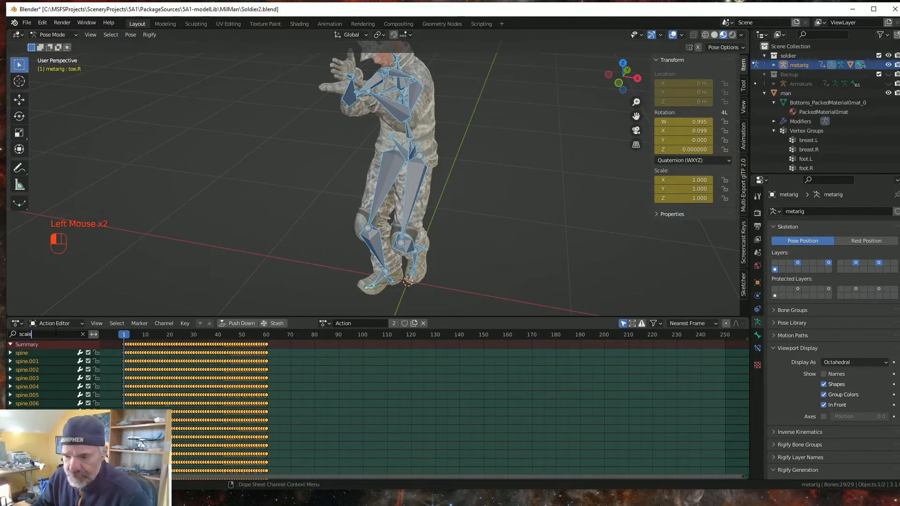
key("Return")
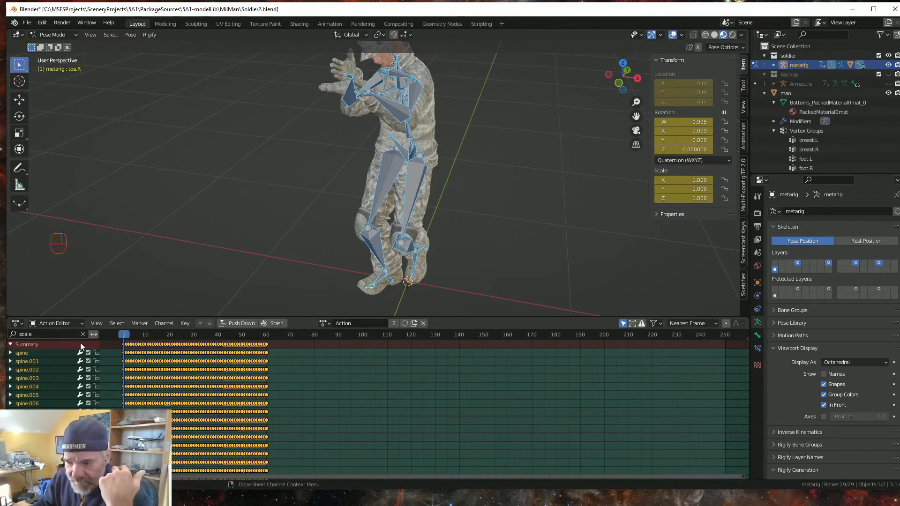
left_click(11, 344)
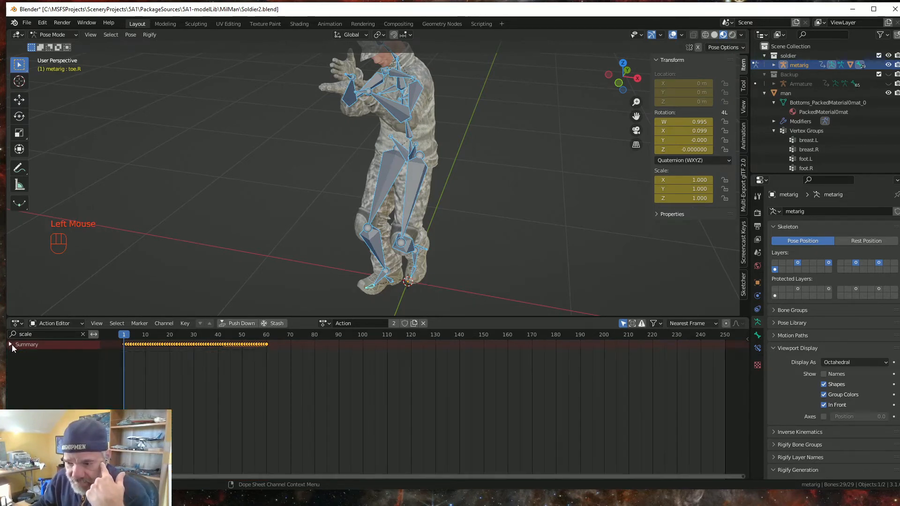
left_click_drag(122, 351, 291, 336)
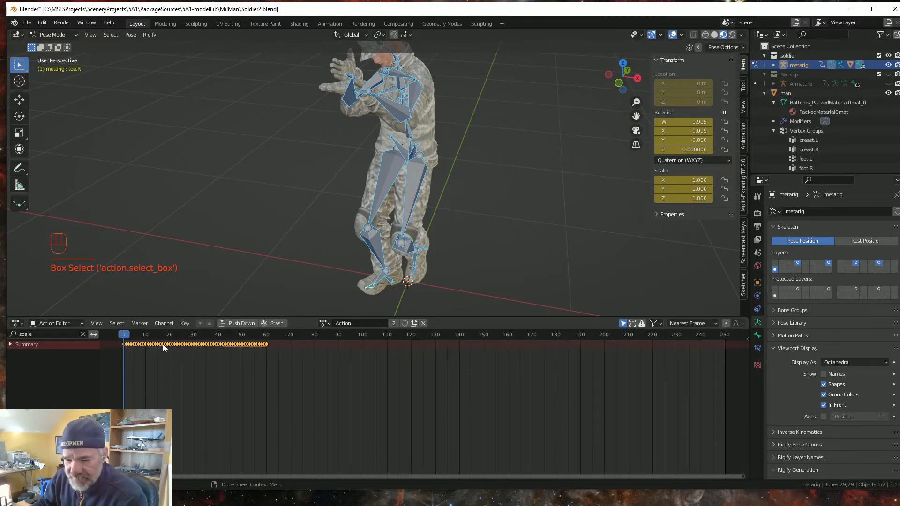
key("Delete")
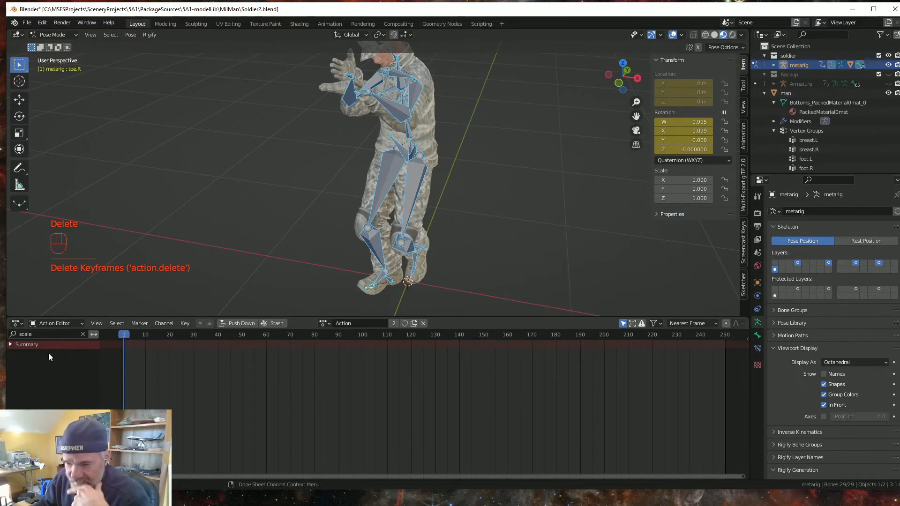
left_click(11, 345)
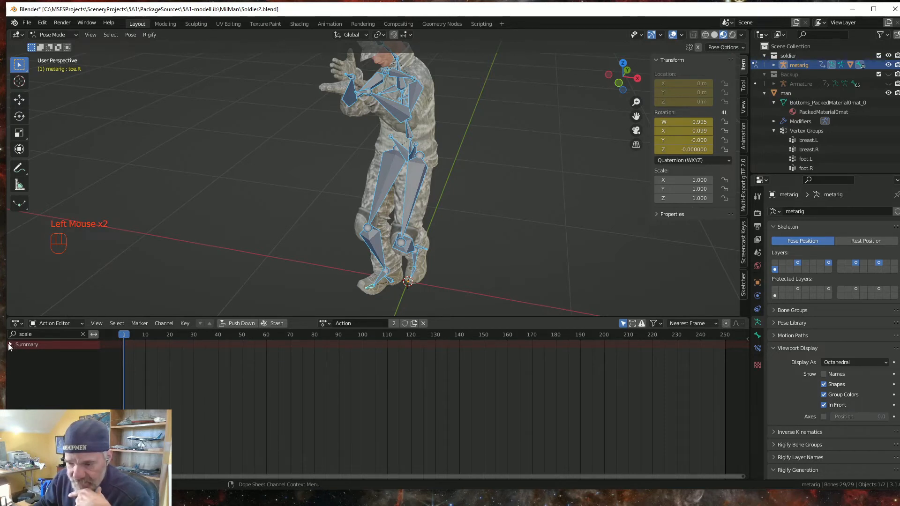
left_click(83, 333)
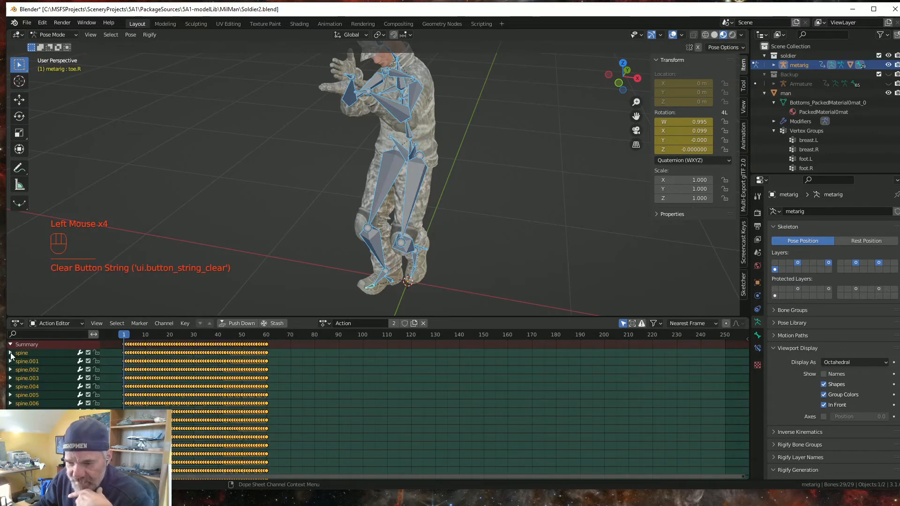
Step: Check the remaining location and rotation channels of the spine and spine.006 bones in the action
left_click(11, 354)
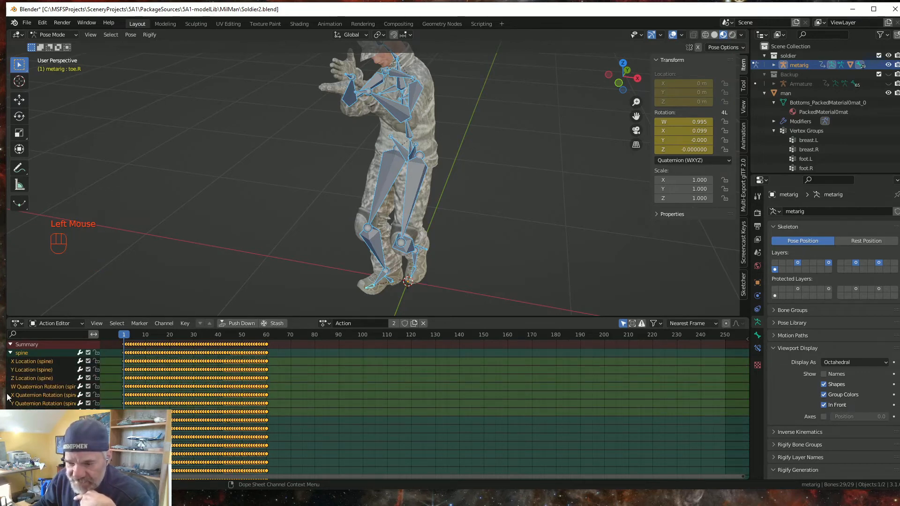
left_click(10, 353)
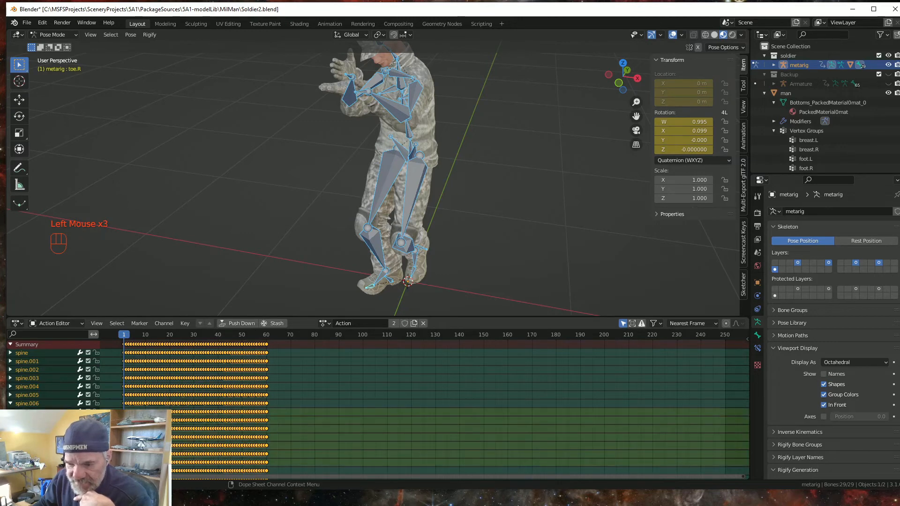
left_click(10, 404)
scroll(23, 399, "down", 3)
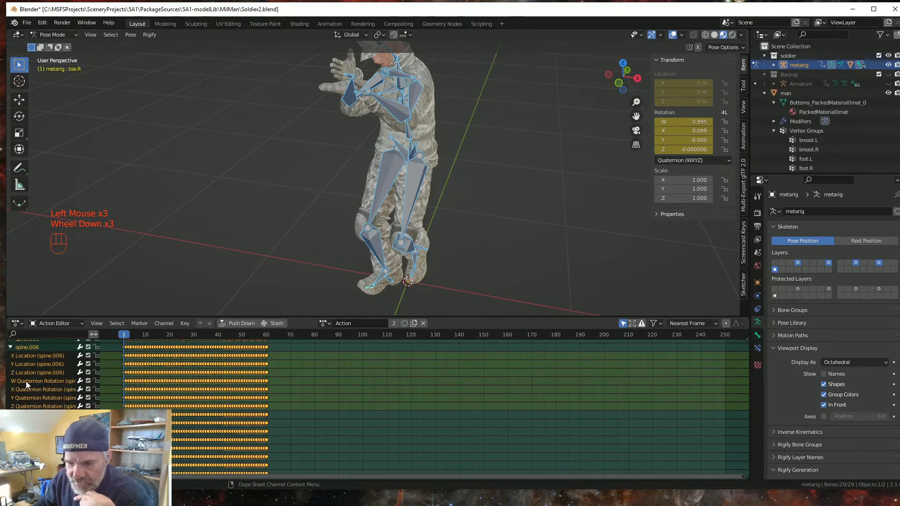
left_click(10, 347)
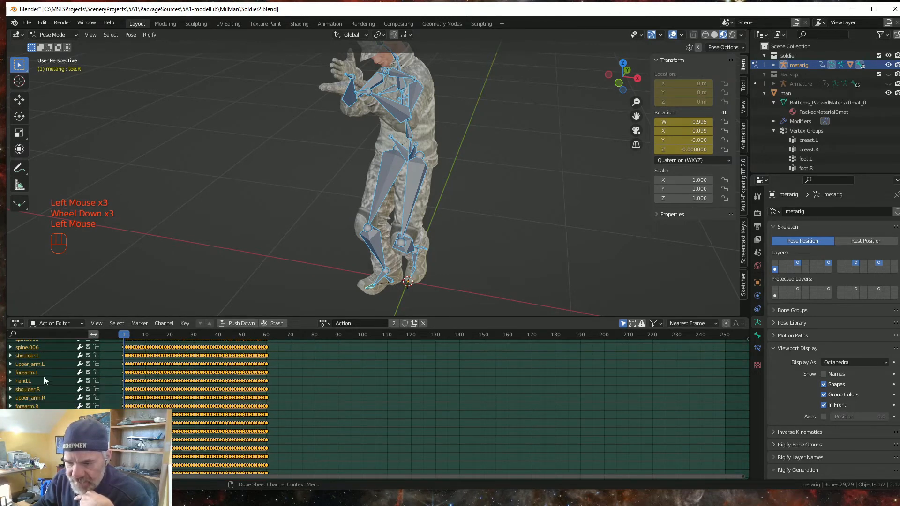
scroll(42, 389, "up", 5)
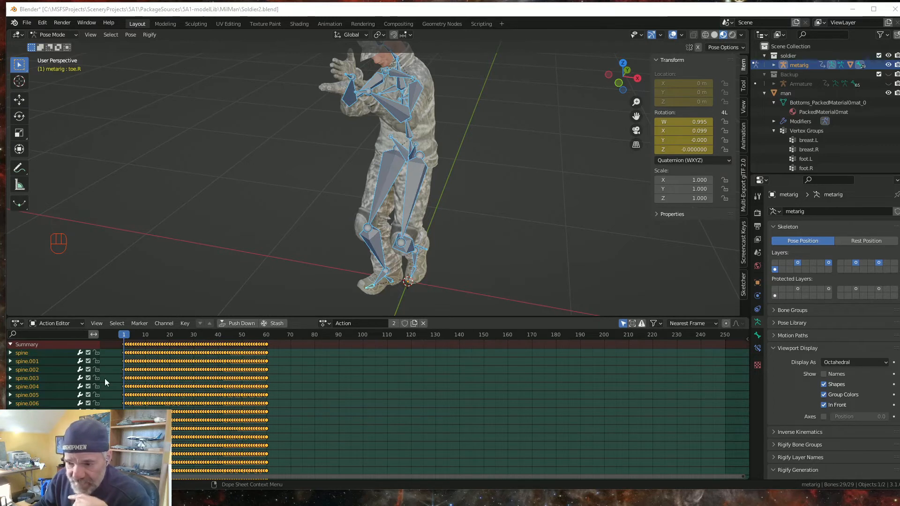
Step: Rename the baked action to "walk" and push it down as an NLA strip
left_click(353, 324)
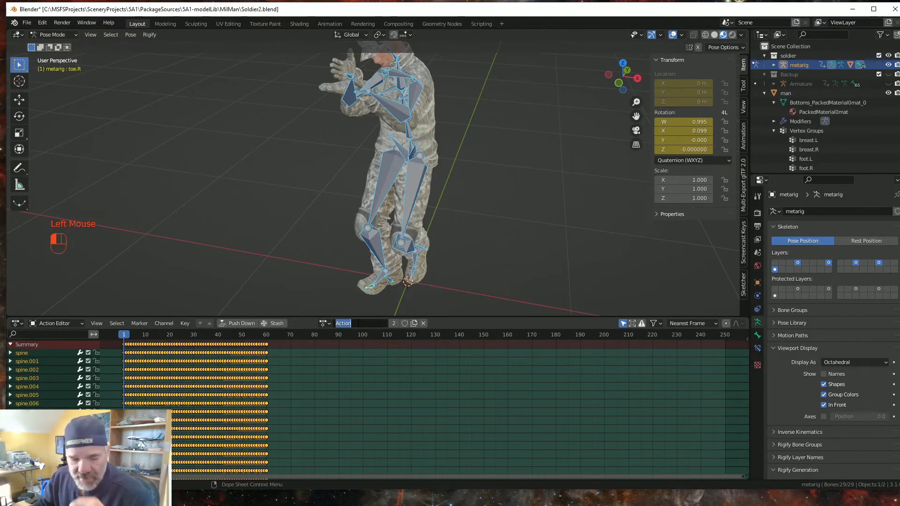
type("walk")
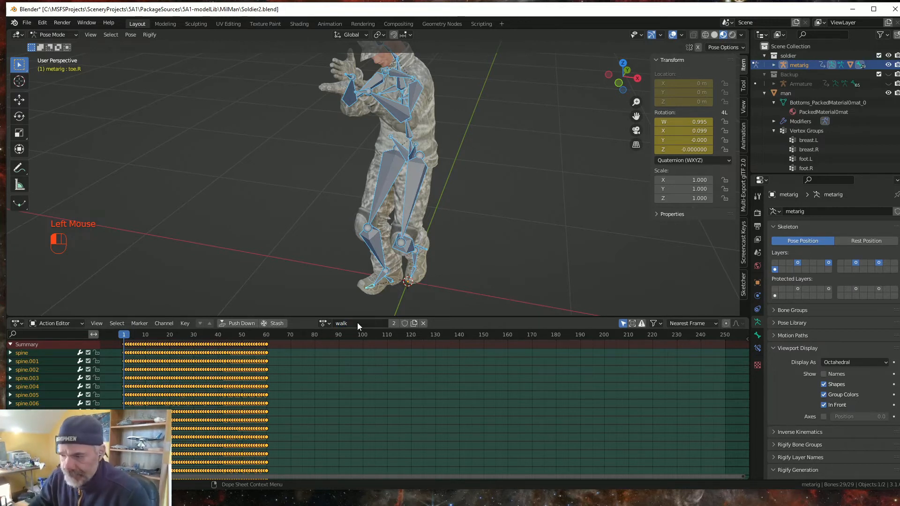
key("Return")
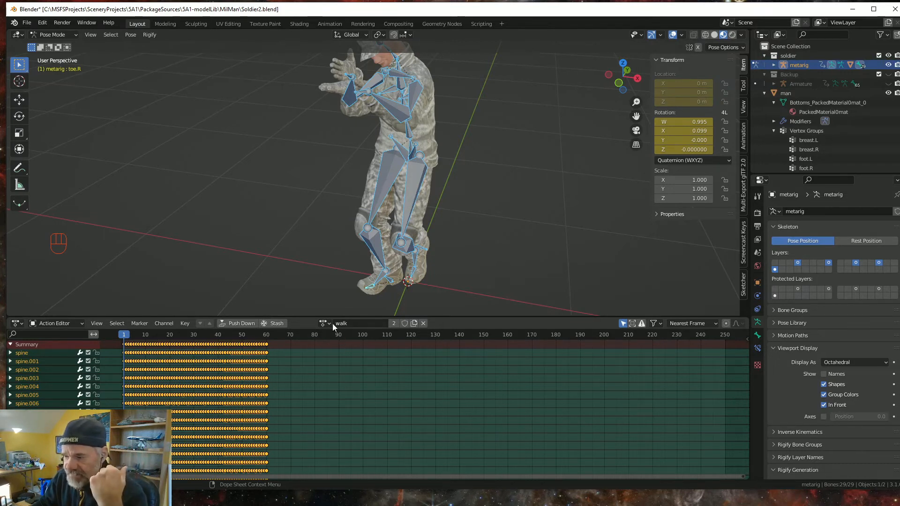
left_click(235, 323)
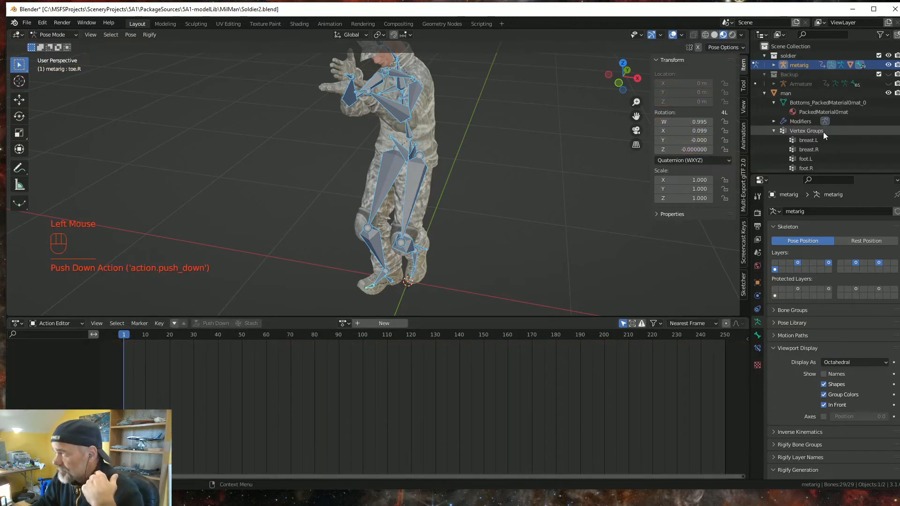
Step: Examine the man mesh's vertex groups and its Armature modifier in the scene hierarchy
scroll(820, 127, "down", 4)
scroll(815, 110, "down", 6)
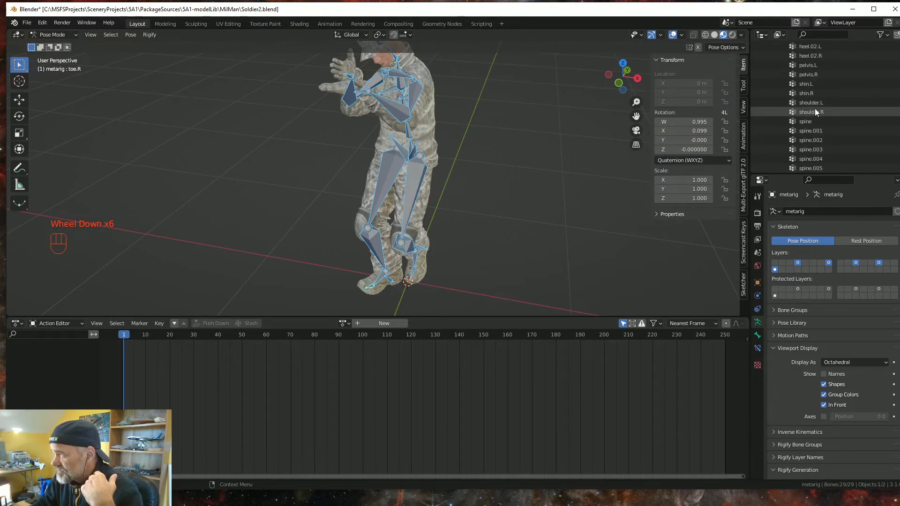
scroll(813, 112, "down", 1)
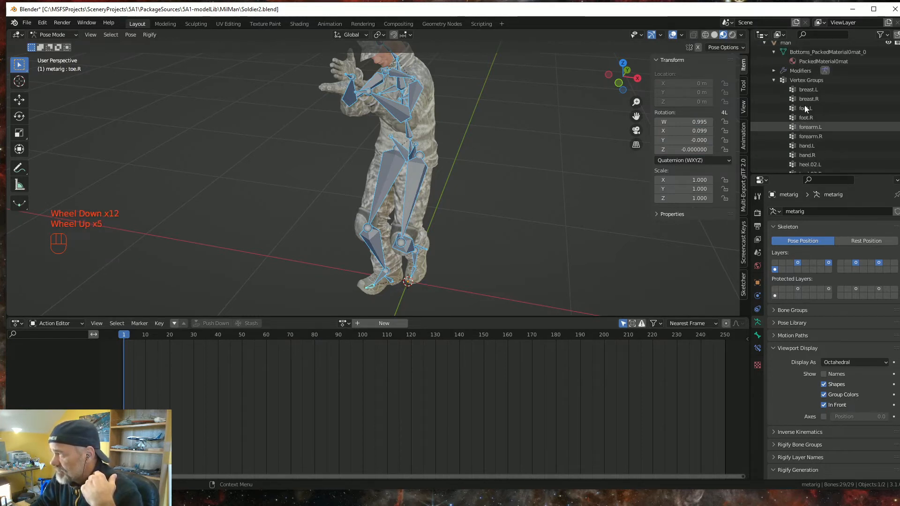
scroll(805, 105, "up", 6)
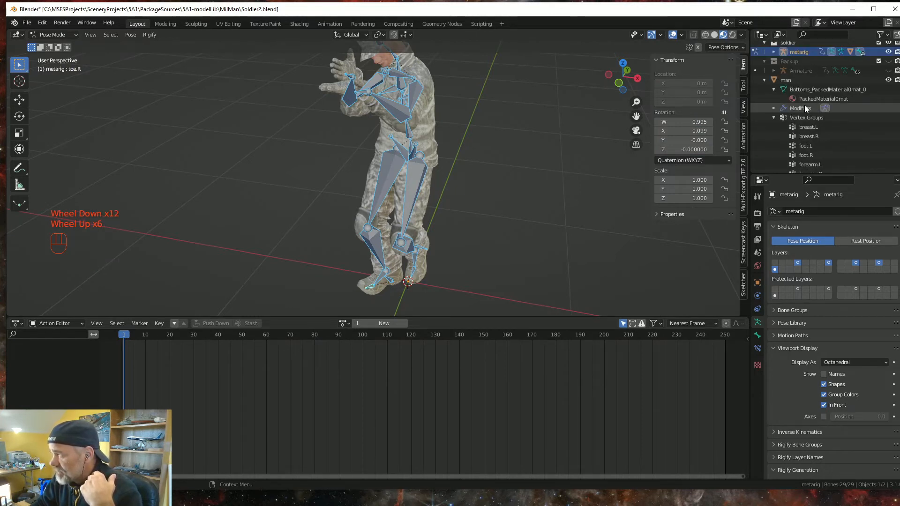
left_click(775, 108)
left_click(775, 107)
left_click(774, 107)
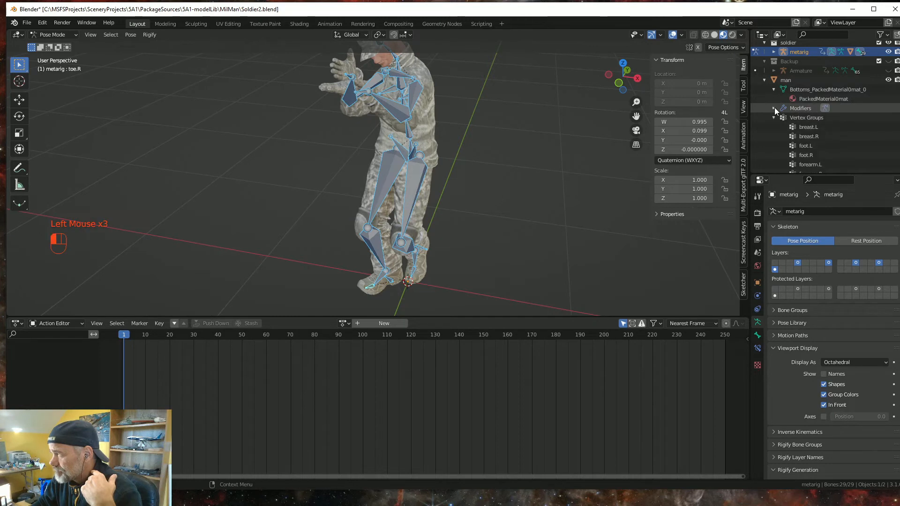
left_click(775, 108)
left_click(783, 117)
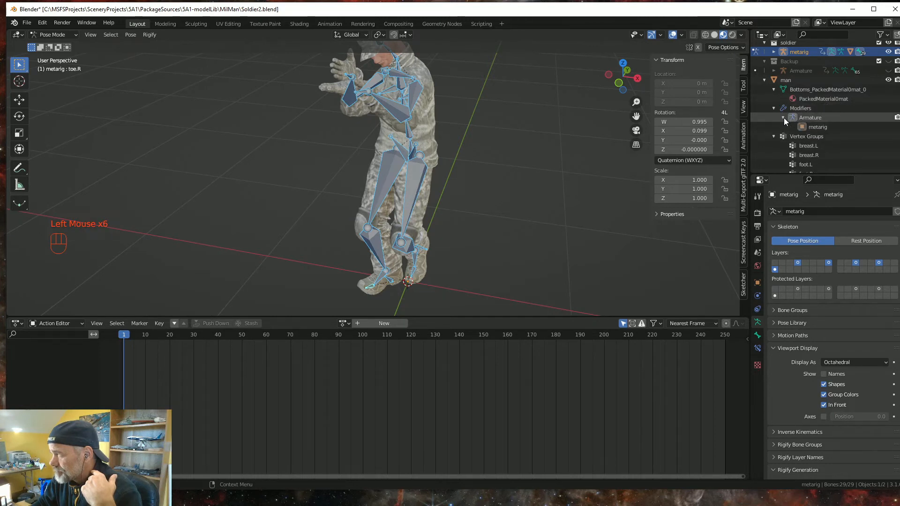
left_click(784, 117)
left_click(773, 108)
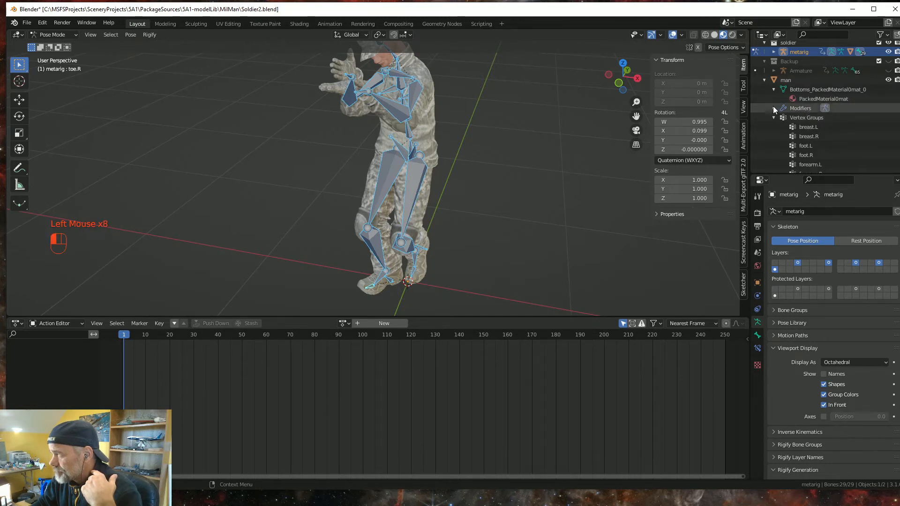
left_click(773, 107)
scroll(819, 148, "down", 1)
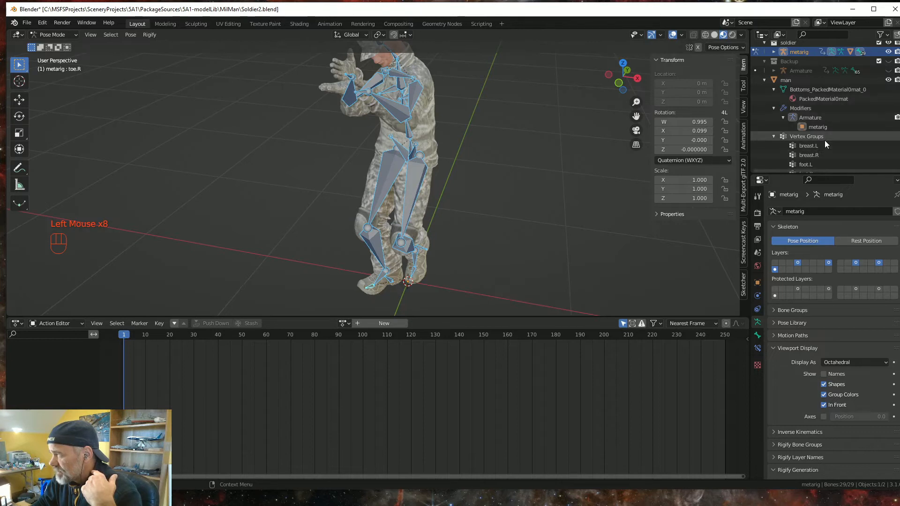
Step: Expand the metarig's animation data down to the walk strip inside its NLA track
scroll(824, 139, "up", 3)
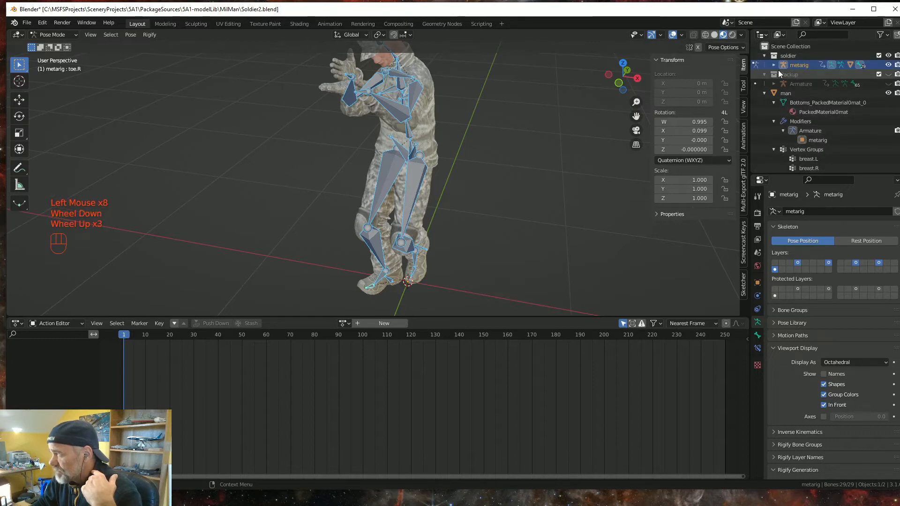
left_click(773, 65)
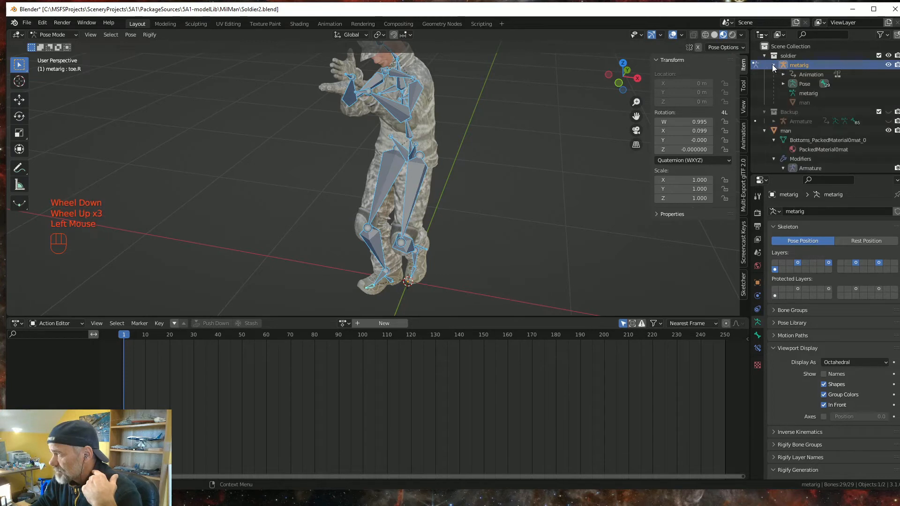
left_click(782, 74)
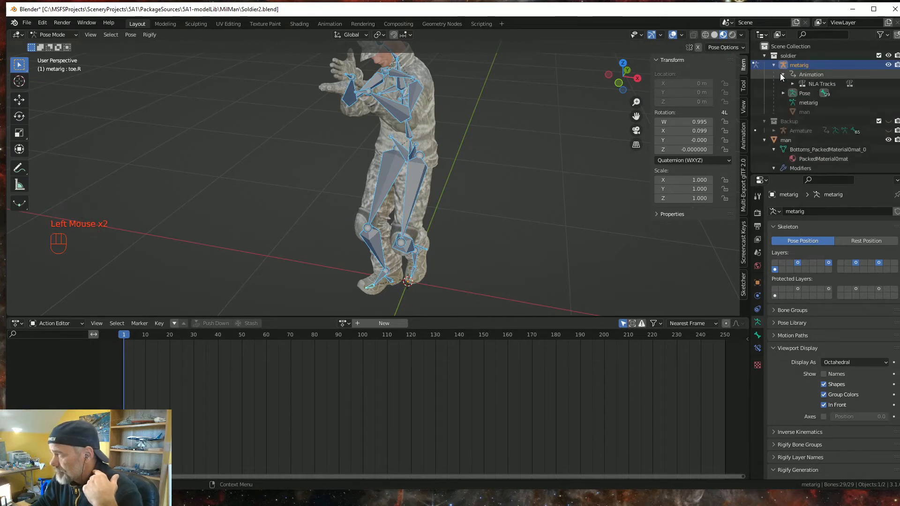
left_click(792, 83)
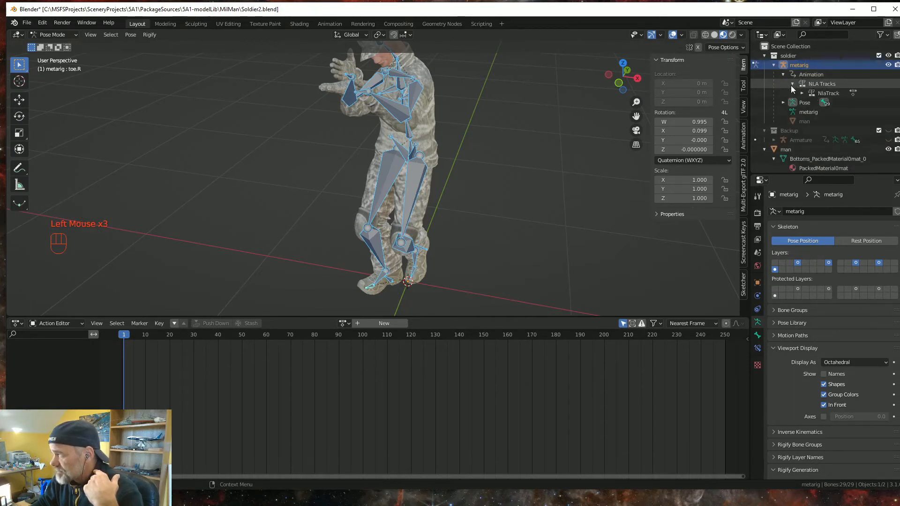
left_click(802, 93)
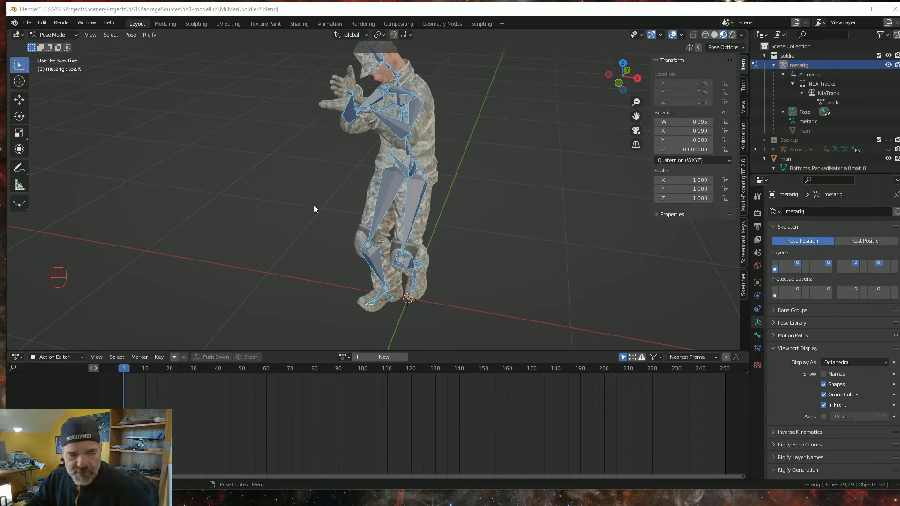
Step: Go to frame 0 and clear the rotation and location of all metarig bones
scroll(313, 207, "down", 1)
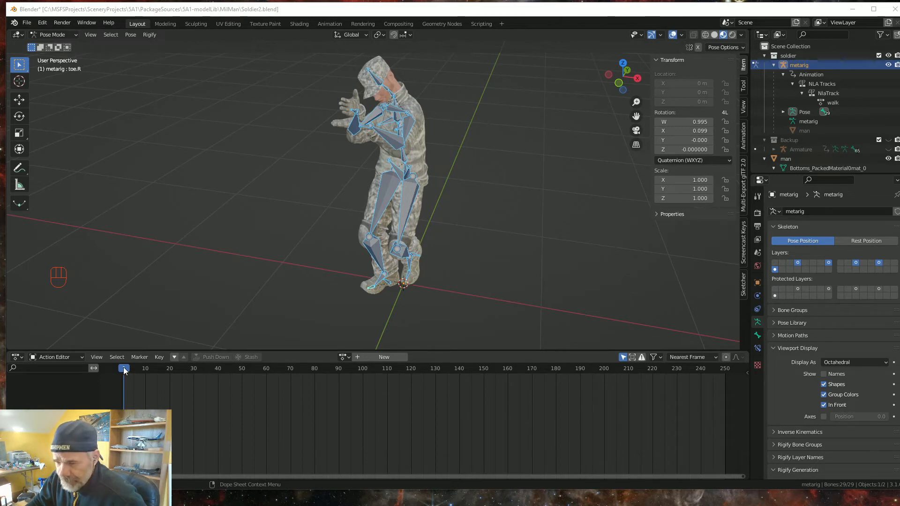
left_click_drag(123, 369, 121, 369)
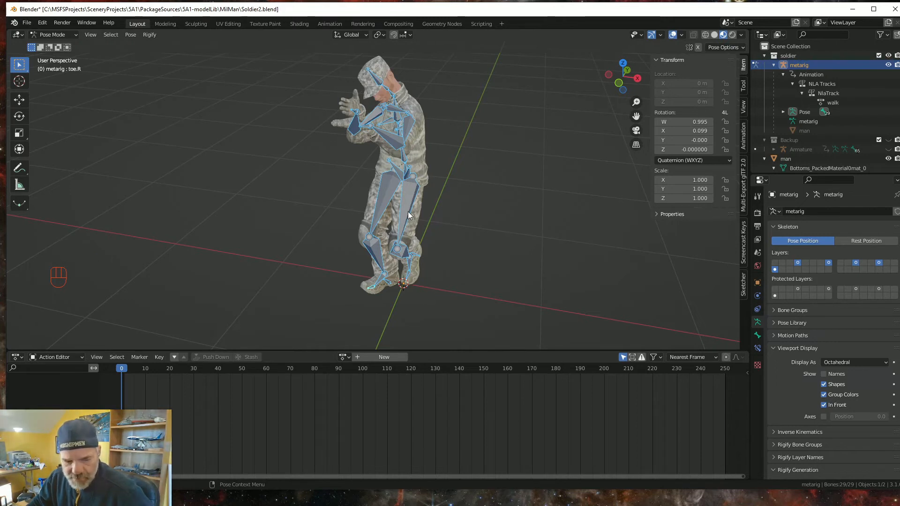
key("alt")
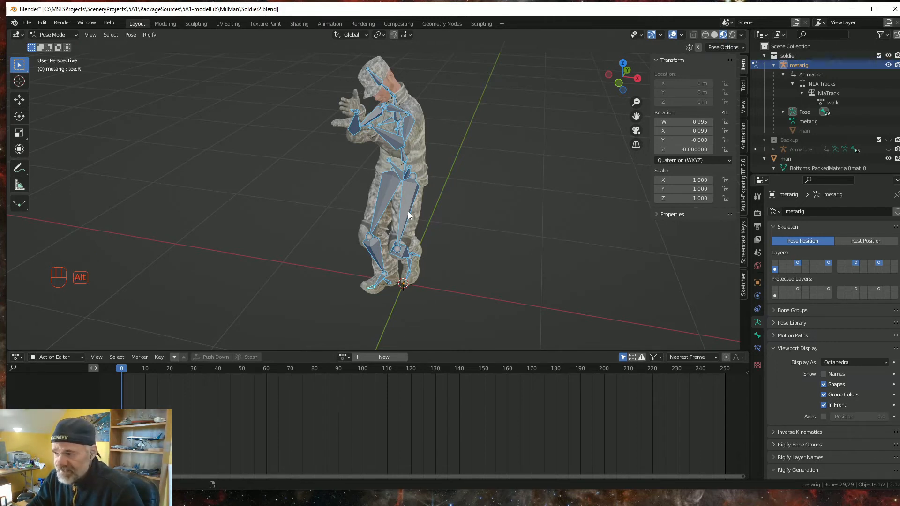
key("alt+r")
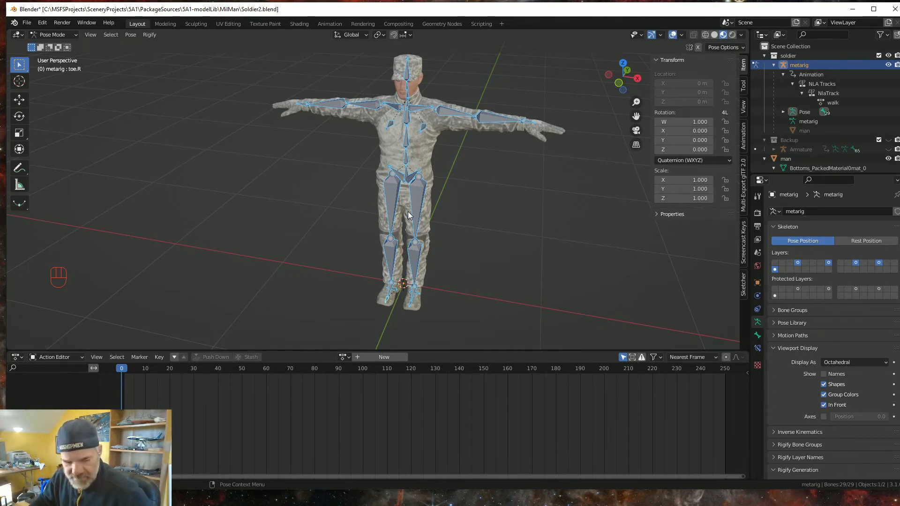
key("alt")
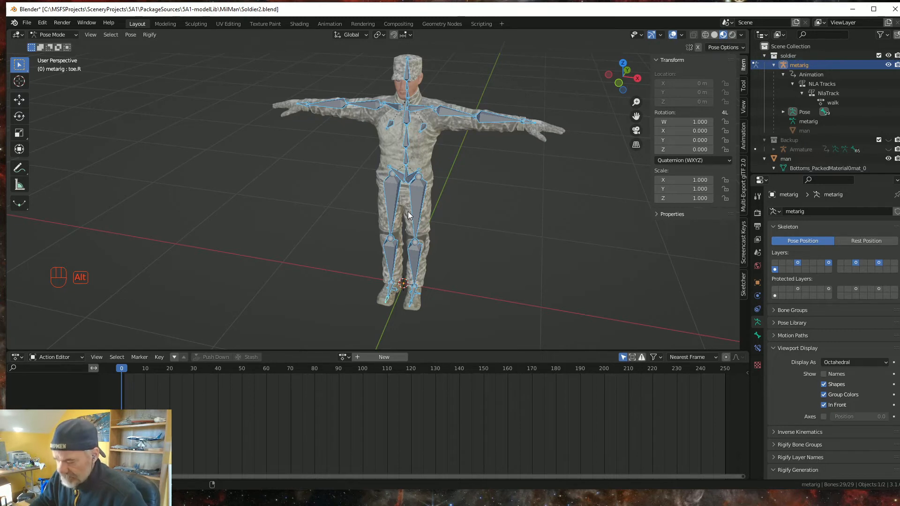
key("alt+g")
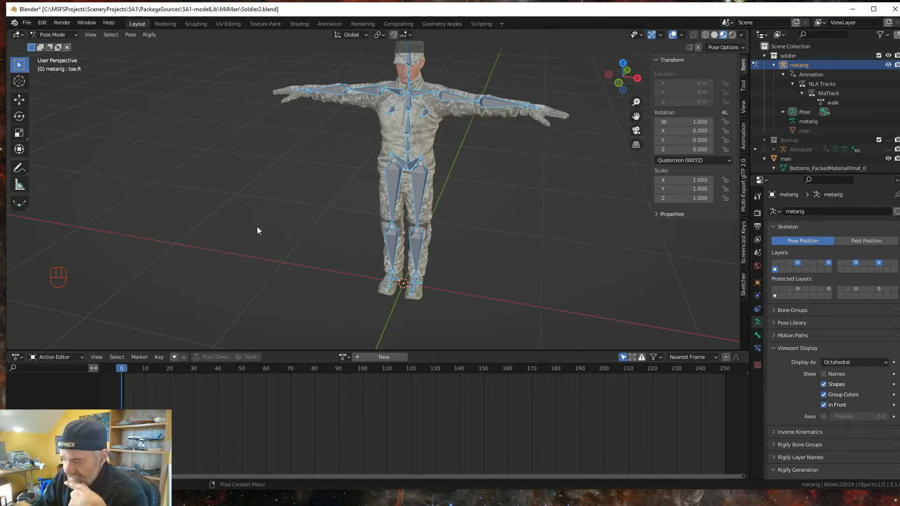
Step: Insert Location & Rotation keyframes for all metarig bones at frames 0, 1 and 2
key("i")
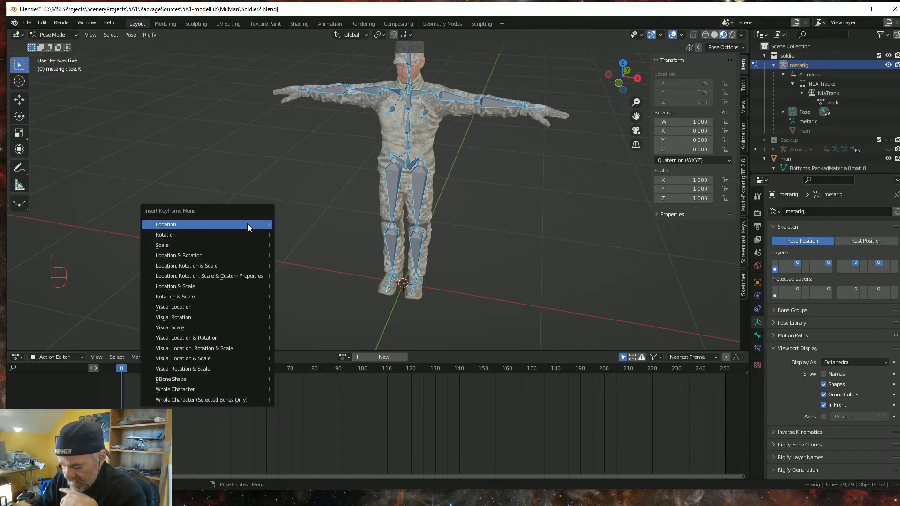
left_click(189, 257)
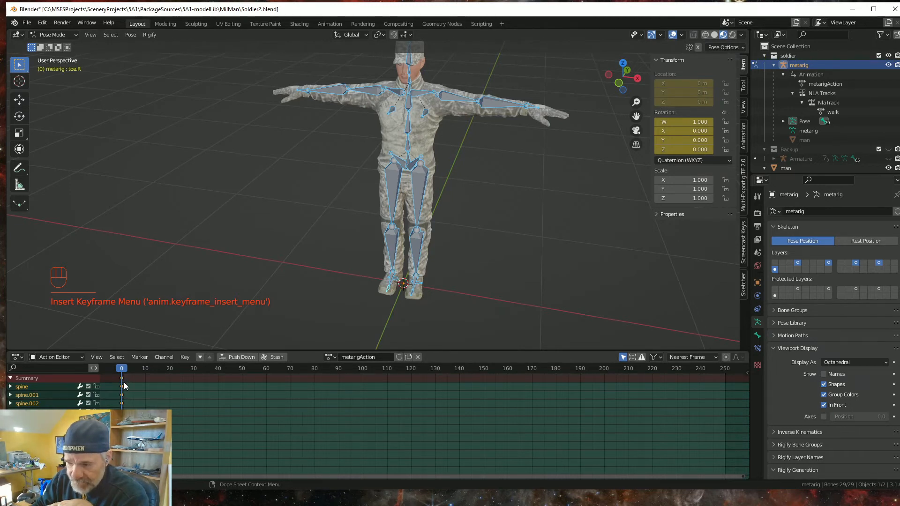
left_click(123, 370)
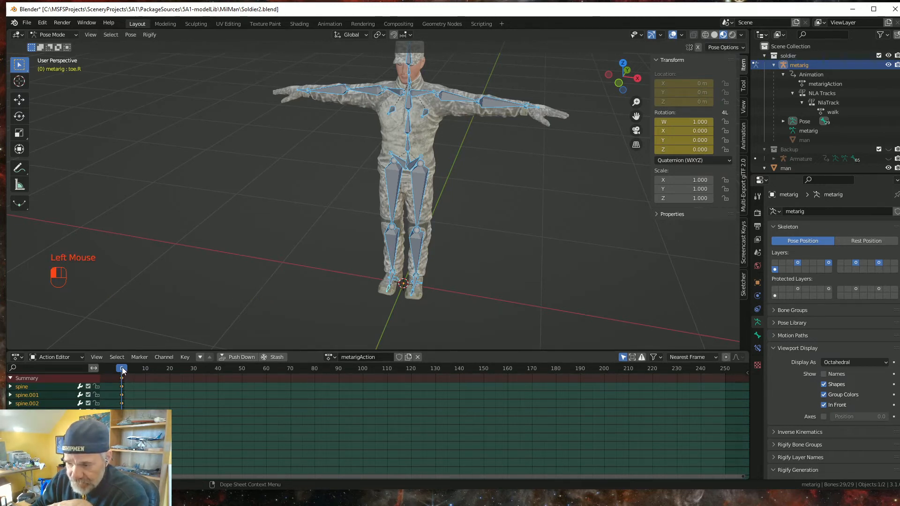
left_click_drag(123, 370, 125, 371)
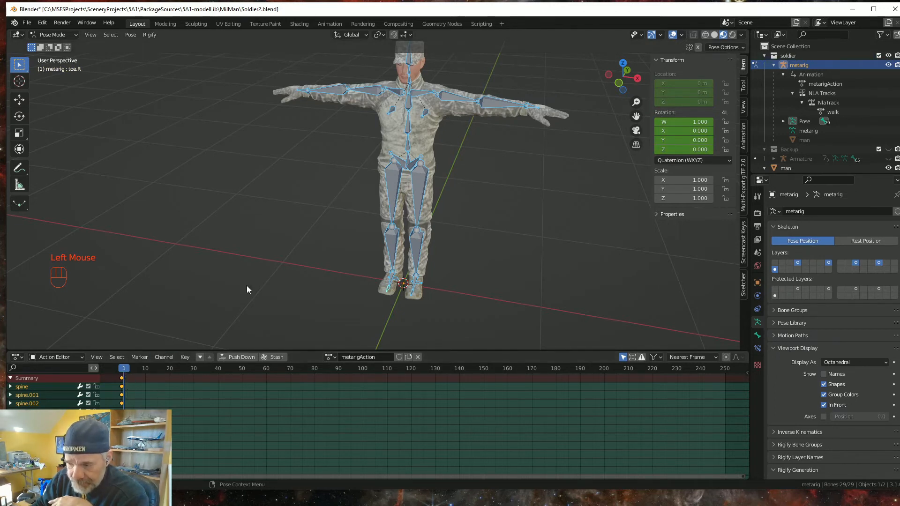
key("i")
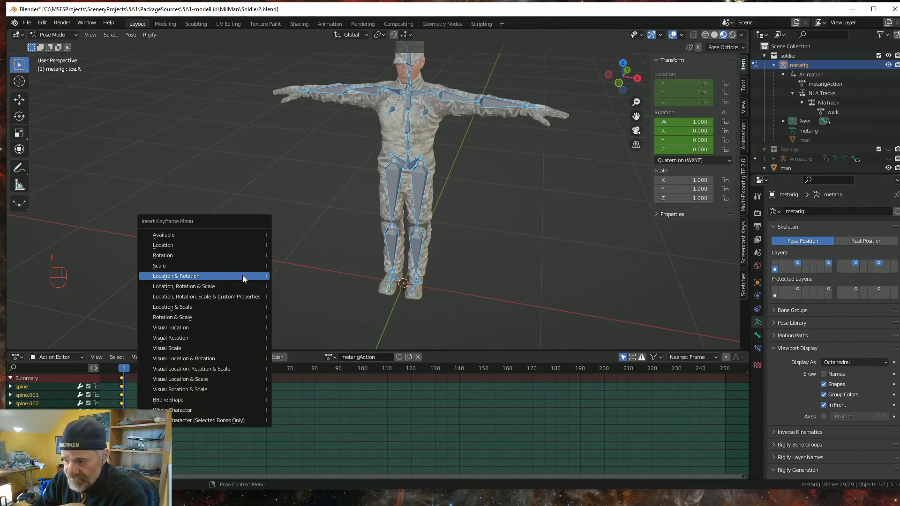
left_click(242, 276)
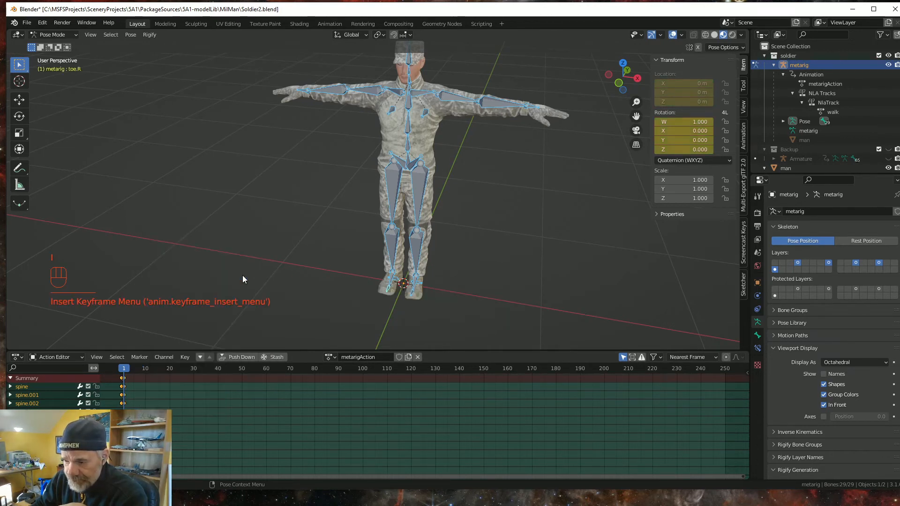
left_click(127, 371)
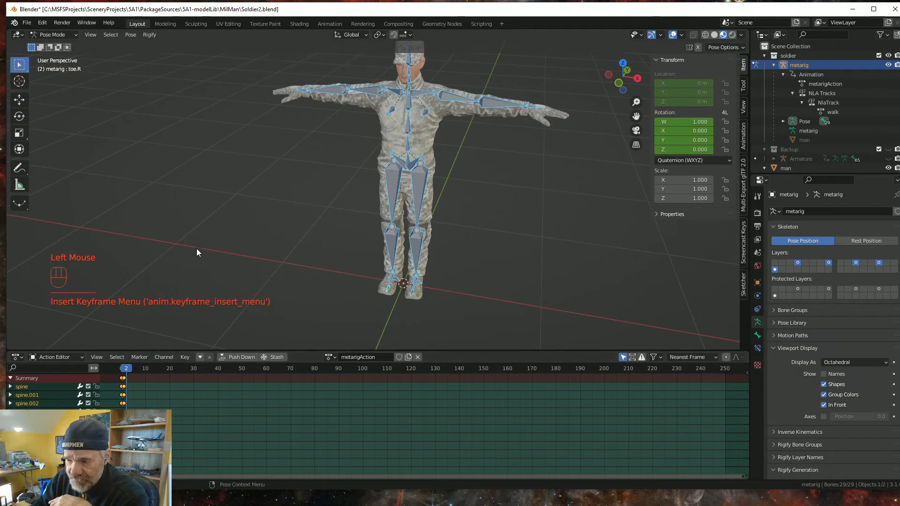
key("i")
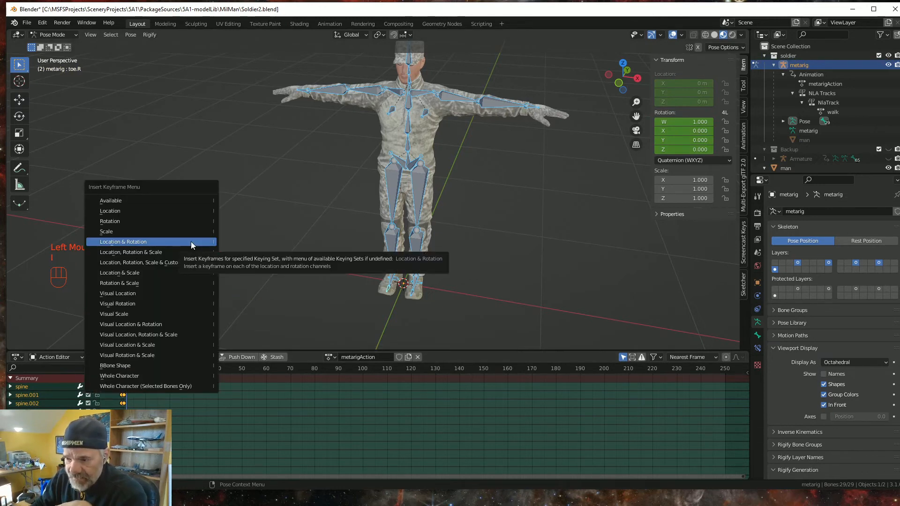
left_click(189, 241)
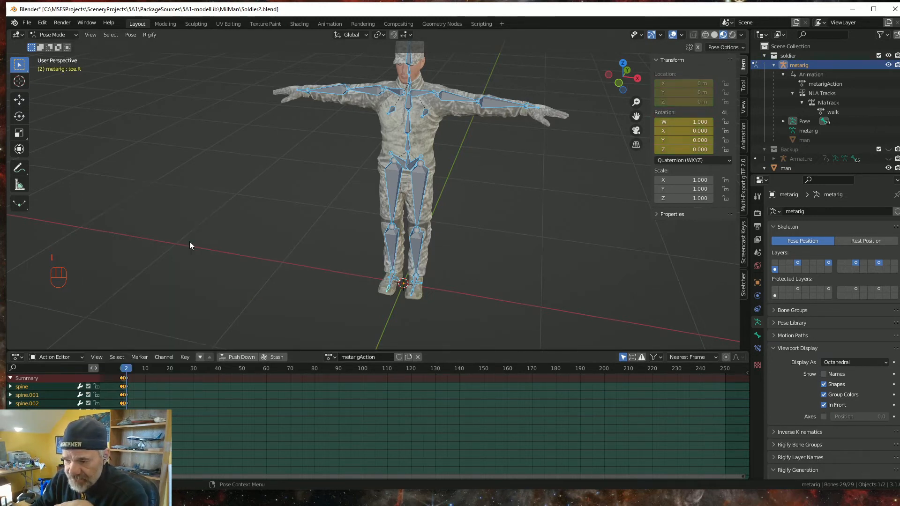
Step: Rename the new T-pose action to "Default_State" and push it down as an NLA strip
left_click(349, 356)
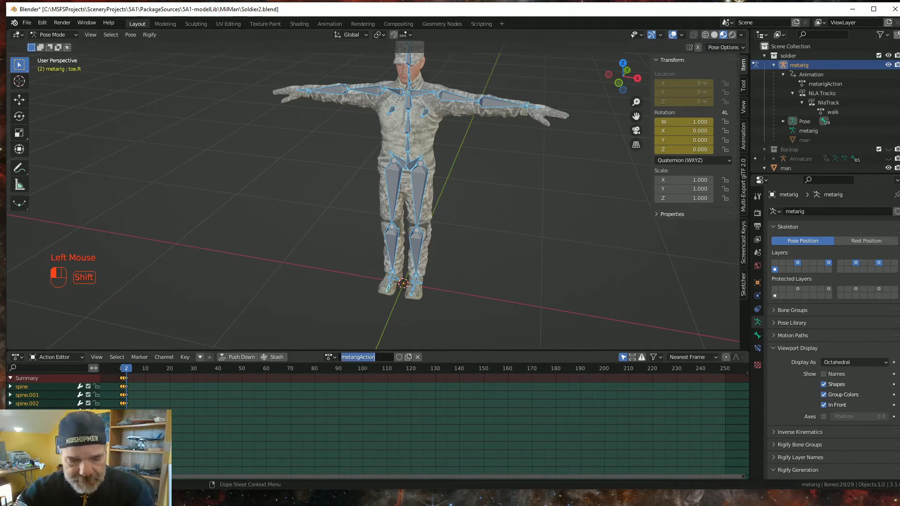
type("Defau")
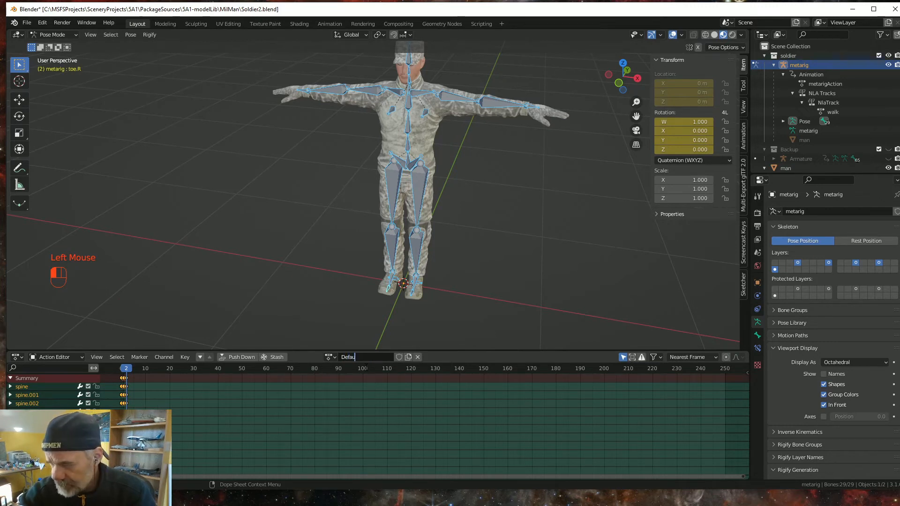
type("lt")
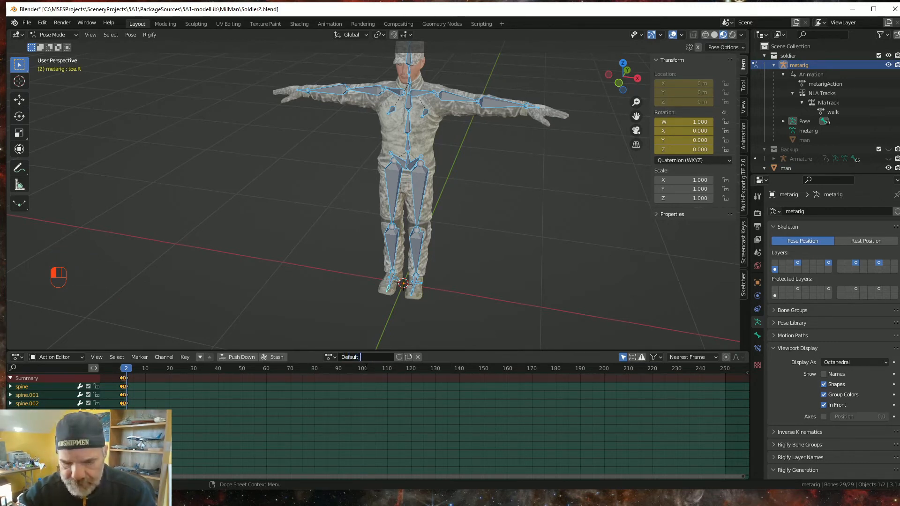
type("_State")
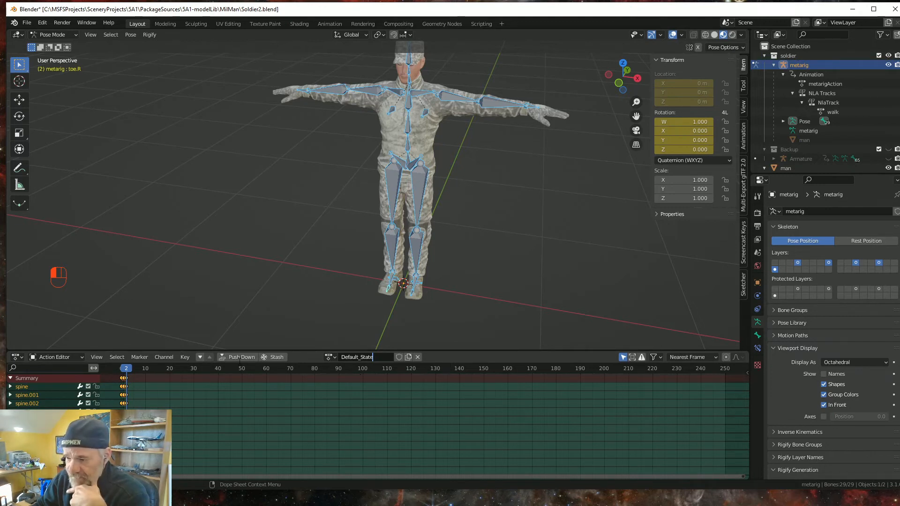
left_click(236, 357)
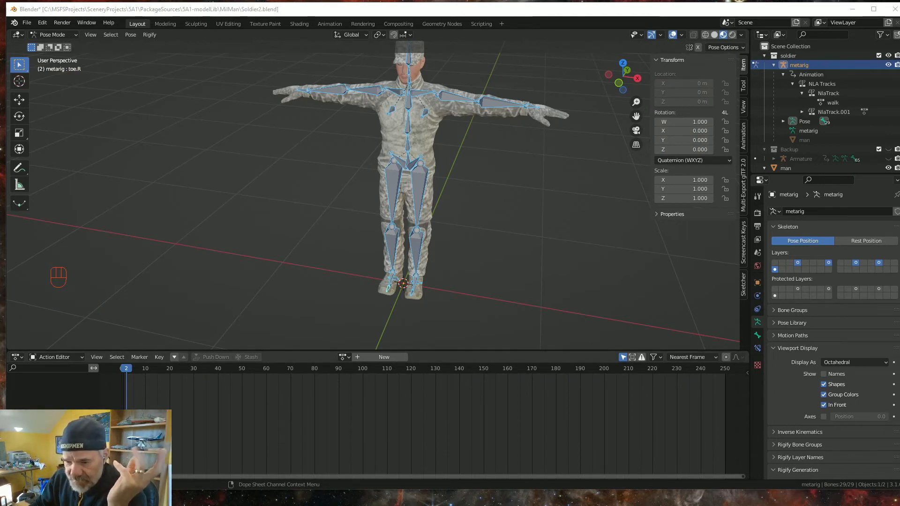
Step: Show the Nonlinear Animation editor and rename the new T-pose track to "Default_State"
left_click(22, 358)
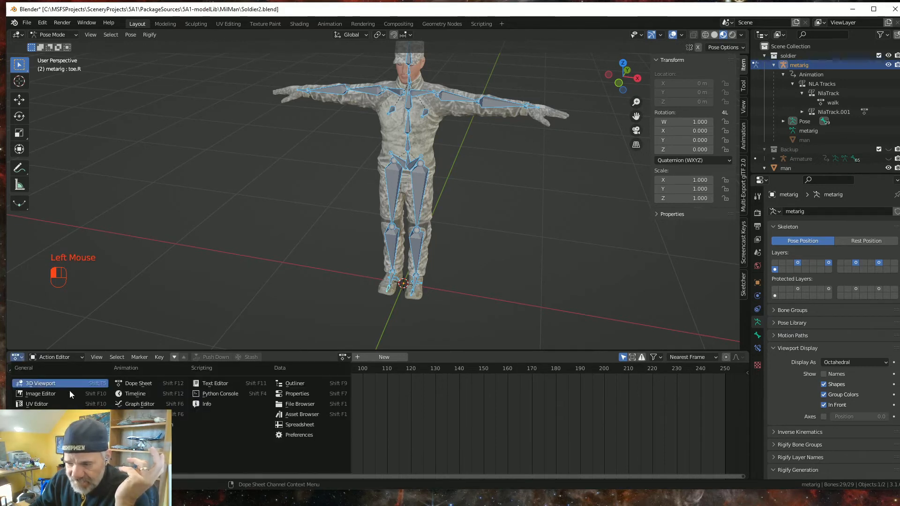
left_click(150, 424)
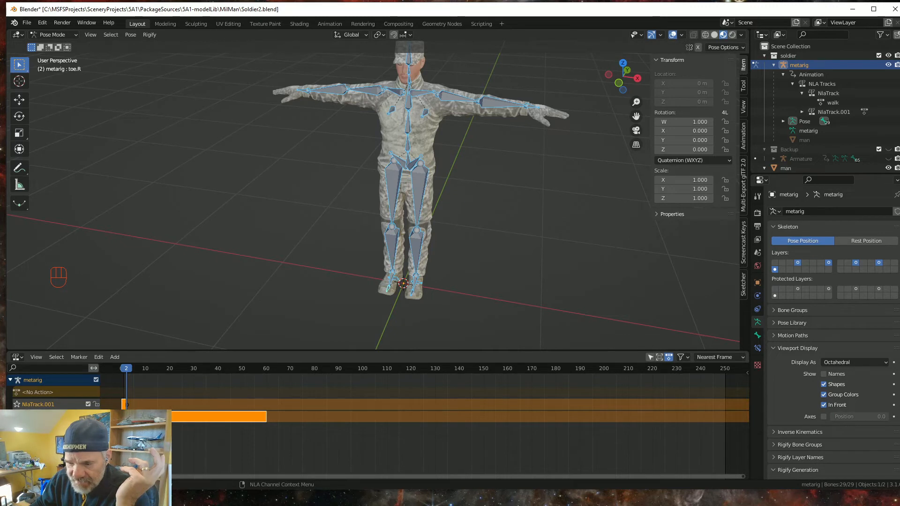
double_click(40, 405)
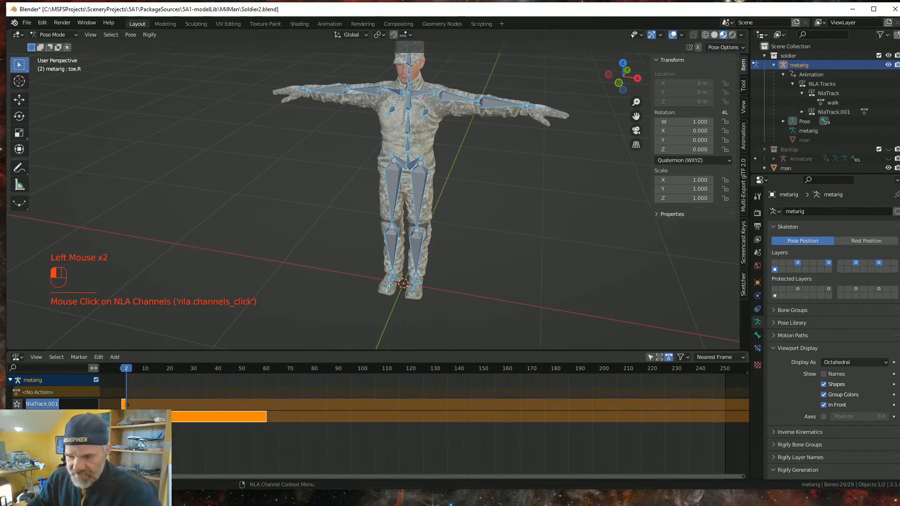
key("Return")
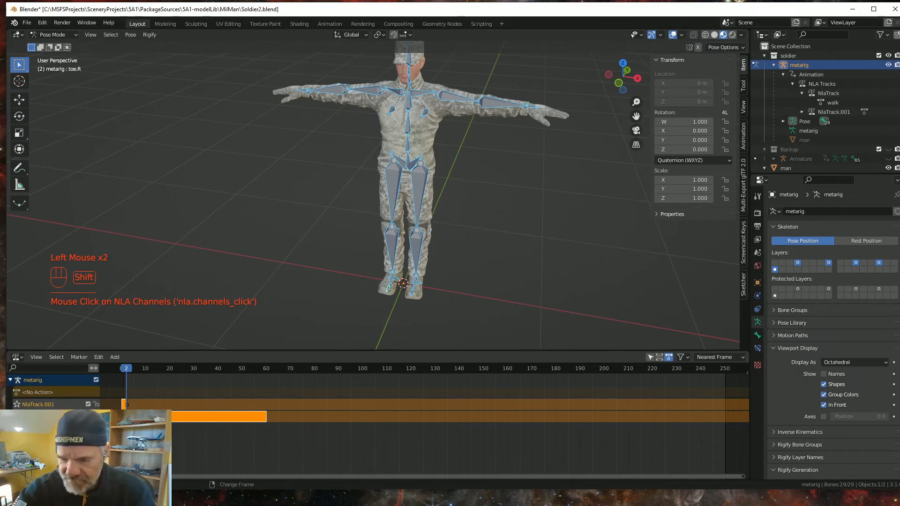
double_click(50, 405)
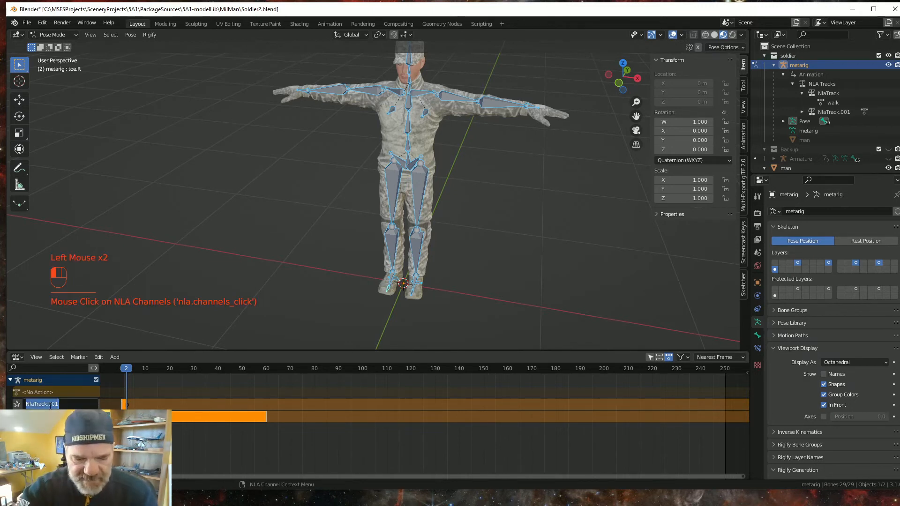
type("Defau")
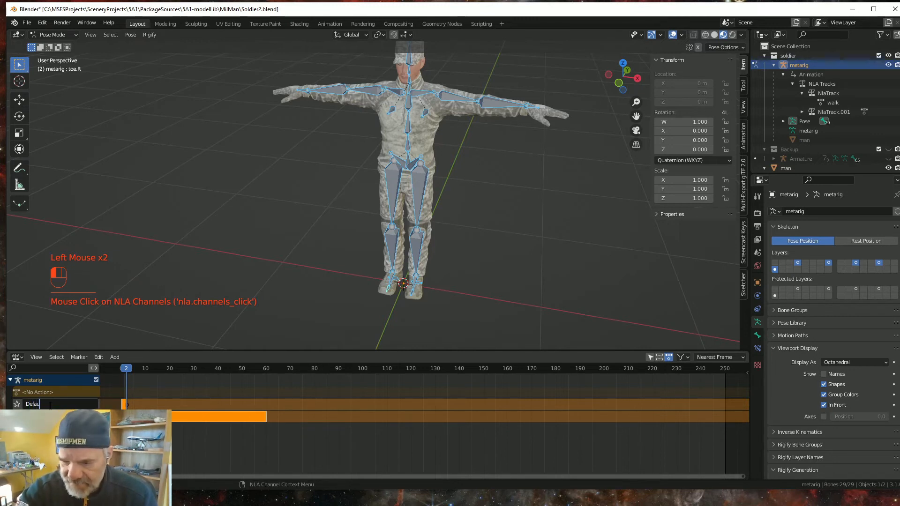
type("lt")
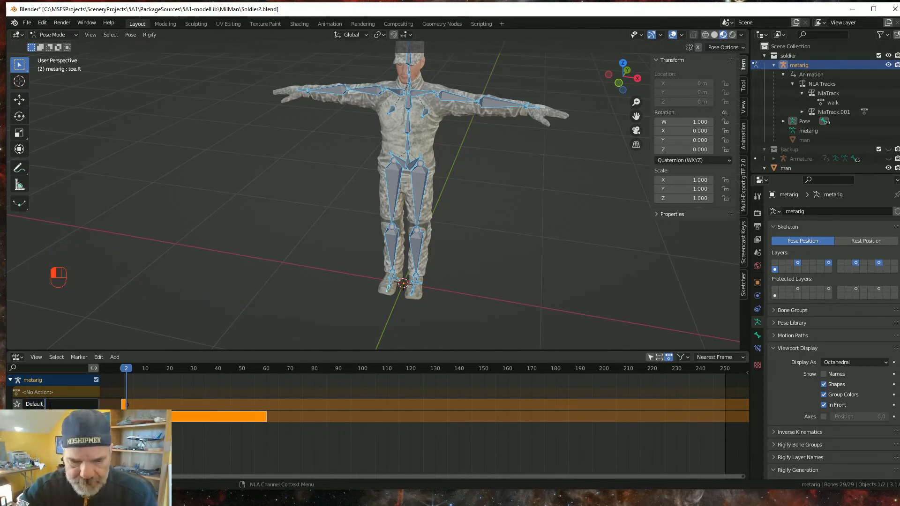
type("_State")
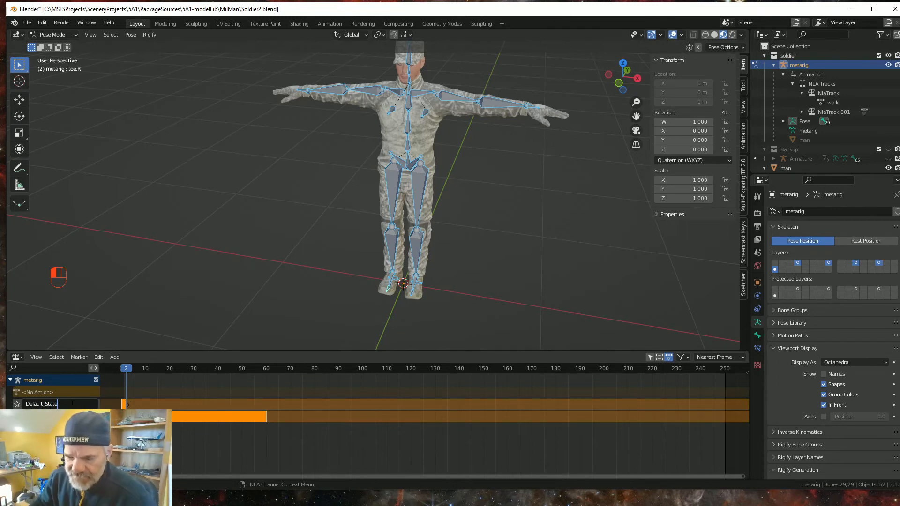
key("Return")
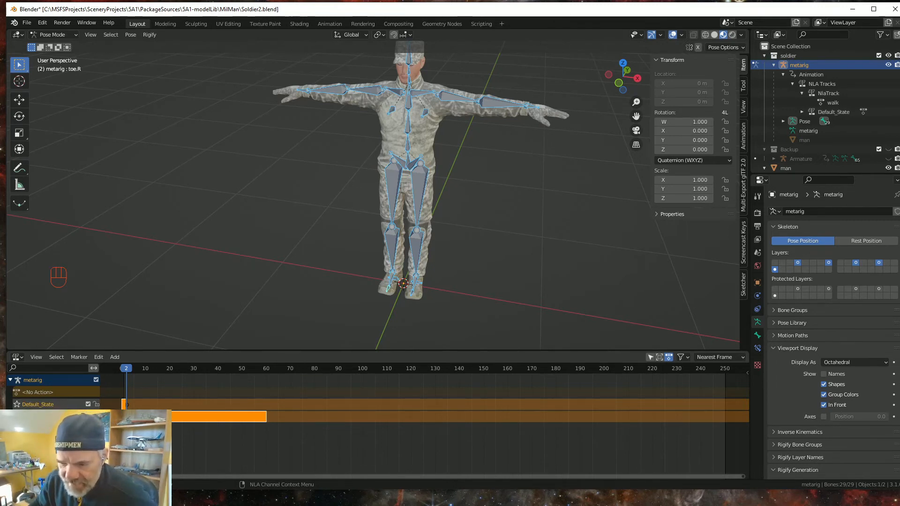
Step: Rename the NLA track that holds the walk strip to "walk"
double_click(59, 406)
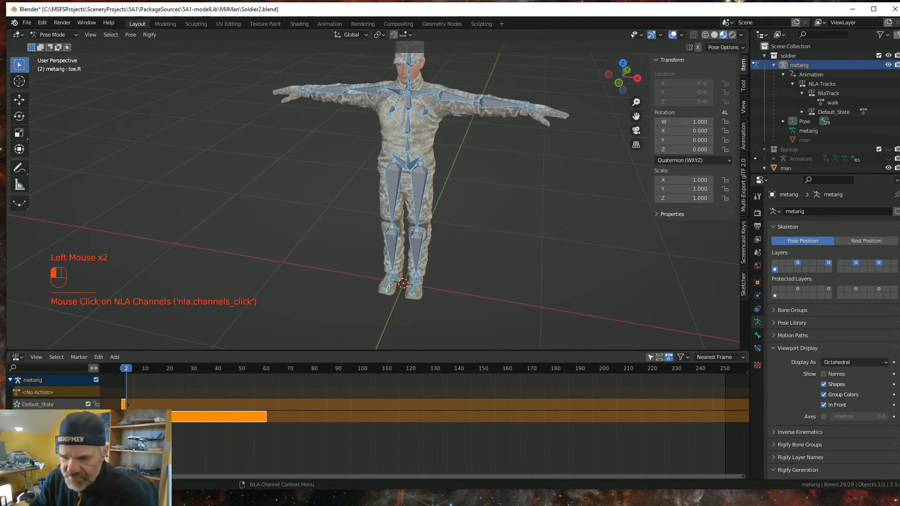
type("walk")
key("Return")
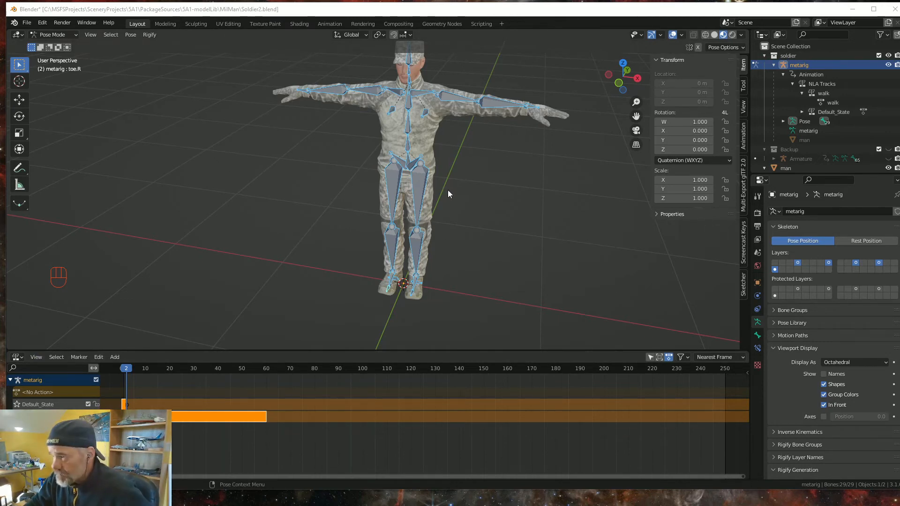
Step: Examine the metarig's NLA tracks and the man mesh's modifier and vertex groups in the scene hierarchy
middle_click_drag(448, 190, 456, 211, "shift")
scroll(816, 103, "up", 1)
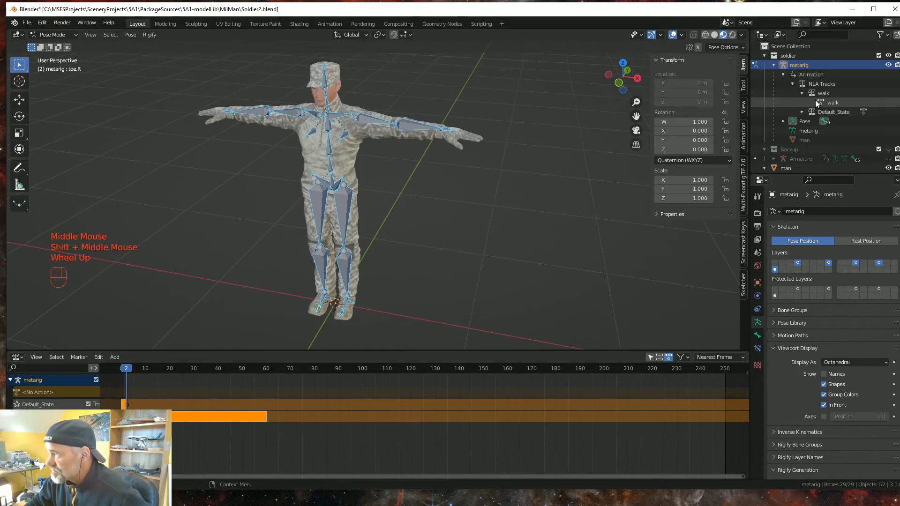
scroll(816, 104, "down", 2)
scroll(815, 103, "down", 6)
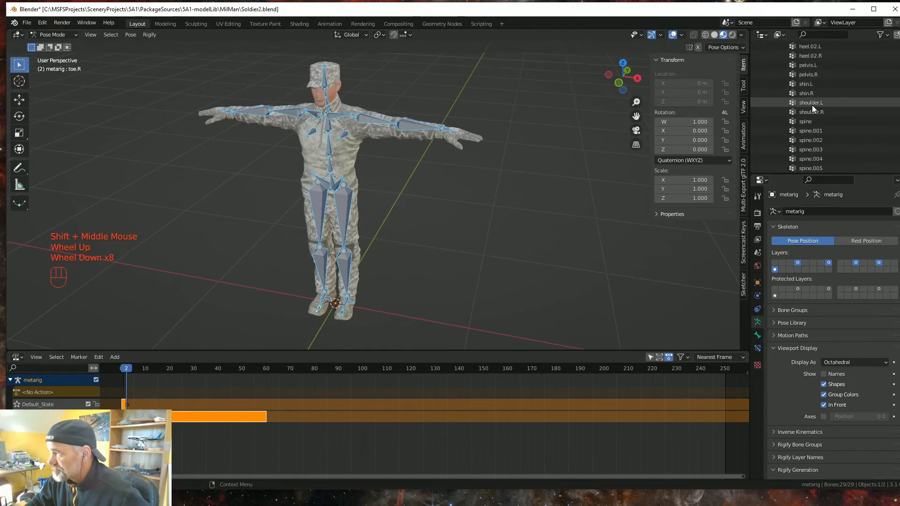
scroll(819, 101, "up", 1)
scroll(819, 101, "up", 5)
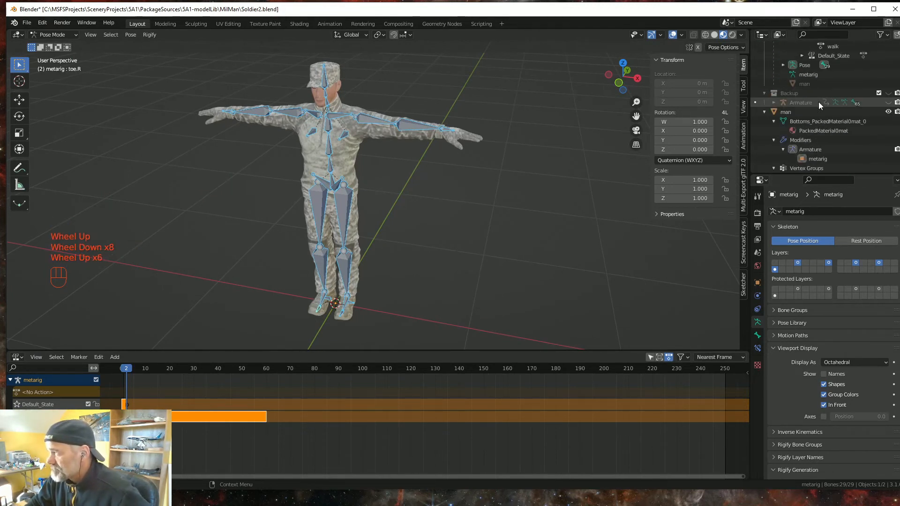
scroll(801, 108, "up", 2)
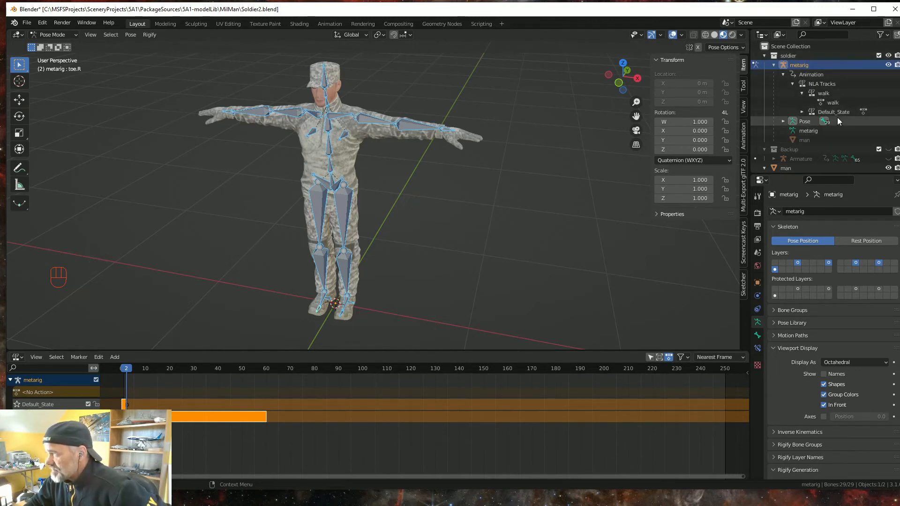
scroll(836, 119, "down", 1)
scroll(809, 107, "up", 2)
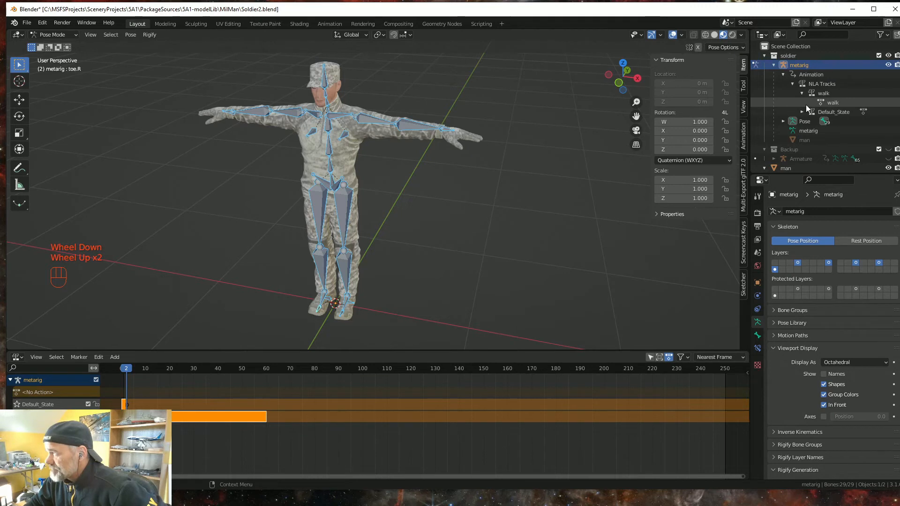
Step: Collapse the metarig's hierarchy and move the man mesh into the soldier collection
left_click(774, 64)
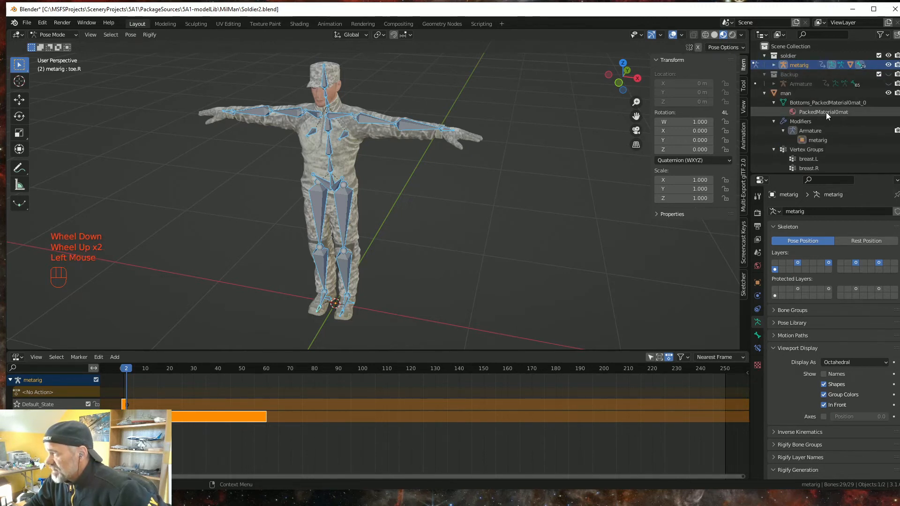
left_click(786, 93)
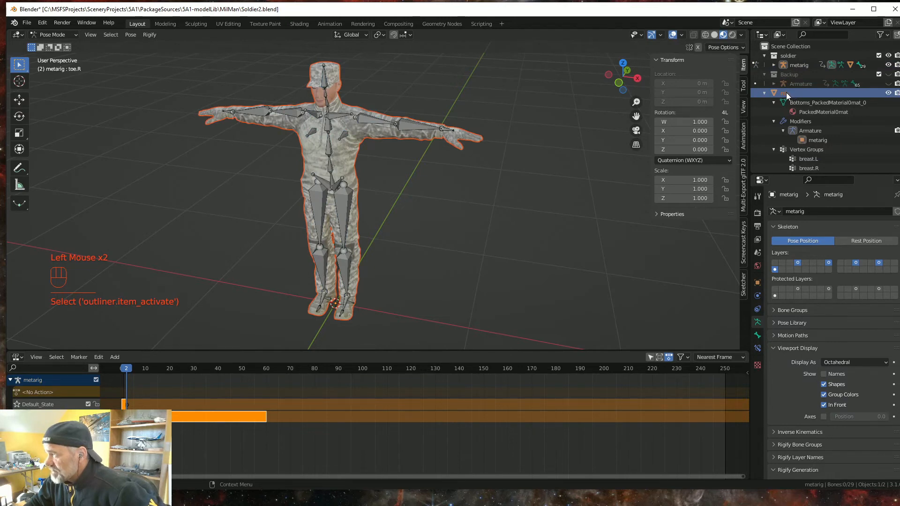
left_click_drag(786, 94, 786, 55)
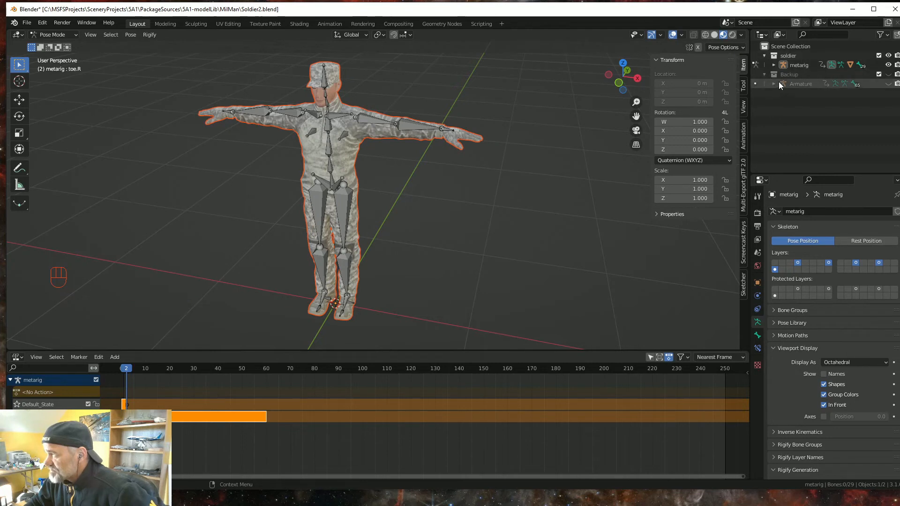
left_click(765, 56)
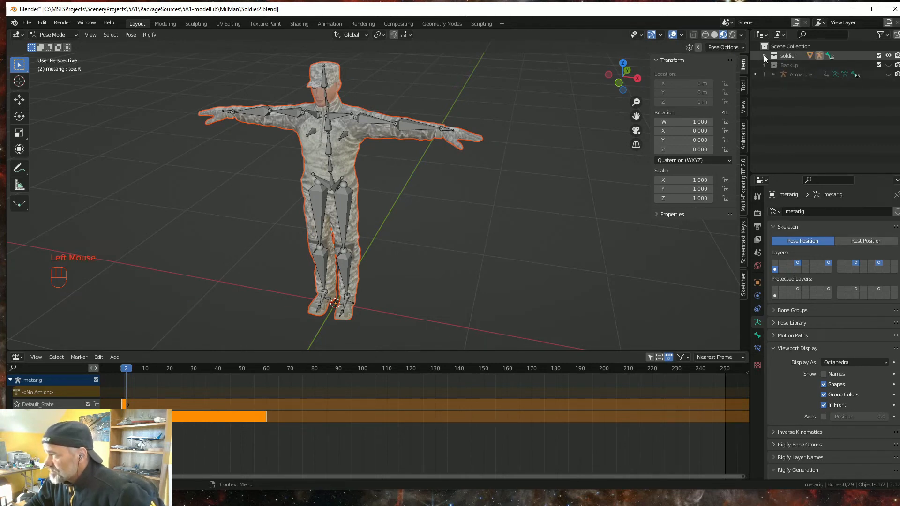
left_click(765, 56)
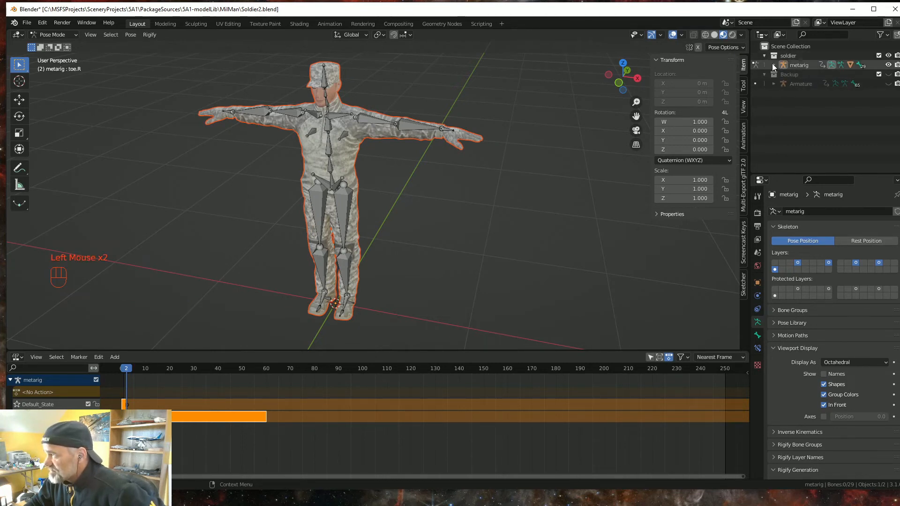
Step: Collapse the soldier collection and exclude the Backup collection from the view layer
left_click(774, 65)
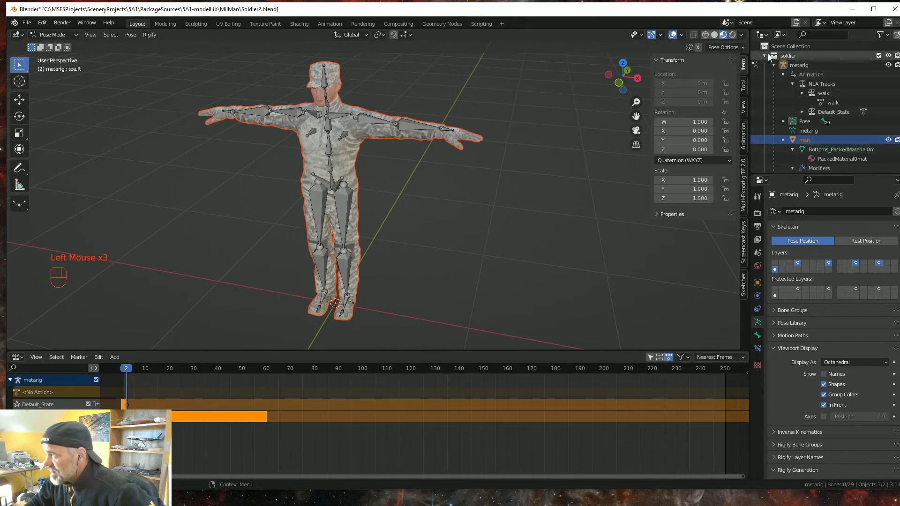
left_click(764, 56)
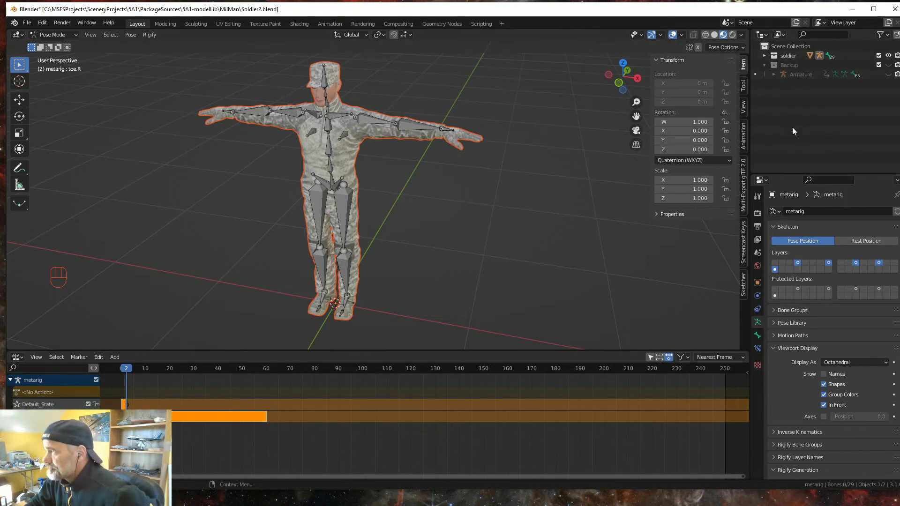
left_click(879, 65)
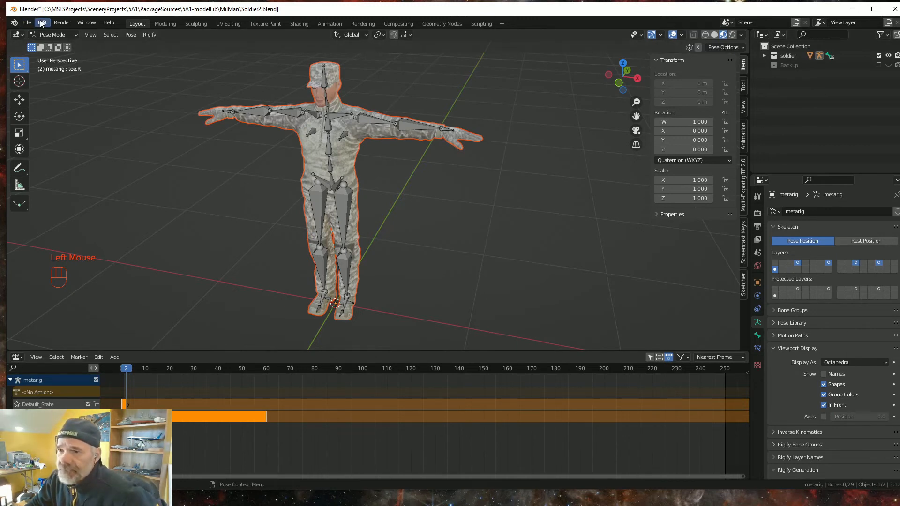
Step: Save the scene under the name Soldier3.blend in the MilMan folder, overwriting the existing file
left_click(26, 23)
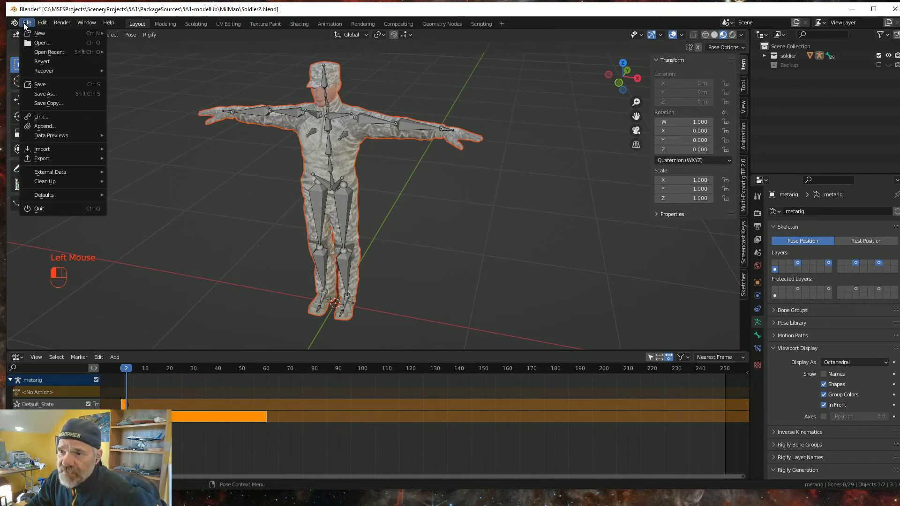
left_click(45, 94)
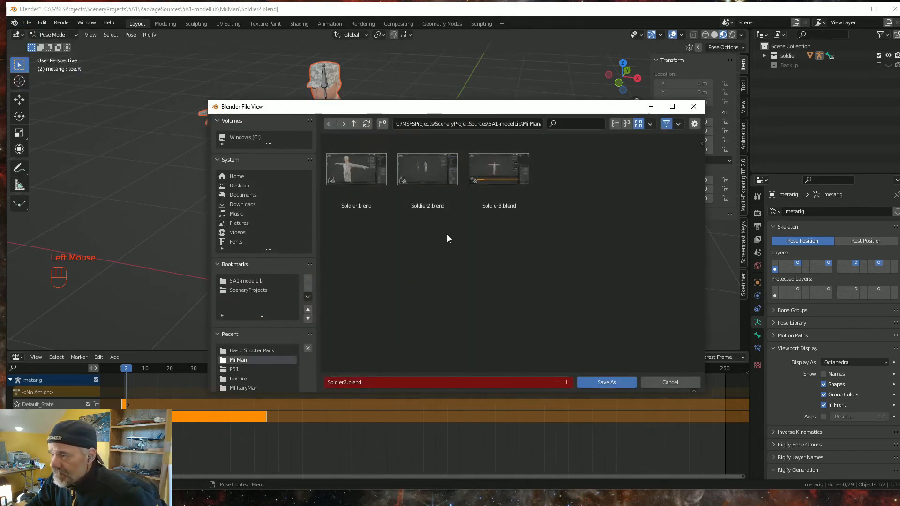
left_click(498, 168)
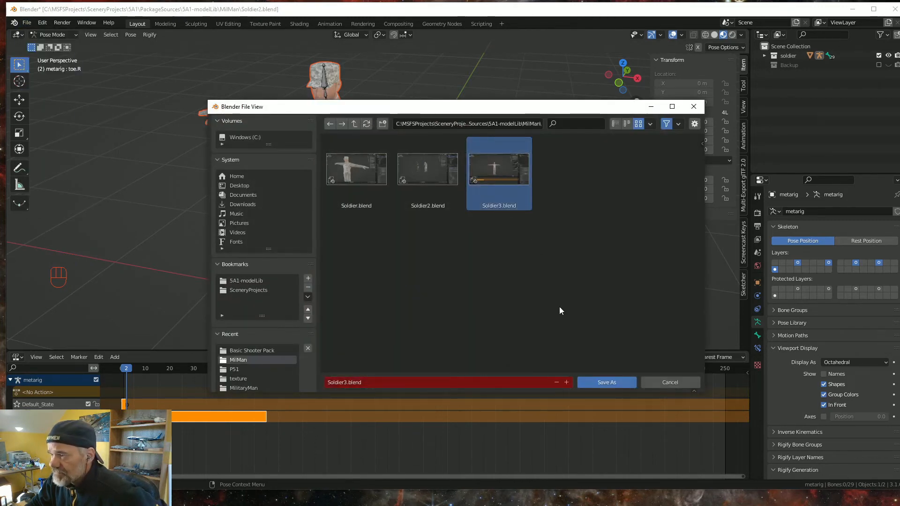
left_click(611, 382)
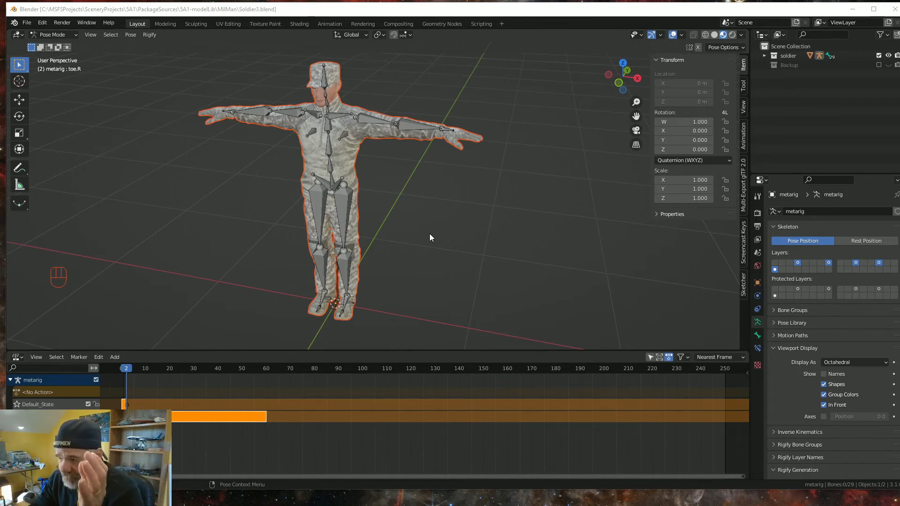
Step: Shrink the animation editor and set the textures path in the Multi-Export glTF 2.0 settings to "../texture/"
left_click(201, 350)
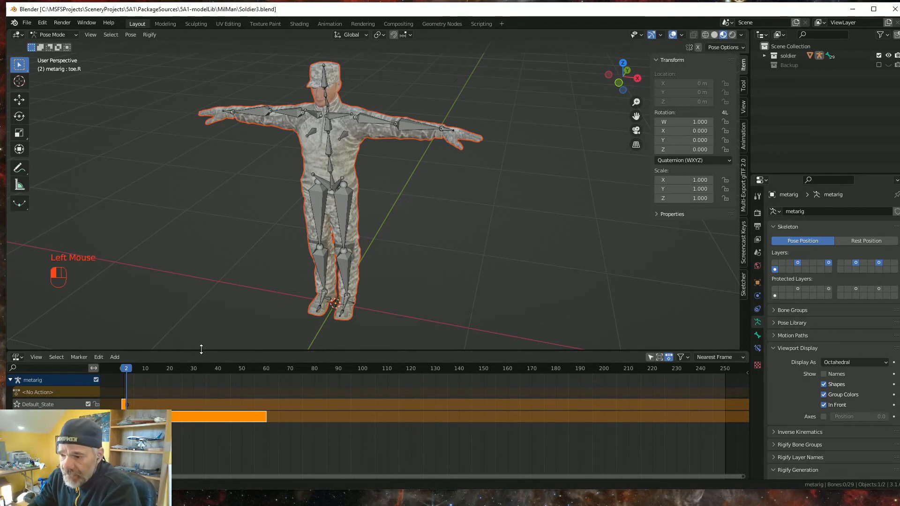
left_click_drag(201, 350, 201, 415)
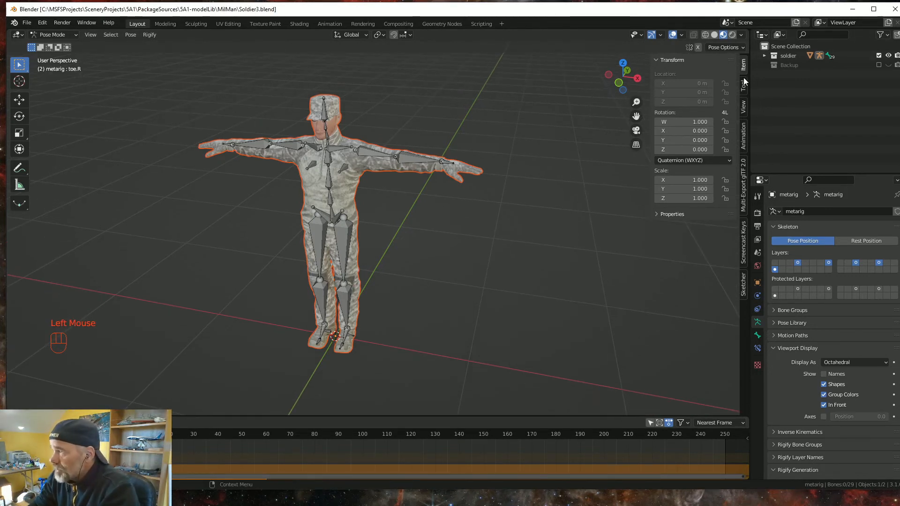
left_click(744, 193)
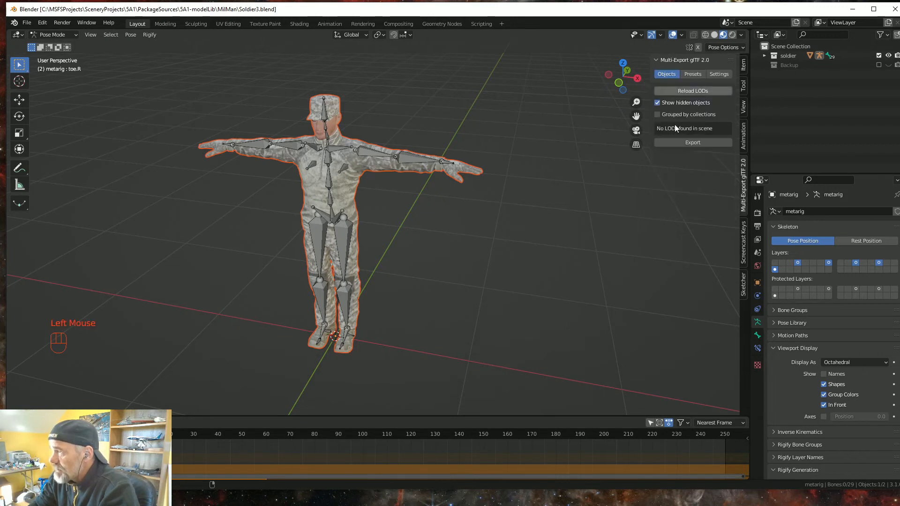
left_click(724, 73)
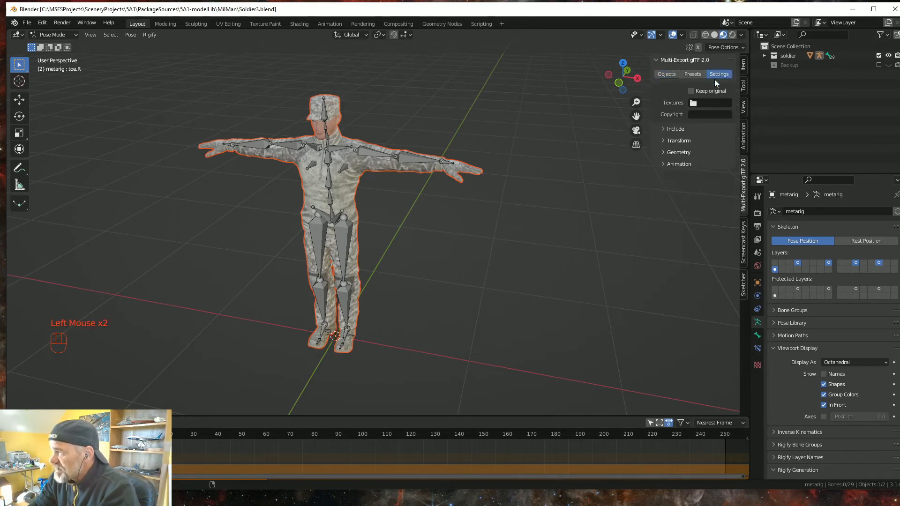
left_click(701, 102)
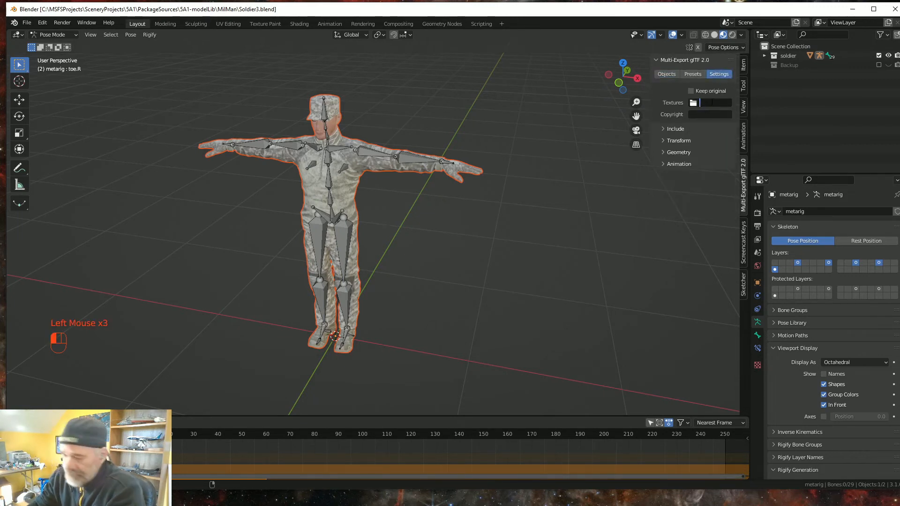
type(".")
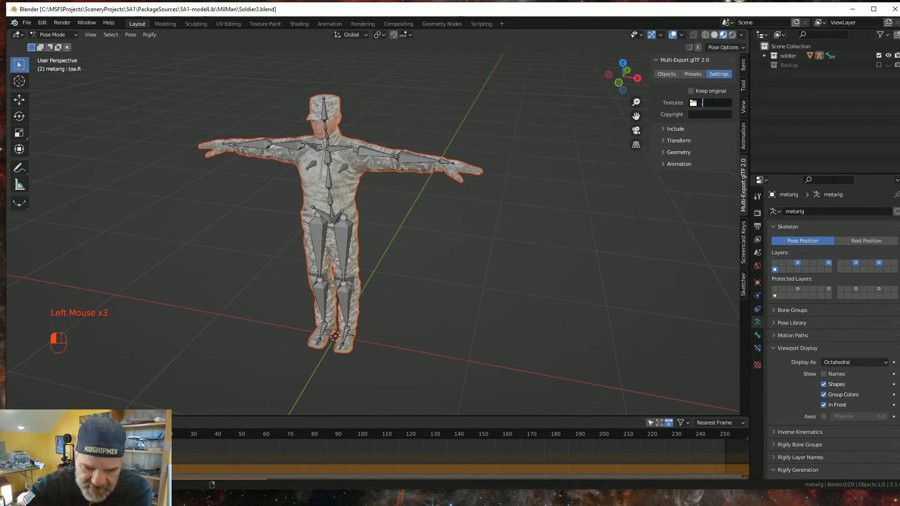
type("/tex")
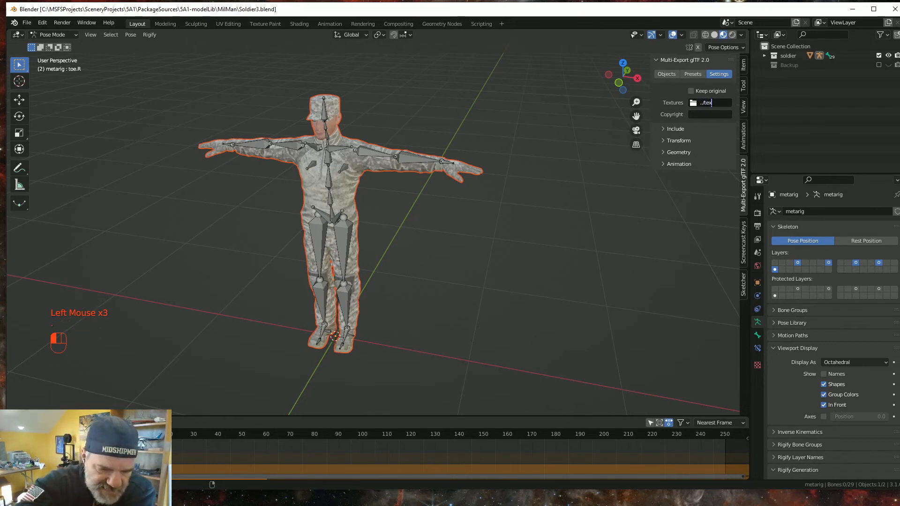
type("ture/")
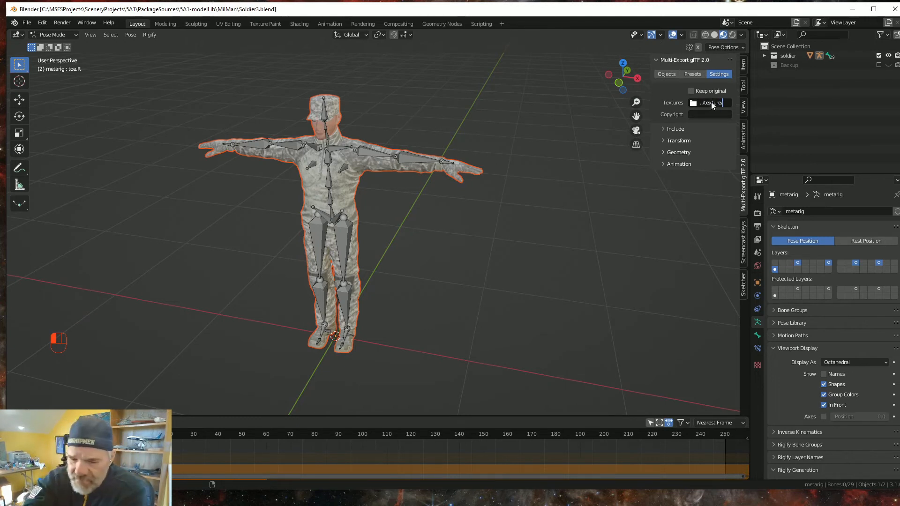
key("Return")
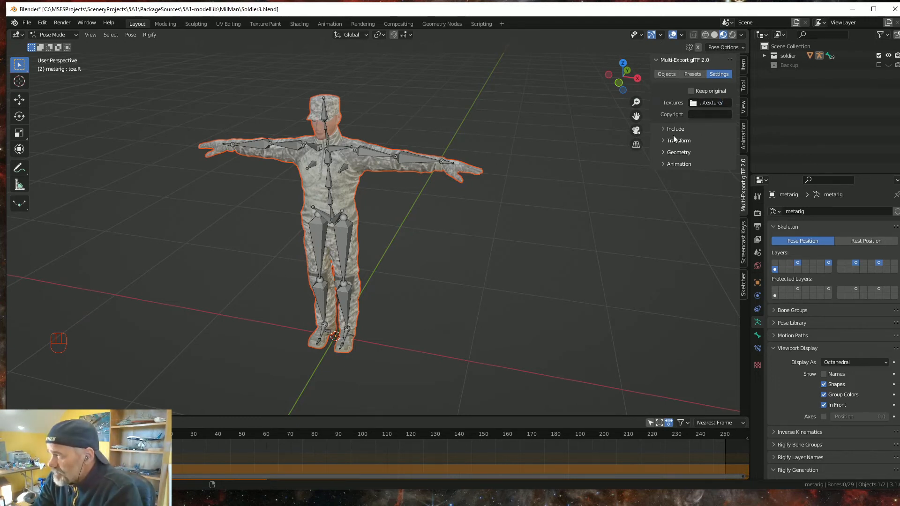
Step: Enable custom properties and applying modifiers in the glTF export settings
left_click(661, 128)
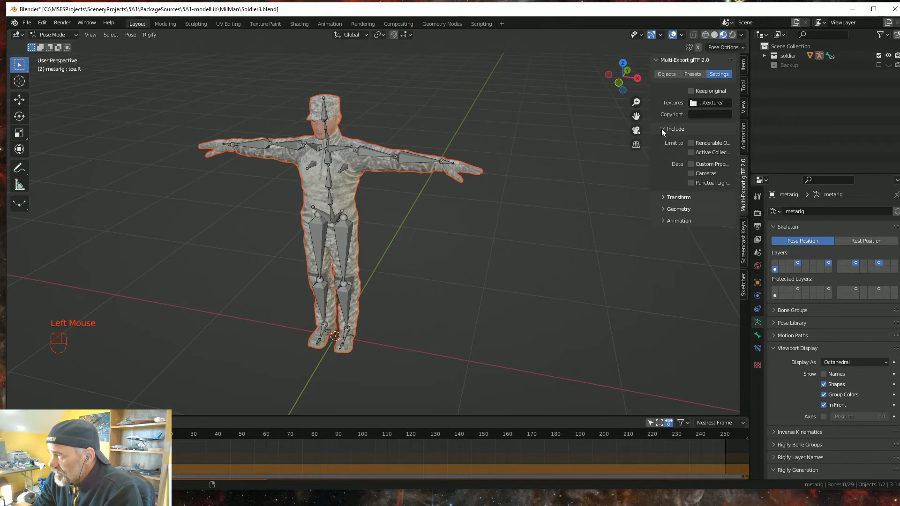
left_click(691, 164)
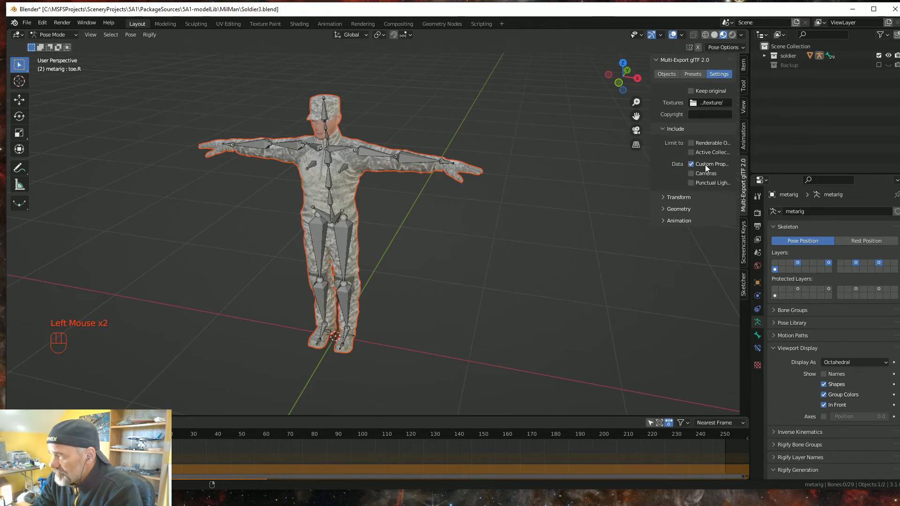
left_click(663, 197)
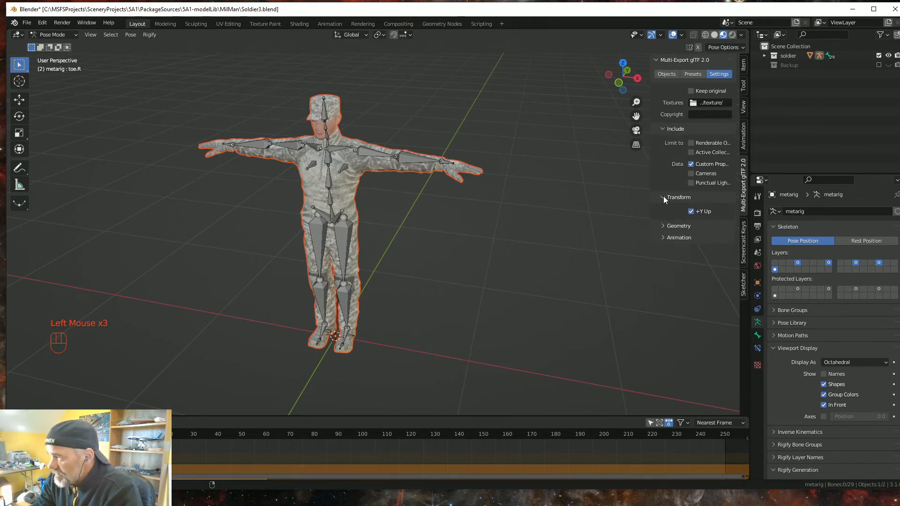
left_click(665, 226)
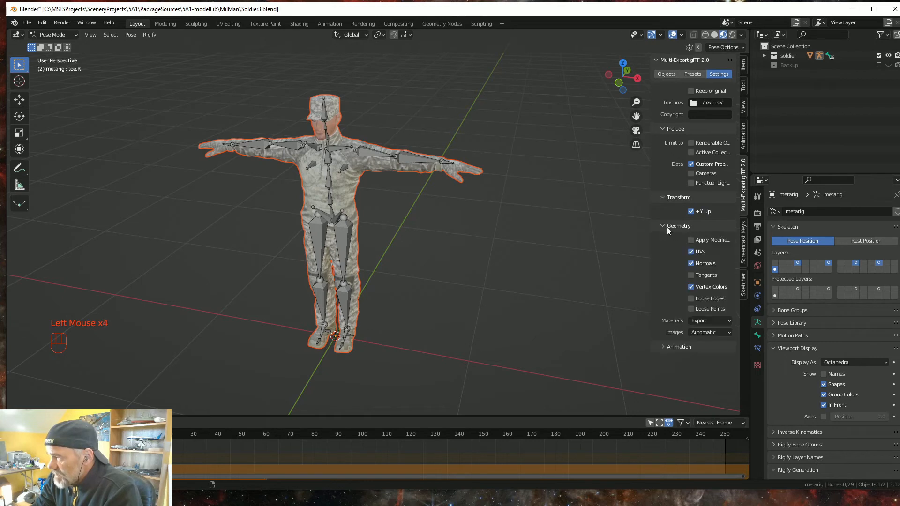
left_click(692, 239)
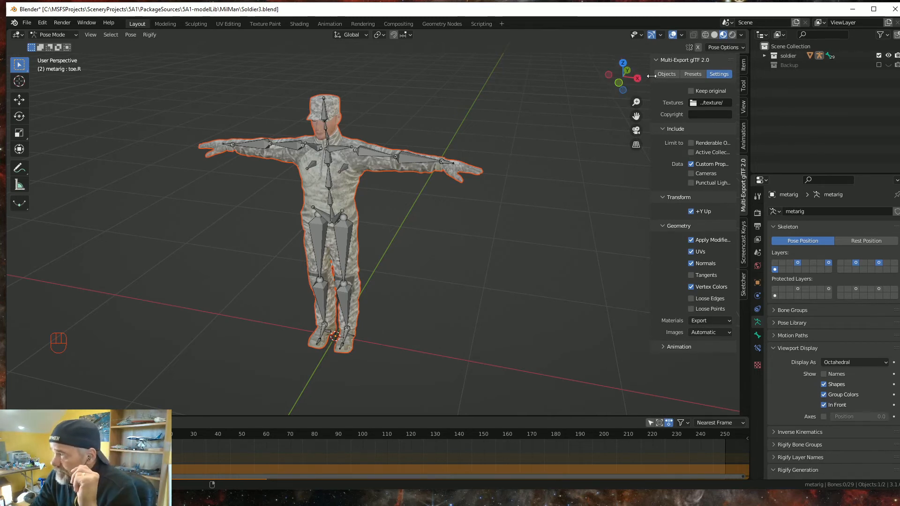
Step: Group the glTF export objects by collections and reload the LODs
left_click(667, 74)
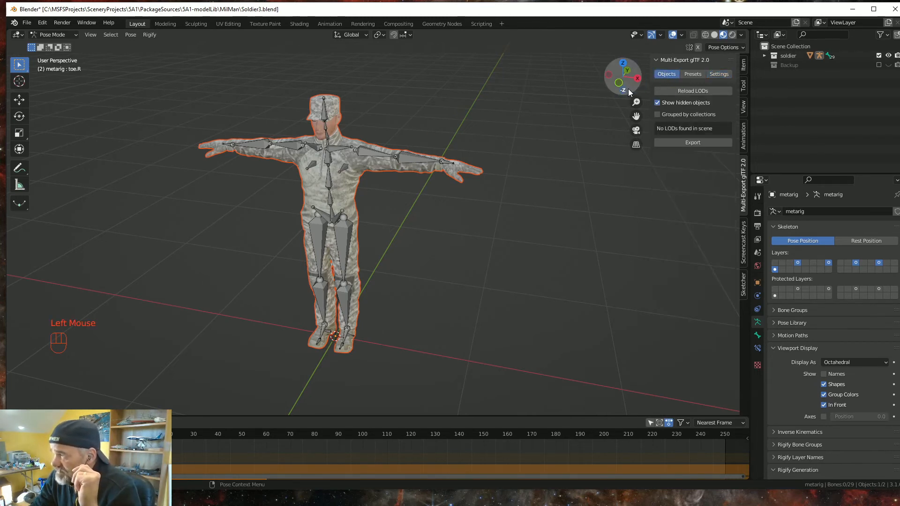
left_click(657, 115)
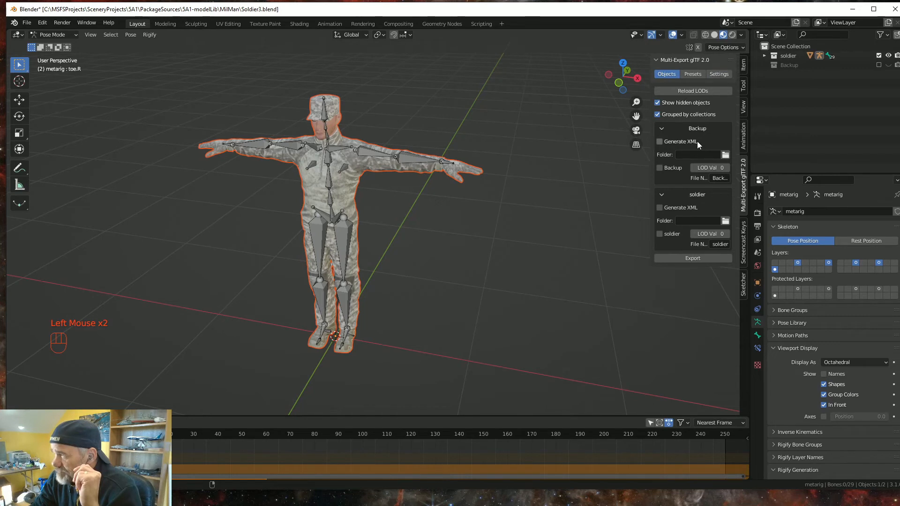
left_click(687, 90)
left_click(687, 90)
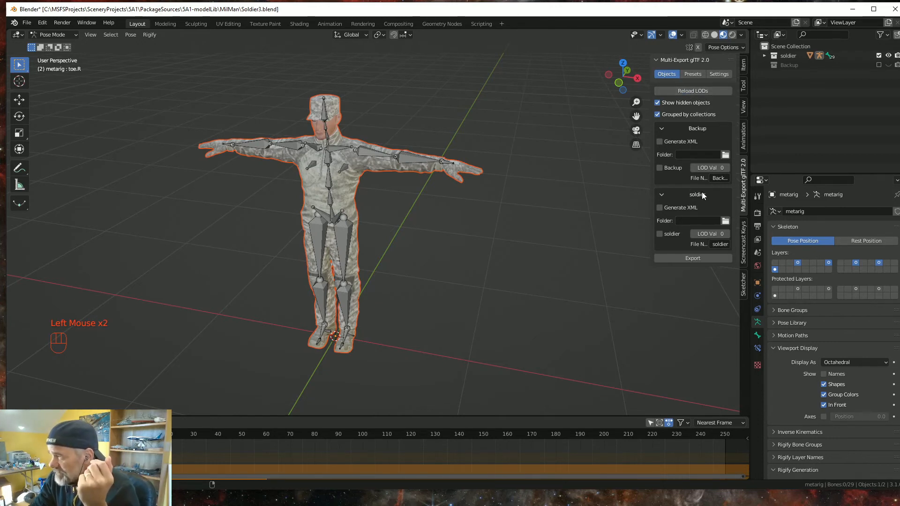
Step: Enable XML generation for the soldier collection and set its export folder to MilMan
left_click(660, 207)
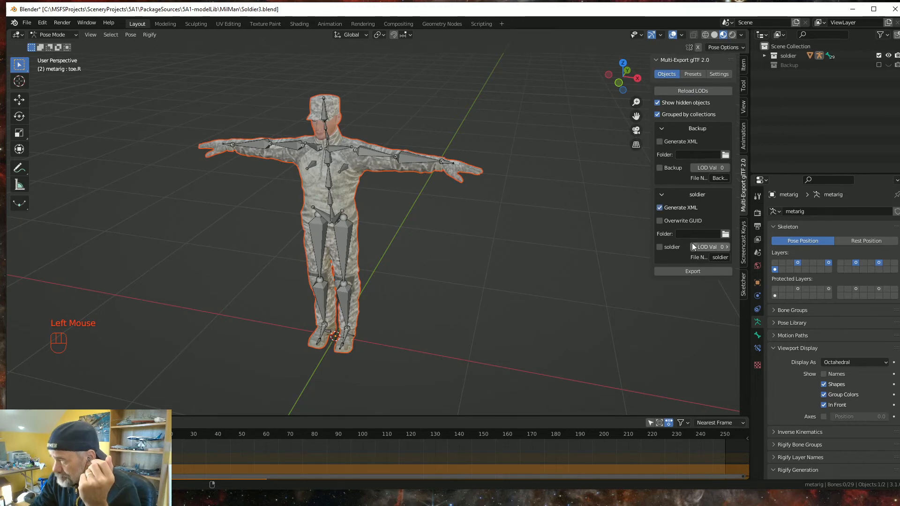
left_click(725, 234)
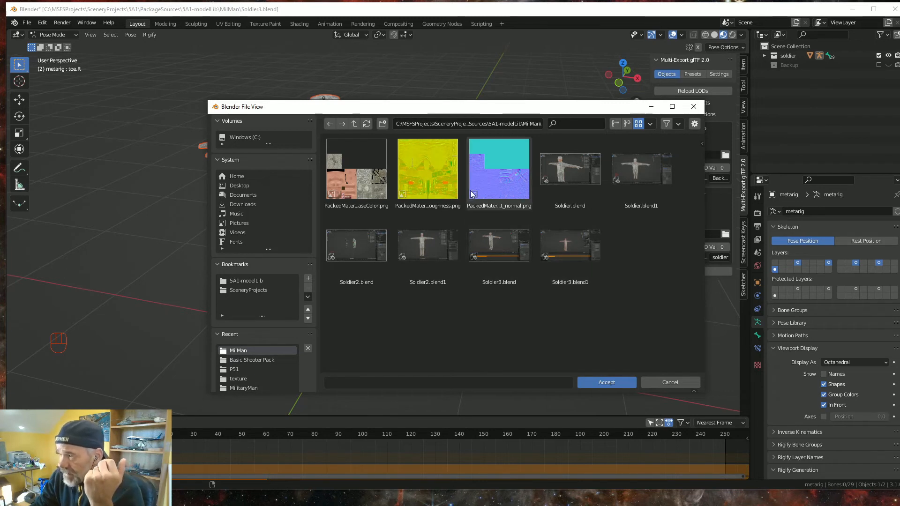
left_click(607, 383)
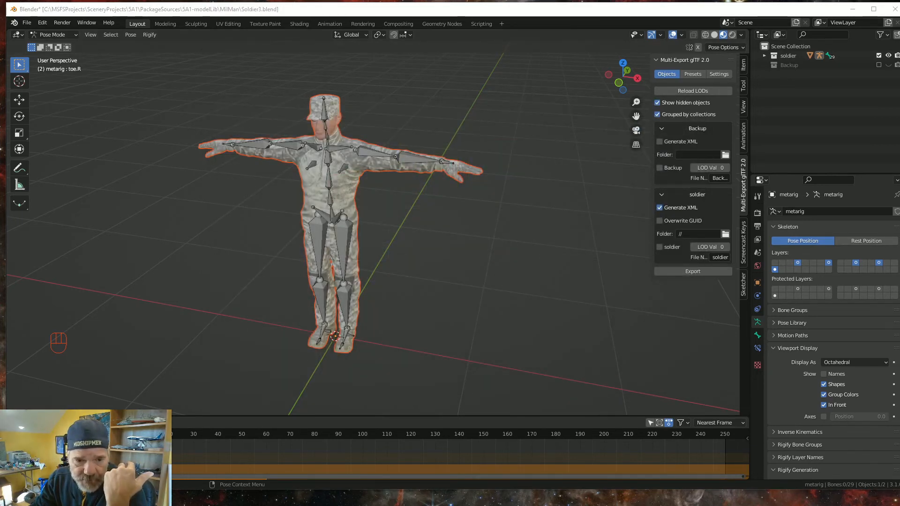
Step: Switch to File Explorer and examine the contents of the texture and MilMan folders inside 5A1-modelLib
left_click_drag(0, 89, 405, 40)
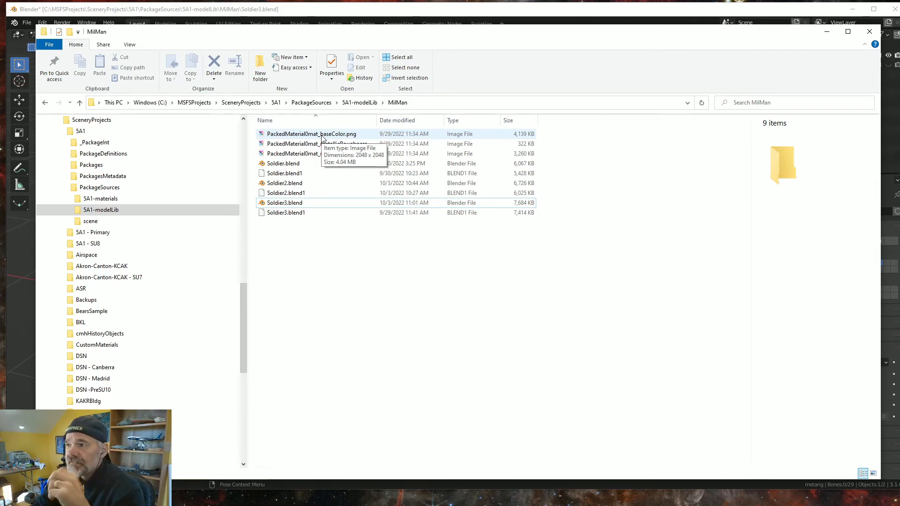
left_click(360, 103)
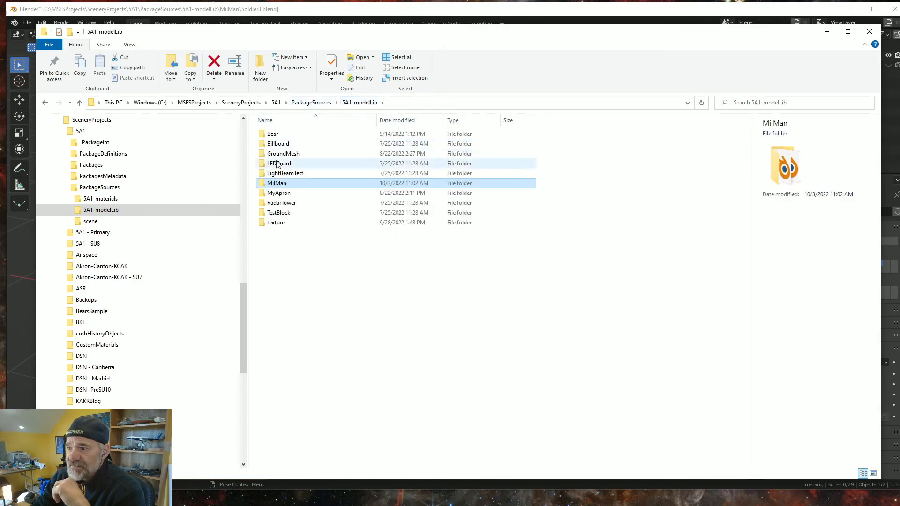
double_click(276, 224)
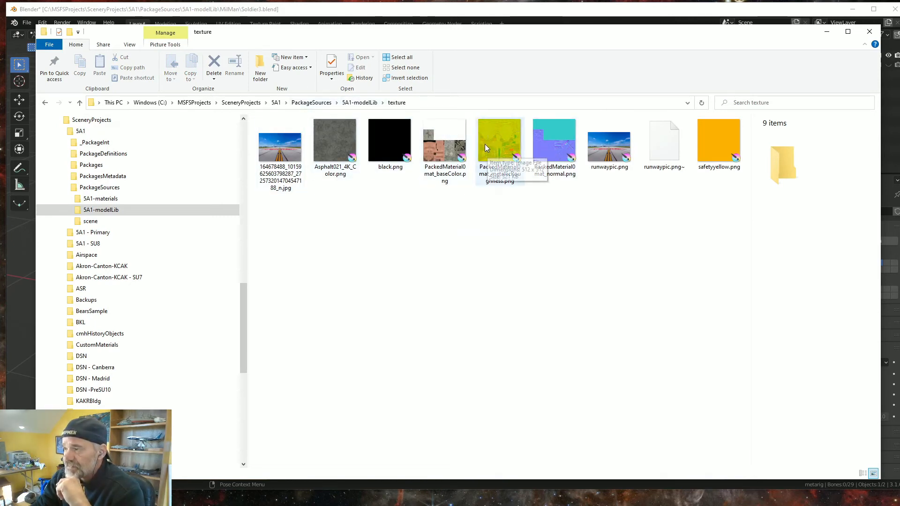
left_click(371, 103)
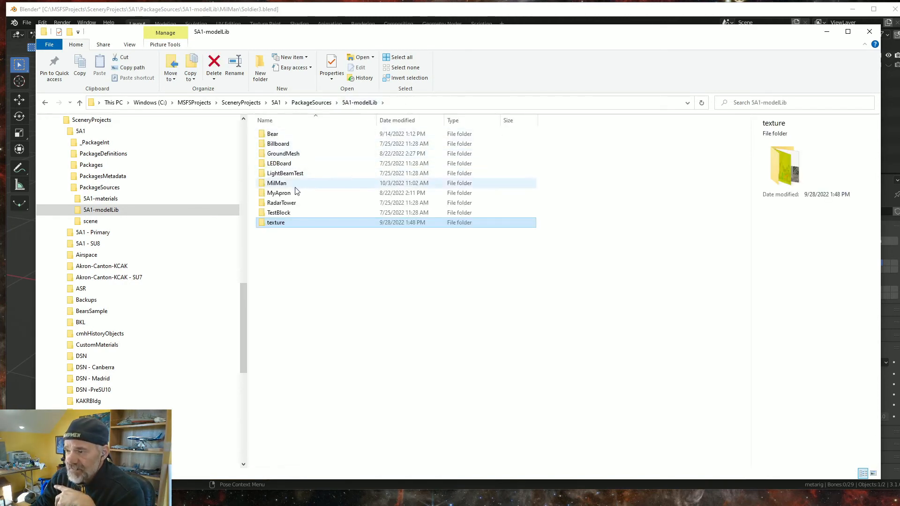
double_click(282, 183)
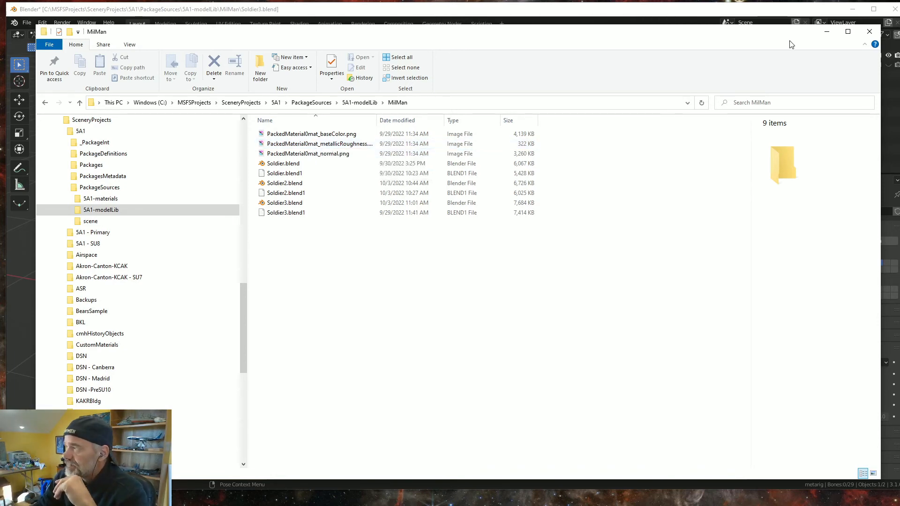
Step: Switch back to Blender and mark the soldier LOD for export, keeping XML generation enabled
left_click(827, 32)
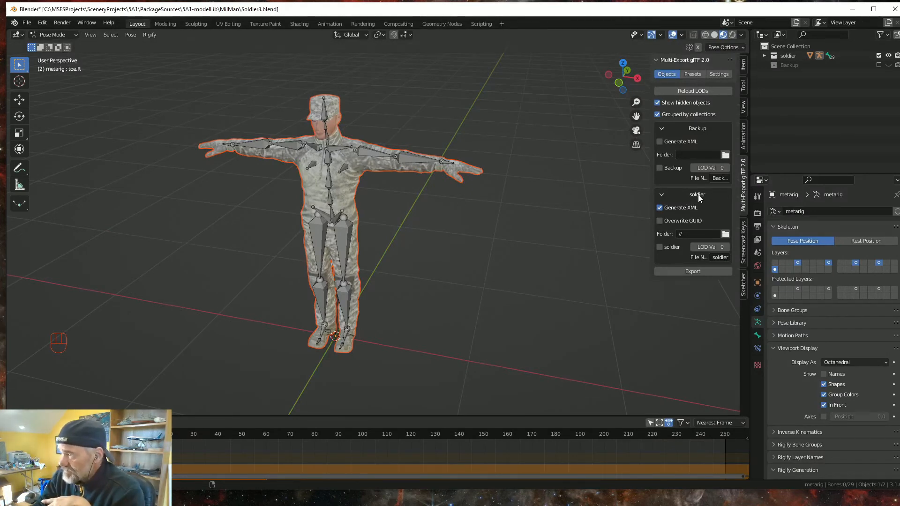
left_click(660, 207)
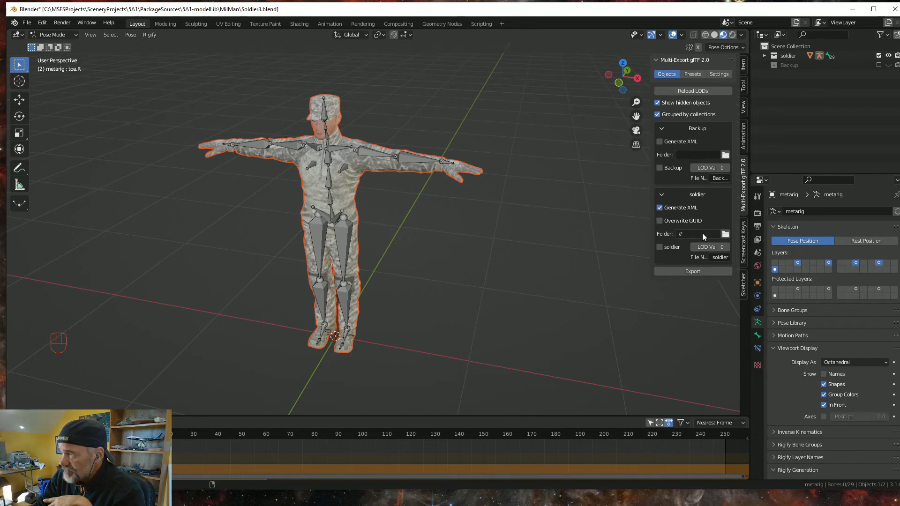
left_click(659, 247)
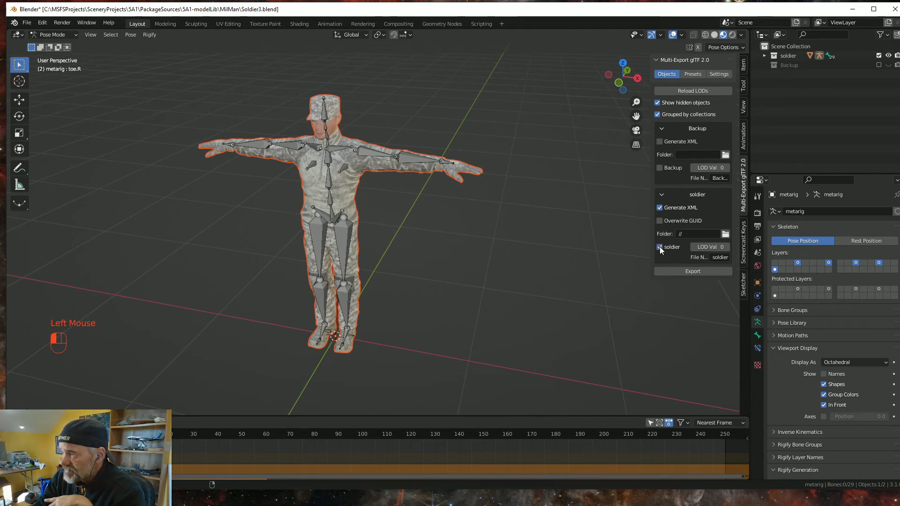
Step: Export the soldier collection as glTF with XML and switch to File Explorer's MilMan folder
left_click(692, 271)
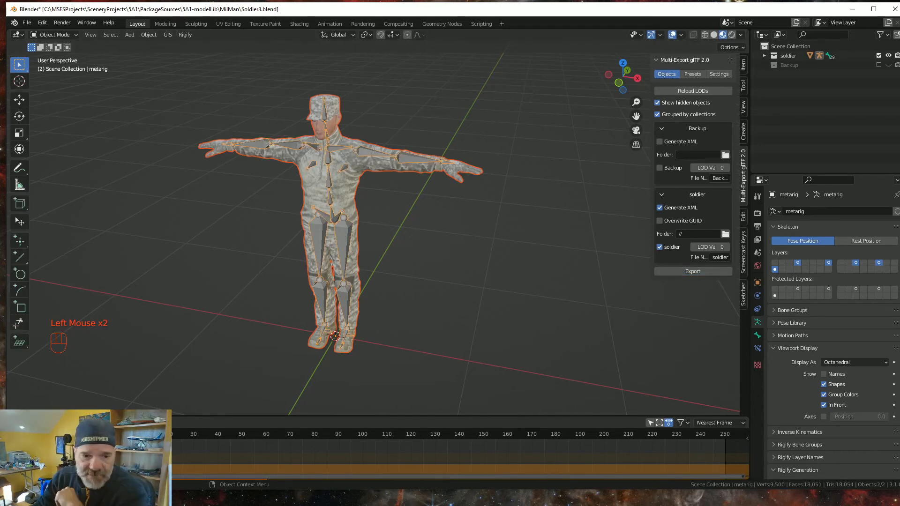
key("alt+Tab")
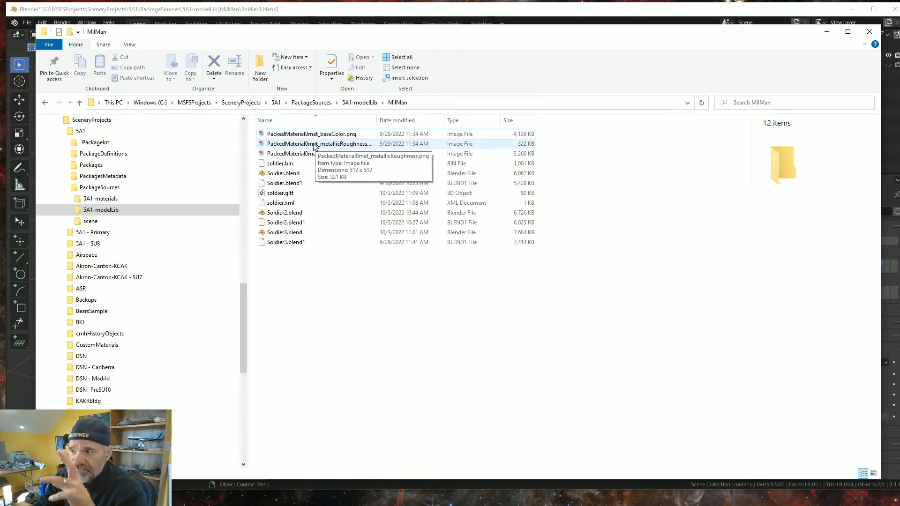
Step: Open the exported soldier.gltf in 3D Viewer, check Animation 2, and close the viewer
left_click(287, 195)
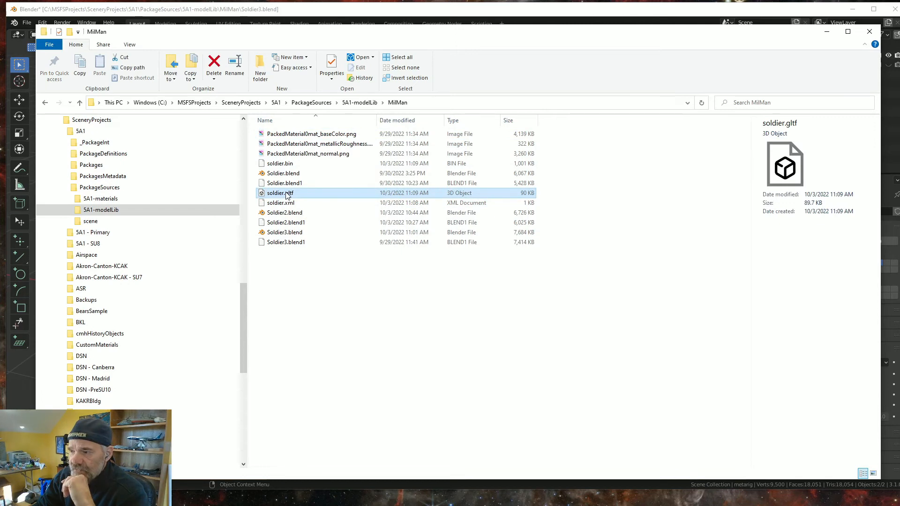
right_click(287, 194)
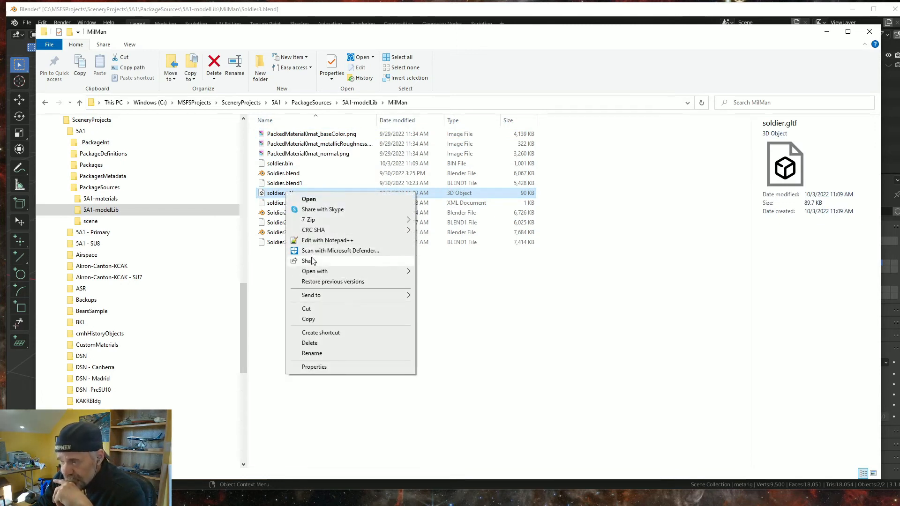
mouse_move(325, 272)
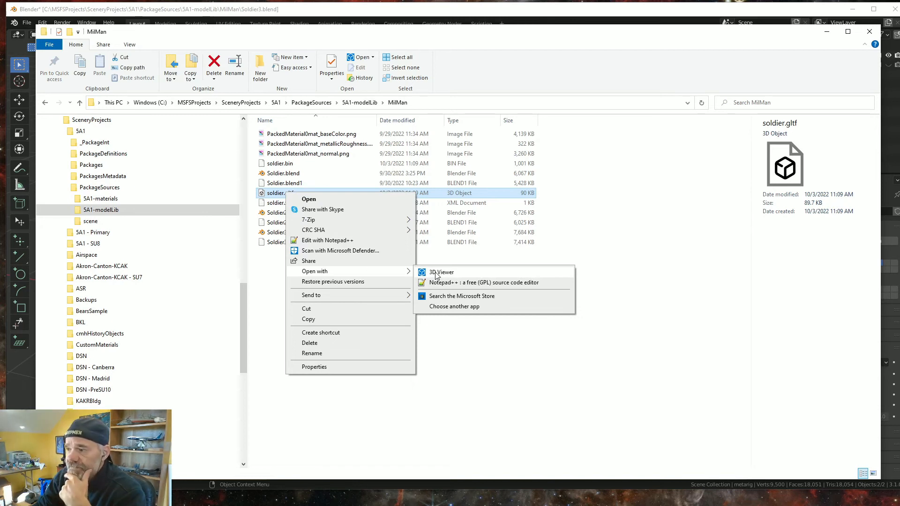
left_click(435, 273)
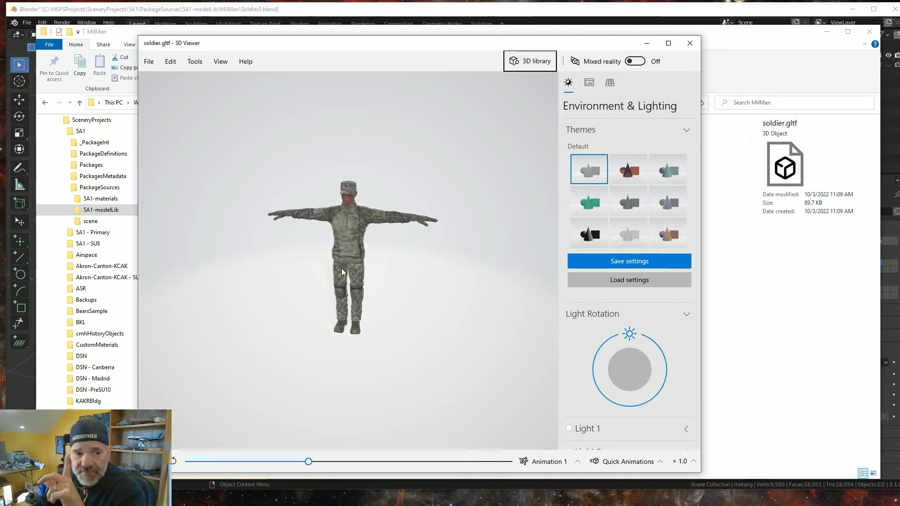
left_click(578, 462)
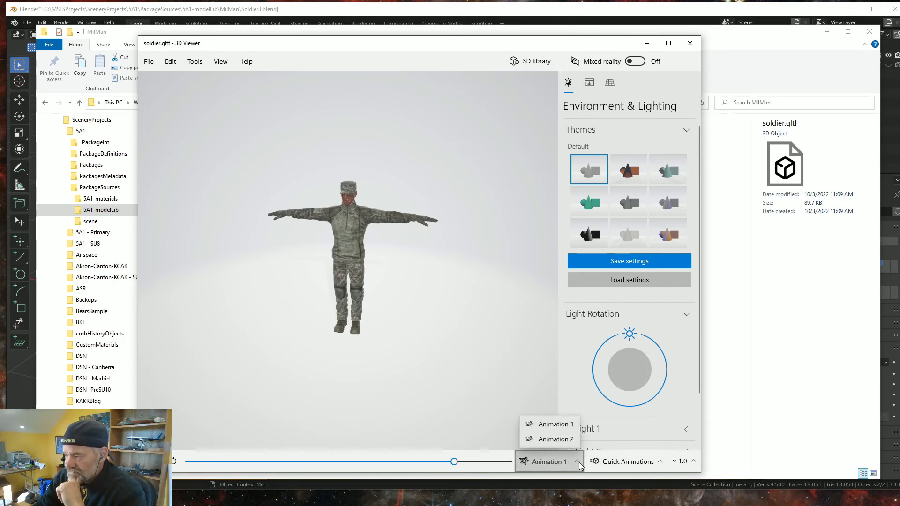
left_click(565, 438)
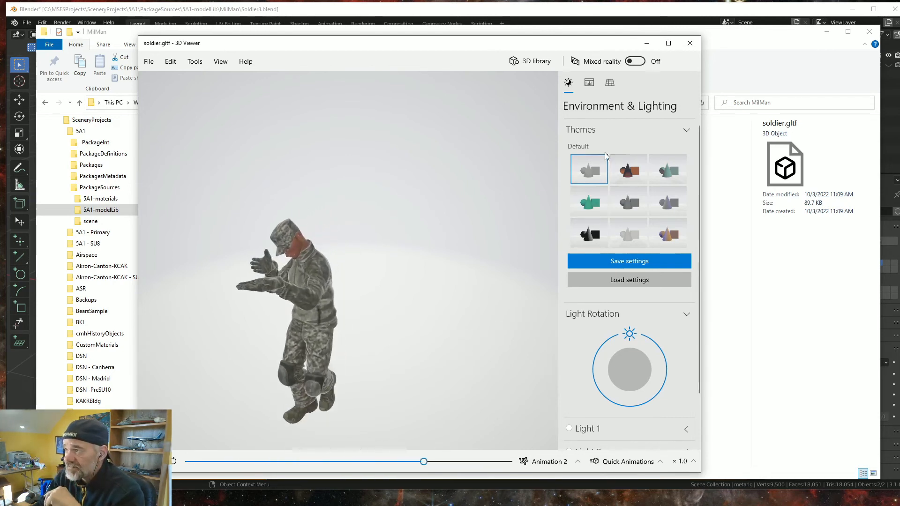
left_click(689, 43)
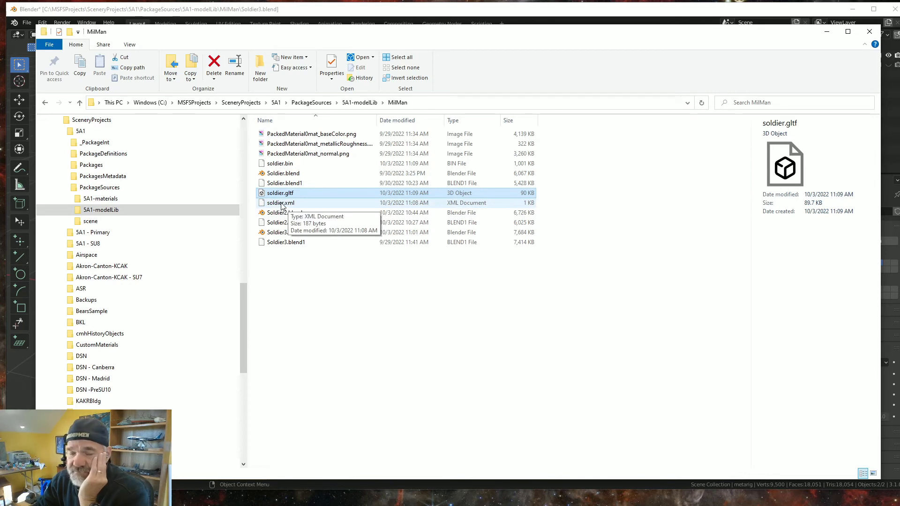
Step: Open soldier.xml in Notepad++ and insert an empty, unindented line after the closing LODS tag
left_click(280, 205)
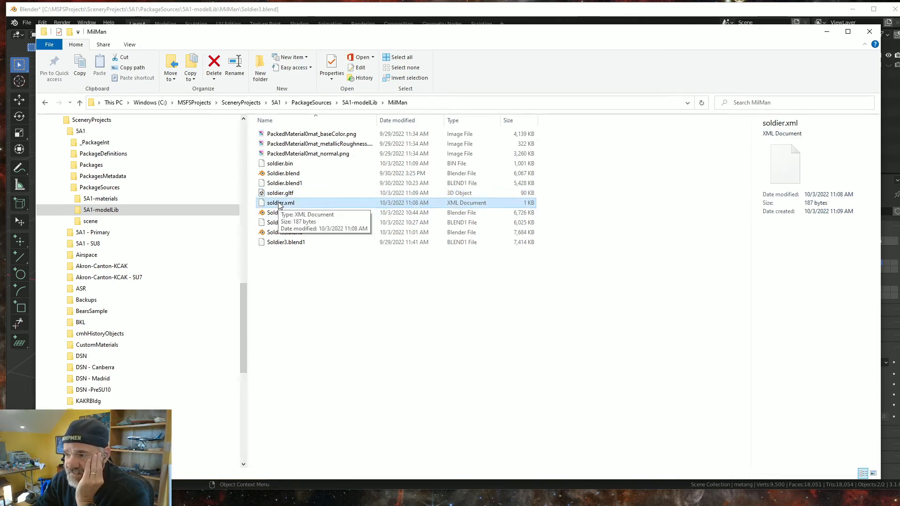
right_click(280, 205)
mouse_move(342, 292)
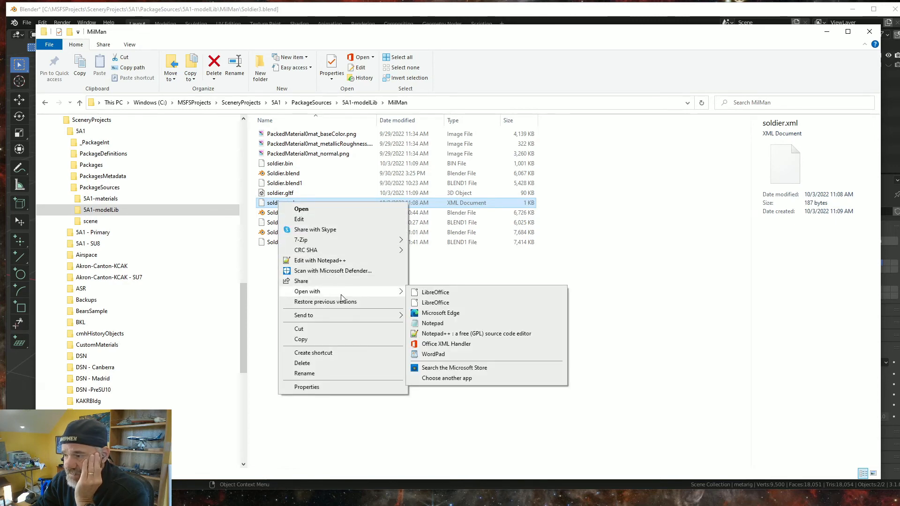
left_click(457, 334)
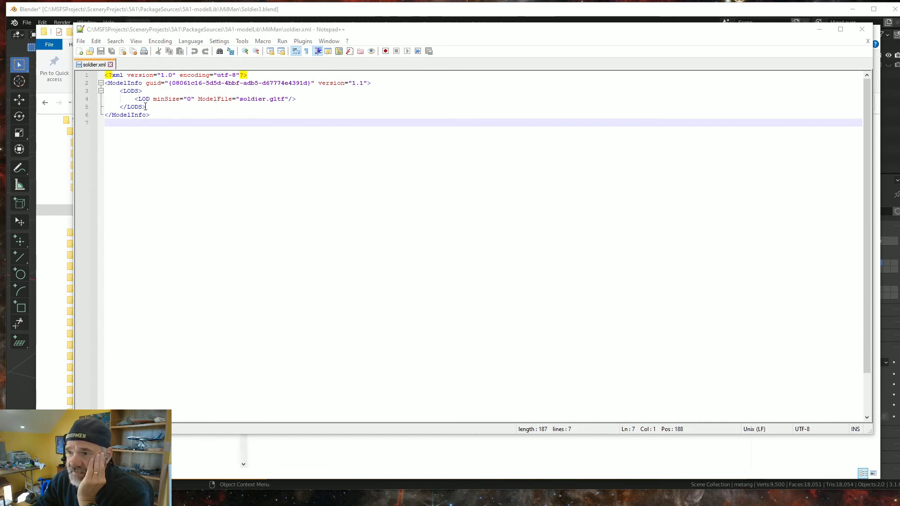
left_click(149, 107)
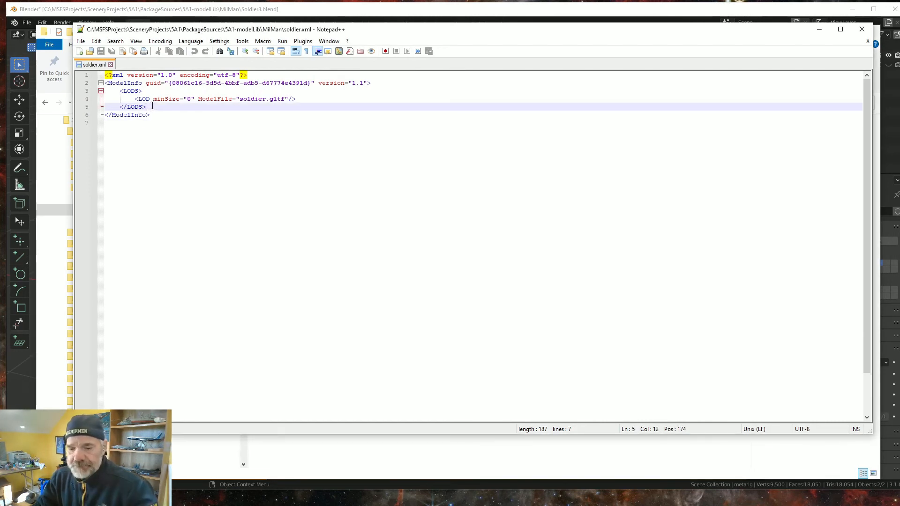
key("Return")
key("BackSpace")
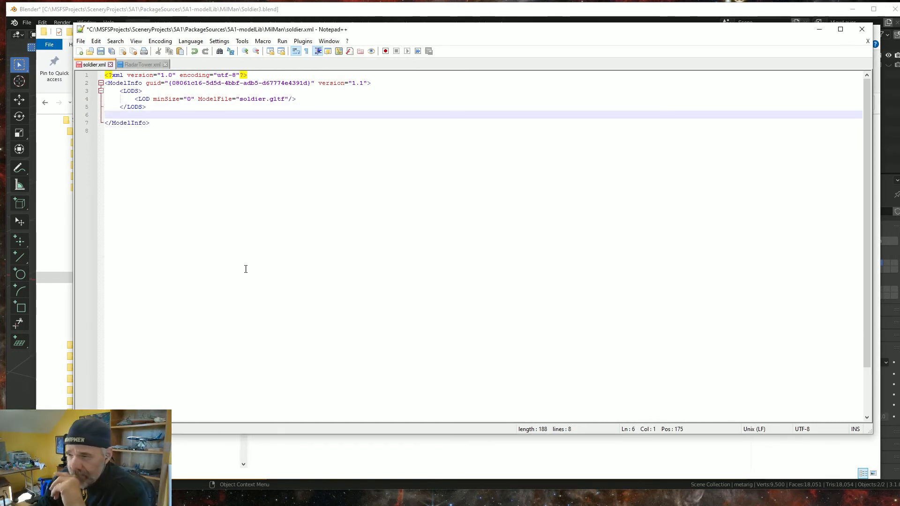
Step: Copy the Animation line from RadarTower.xml into the empty line of soldier.xml and set its name to "walk"
left_click(142, 64)
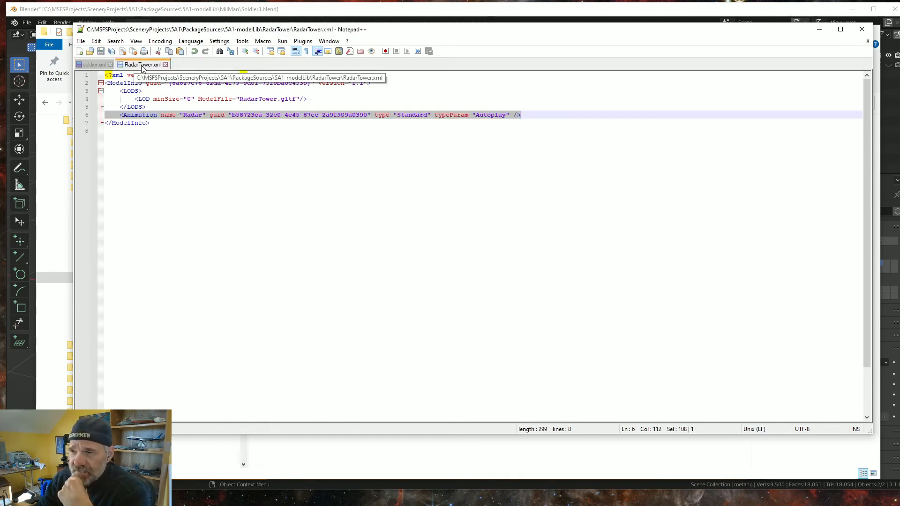
left_click(139, 115)
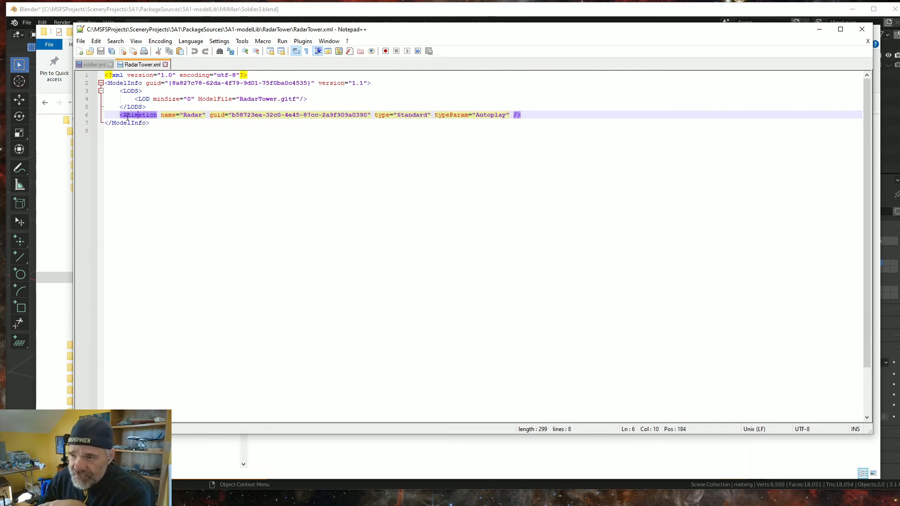
left_click_drag(109, 115, 580, 113)
key("ctrl+c")
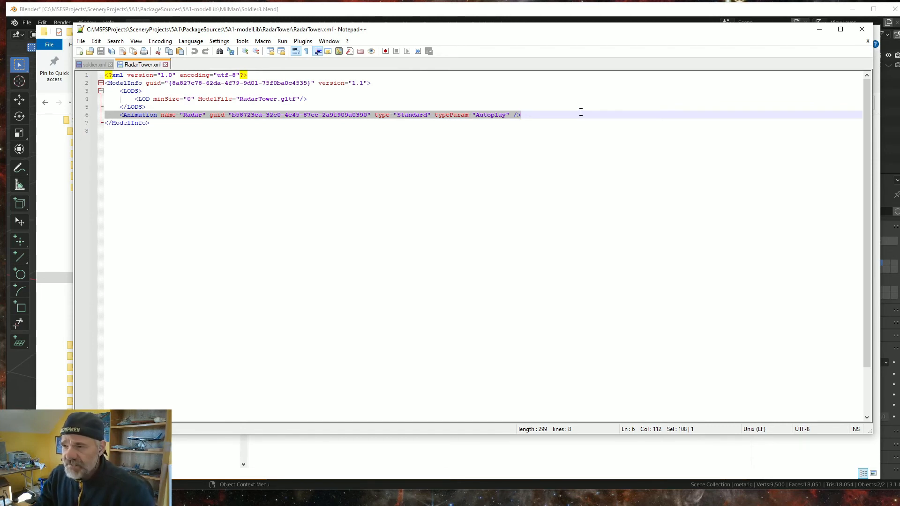
key("ctrl+Tab")
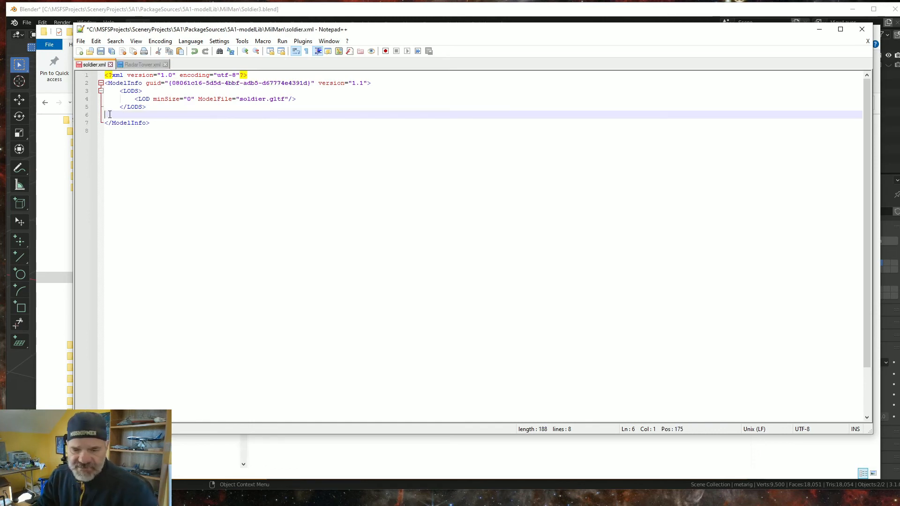
key("ctrl+v")
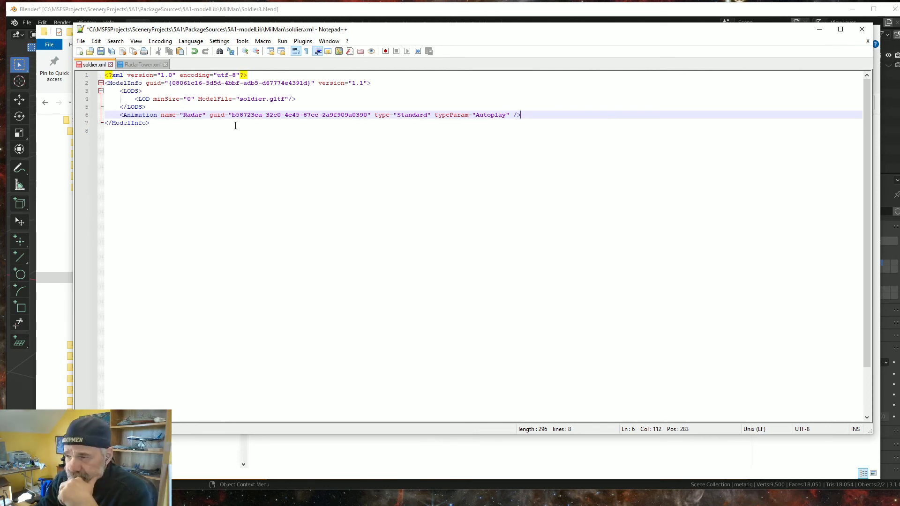
left_click_drag(183, 116, 204, 116)
type("walk")
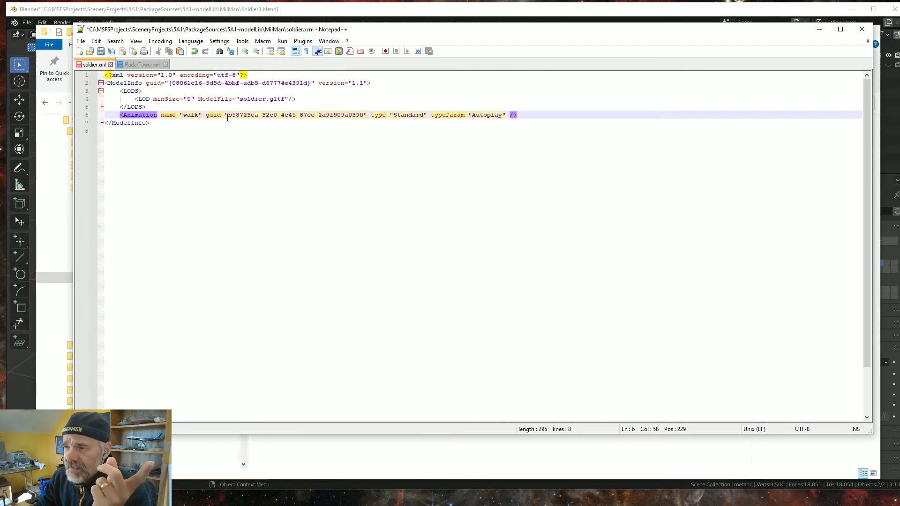
Step: Switch to Chrome and open the Online GUID Generator page at guidgenerator.com to replace the animation's guid
left_click_drag(229, 115, 366, 118)
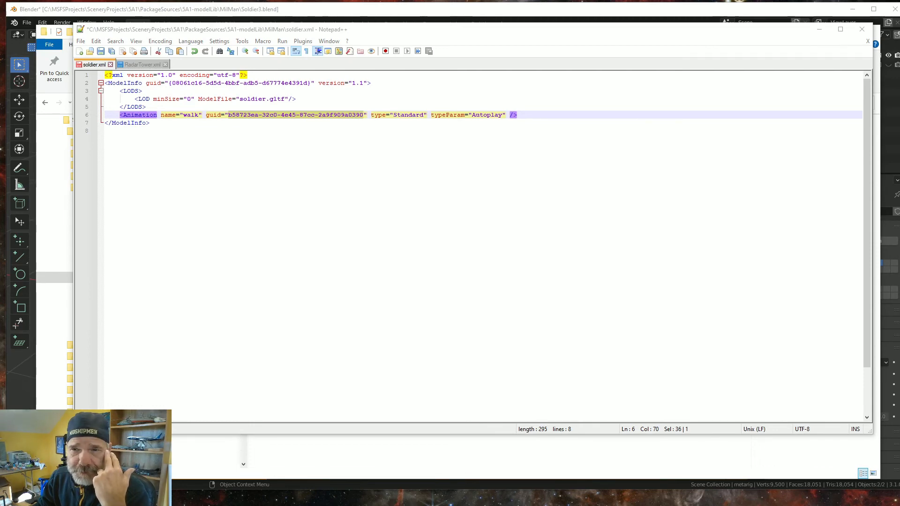
left_click_drag(899, 37, 50, 19)
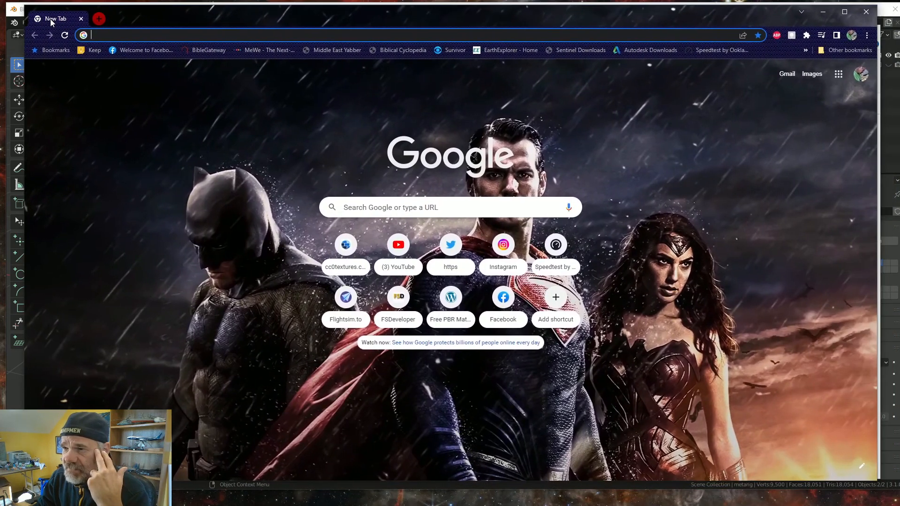
type("guu")
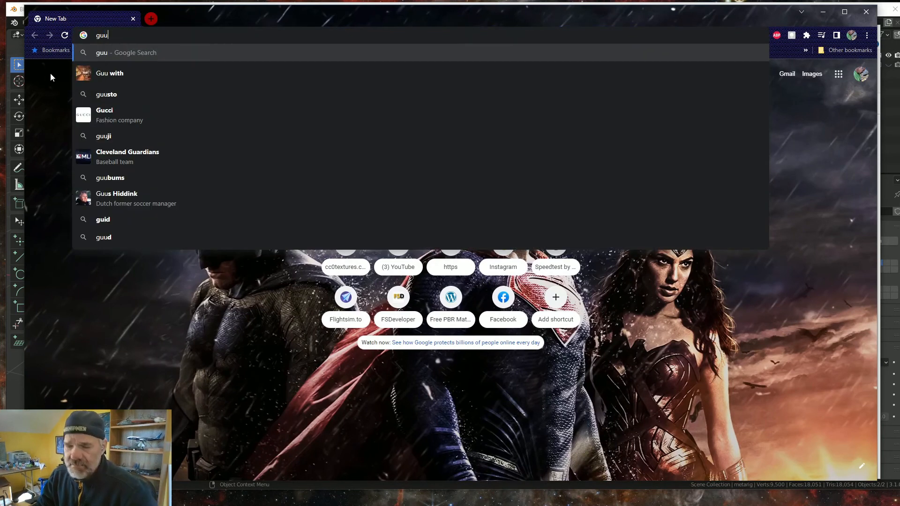
key("BackSpace")
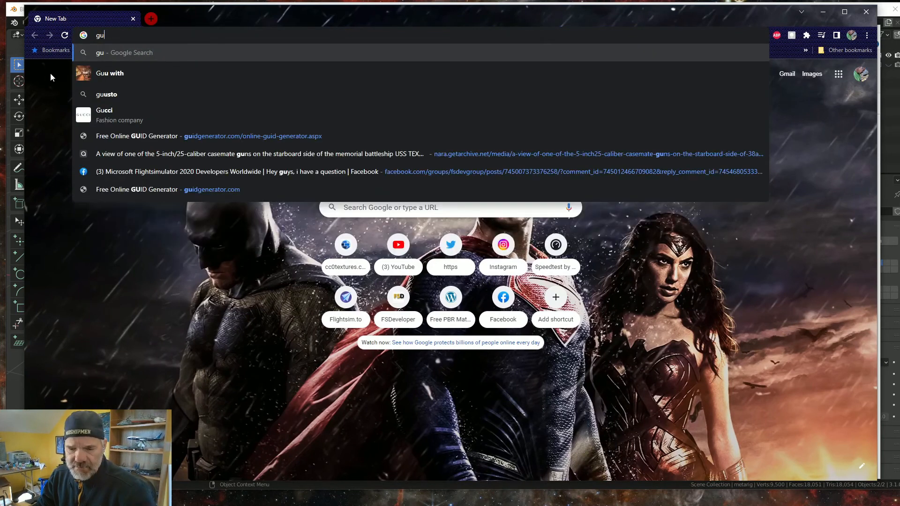
type("i")
left_click(131, 47)
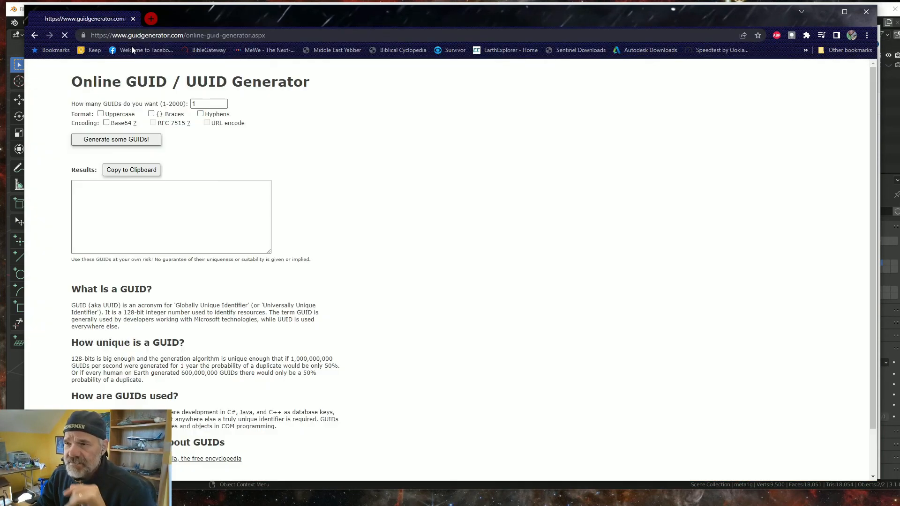
Step: Generate one hyphenated GUID, copy it, and close the browser
left_click(112, 144)
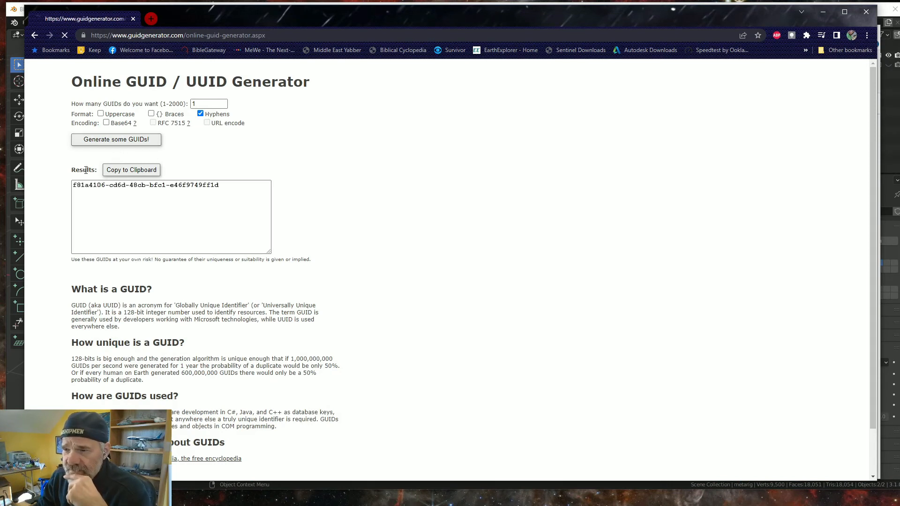
left_click_drag(73, 185, 228, 185)
key("ctrl+c")
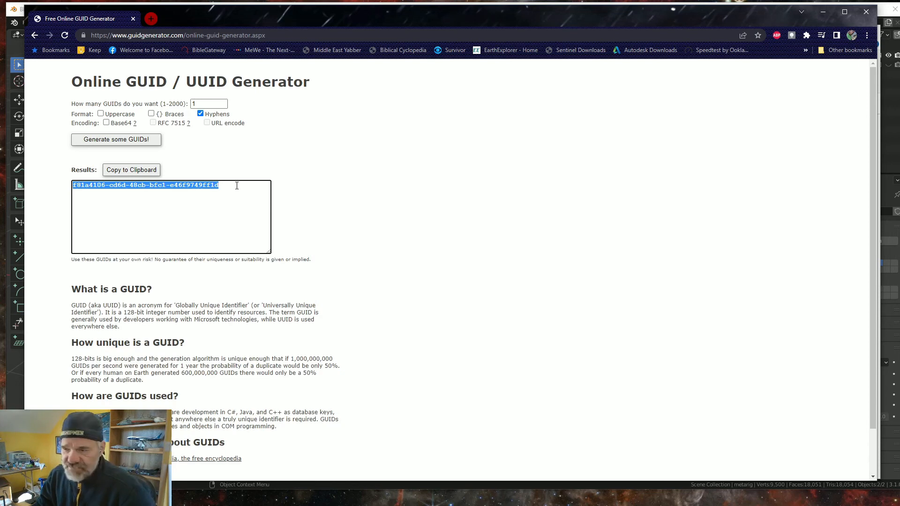
left_click(862, 13)
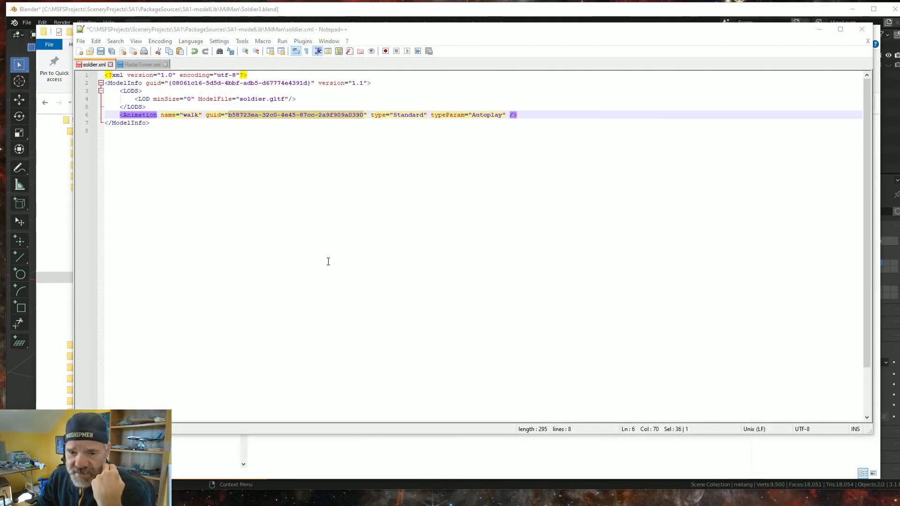
Step: Replace the walk animation's guid in soldier.xml with the copied GUID and save the file
left_click(230, 115)
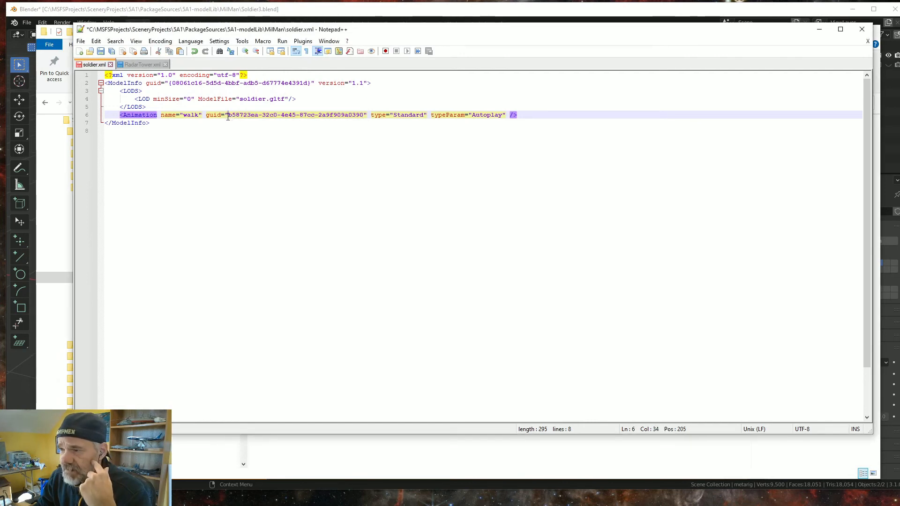
left_click_drag(230, 116, 370, 118)
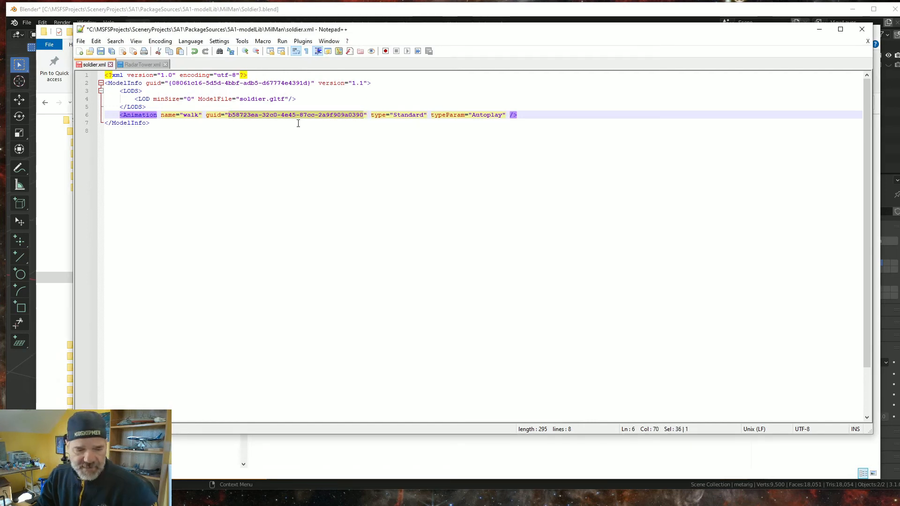
key("ctrl+v")
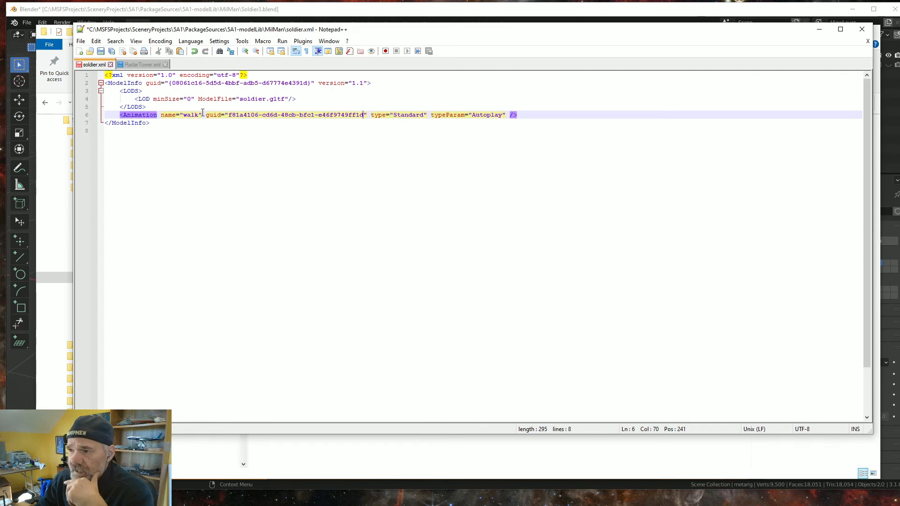
left_click(100, 50)
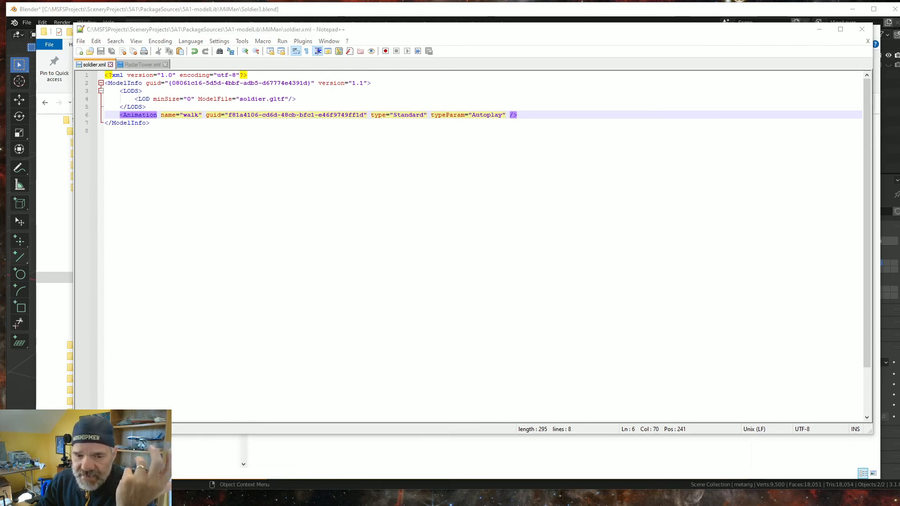
Step: Close Notepad++ and open the 5A1 project folder in File Explorer
left_click(429, 34)
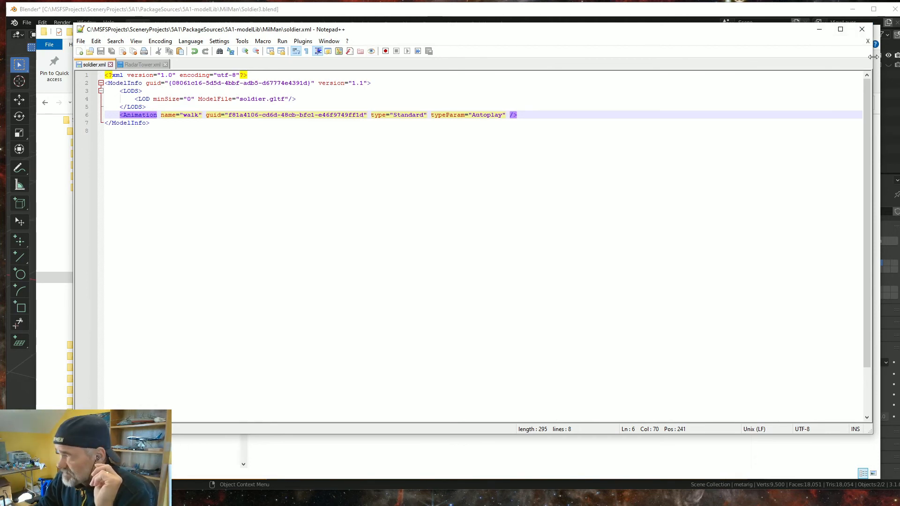
left_click(861, 31)
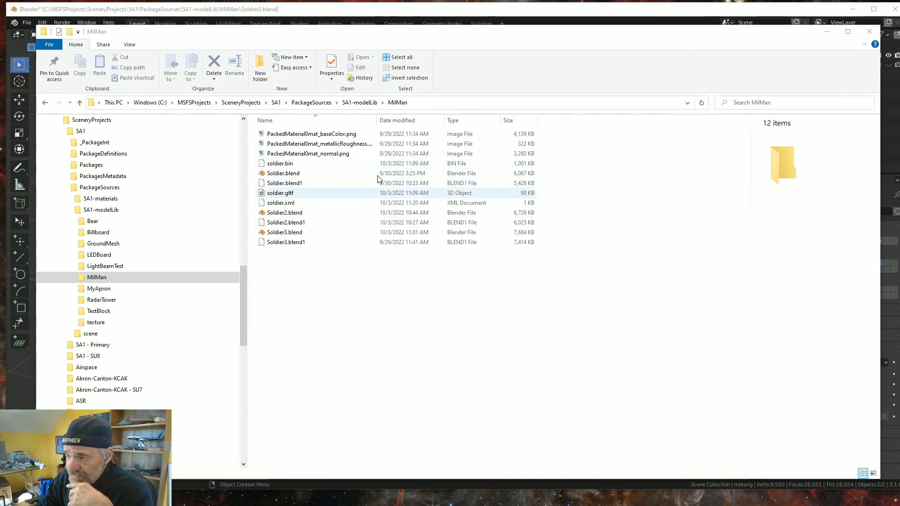
left_click(276, 102)
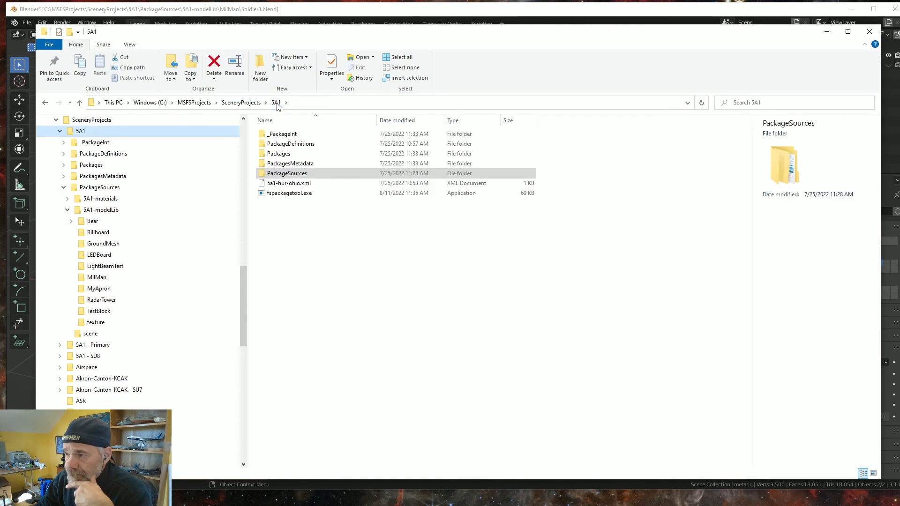
Step: Build the 5A1 package by running 5a1-hur-ohio.xml through fspackagetool.exe, and dismiss the finished build console
left_click(286, 185)
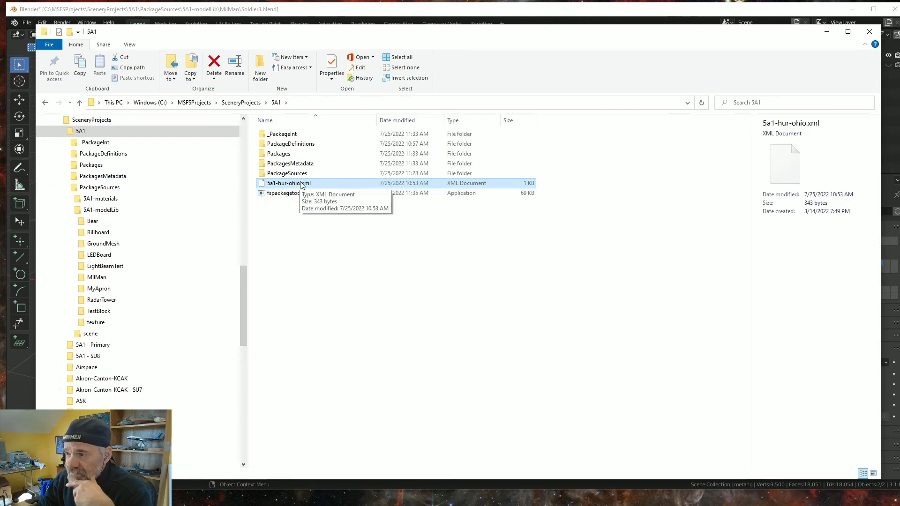
left_click_drag(300, 184, 286, 196)
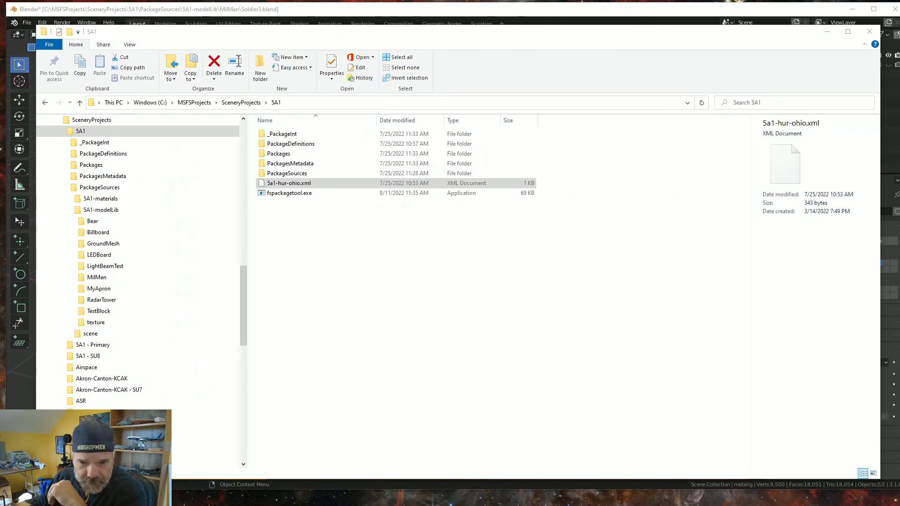
left_click_drag(0, 215, 408, 106)
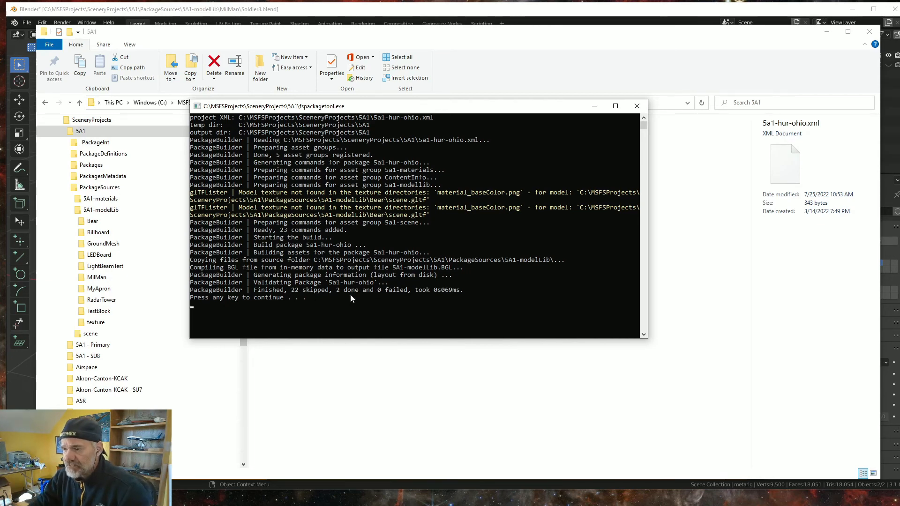
key("Return")
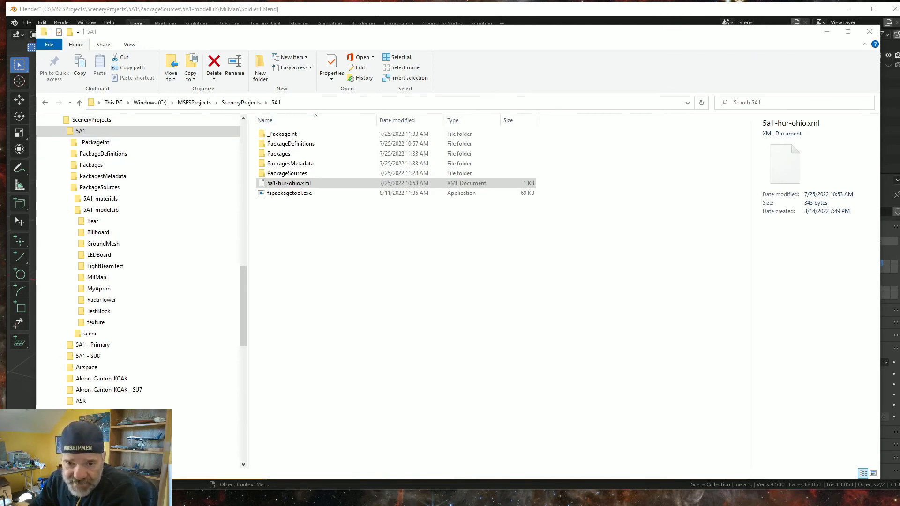
Step: Switch to Microsoft Flight Simulator and start a flight from 5A1 Norwalk-Huron Co at Parking 1 – Ramp GA Small
left_click(325, 18)
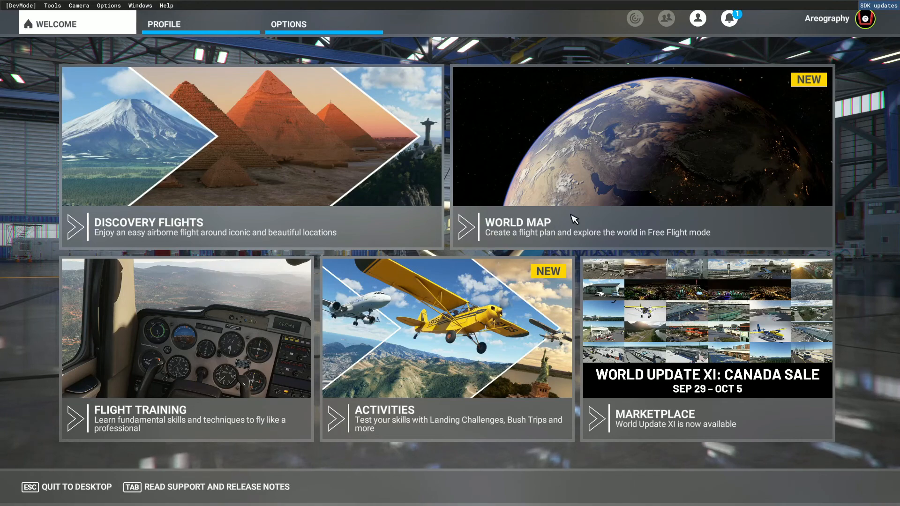
left_click(563, 227)
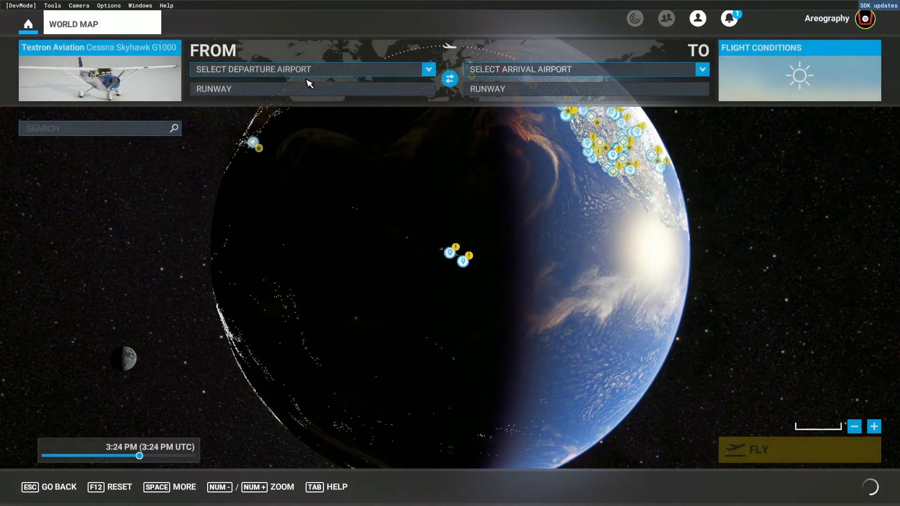
left_click(273, 72)
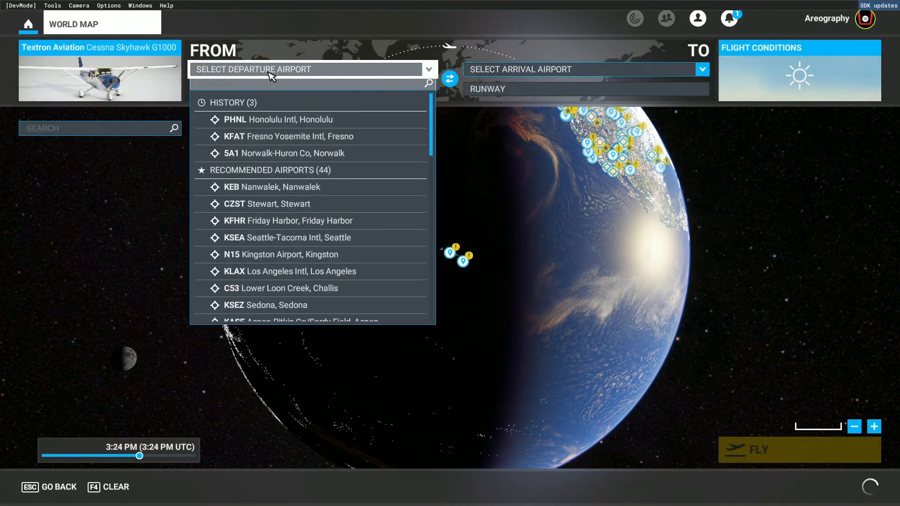
left_click(244, 154)
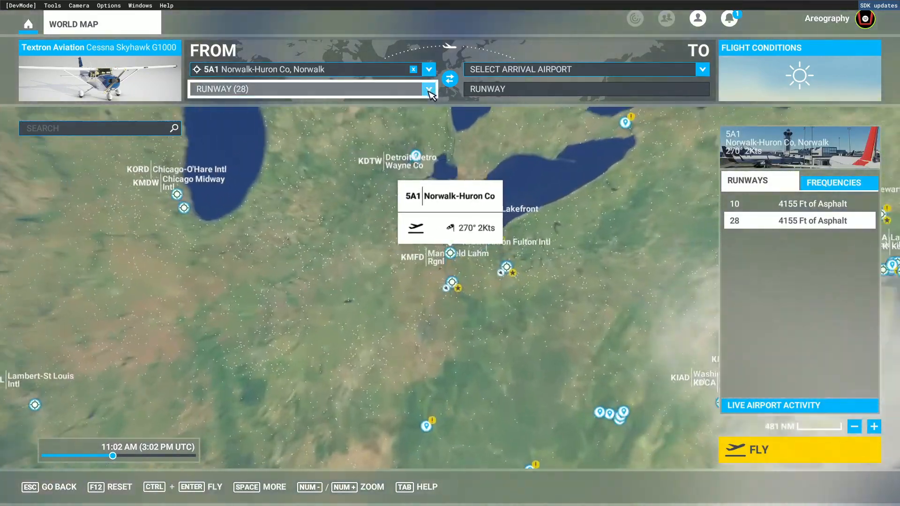
left_click(425, 89)
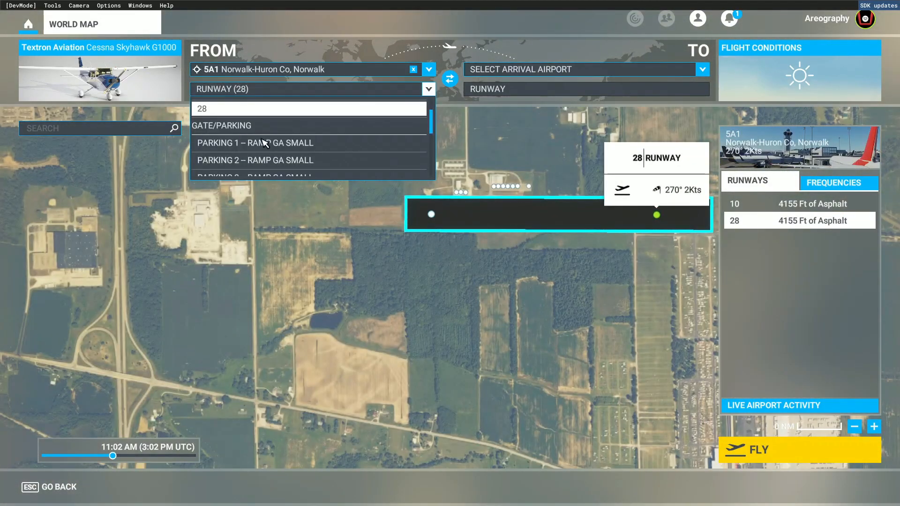
left_click(263, 144)
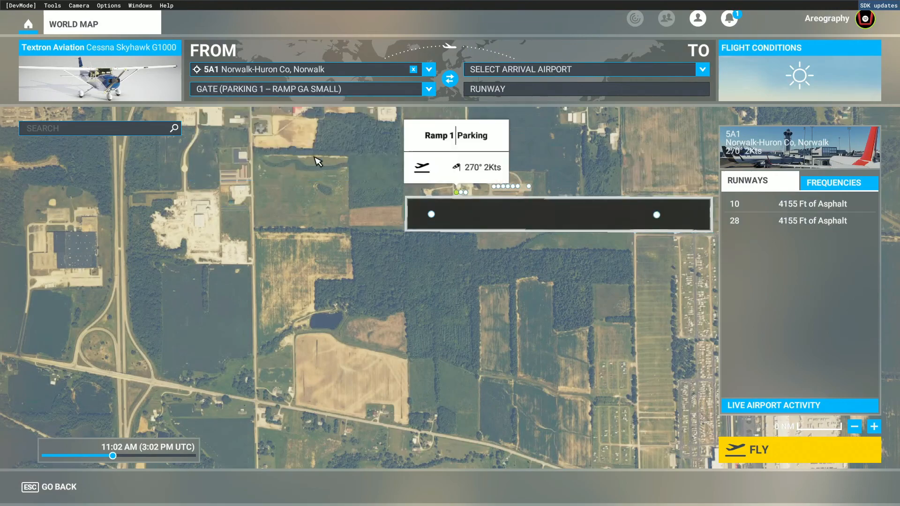
left_click(758, 451)
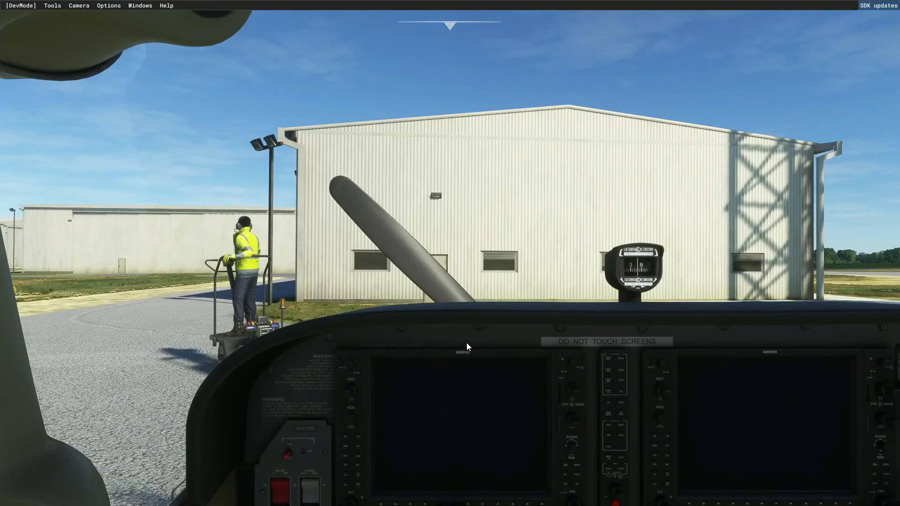
Step: Open the 5a1-hur-ohio.xml project from the 5A1 folder in the Project Editor
left_click(52, 6)
left_click(61, 18)
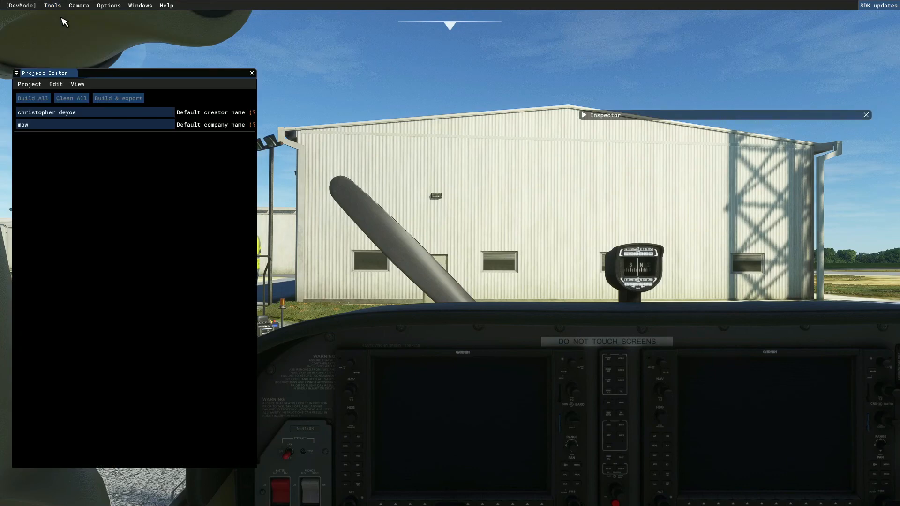
left_click(30, 85)
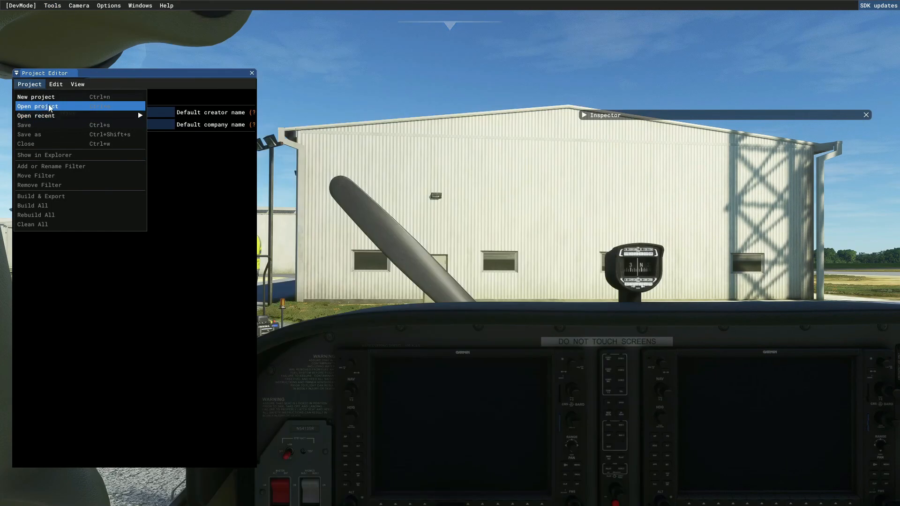
left_click(50, 107)
left_click(148, 120)
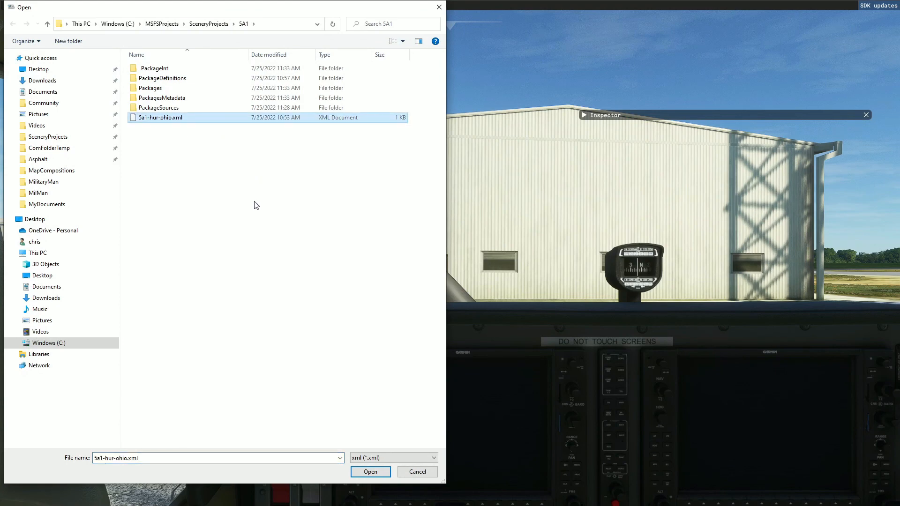
left_click(369, 472)
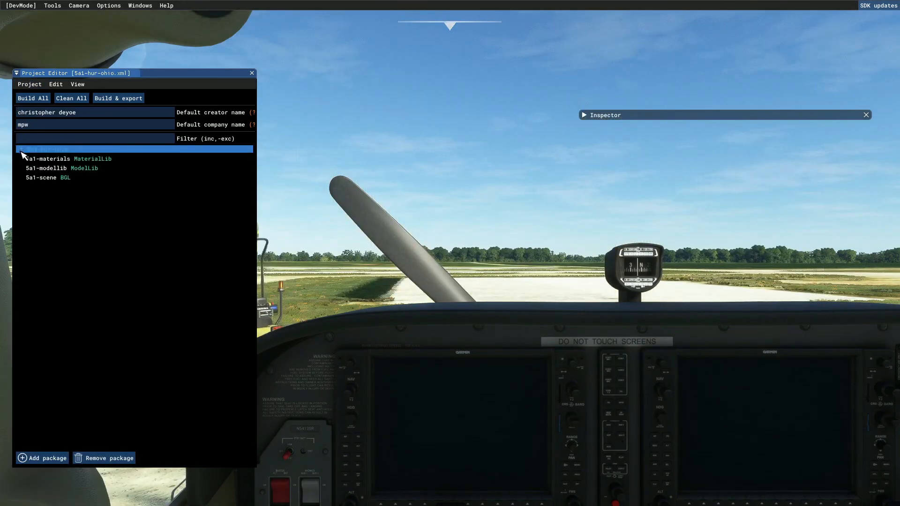
Step: Load the 5a1-scene BGL asset group into the Scenery Editor and collapse its Inspector
left_click(64, 178)
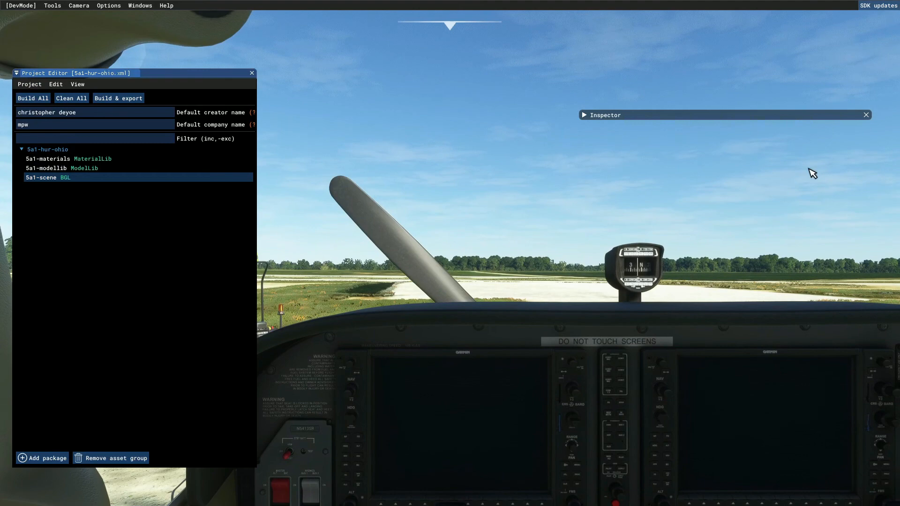
left_click(585, 114)
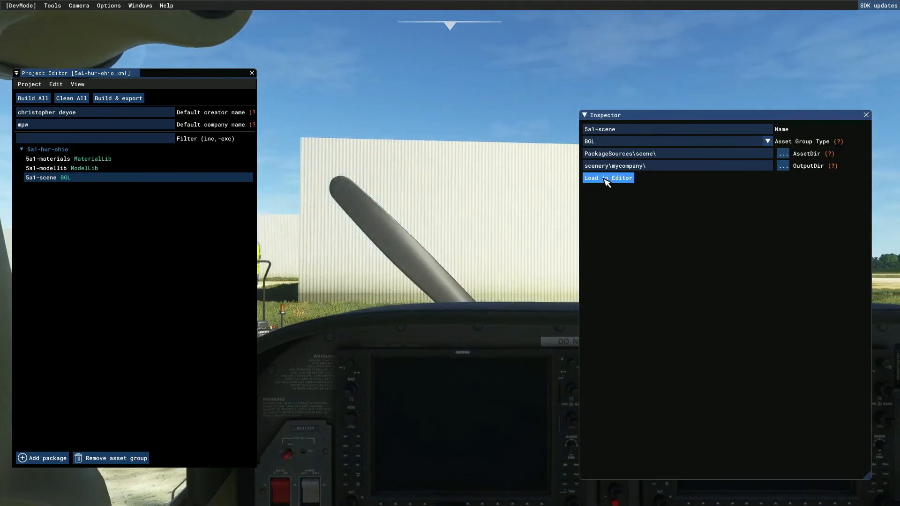
left_click(608, 179)
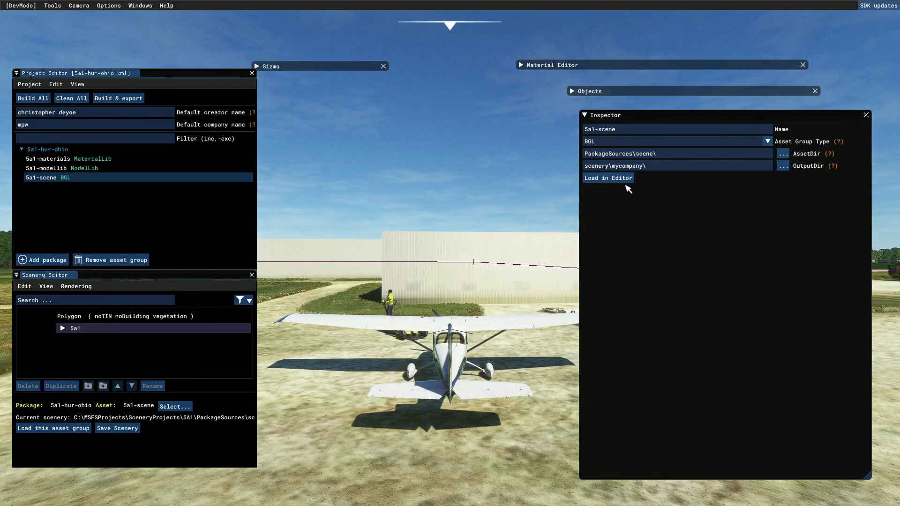
left_click(585, 115)
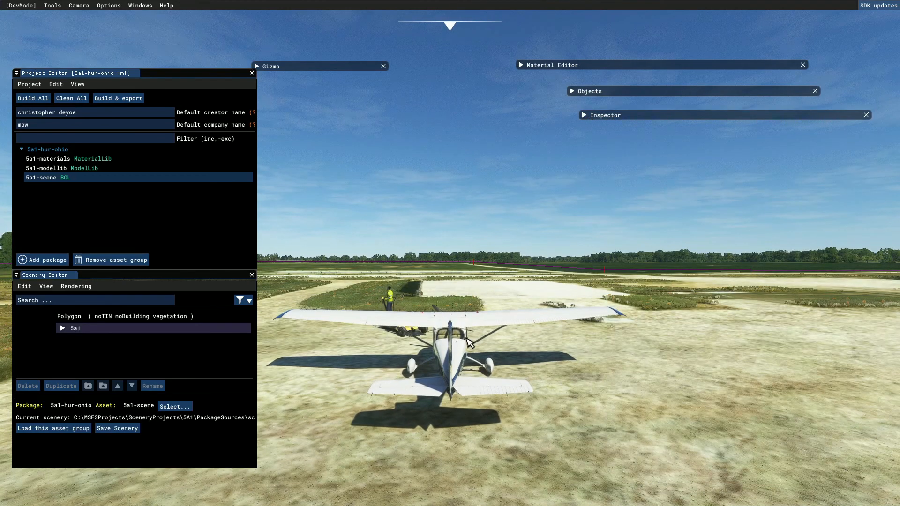
Step: Position the camera over the open ground in front of the red-and-white tower near the aircraft
scroll(495, 297, "down", 3)
scroll(496, 298, "up", 4)
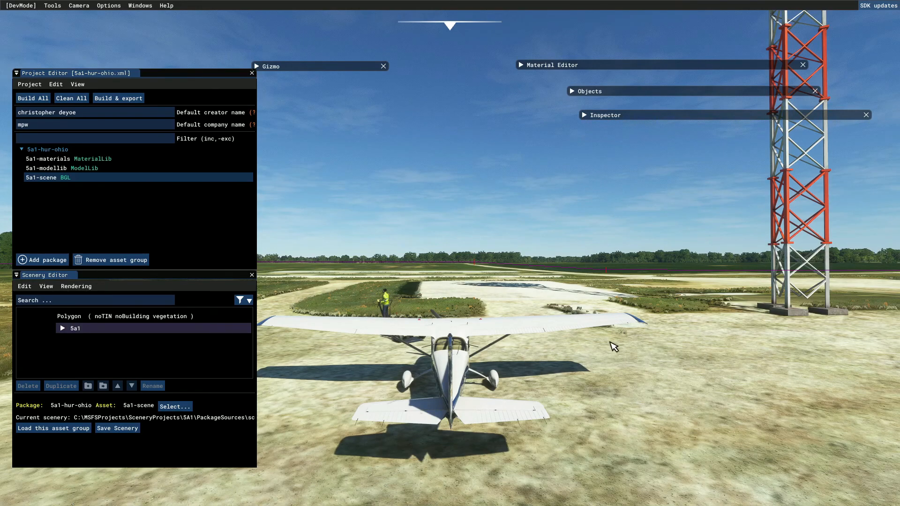
key("d")
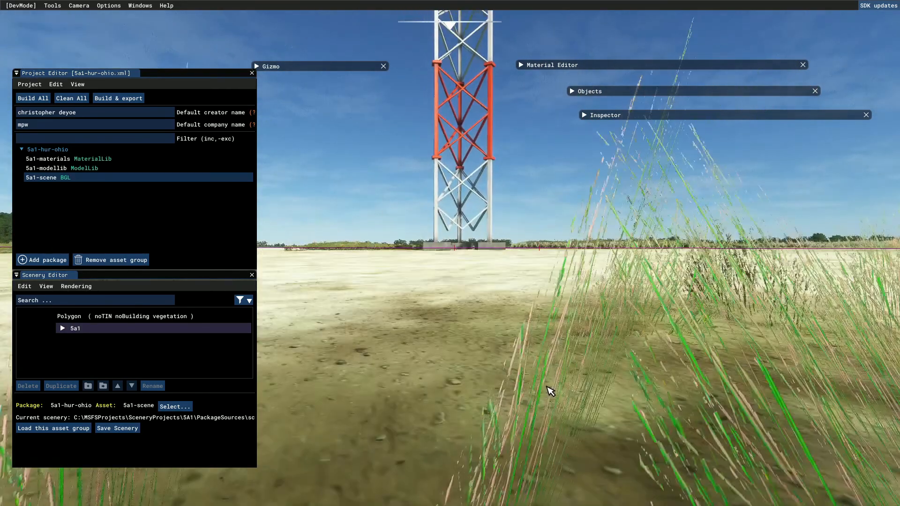
key("s")
key("r")
right_click_drag(553, 370, 549, 409)
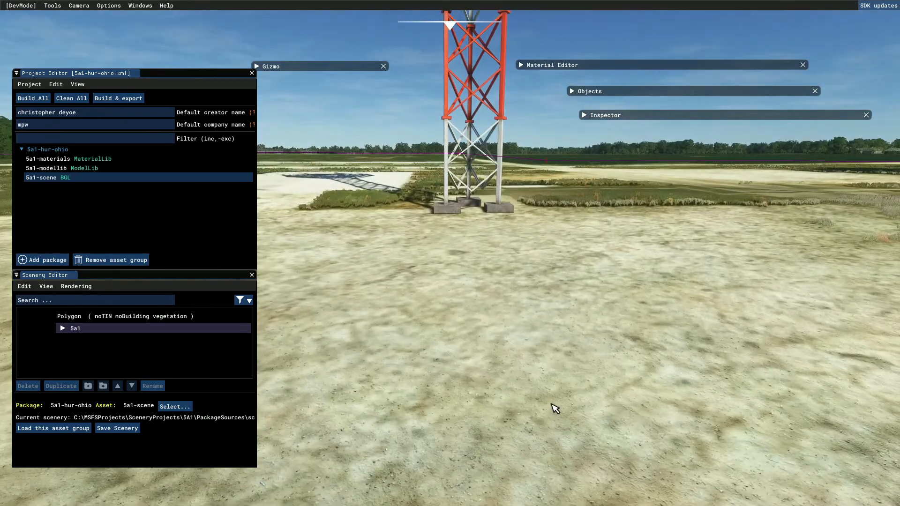
key("s")
key("d")
key("a")
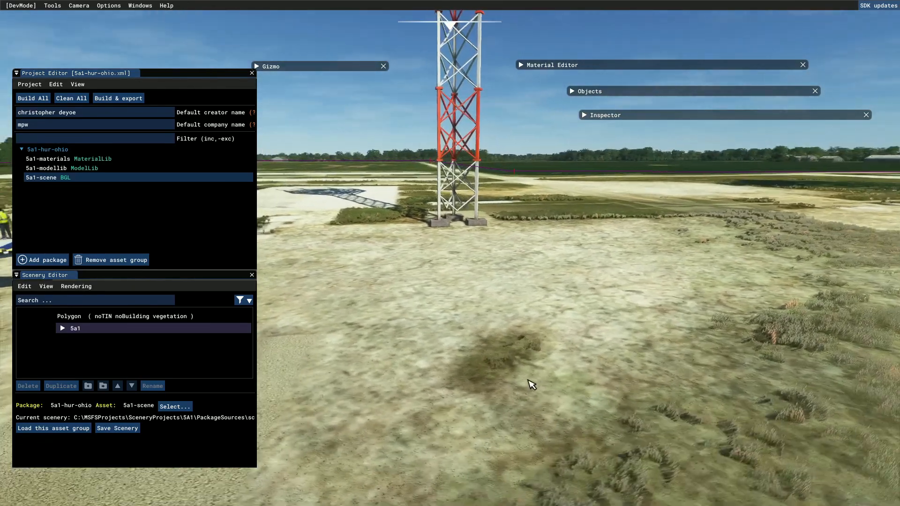
key("a")
key("a")
key("d")
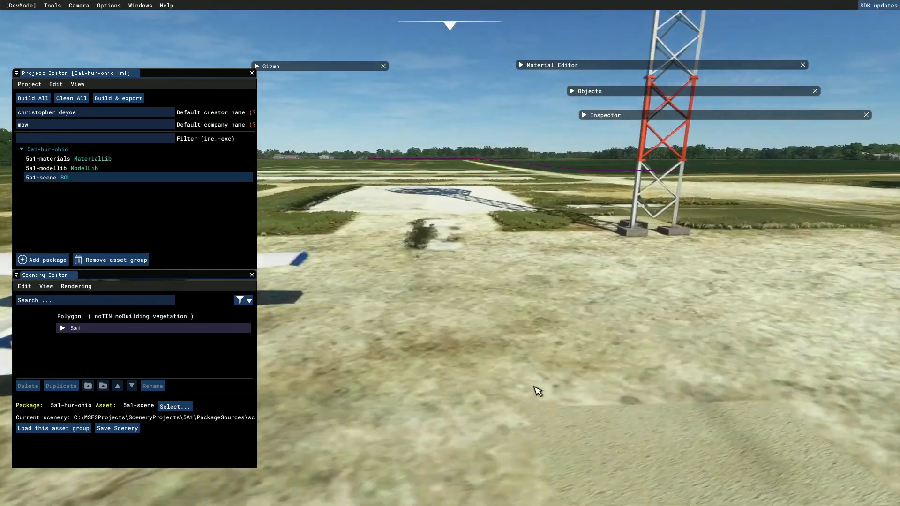
key("w")
key("s")
key("d")
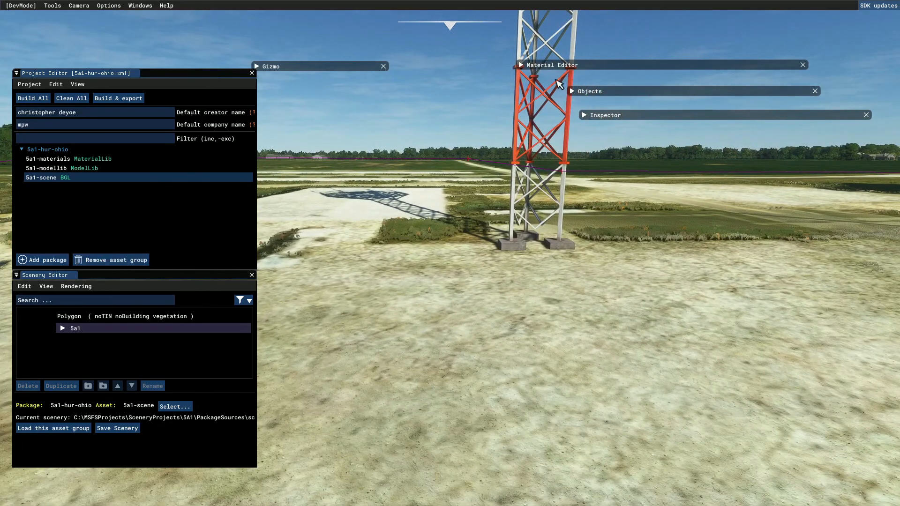
Step: Place three soldier scenery objects on the open ground beside the tower using one-click placing, and turn that option off
left_click(573, 92)
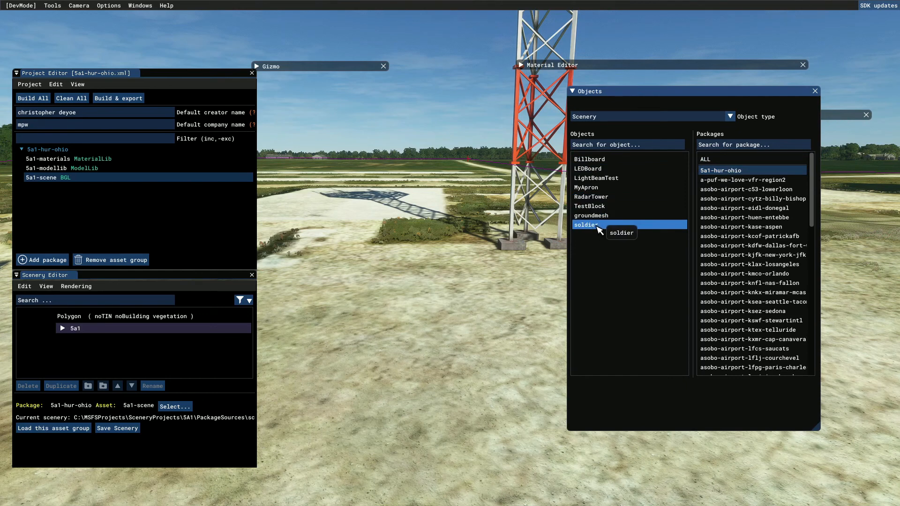
left_click(599, 229)
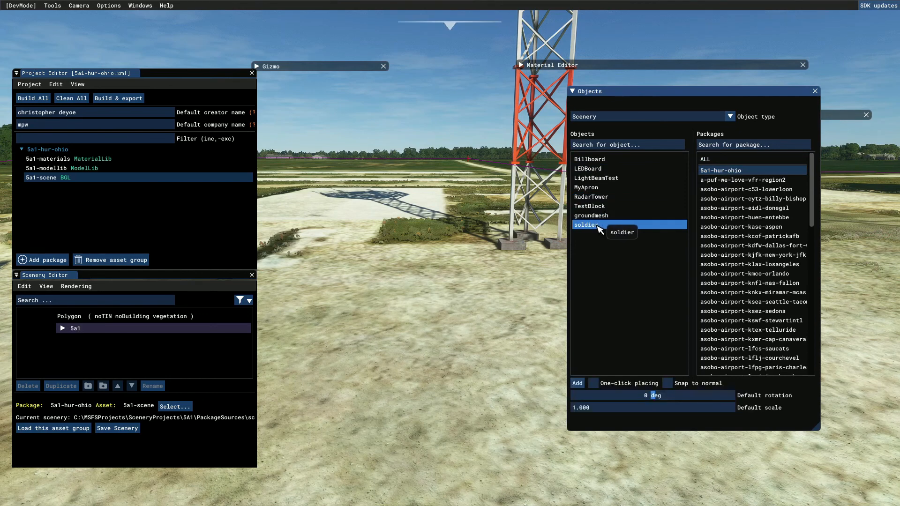
left_click(598, 384)
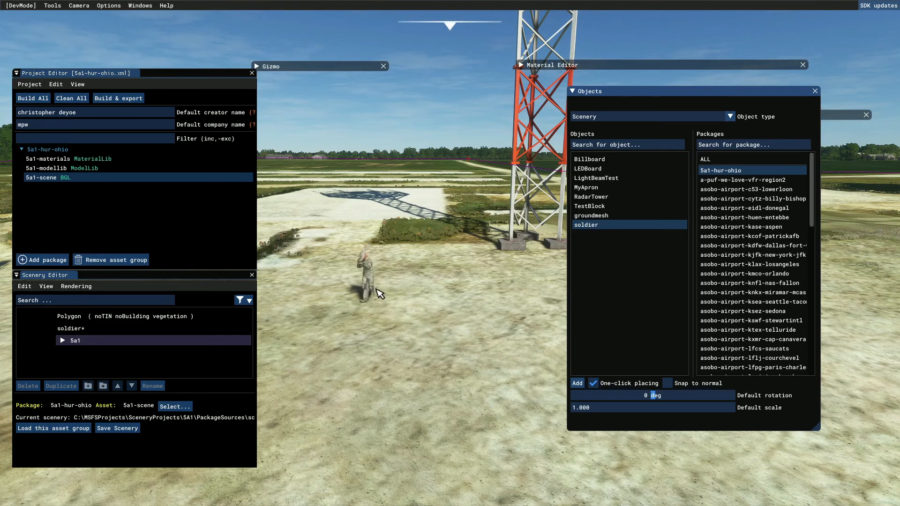
left_click(380, 294)
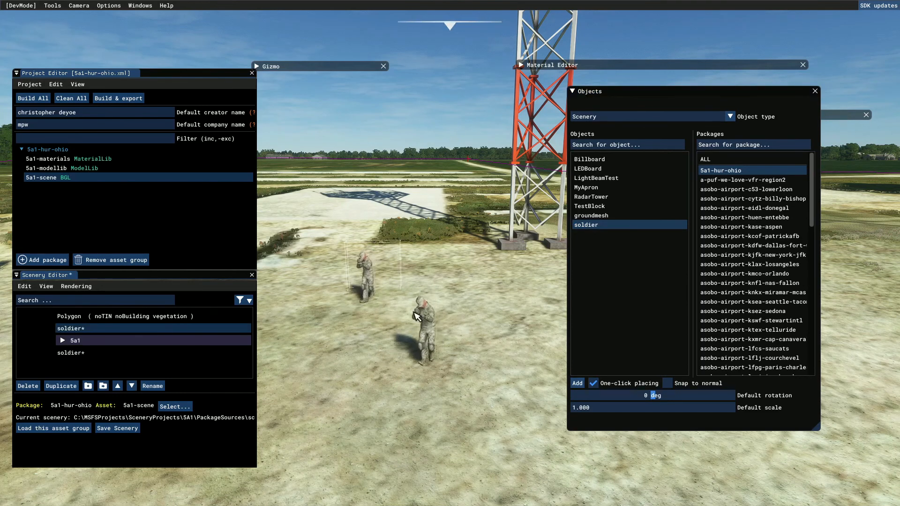
left_click(404, 287)
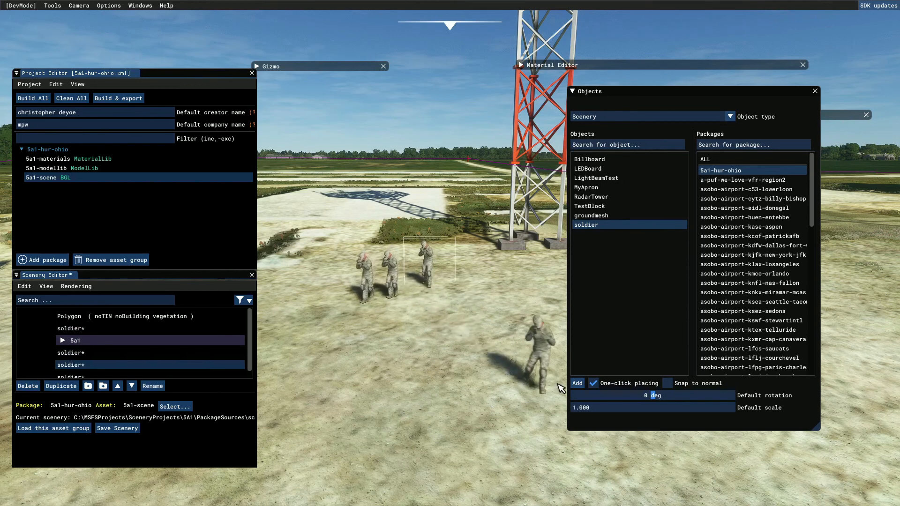
left_click(593, 383)
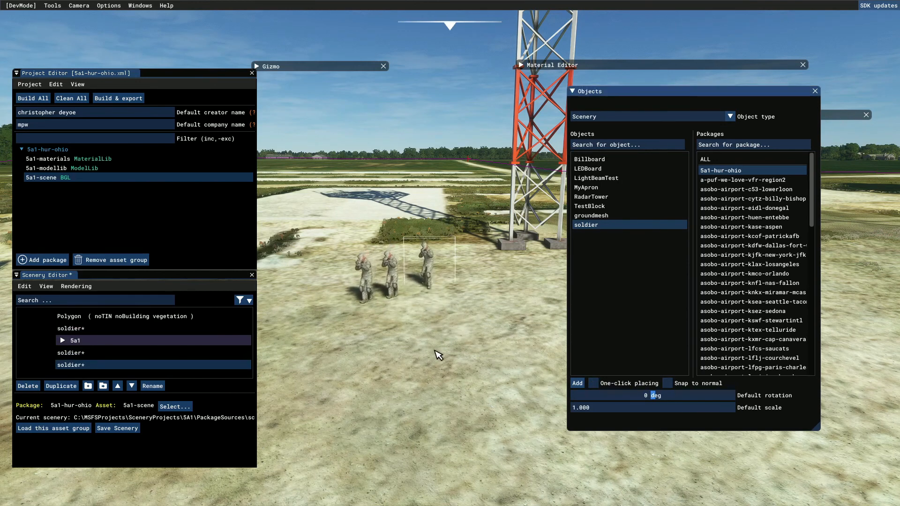
Step: Examine the placed soldiers' walk animation up close and from the side
key("a")
key("d")
key("w")
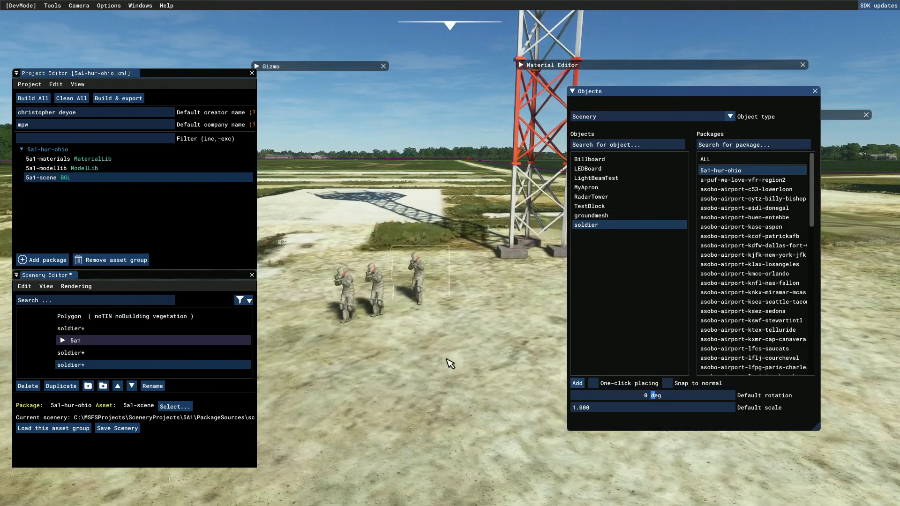
key("d")
right_click_drag(462, 361, 377, 354)
key("a")
key("d")
key("w")
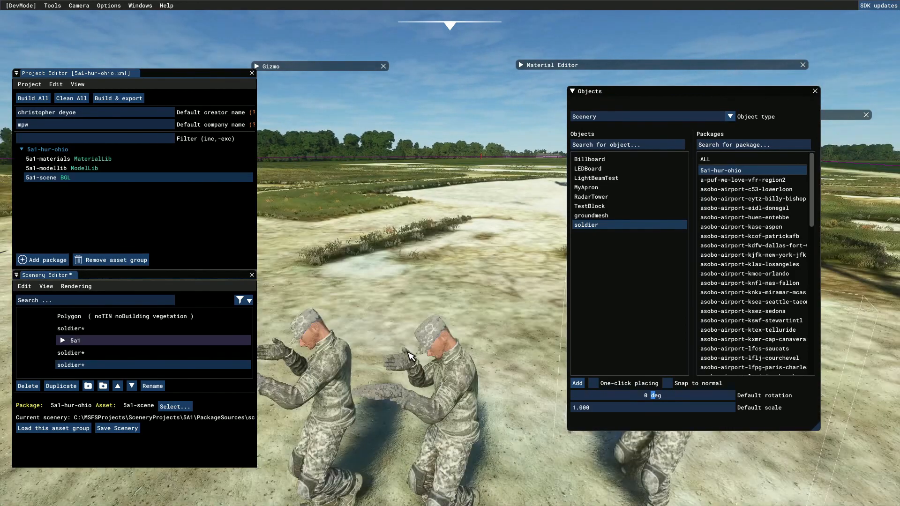
key("d")
key("s")
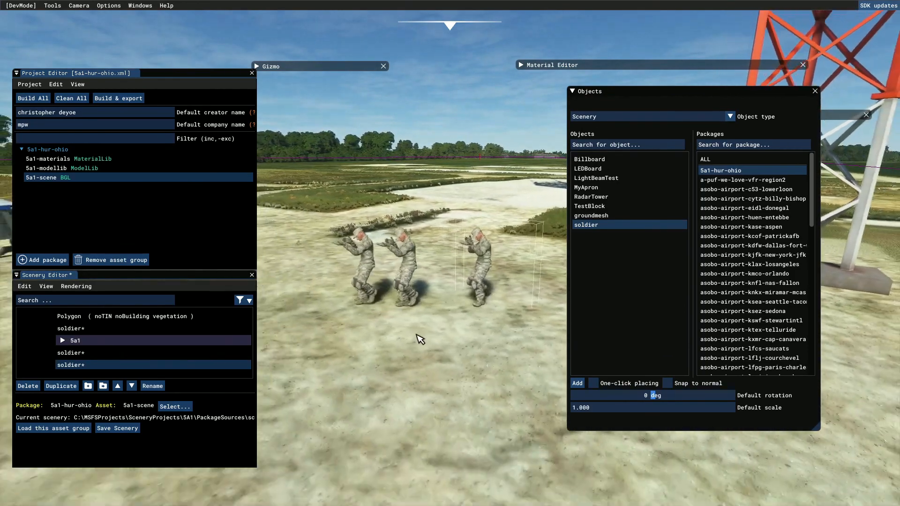